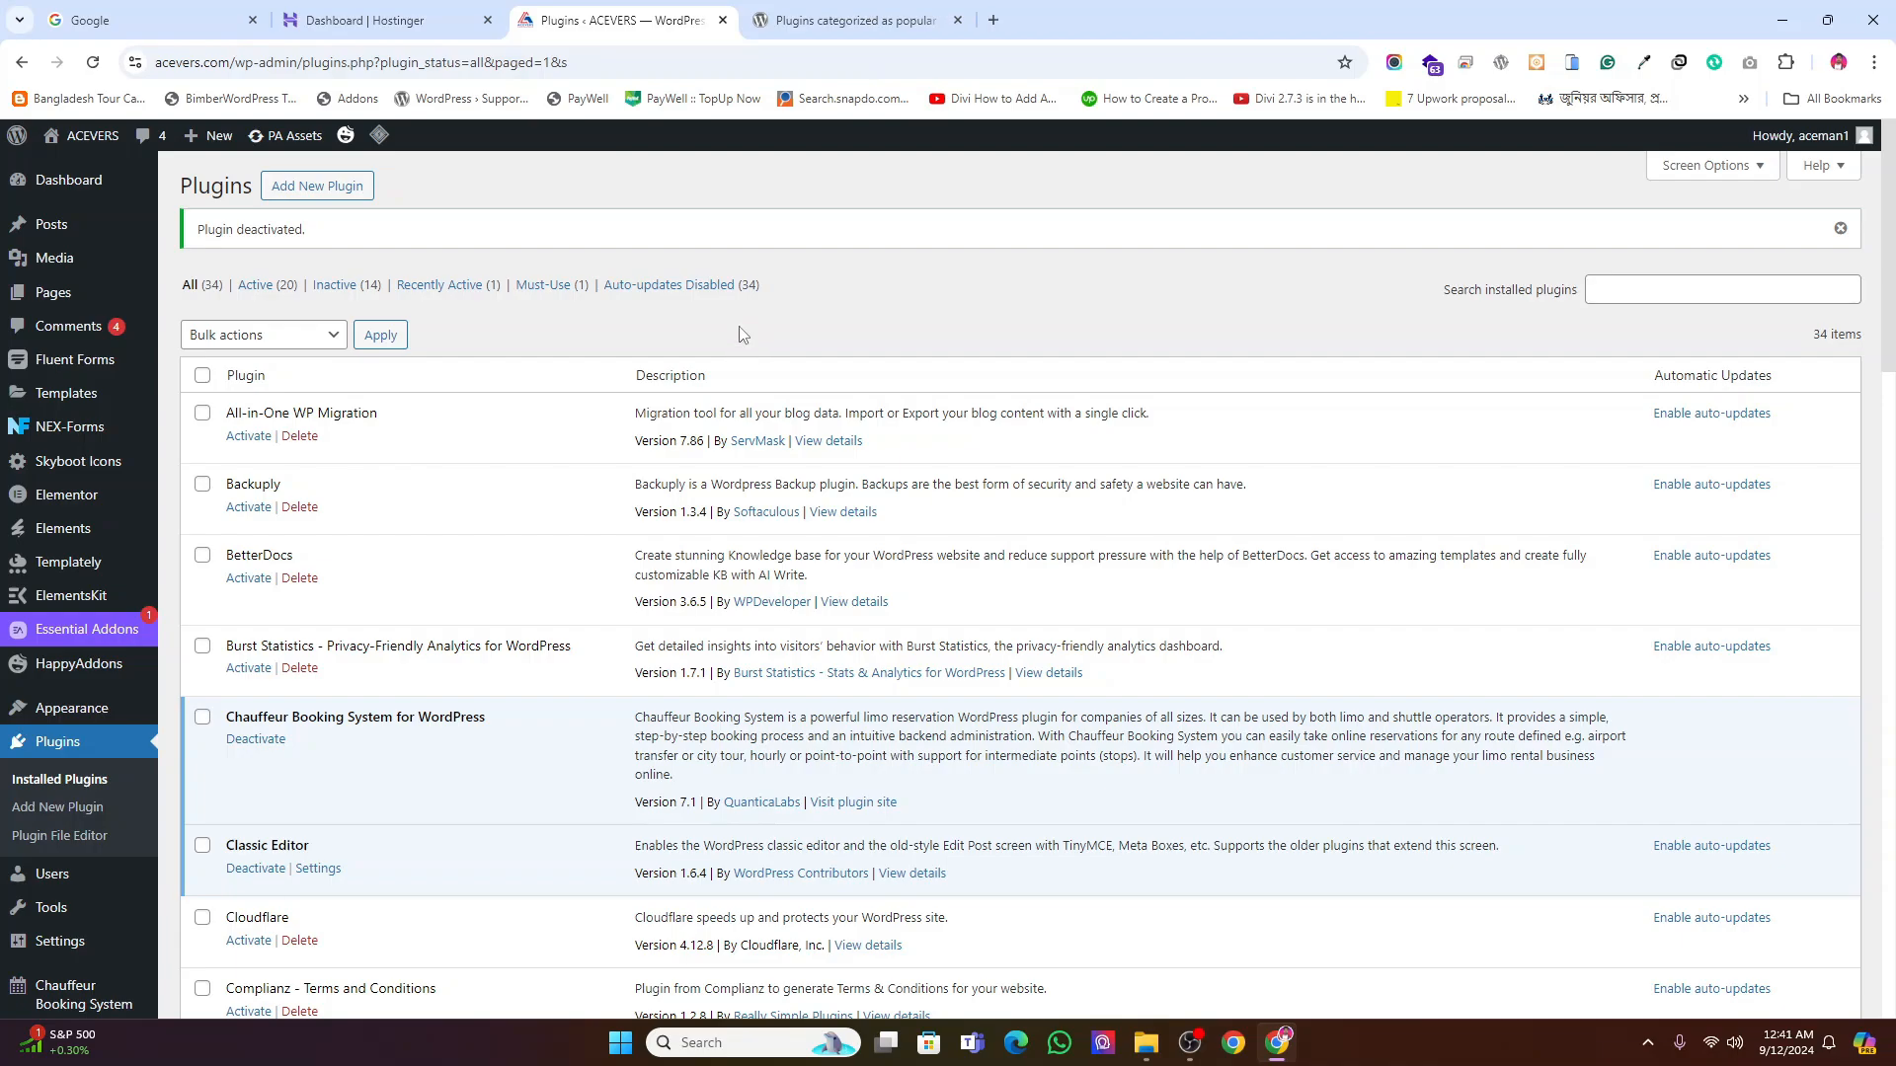
{"action": "scroll", "coordinate": [702, 415], "scroll_direction": "down", "scroll_amount": 5}
{"action": "scroll", "coordinate": [664, 509], "scroll_direction": "up", "scroll_amount": 5}
{"action": "scroll", "coordinate": [743, 432], "scroll_direction": "down", "scroll_amount": 2}
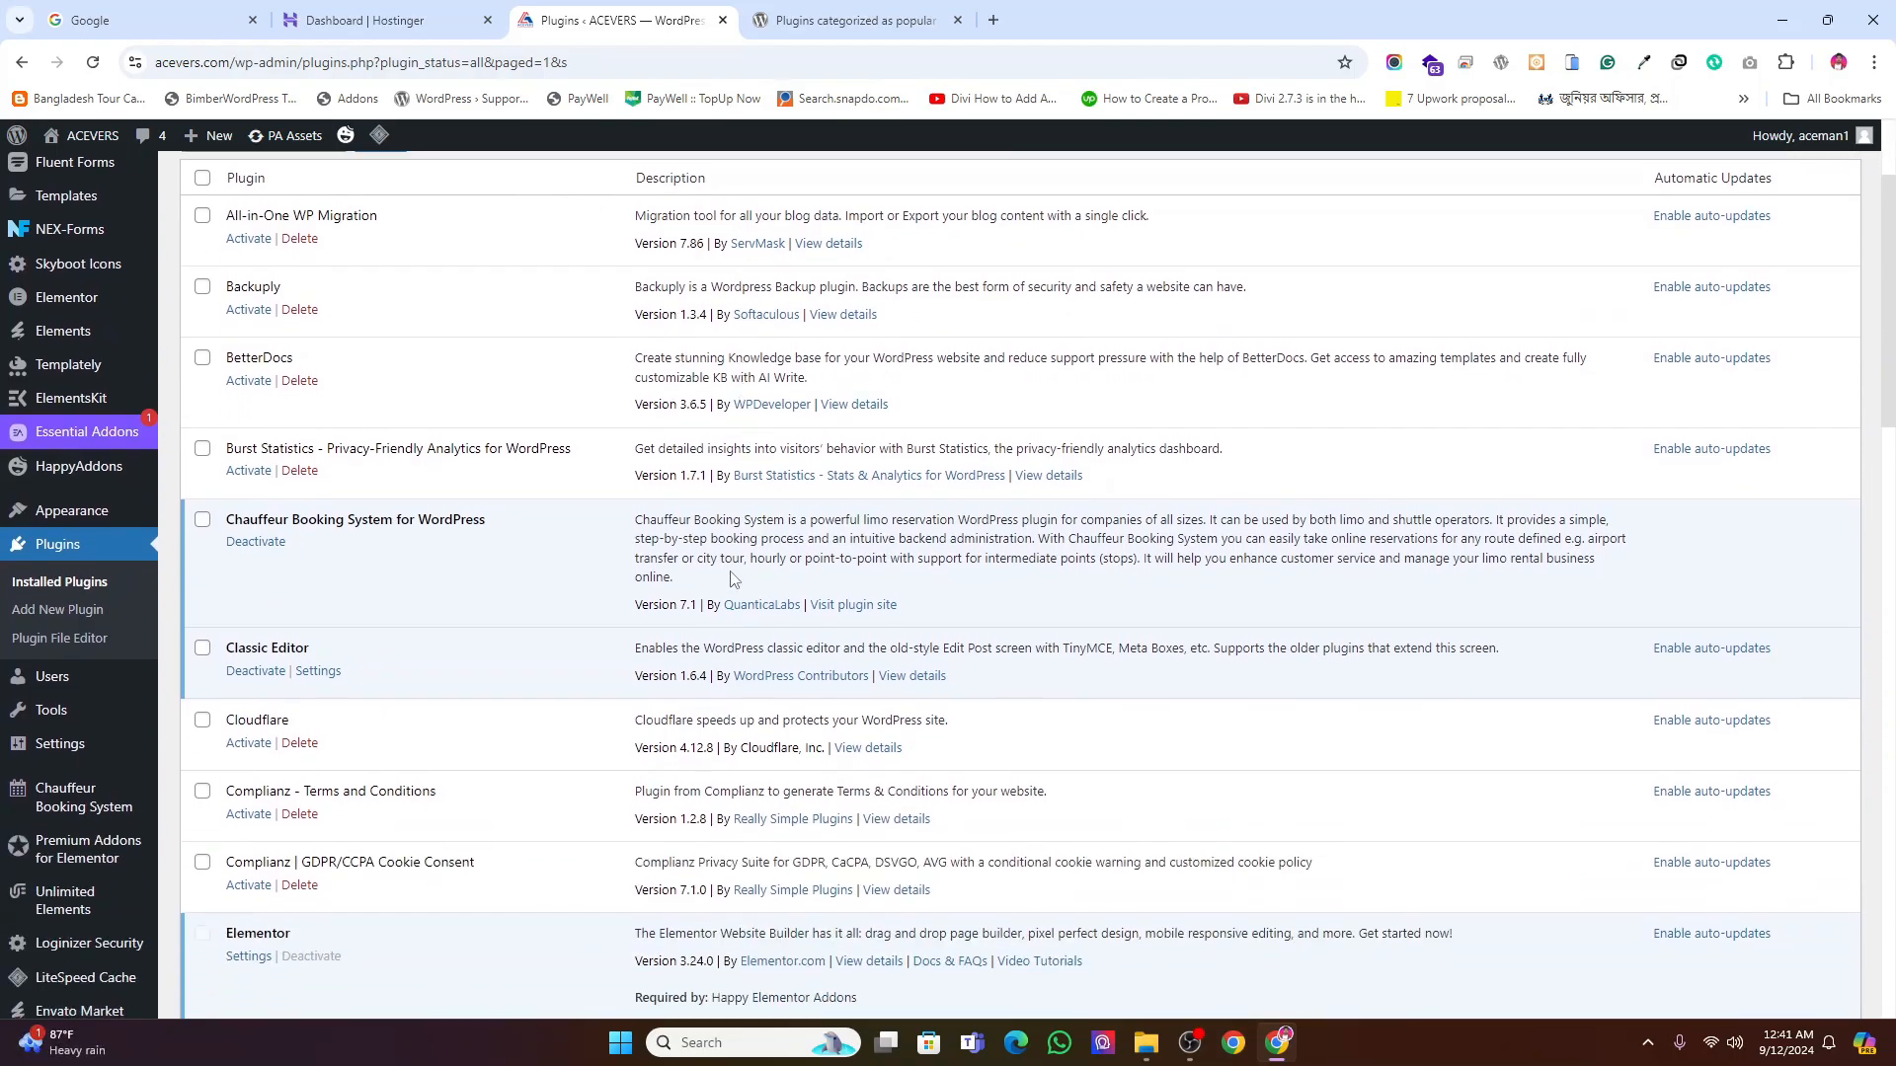
{"action": "scroll", "coordinate": [717, 585], "scroll_direction": "up", "scroll_amount": 2}
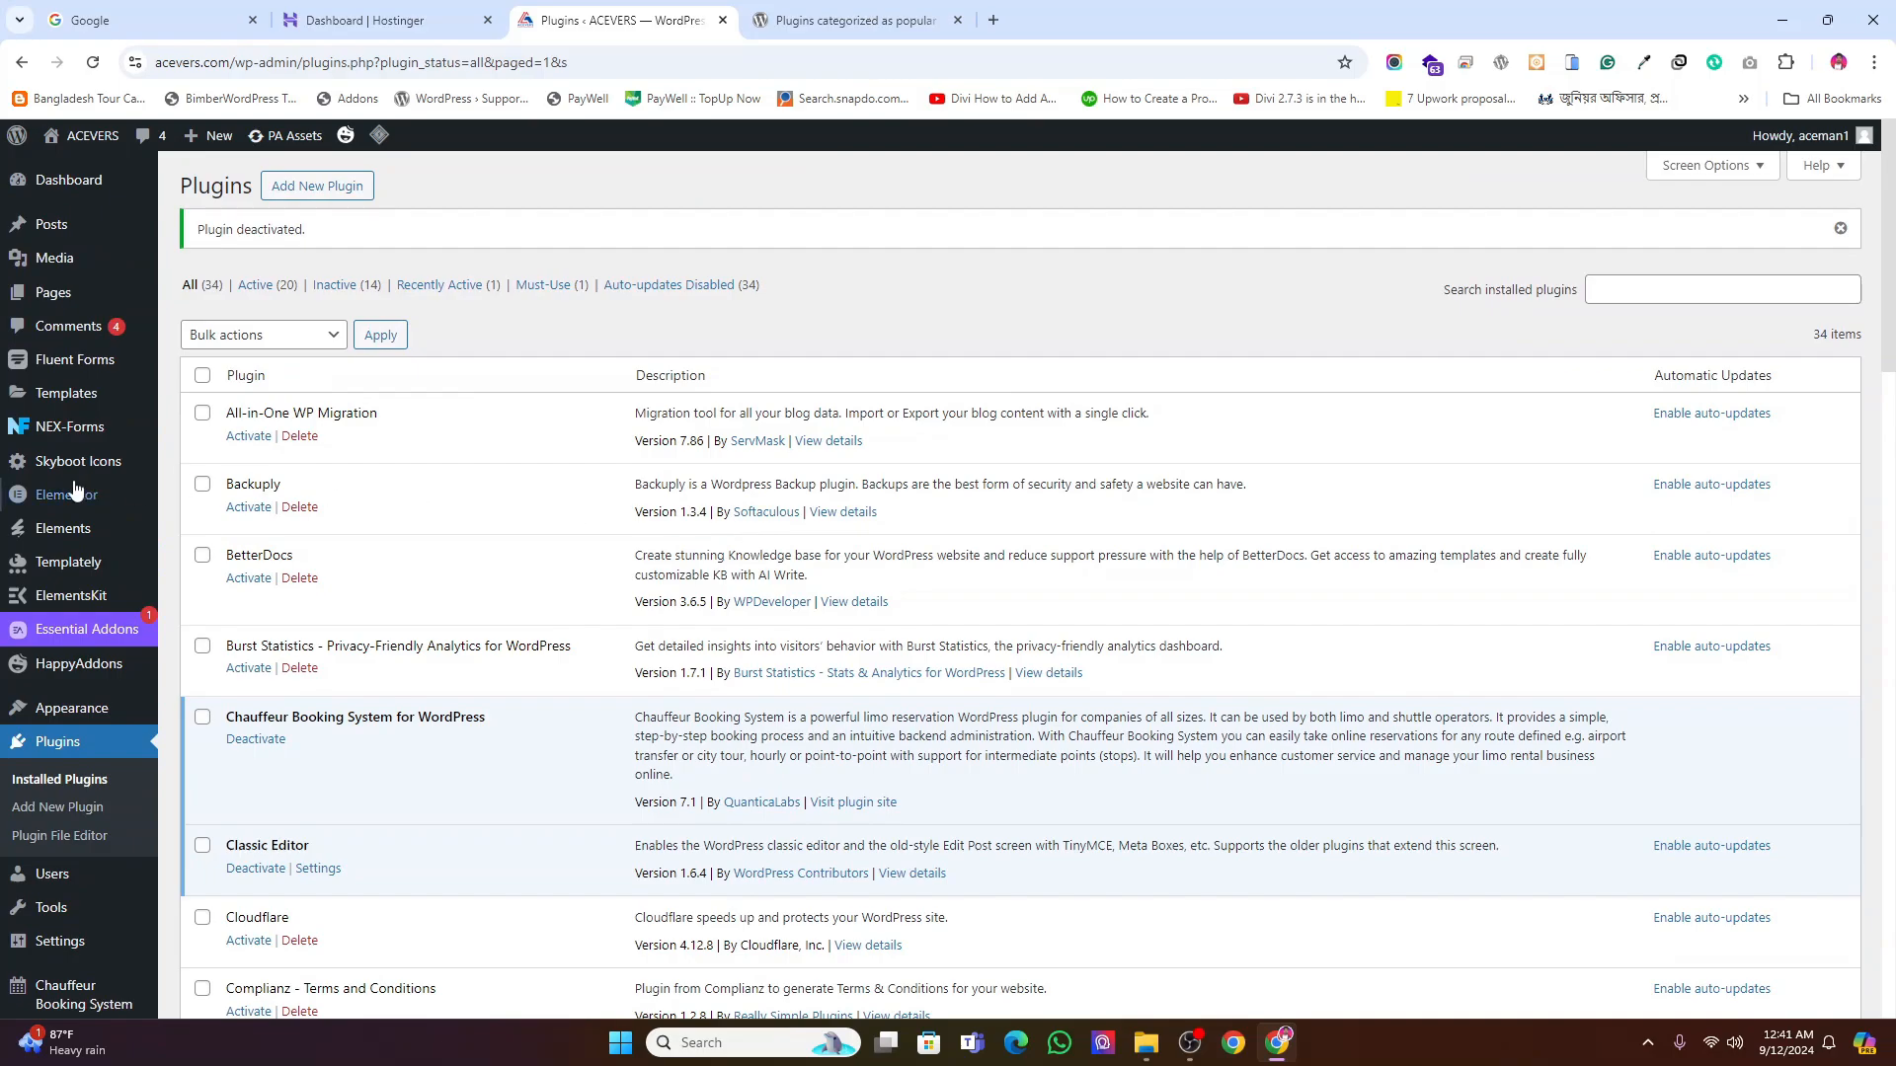
Open the Popups list of the Elementor templates in a new browser tab and switch to it
{"action": "mouse_move", "coordinate": [121, 512]}
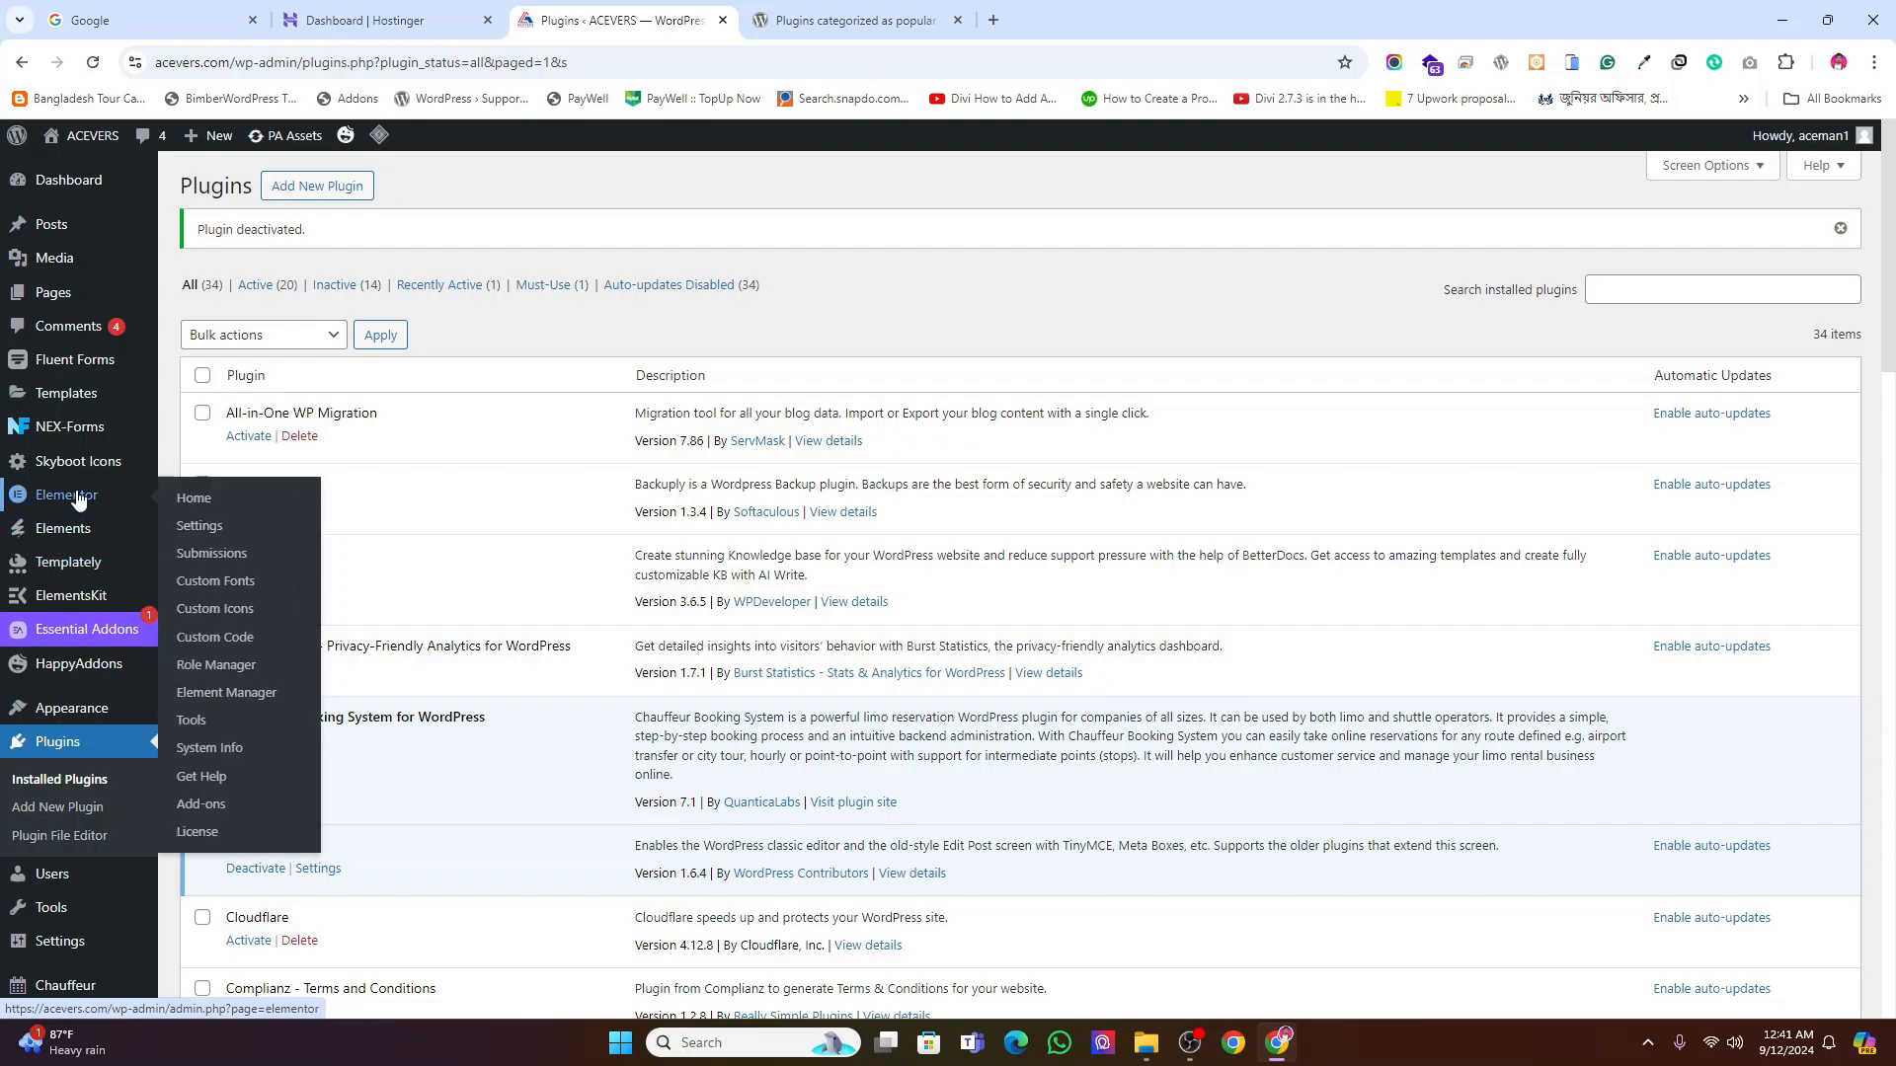
{"action": "mouse_move", "coordinate": [66, 400]}
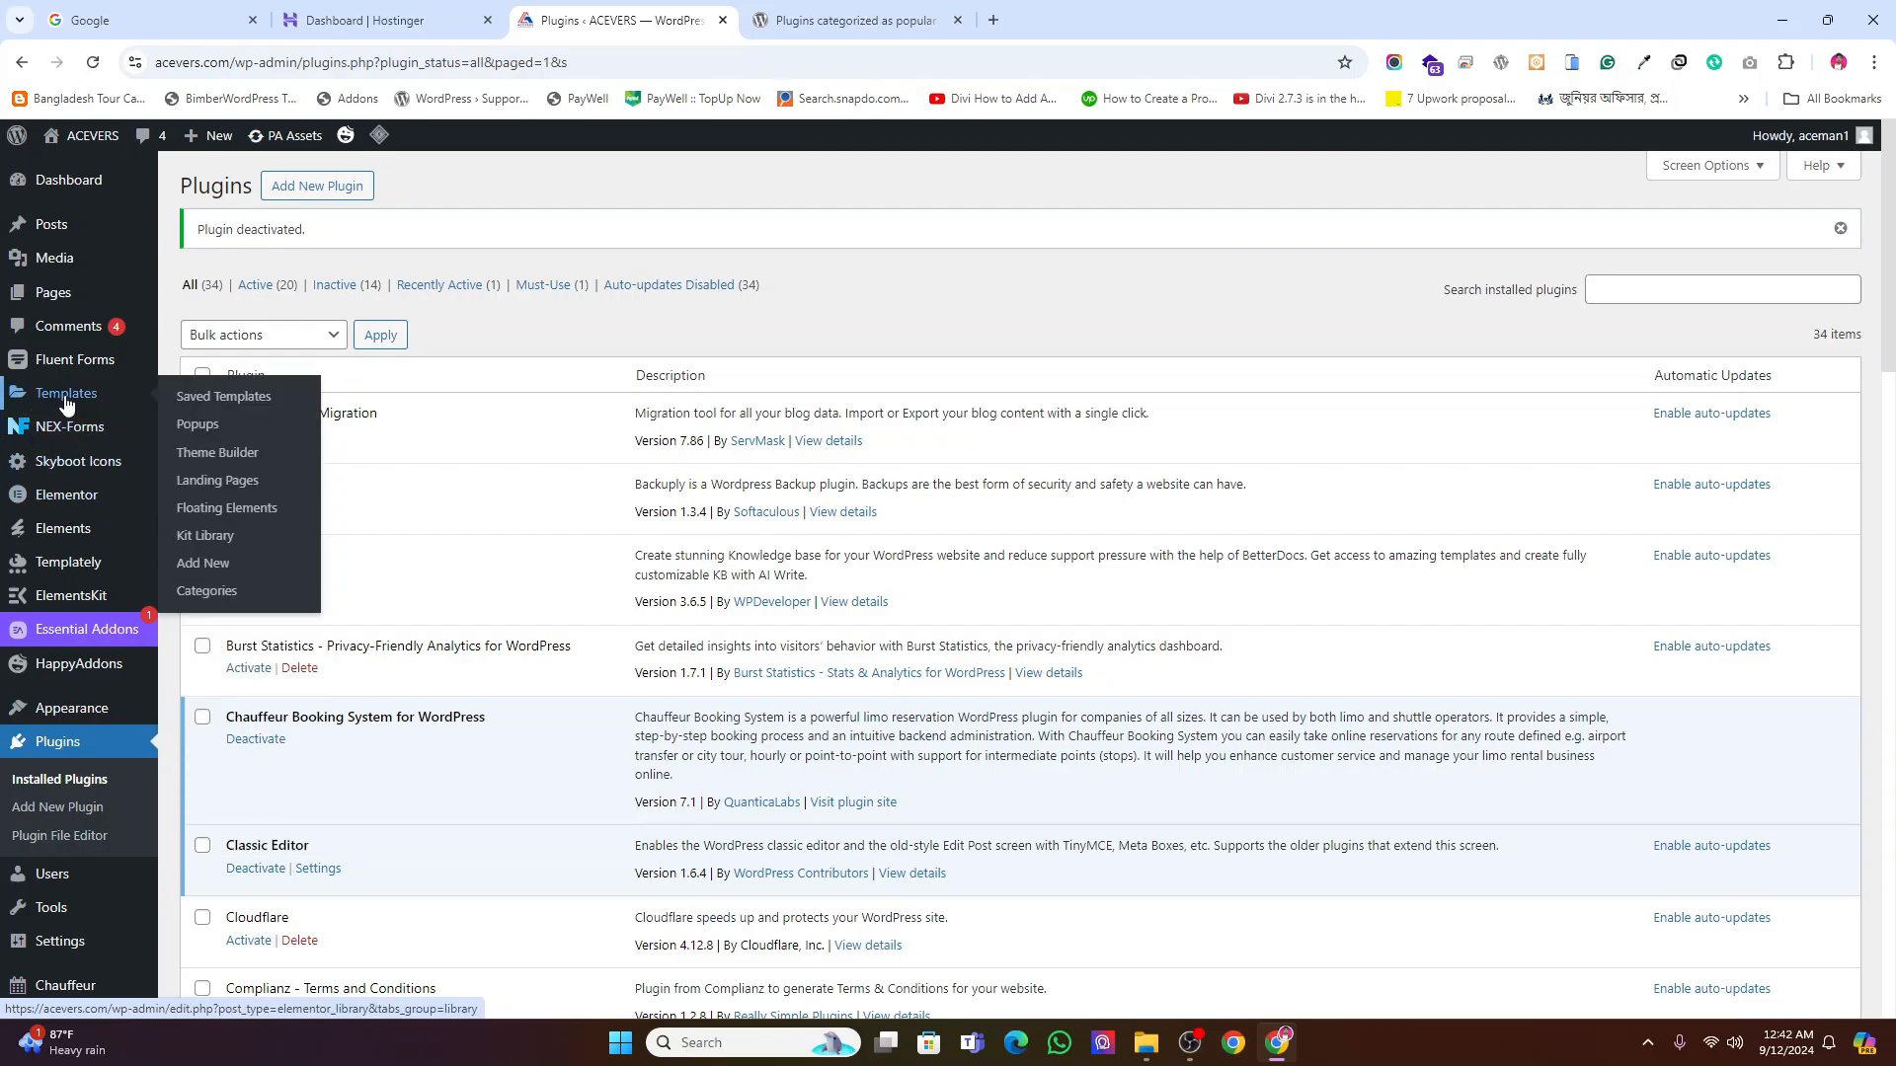
{"action": "right_click", "coordinate": [204, 426]}
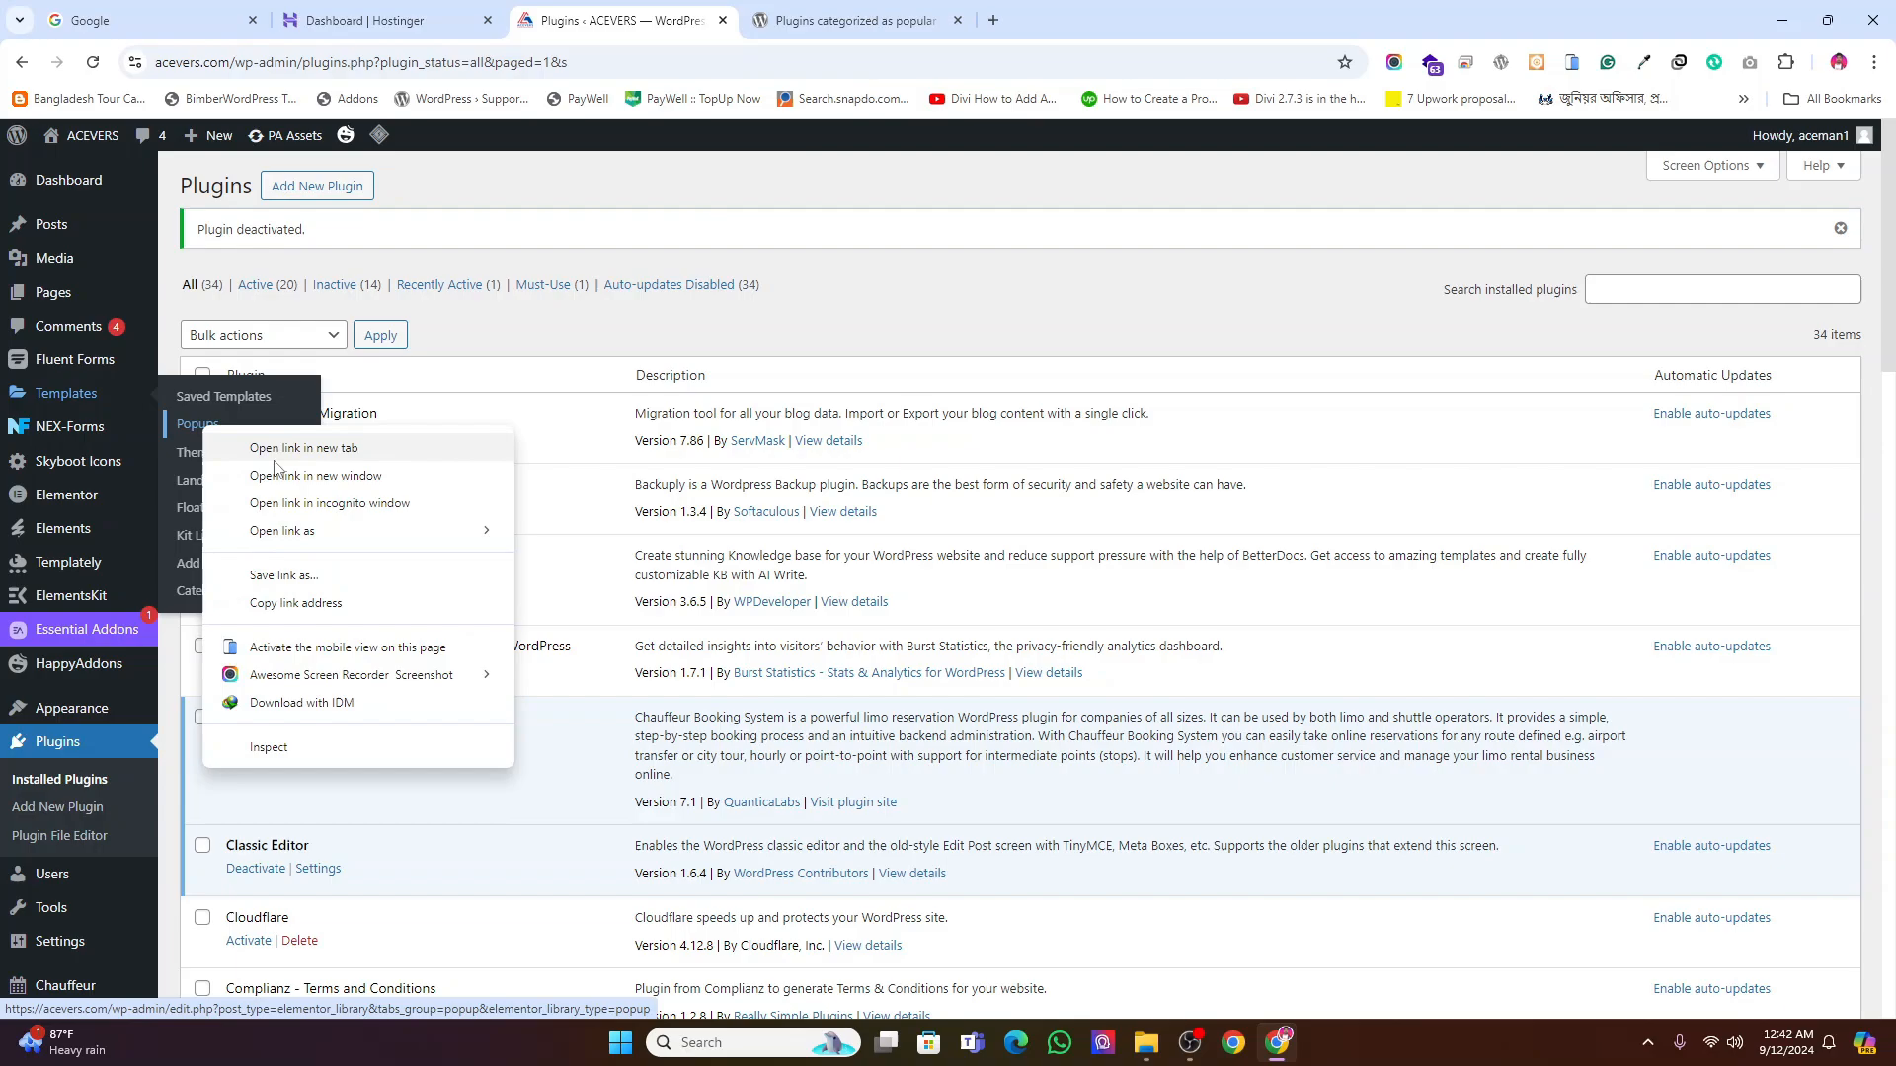
{"action": "left_click", "coordinate": [275, 454]}
{"action": "left_click", "coordinate": [849, 20]}
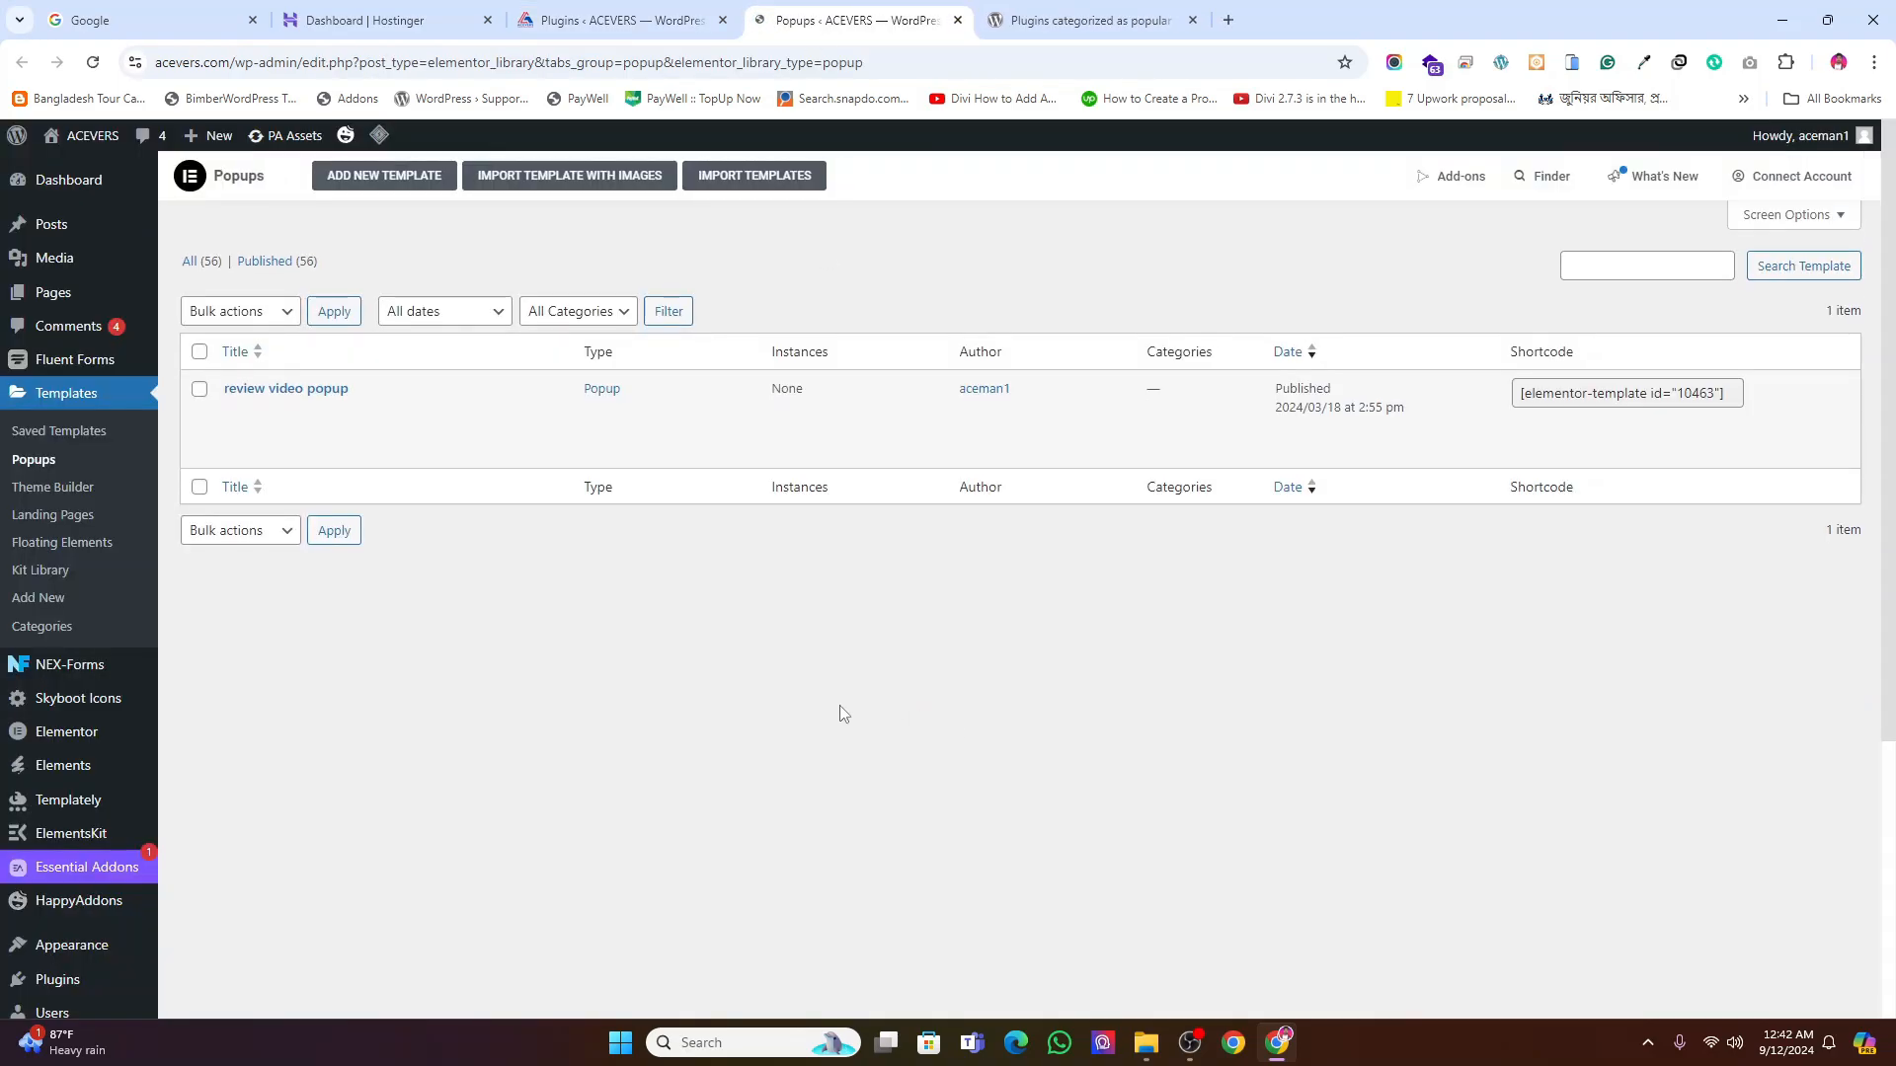
Create a new template of type Popup named "Test Popup"
{"action": "mouse_move", "coordinate": [306, 415]}
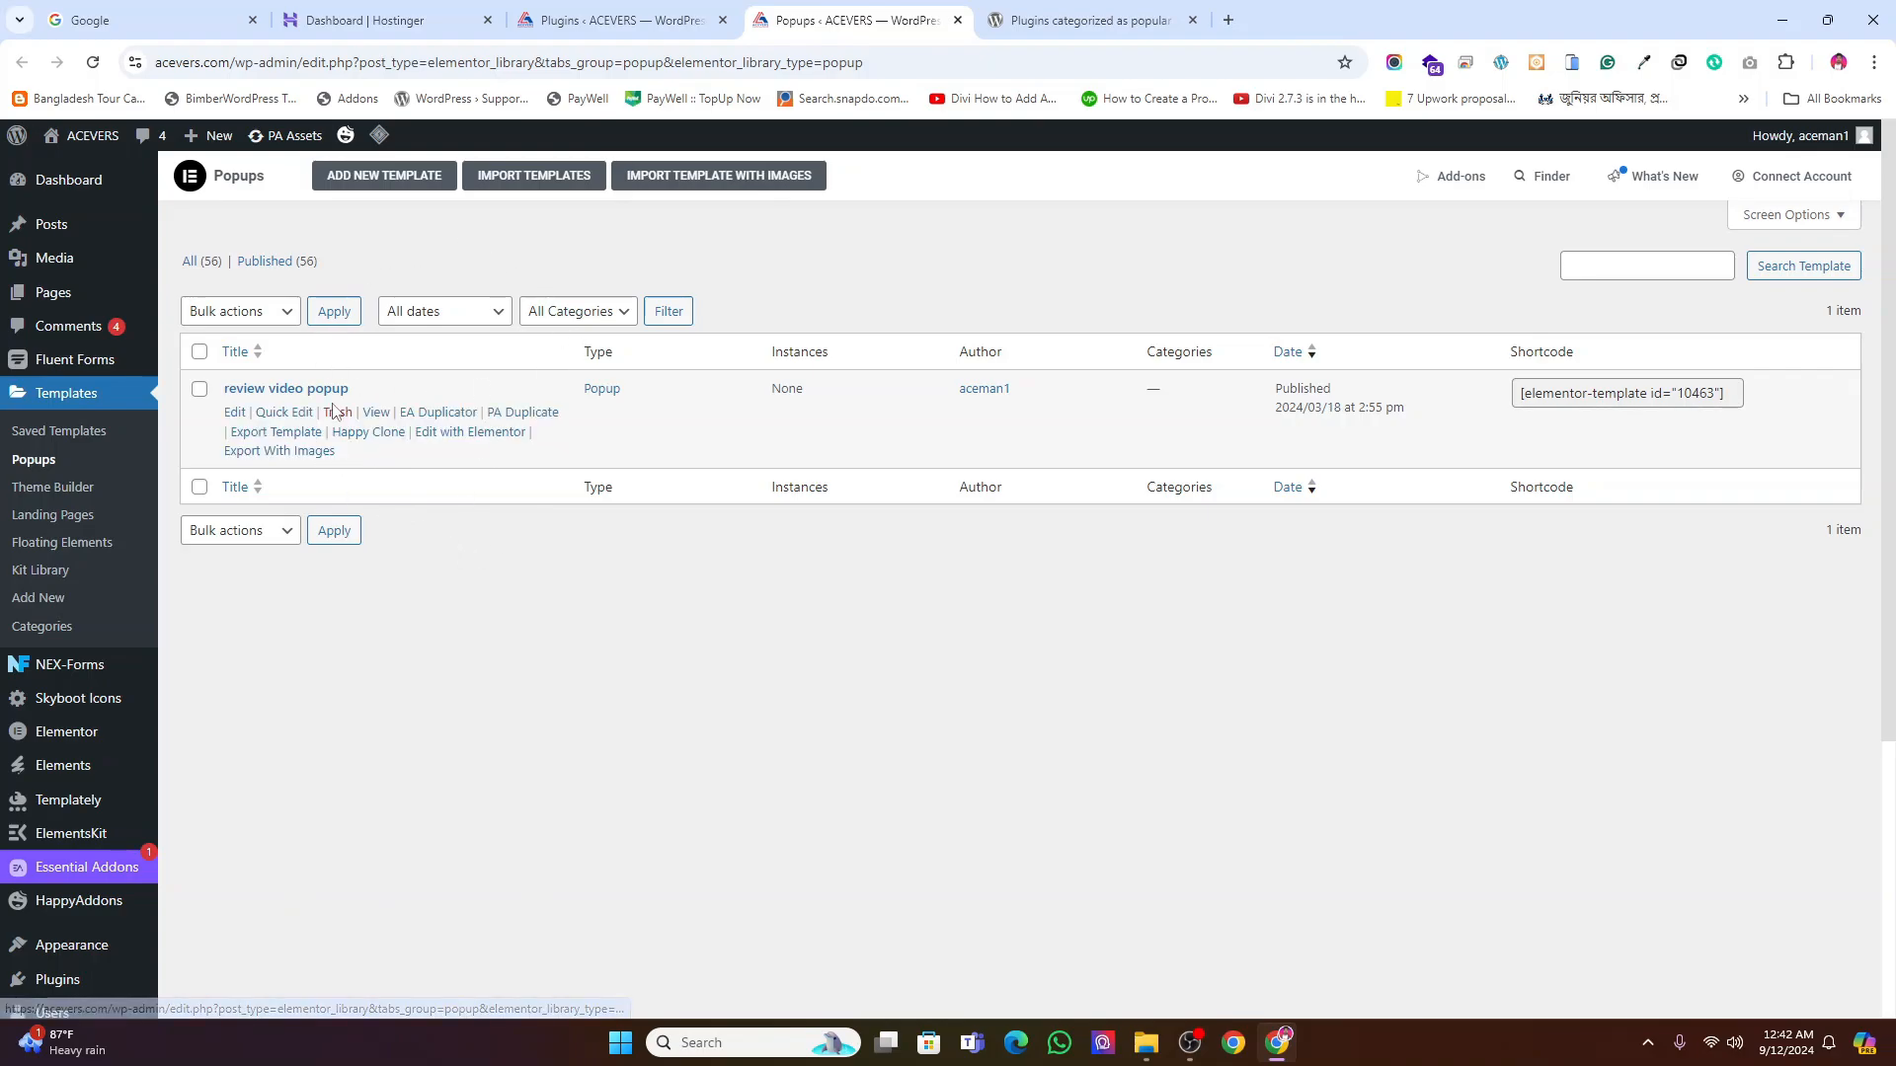
{"action": "left_click", "coordinate": [381, 179]}
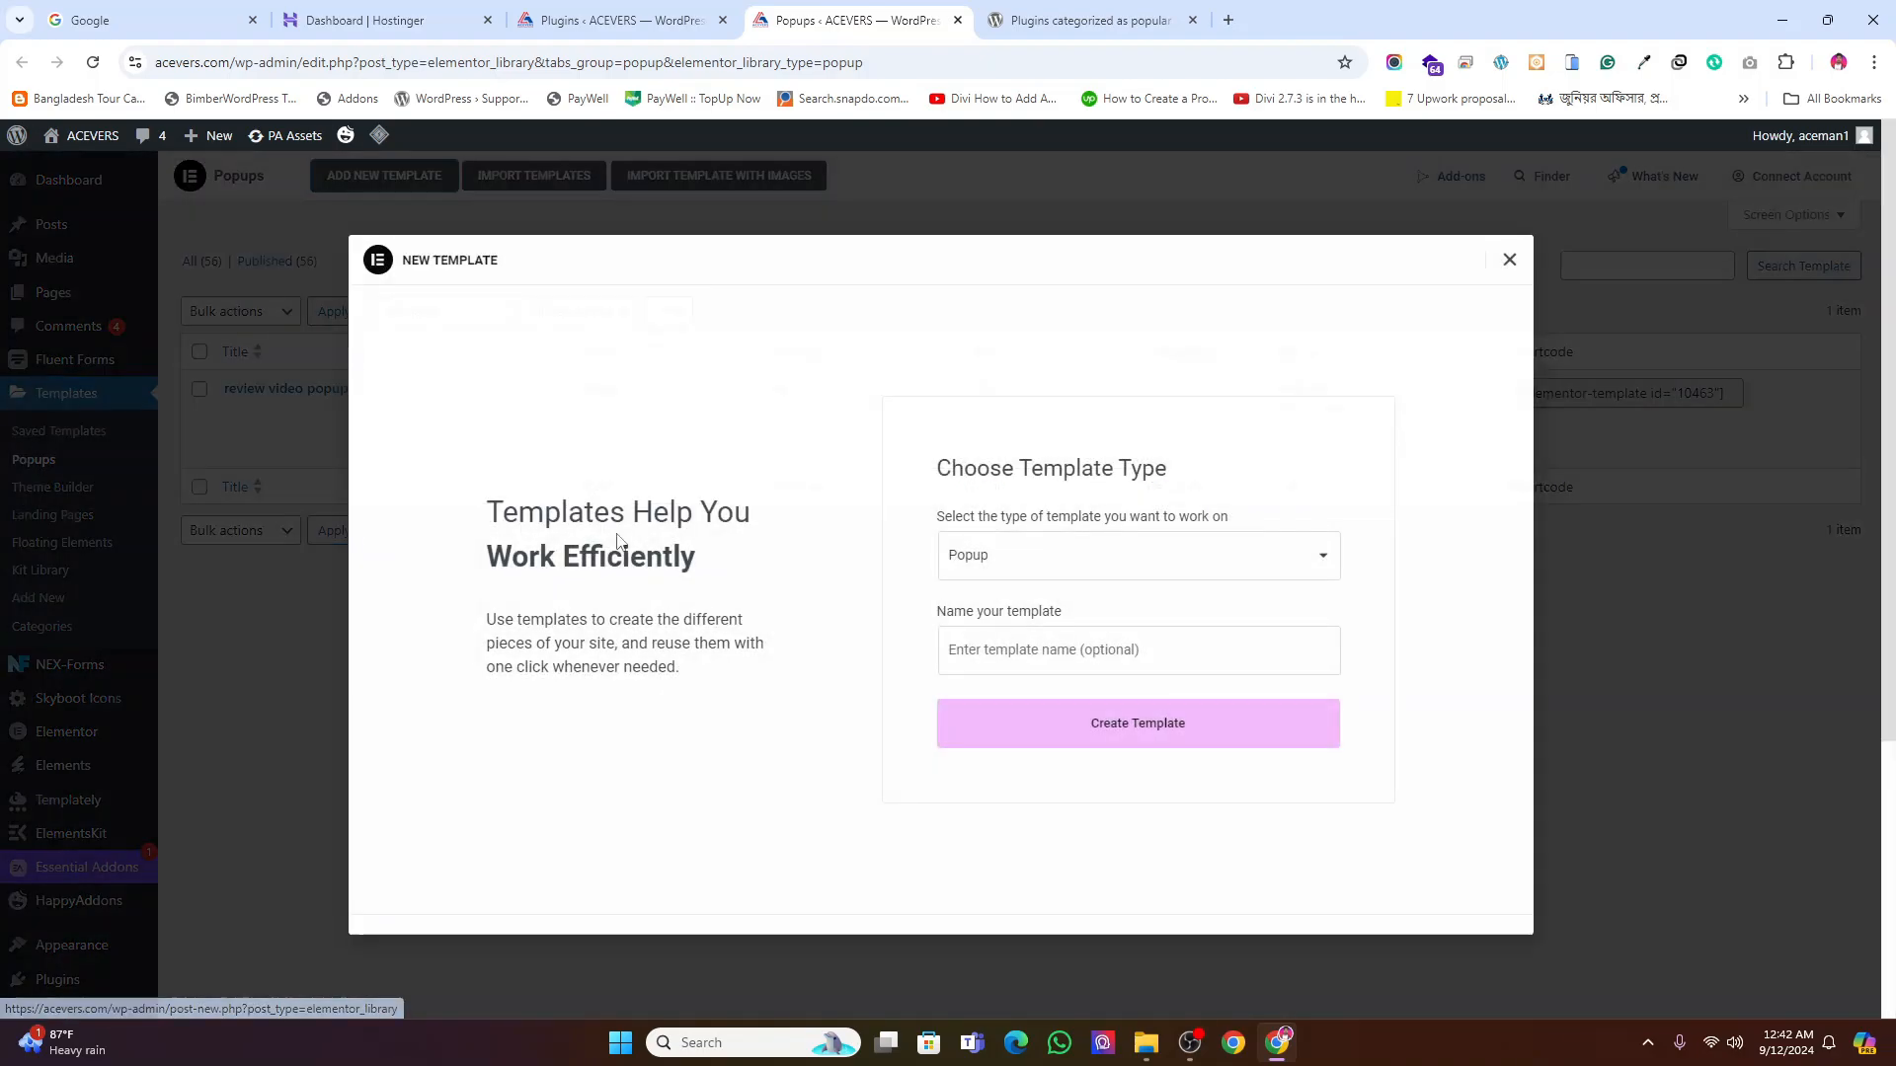
{"action": "left_click", "coordinate": [1033, 658]}
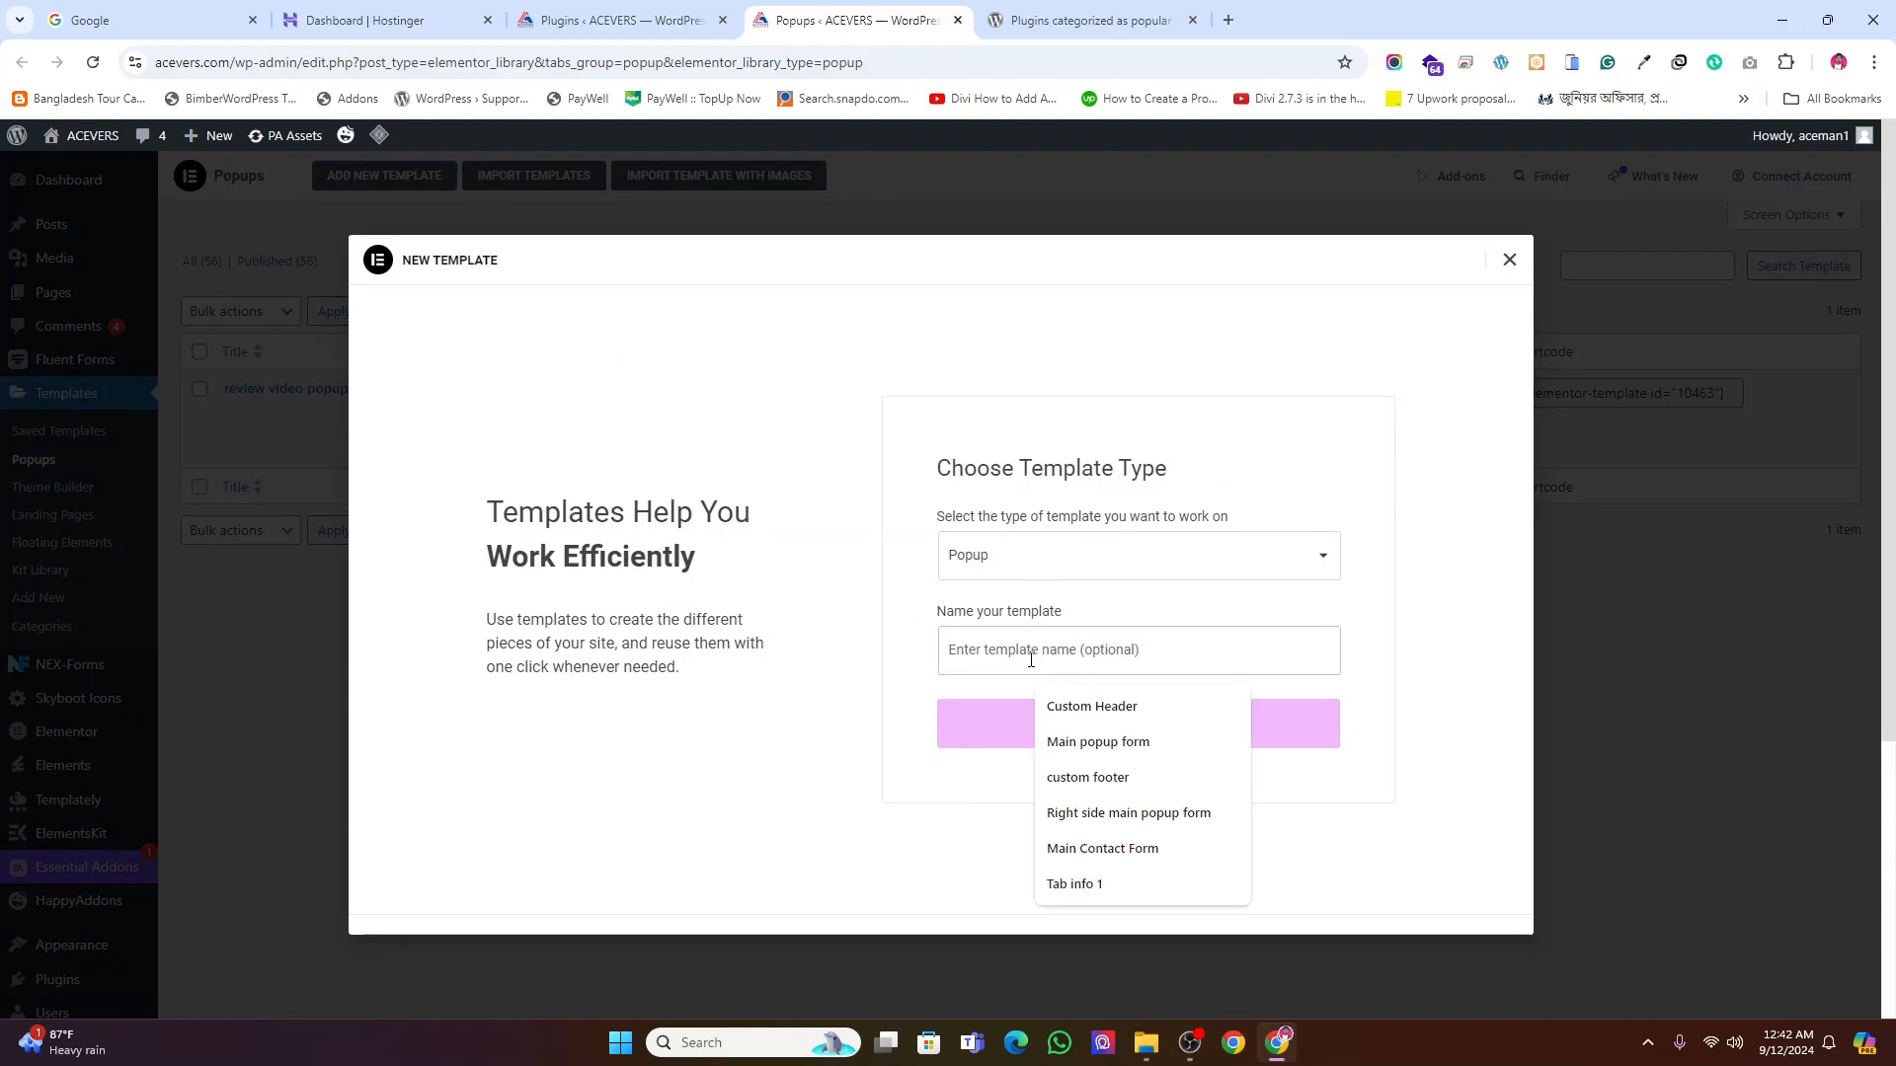
{"action": "type", "text": "Test"}
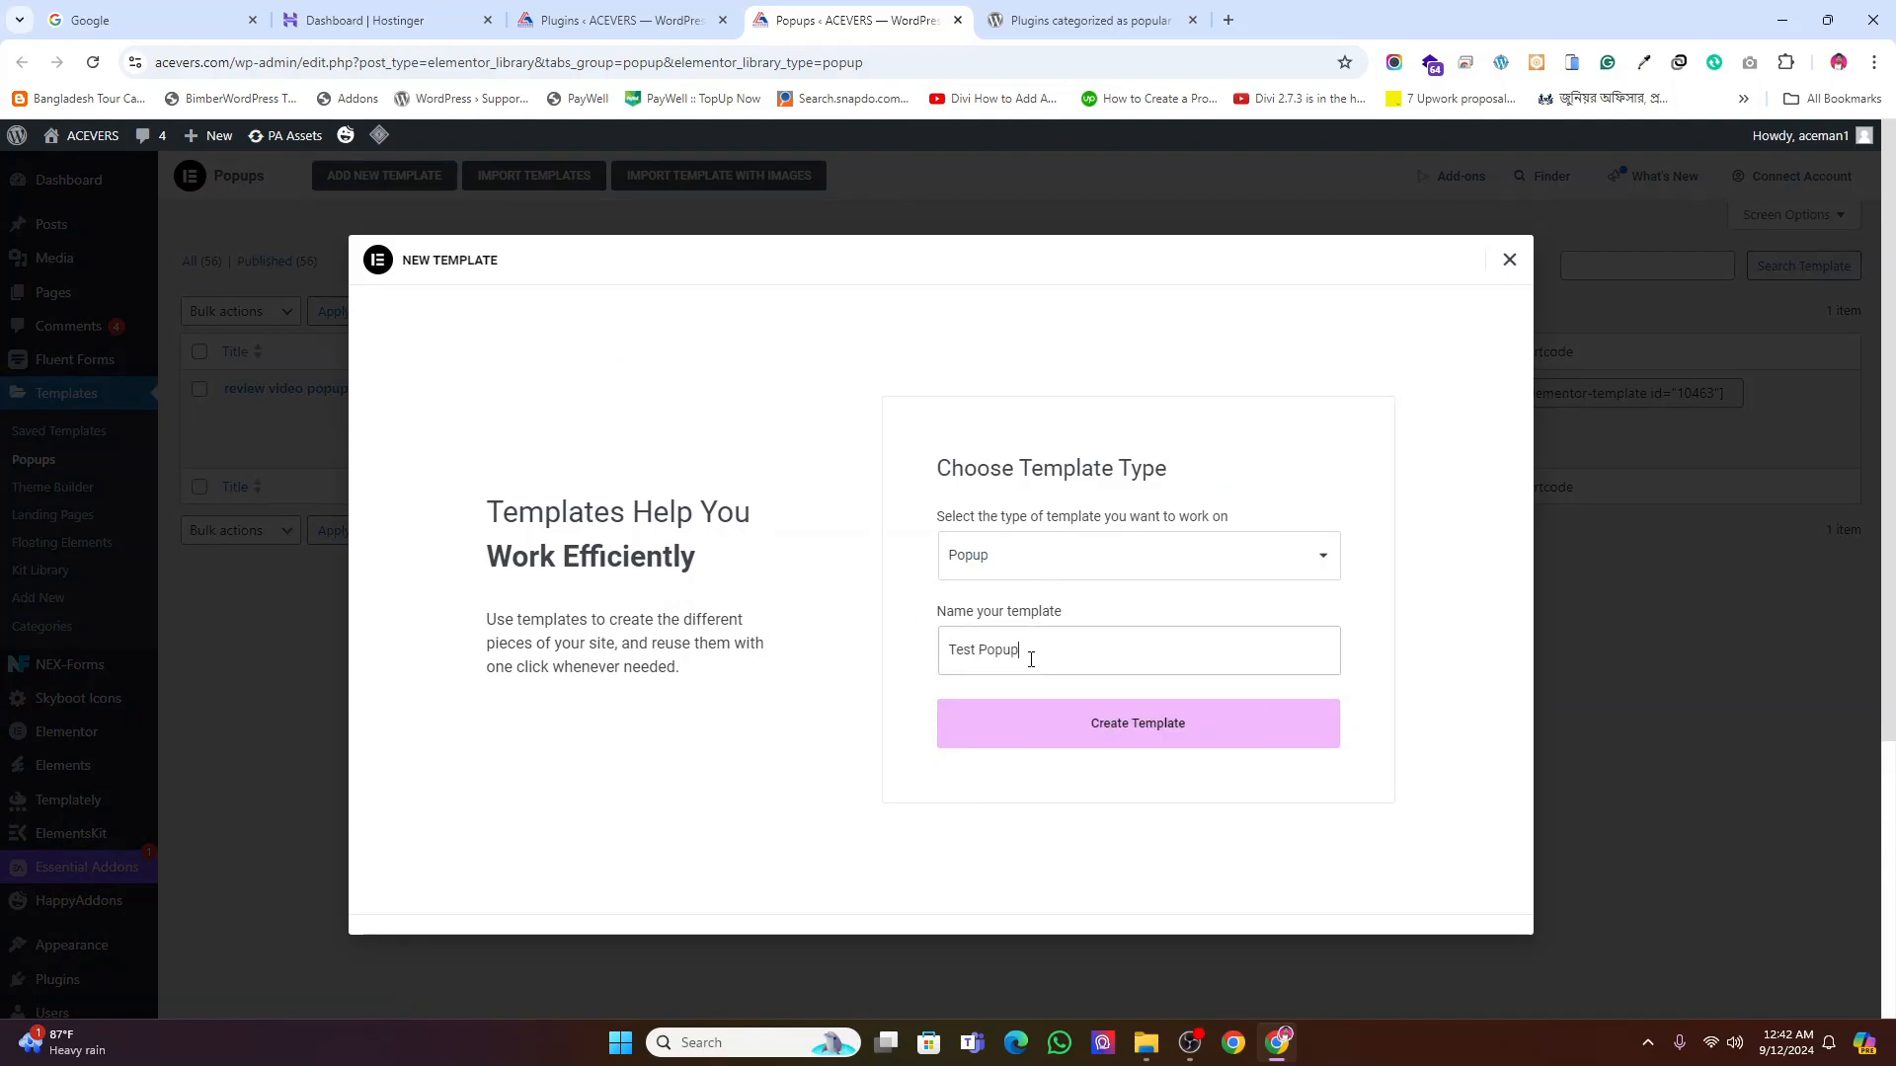
{"action": "type", "text": " Popup"}
{"action": "left_click", "coordinate": [1203, 732]}
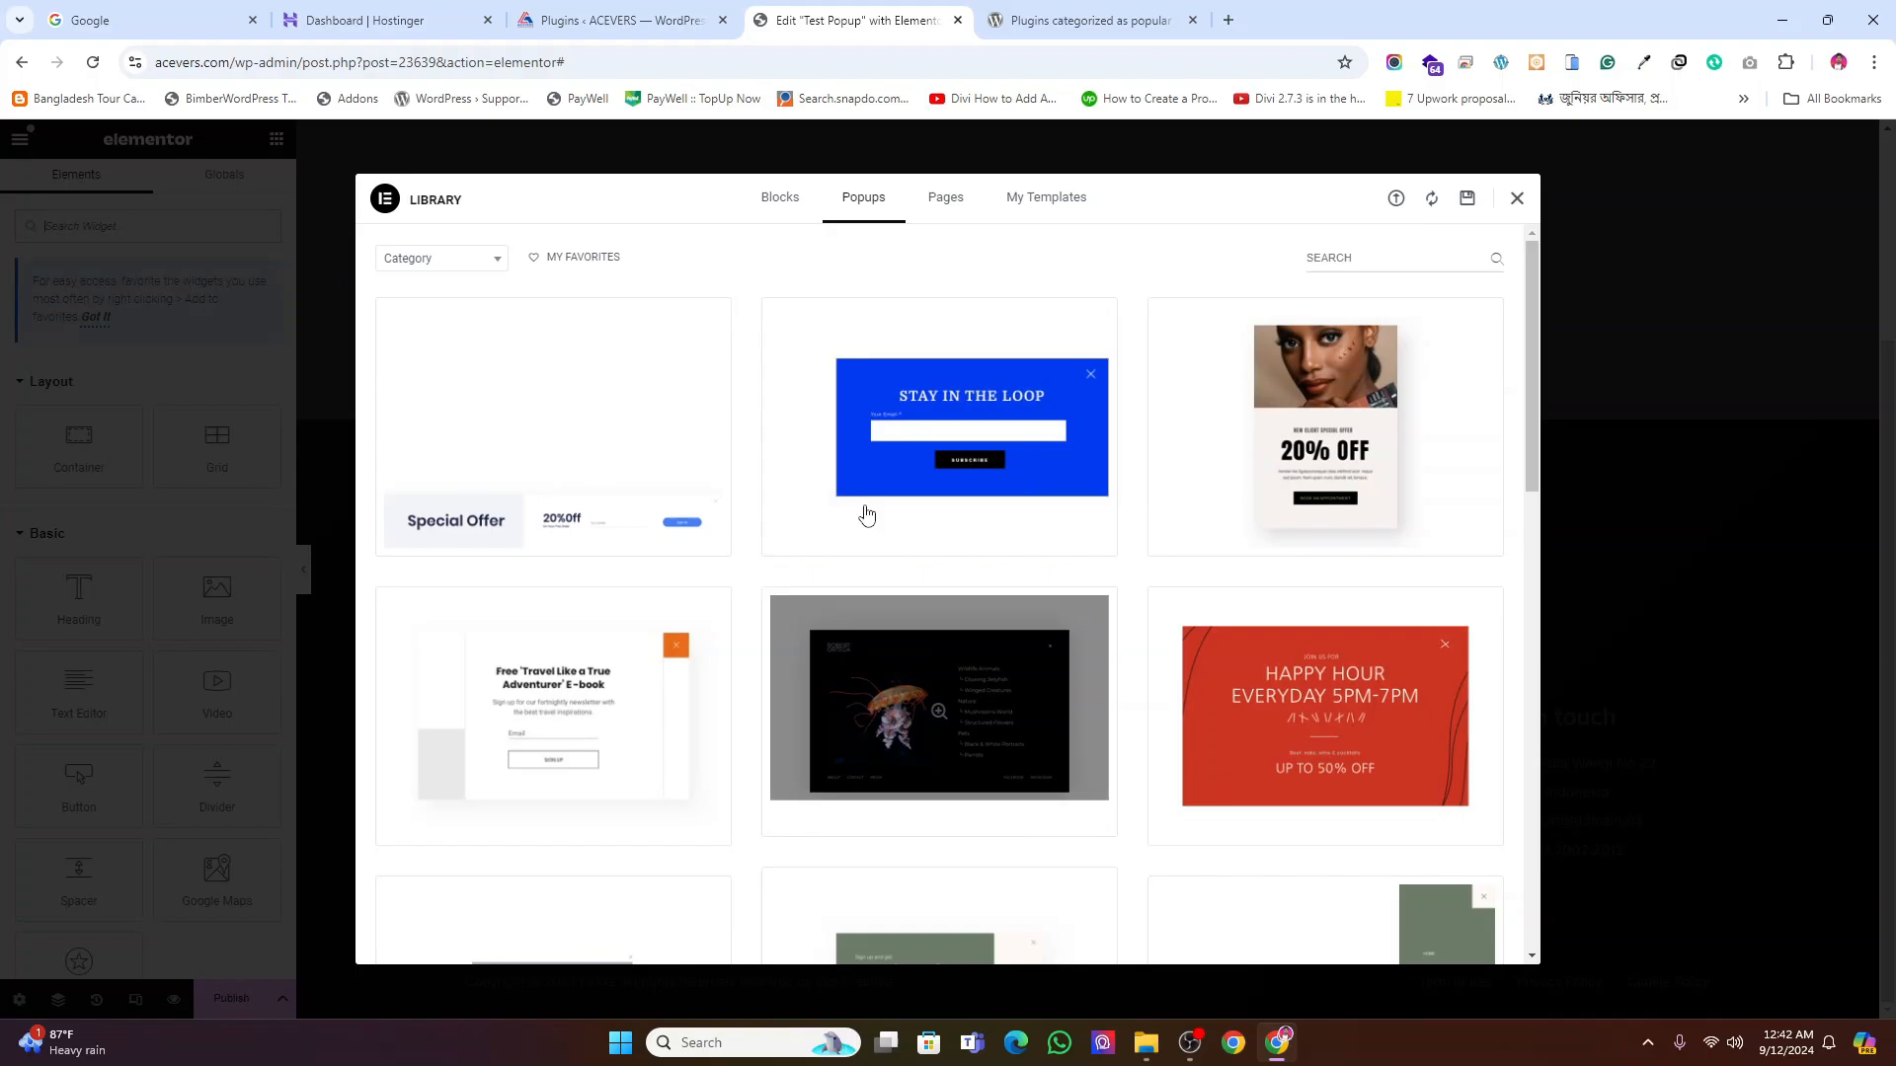
Browse the ready-made popup designs and close the library to start from a blank popup
{"action": "scroll", "coordinate": [867, 512], "scroll_direction": "down", "scroll_amount": 5}
{"action": "scroll", "coordinate": [868, 507], "scroll_direction": "up", "scroll_amount": 3}
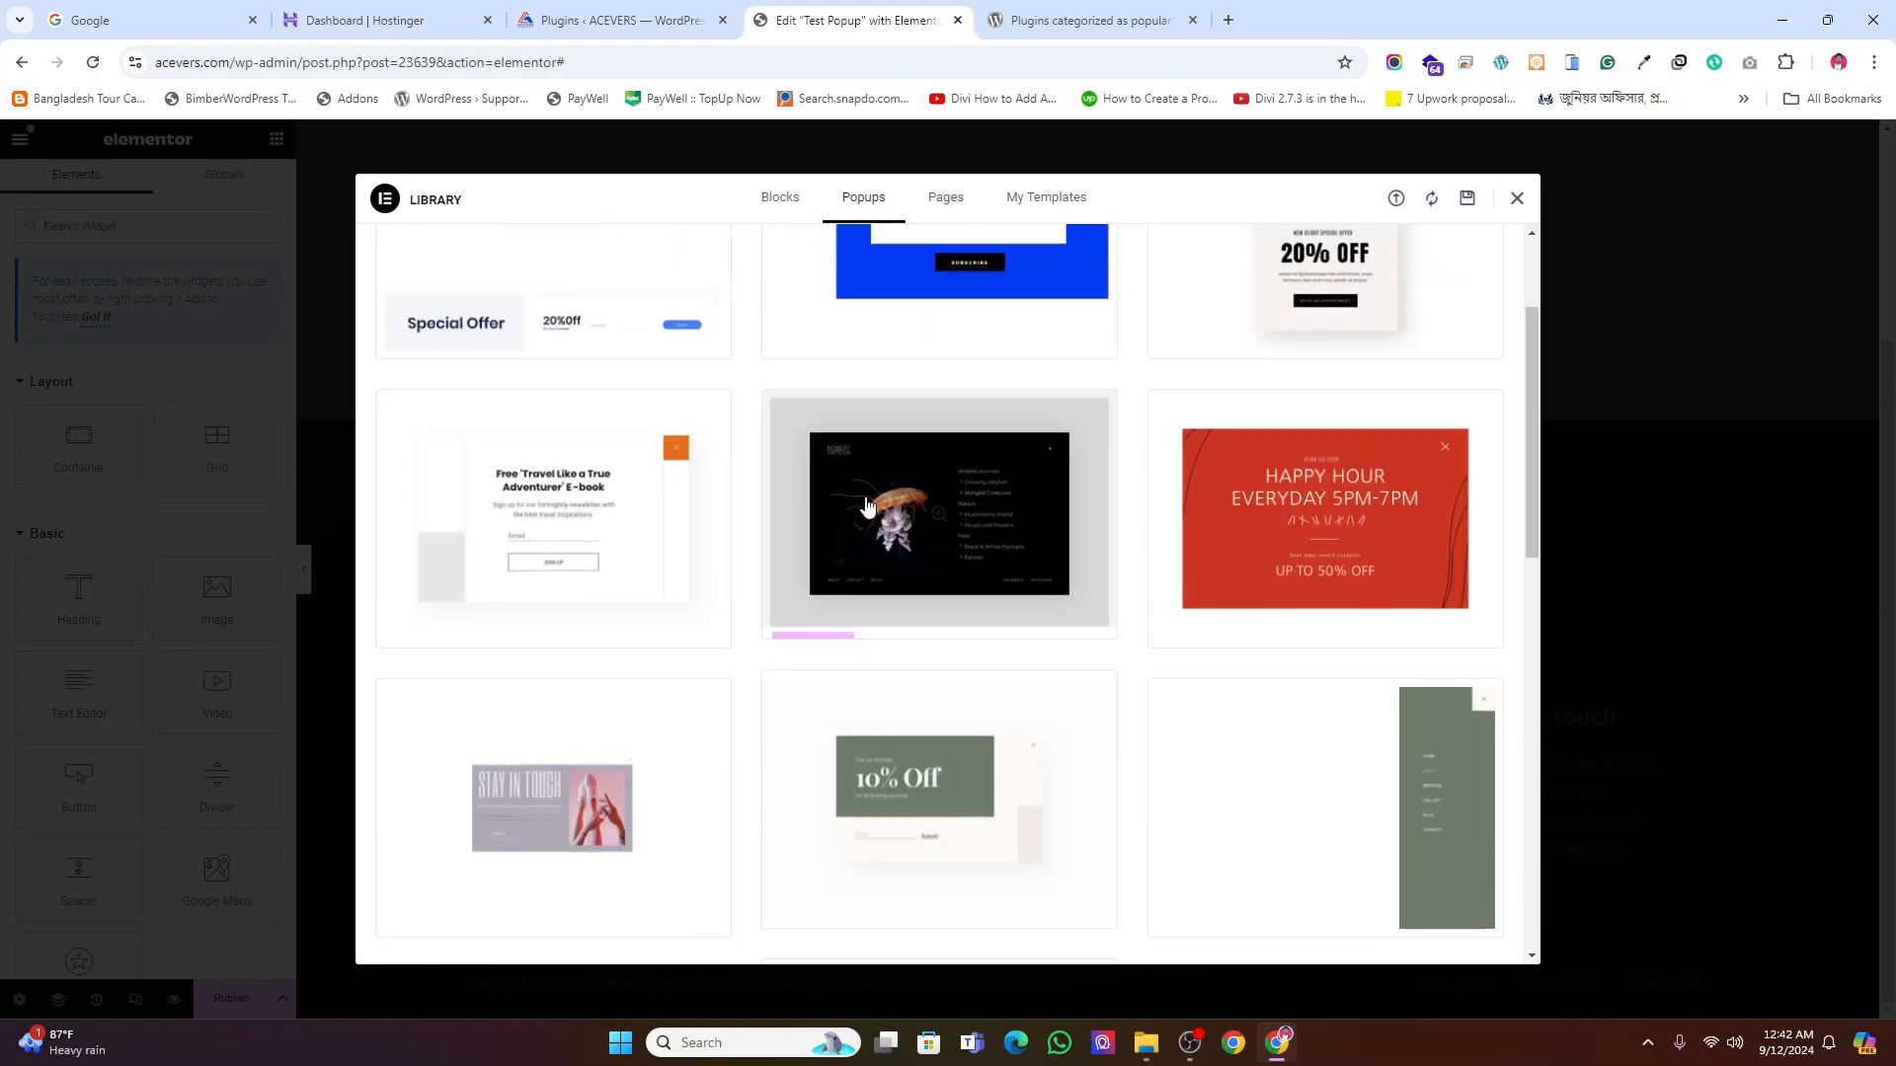
{"action": "scroll", "coordinate": [867, 506], "scroll_direction": "up", "scroll_amount": 2}
{"action": "left_click", "coordinate": [1517, 197]}
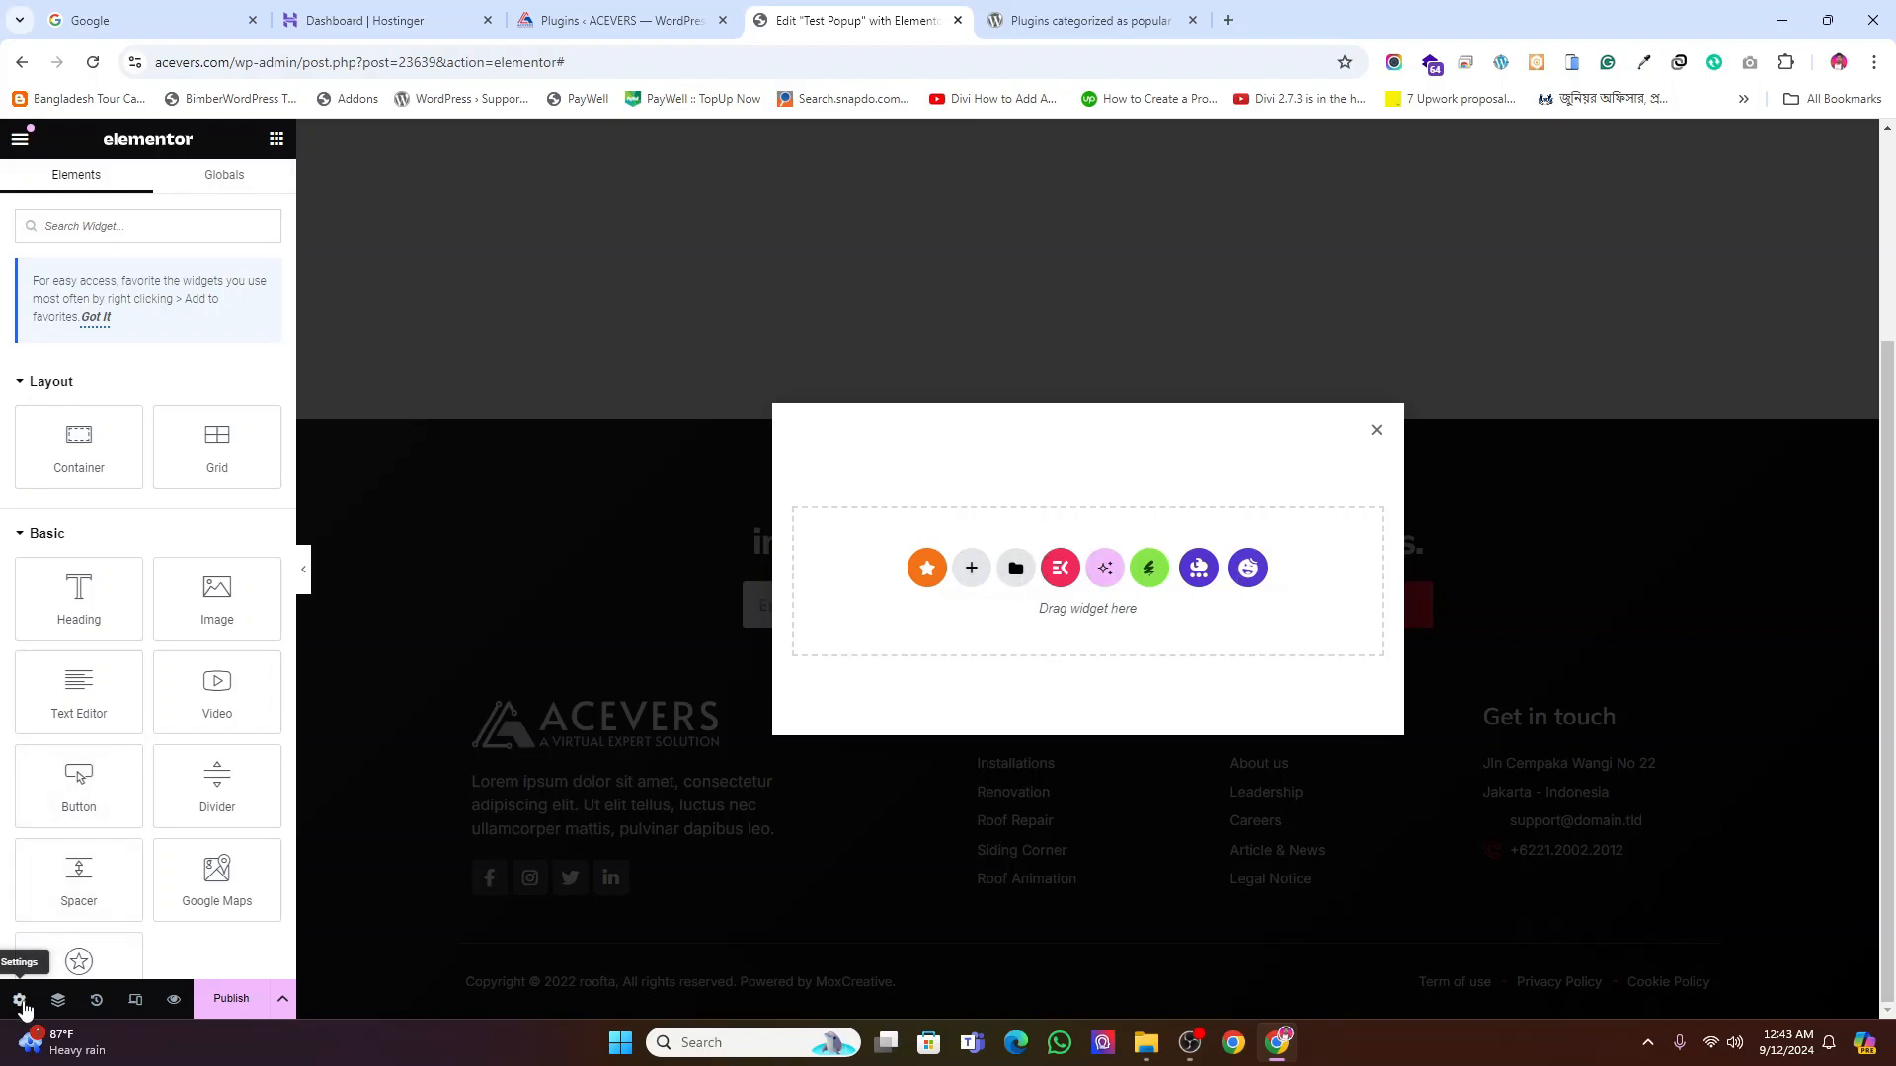
Set the popup's width to 780 px in the popup settings
{"action": "left_click", "coordinate": [19, 999]}
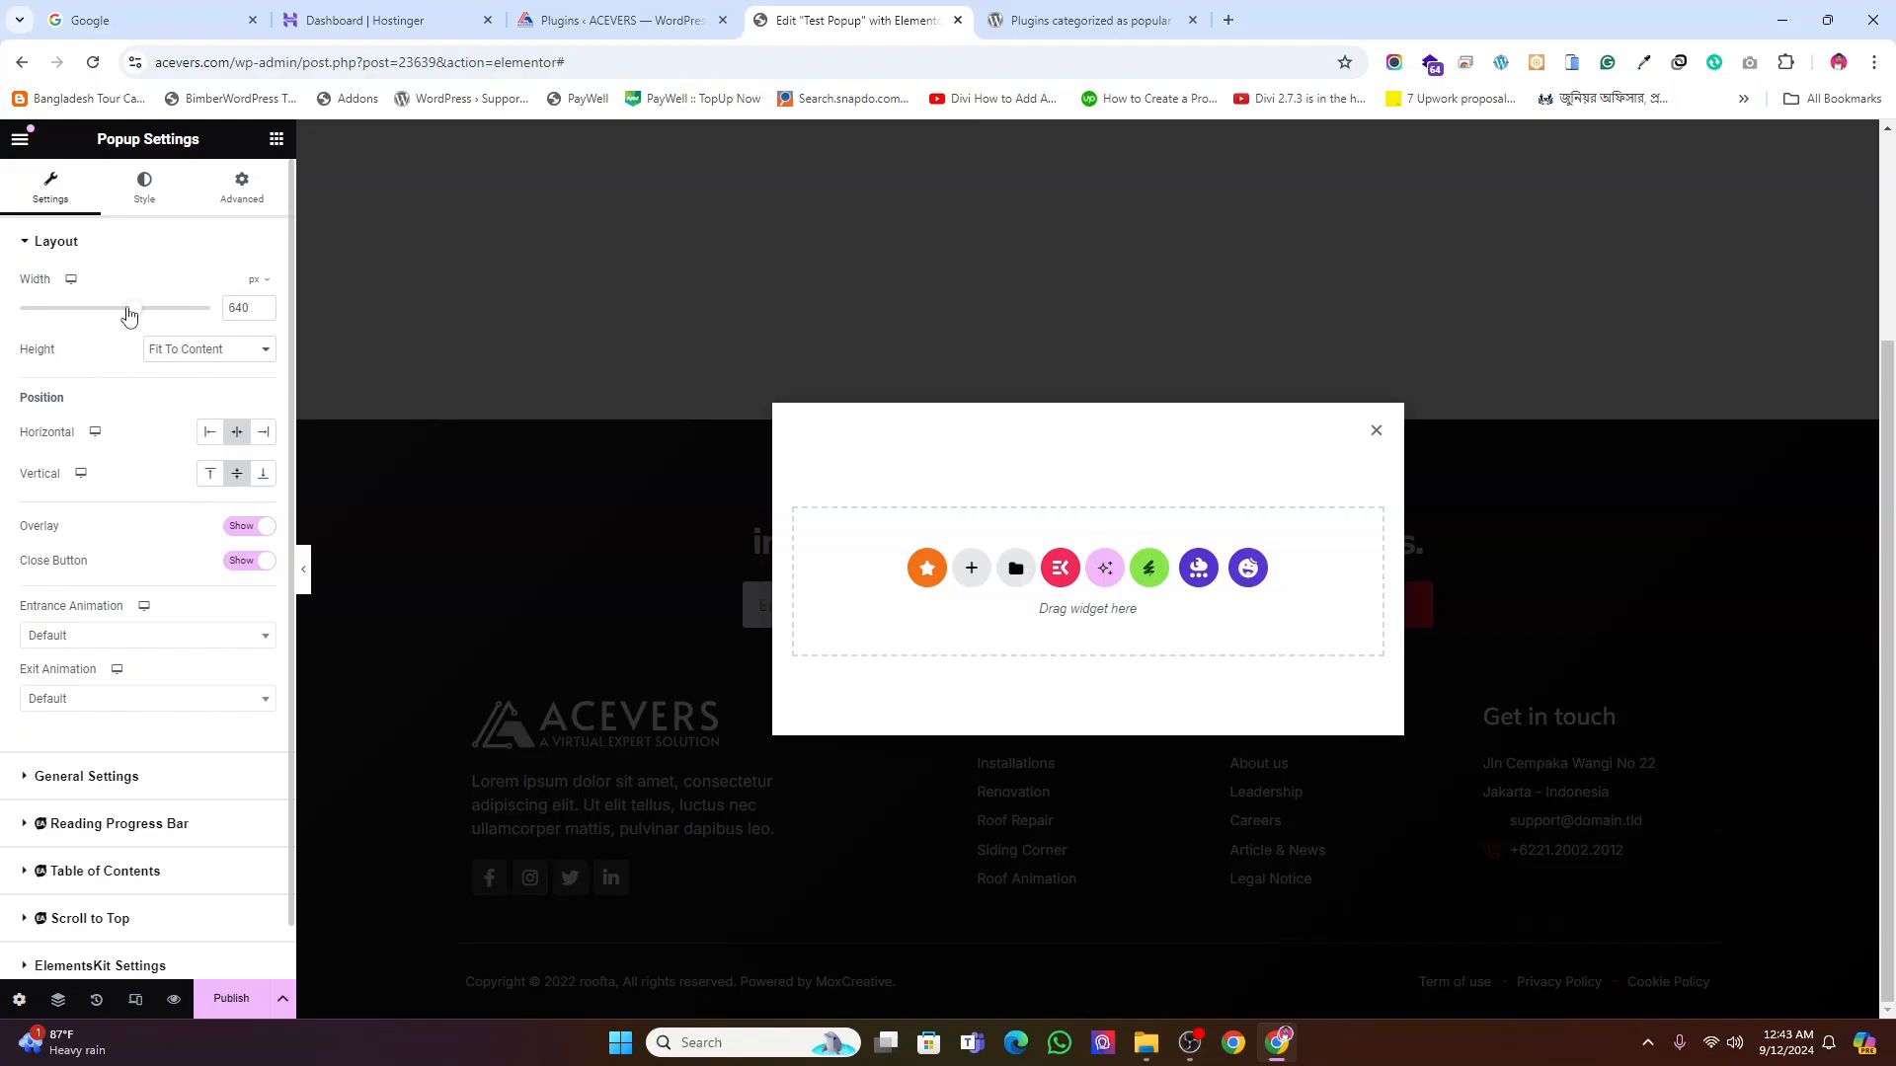
{"action": "left_click_drag", "start_coordinate": [135, 315], "coordinate": [166, 315]}
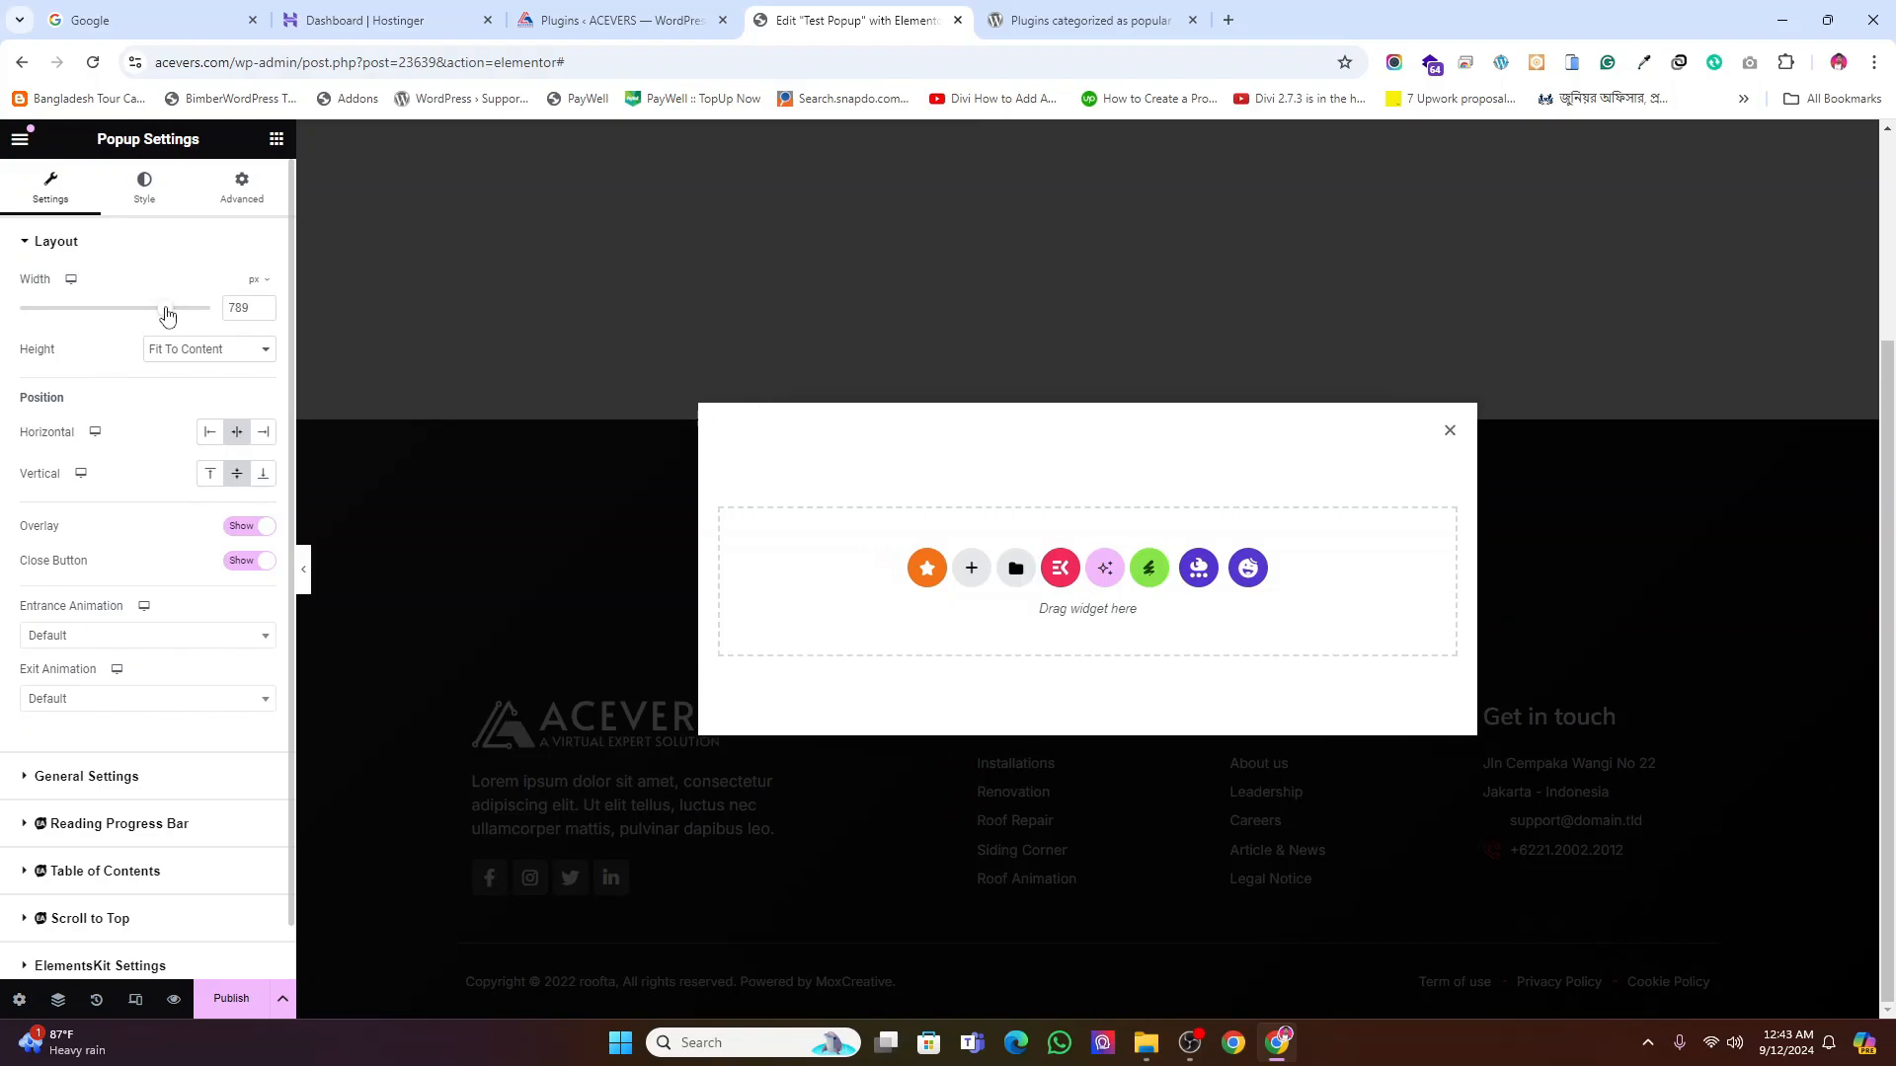
{"action": "left_click", "coordinate": [263, 313]}
{"action": "left_click", "coordinate": [262, 313]}
{"action": "double_click", "coordinate": [262, 314]}
{"action": "left_click", "coordinate": [263, 313]}
{"action": "left_click", "coordinate": [262, 313]}
{"action": "left_click", "coordinate": [263, 313]}
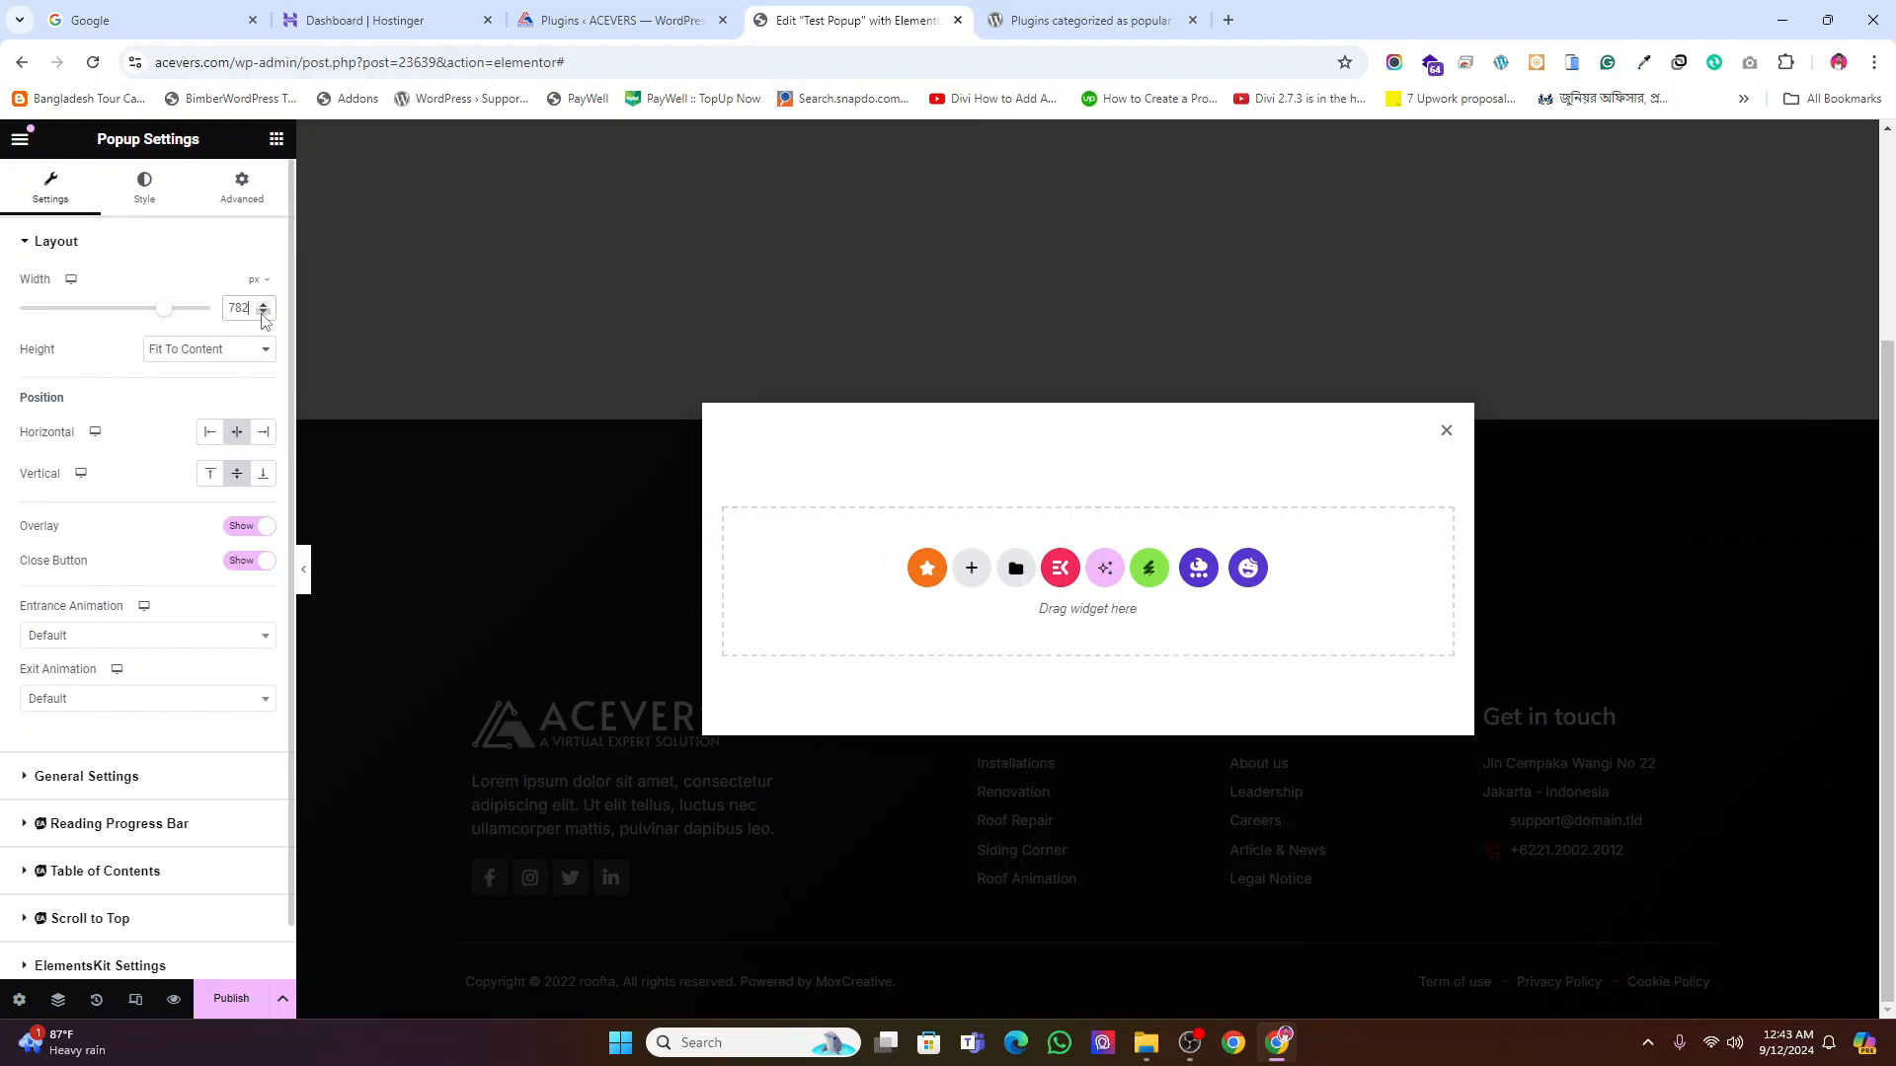
{"action": "left_click", "coordinate": [263, 313]}
{"action": "left_click", "coordinate": [263, 313]}
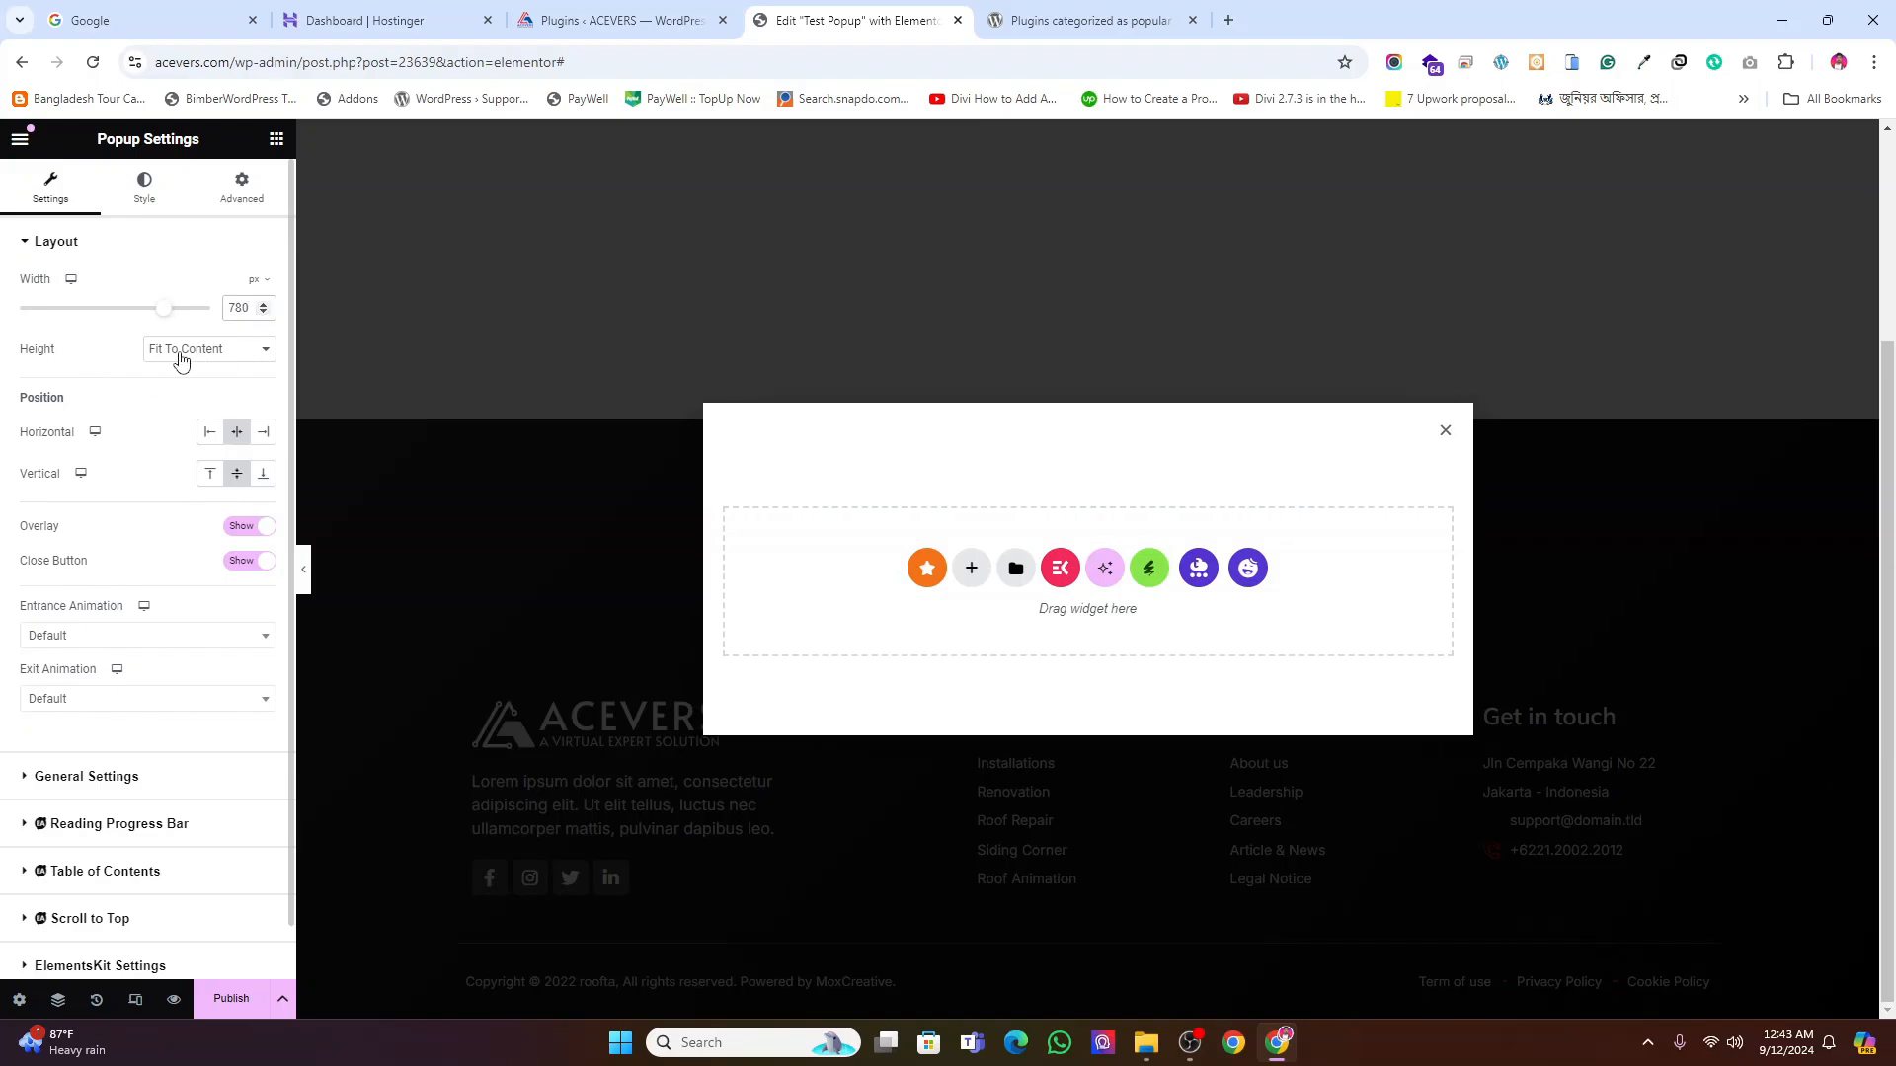
Check the popup's height options, try the right, left and bottom positions, and return it to the centre in both directions
{"action": "left_click", "coordinate": [180, 356]}
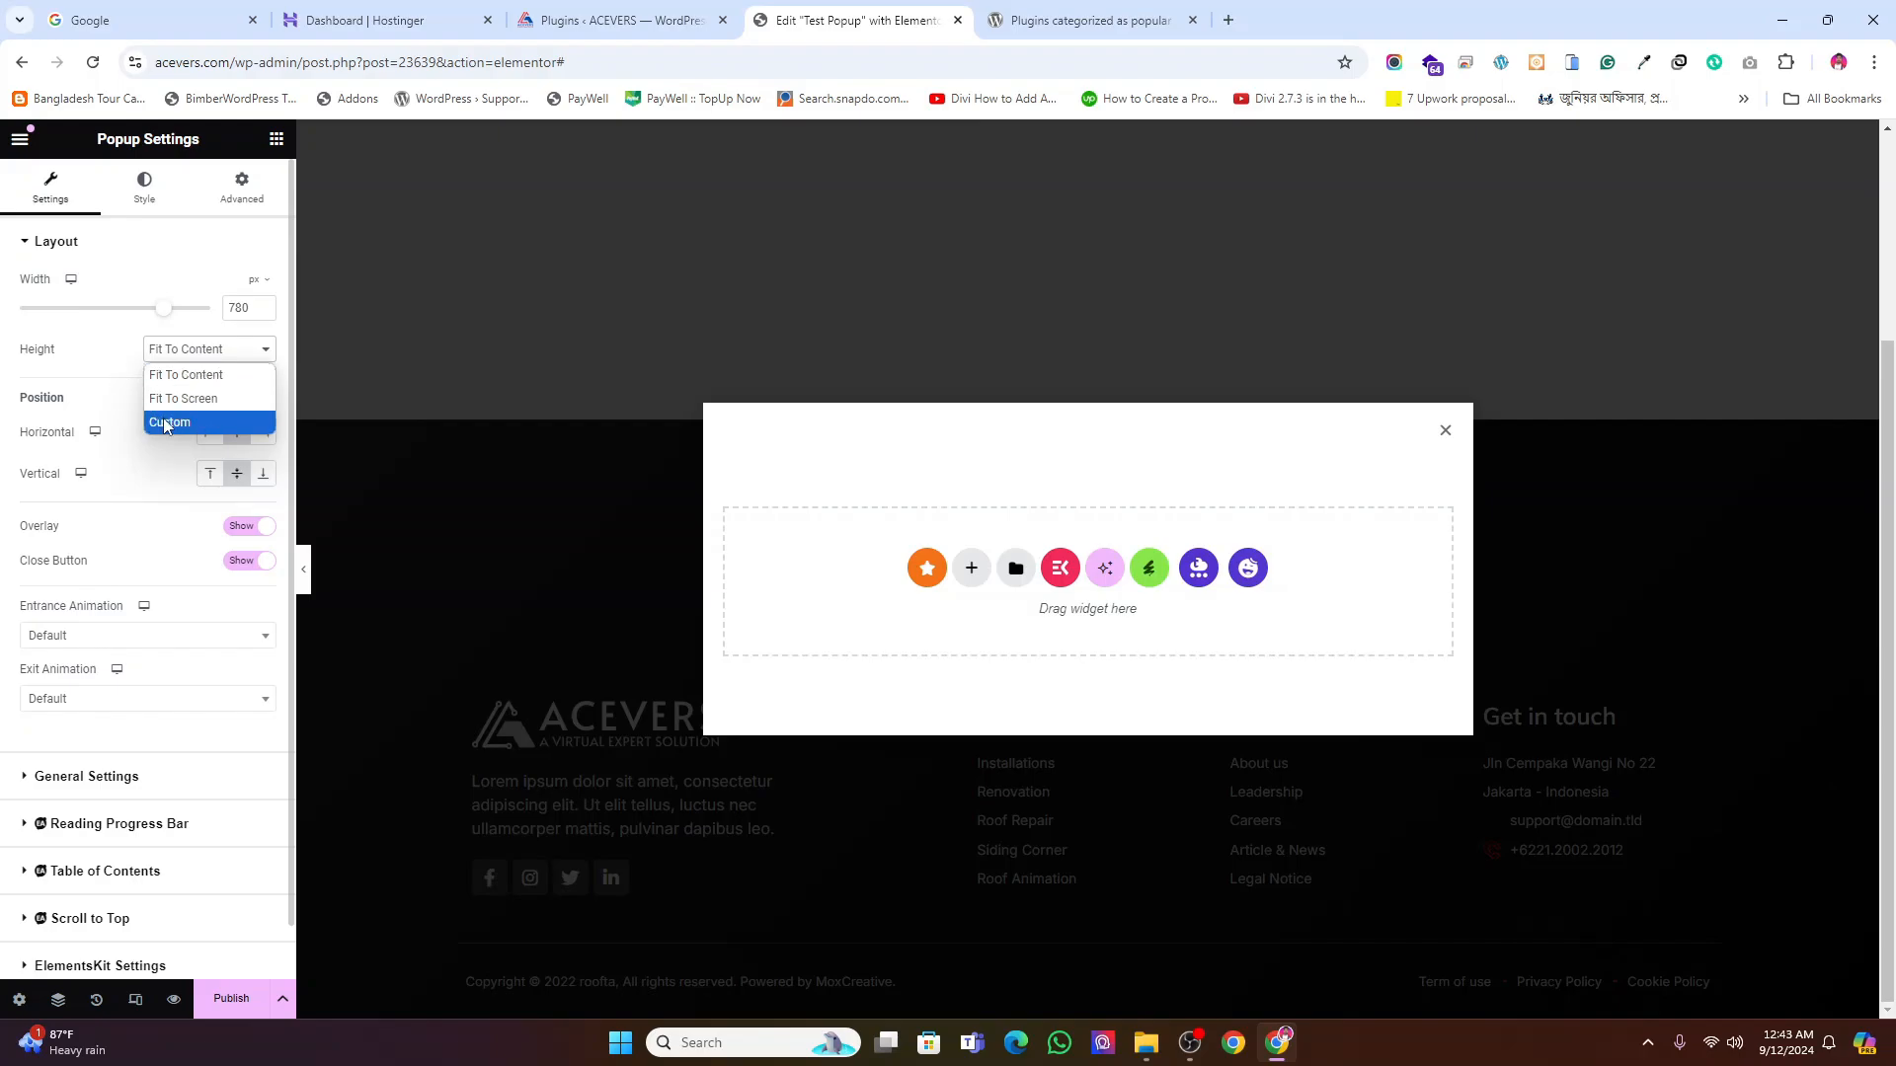
{"action": "left_click", "coordinate": [111, 369]}
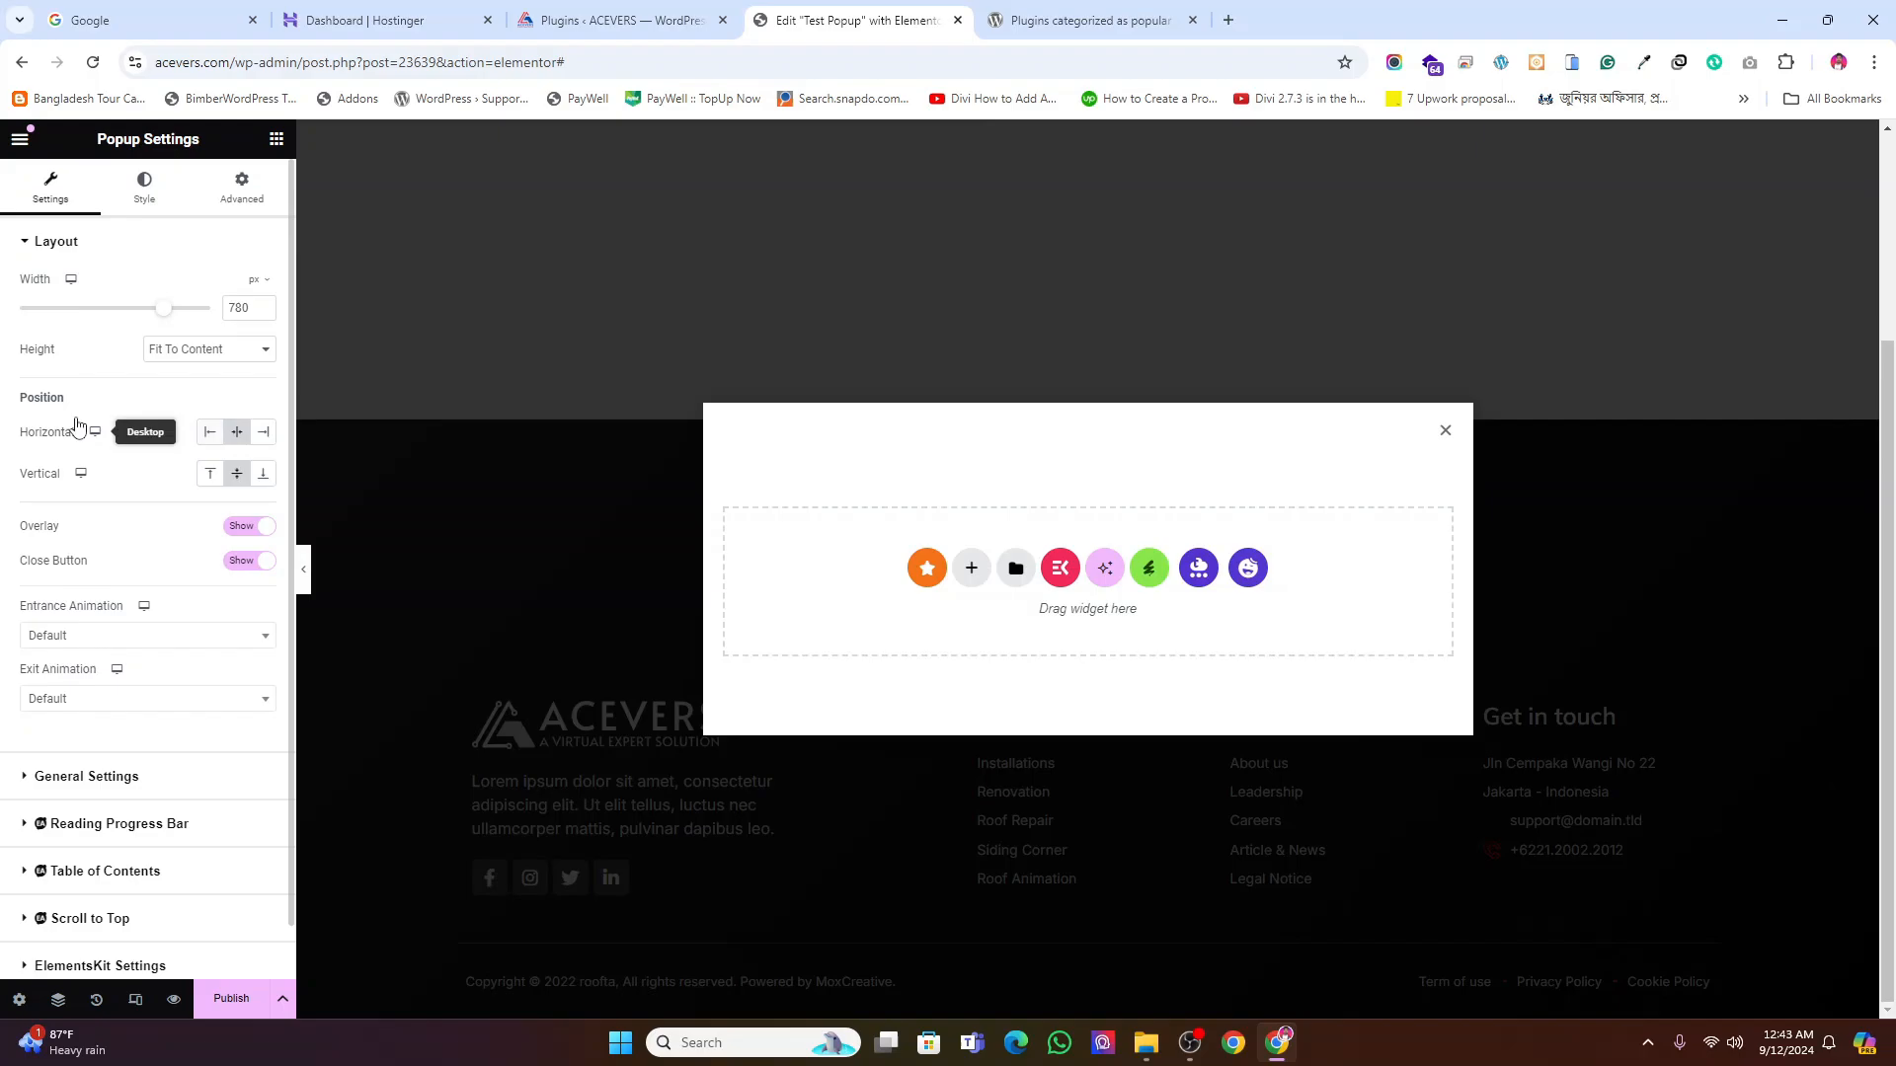
{"action": "left_click", "coordinate": [264, 440]}
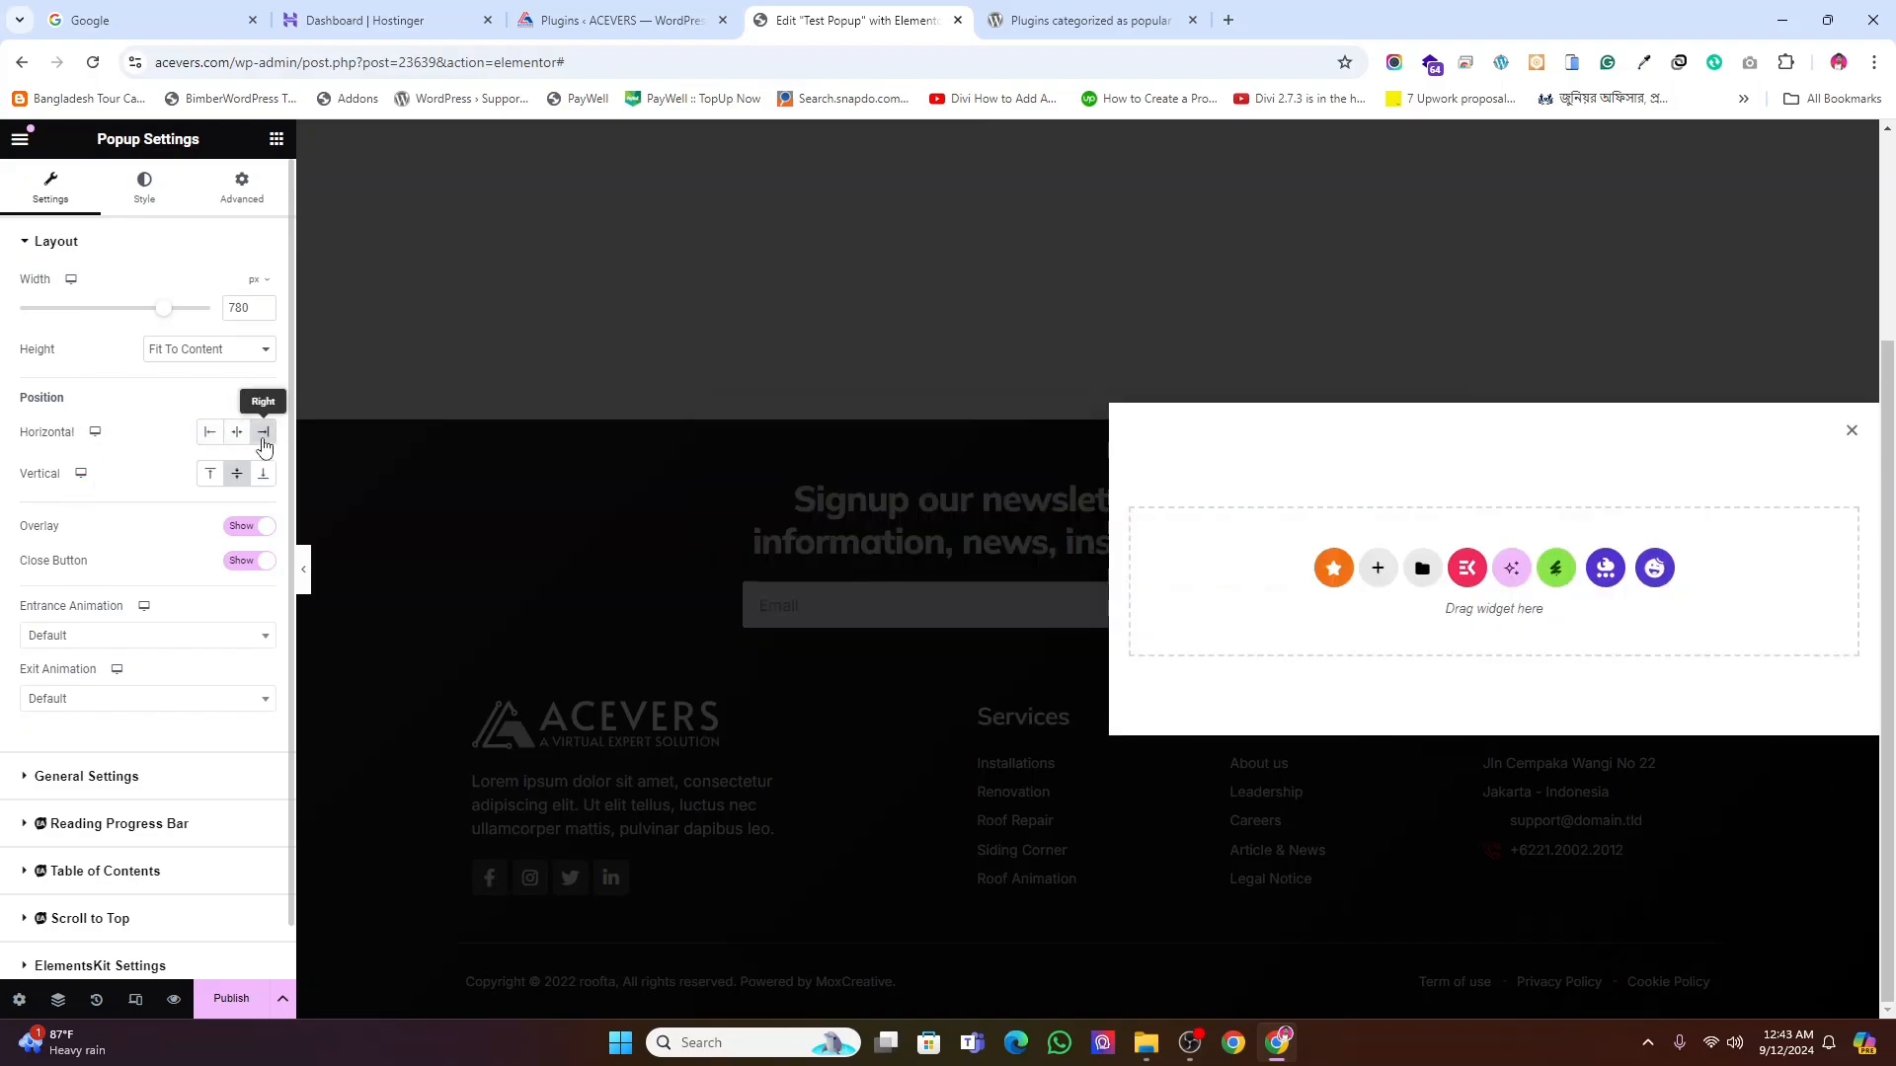
{"action": "left_click", "coordinate": [211, 436]}
{"action": "left_click", "coordinate": [233, 436]}
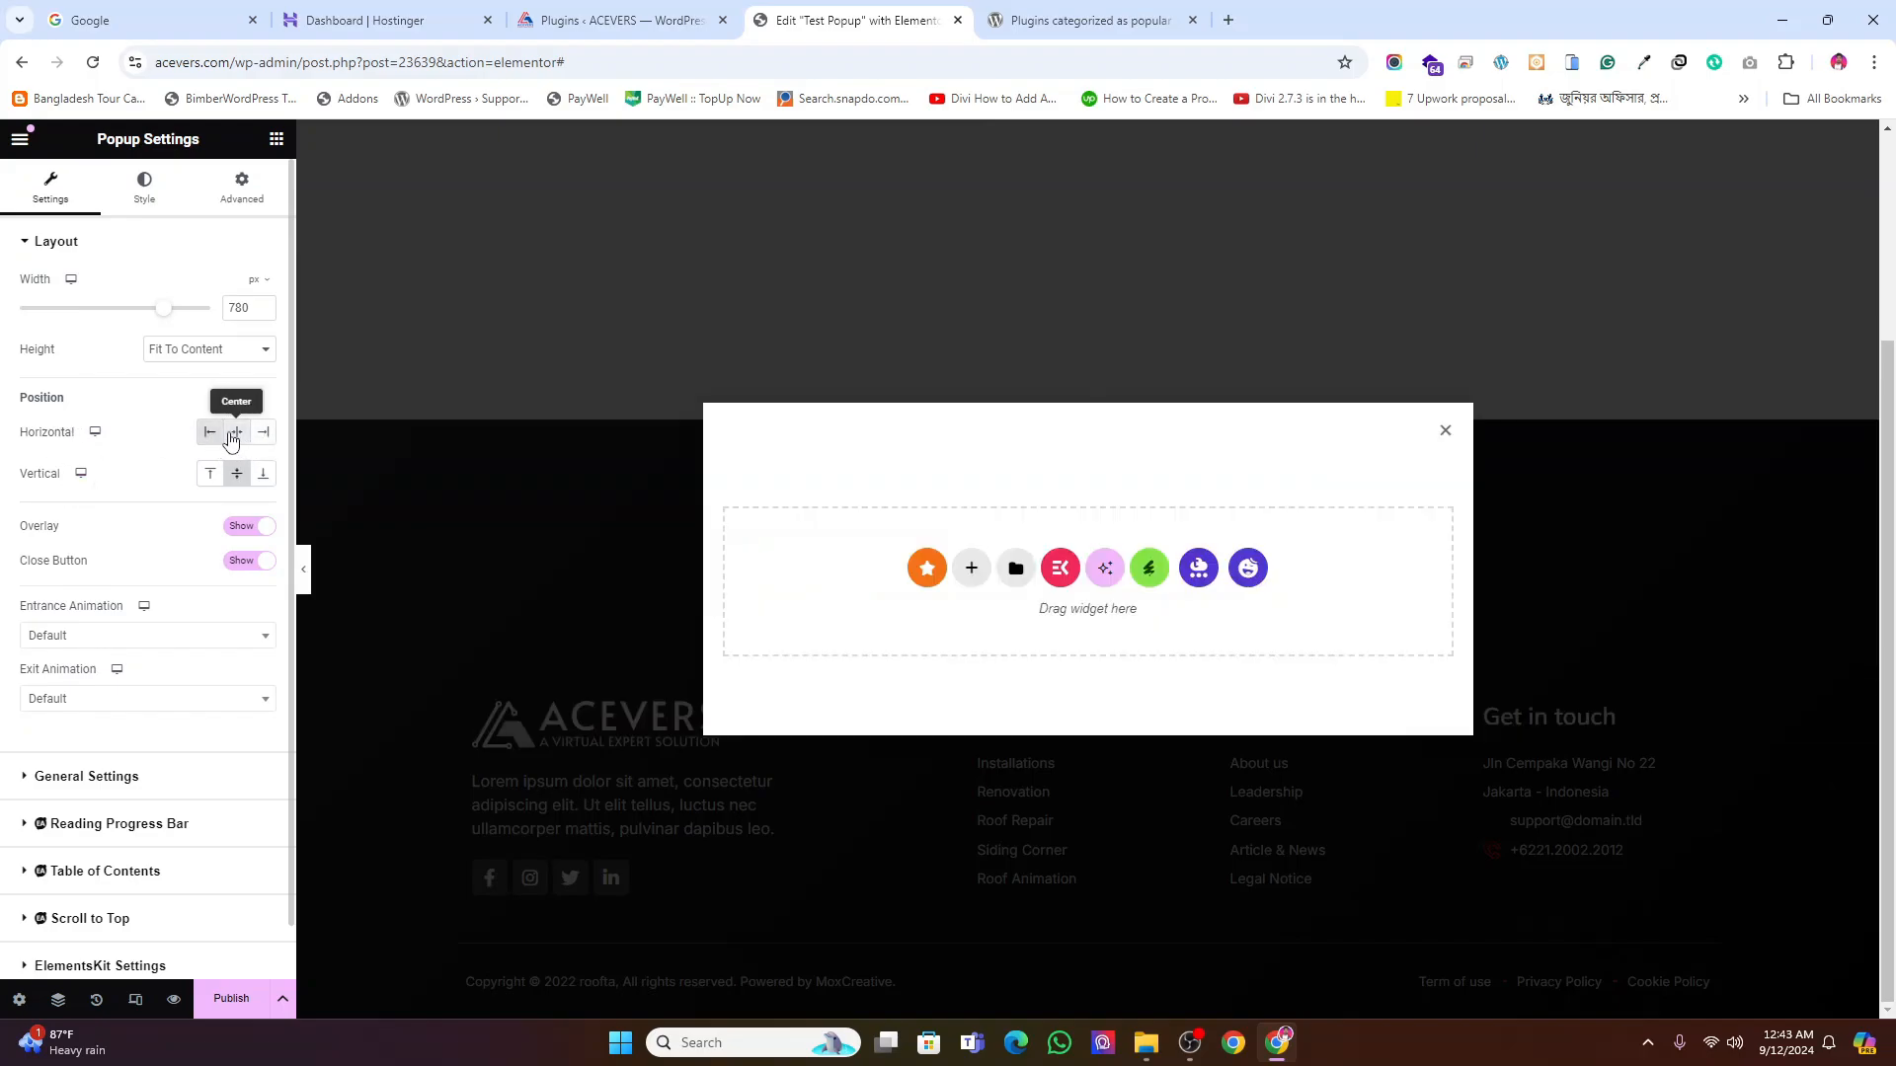
{"action": "left_click", "coordinate": [264, 476]}
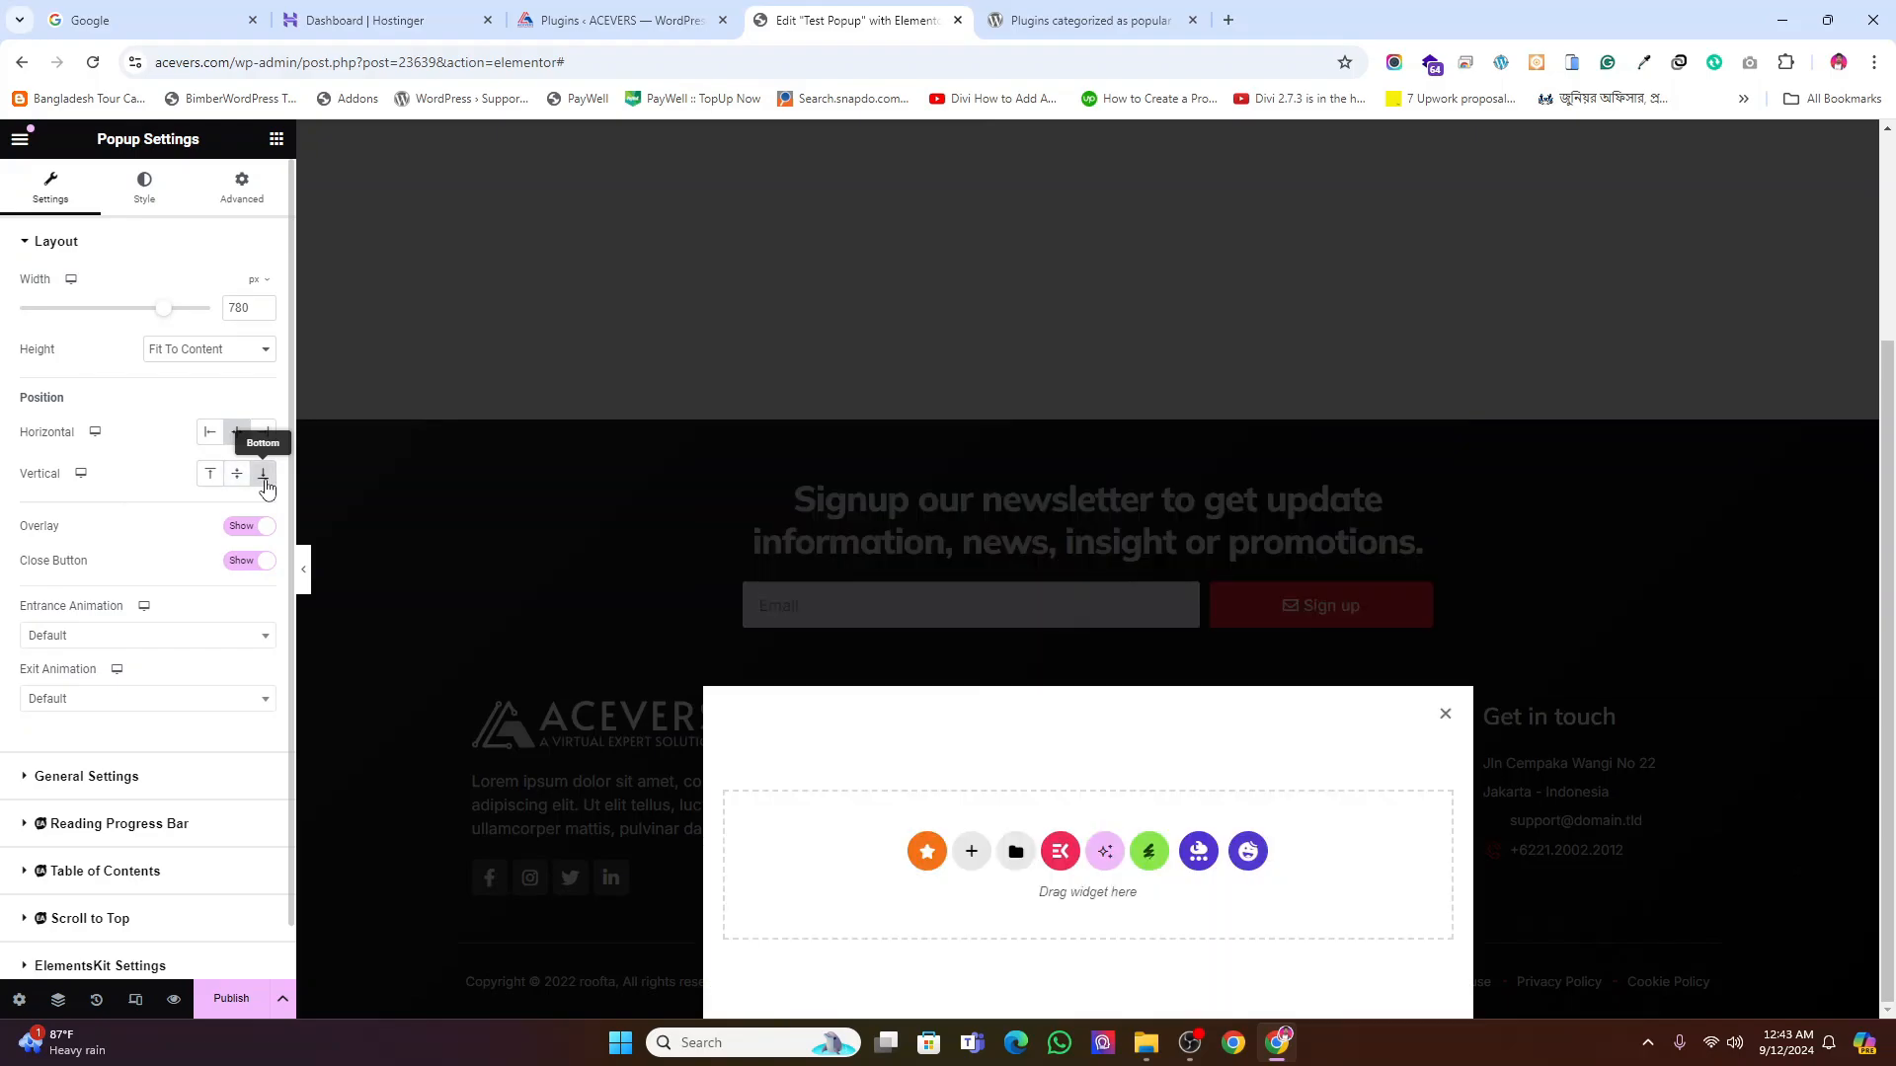
{"action": "left_click", "coordinate": [237, 474]}
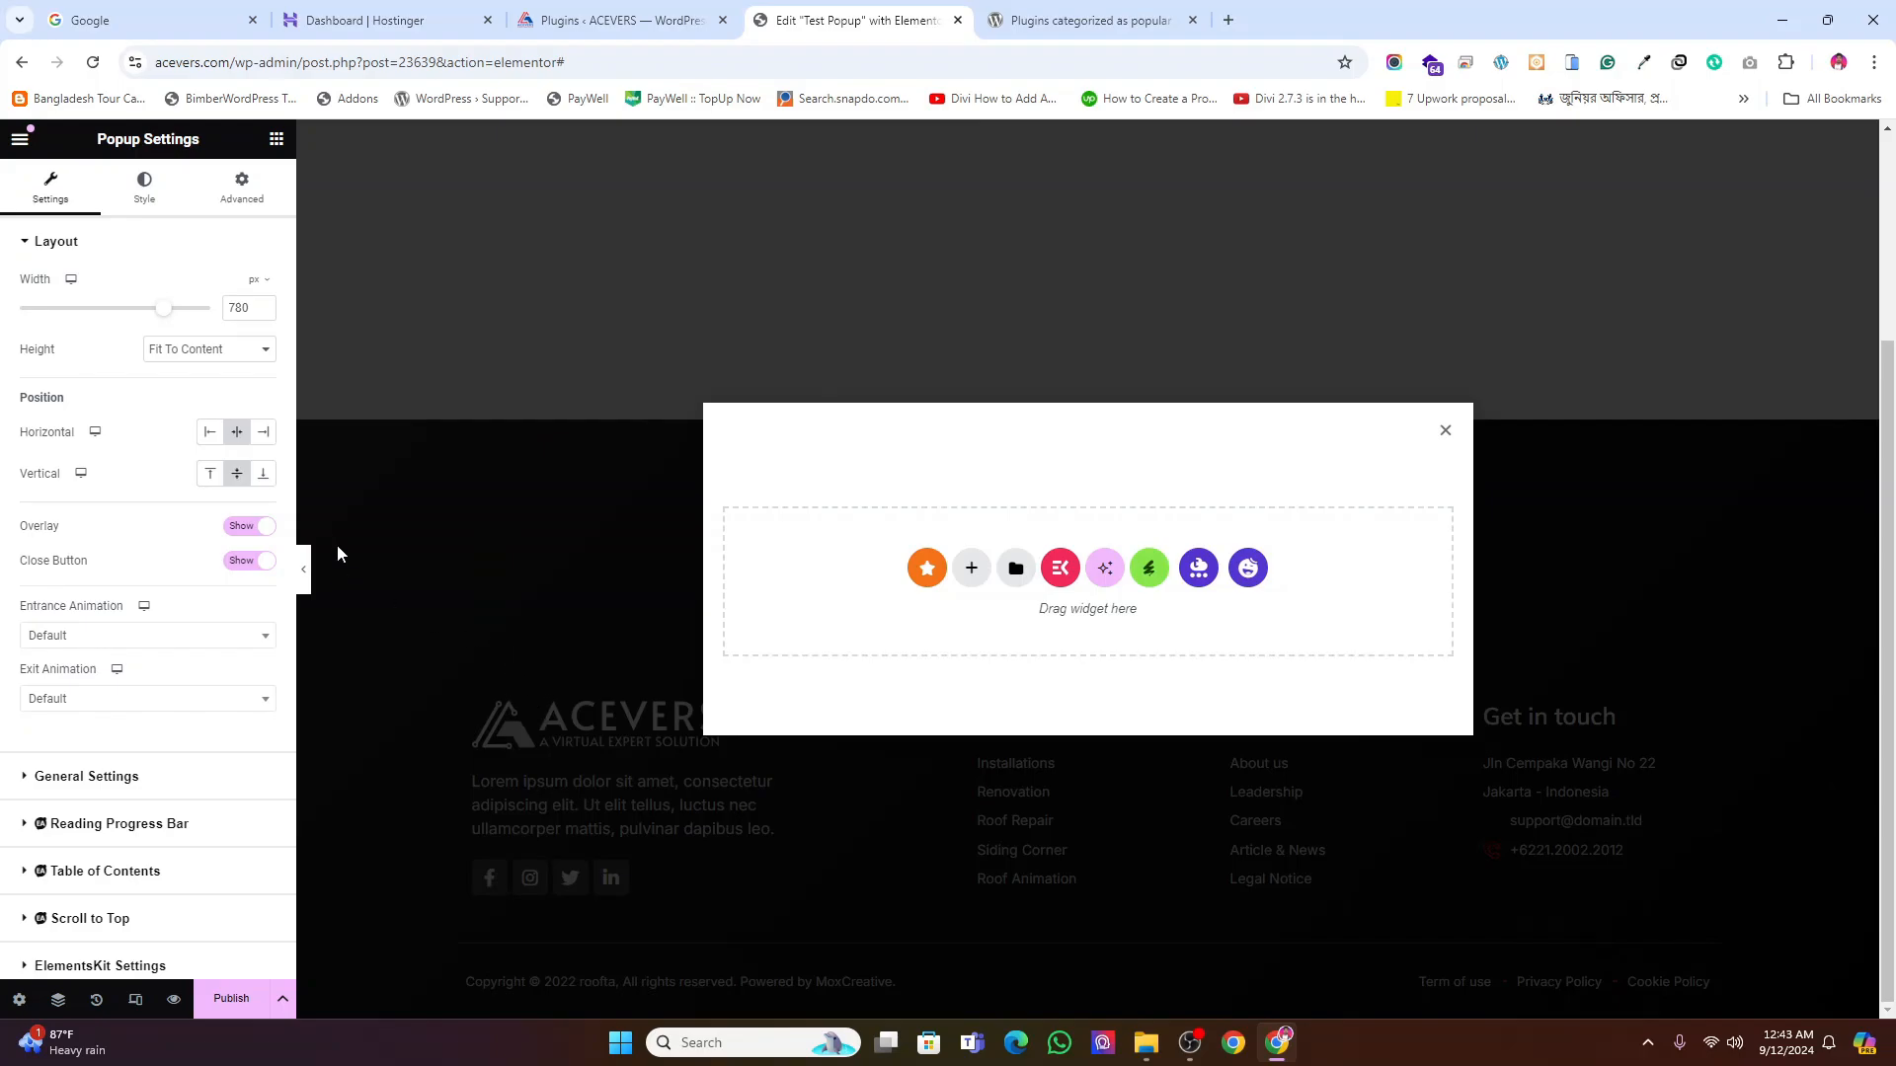
Toggle the popup's overlay and close button off and back on
{"action": "left_click", "coordinate": [244, 529]}
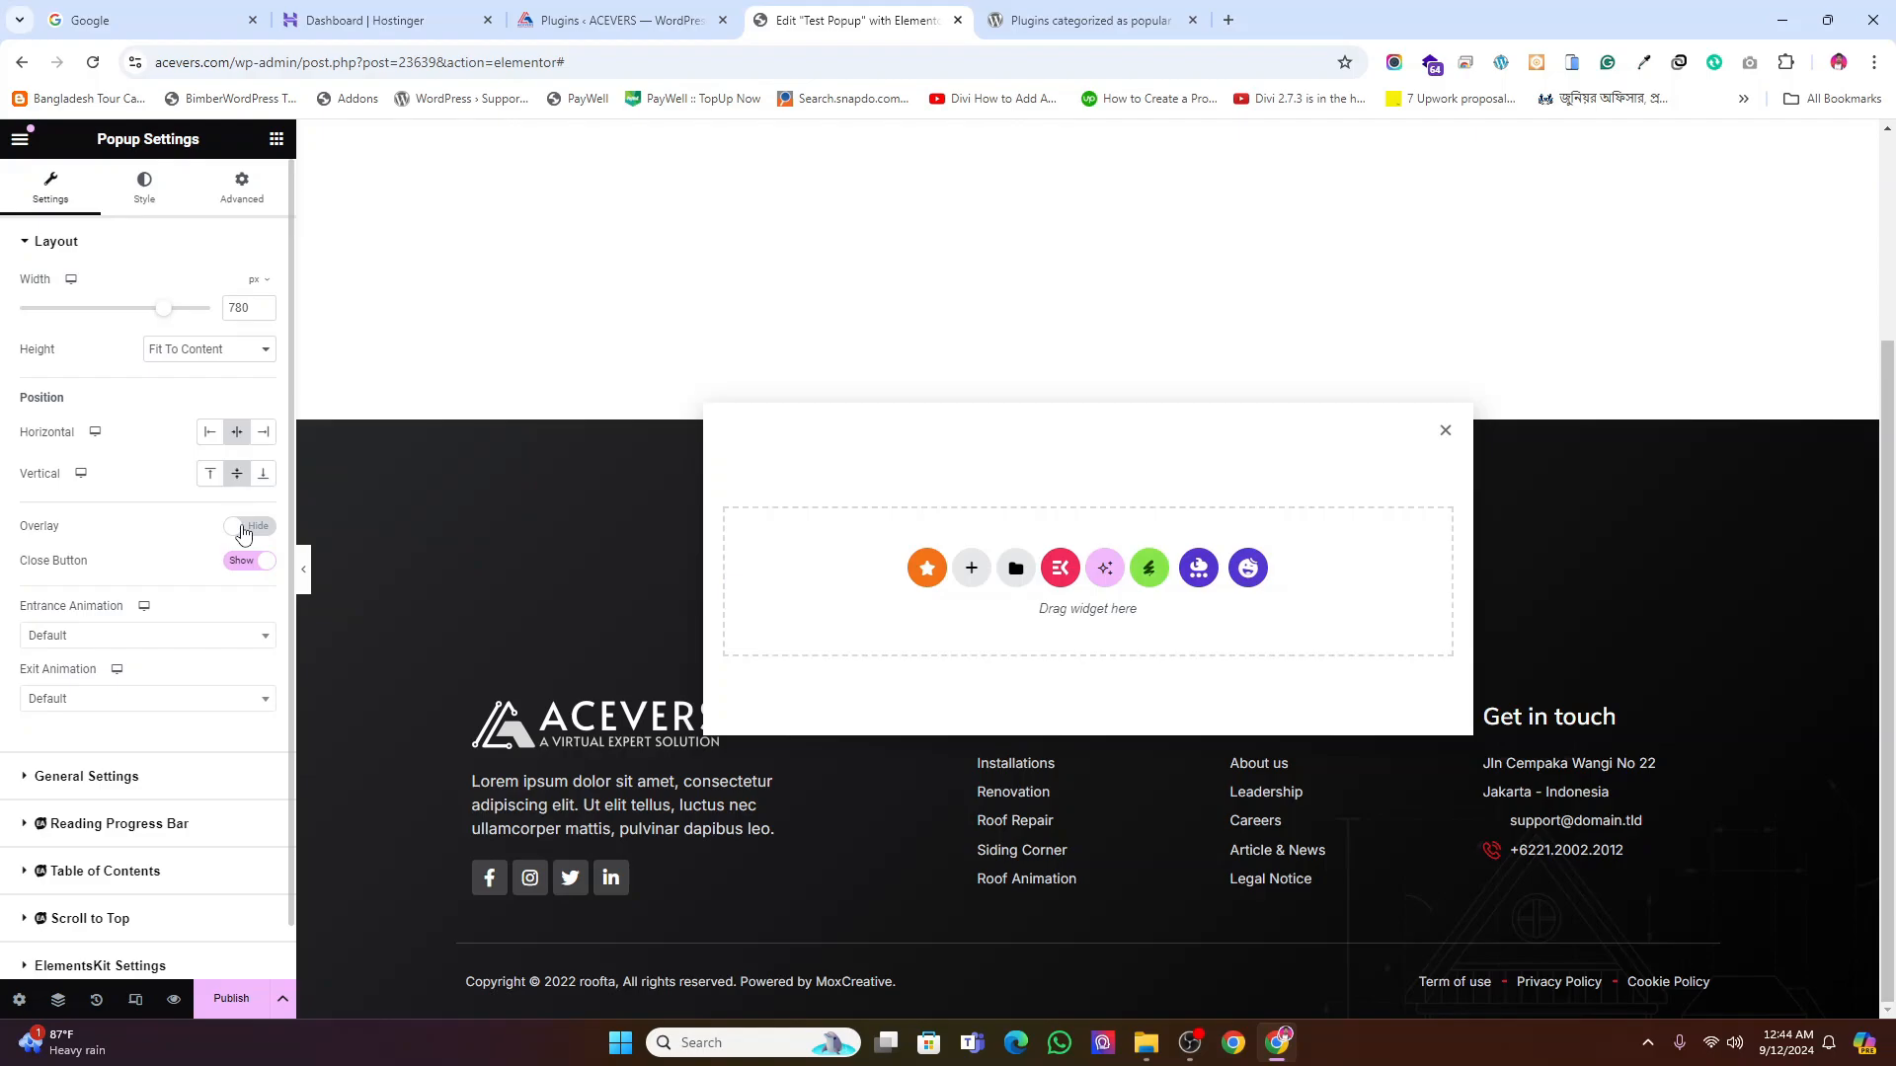
{"action": "left_click", "coordinate": [244, 529]}
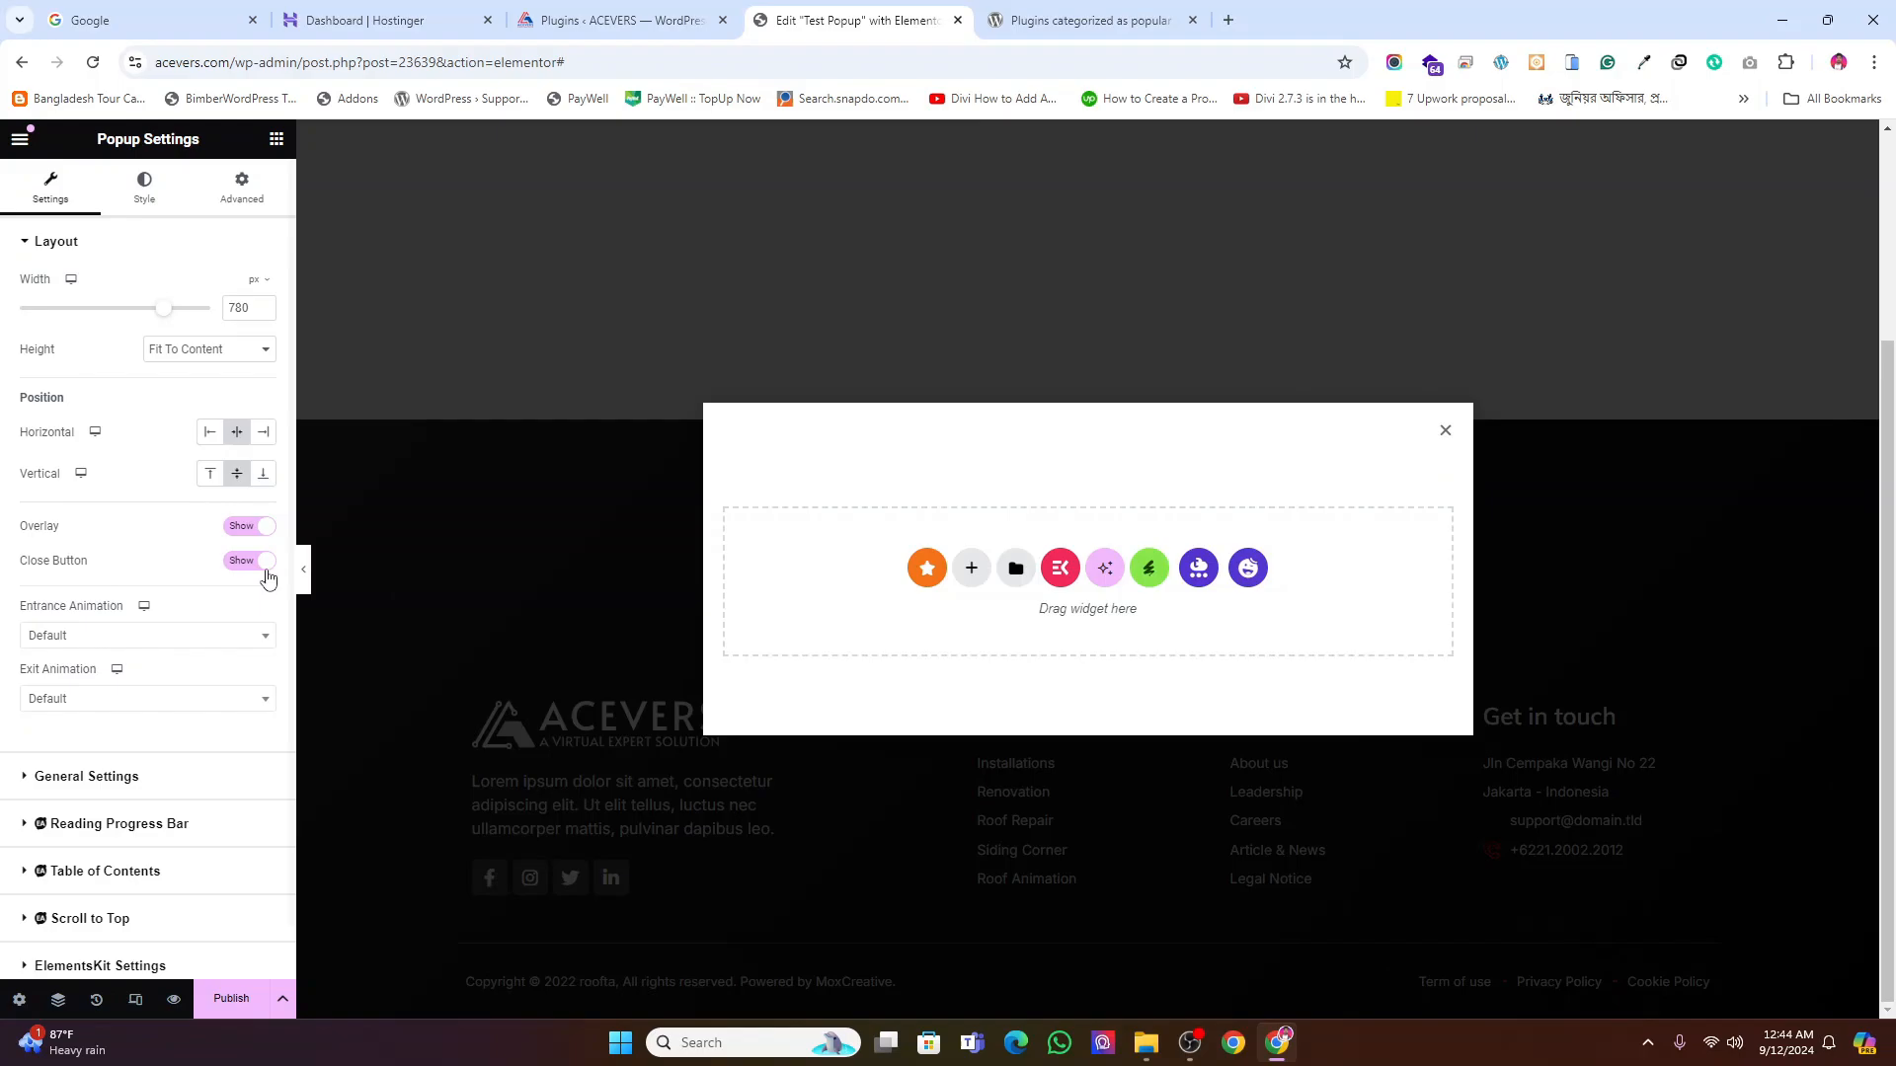
{"action": "left_click", "coordinate": [255, 569]}
{"action": "left_click", "coordinate": [255, 569]}
Try Fade In Down as the popup's entrance animation, and settle on Zoom In
{"action": "left_click", "coordinate": [132, 644]}
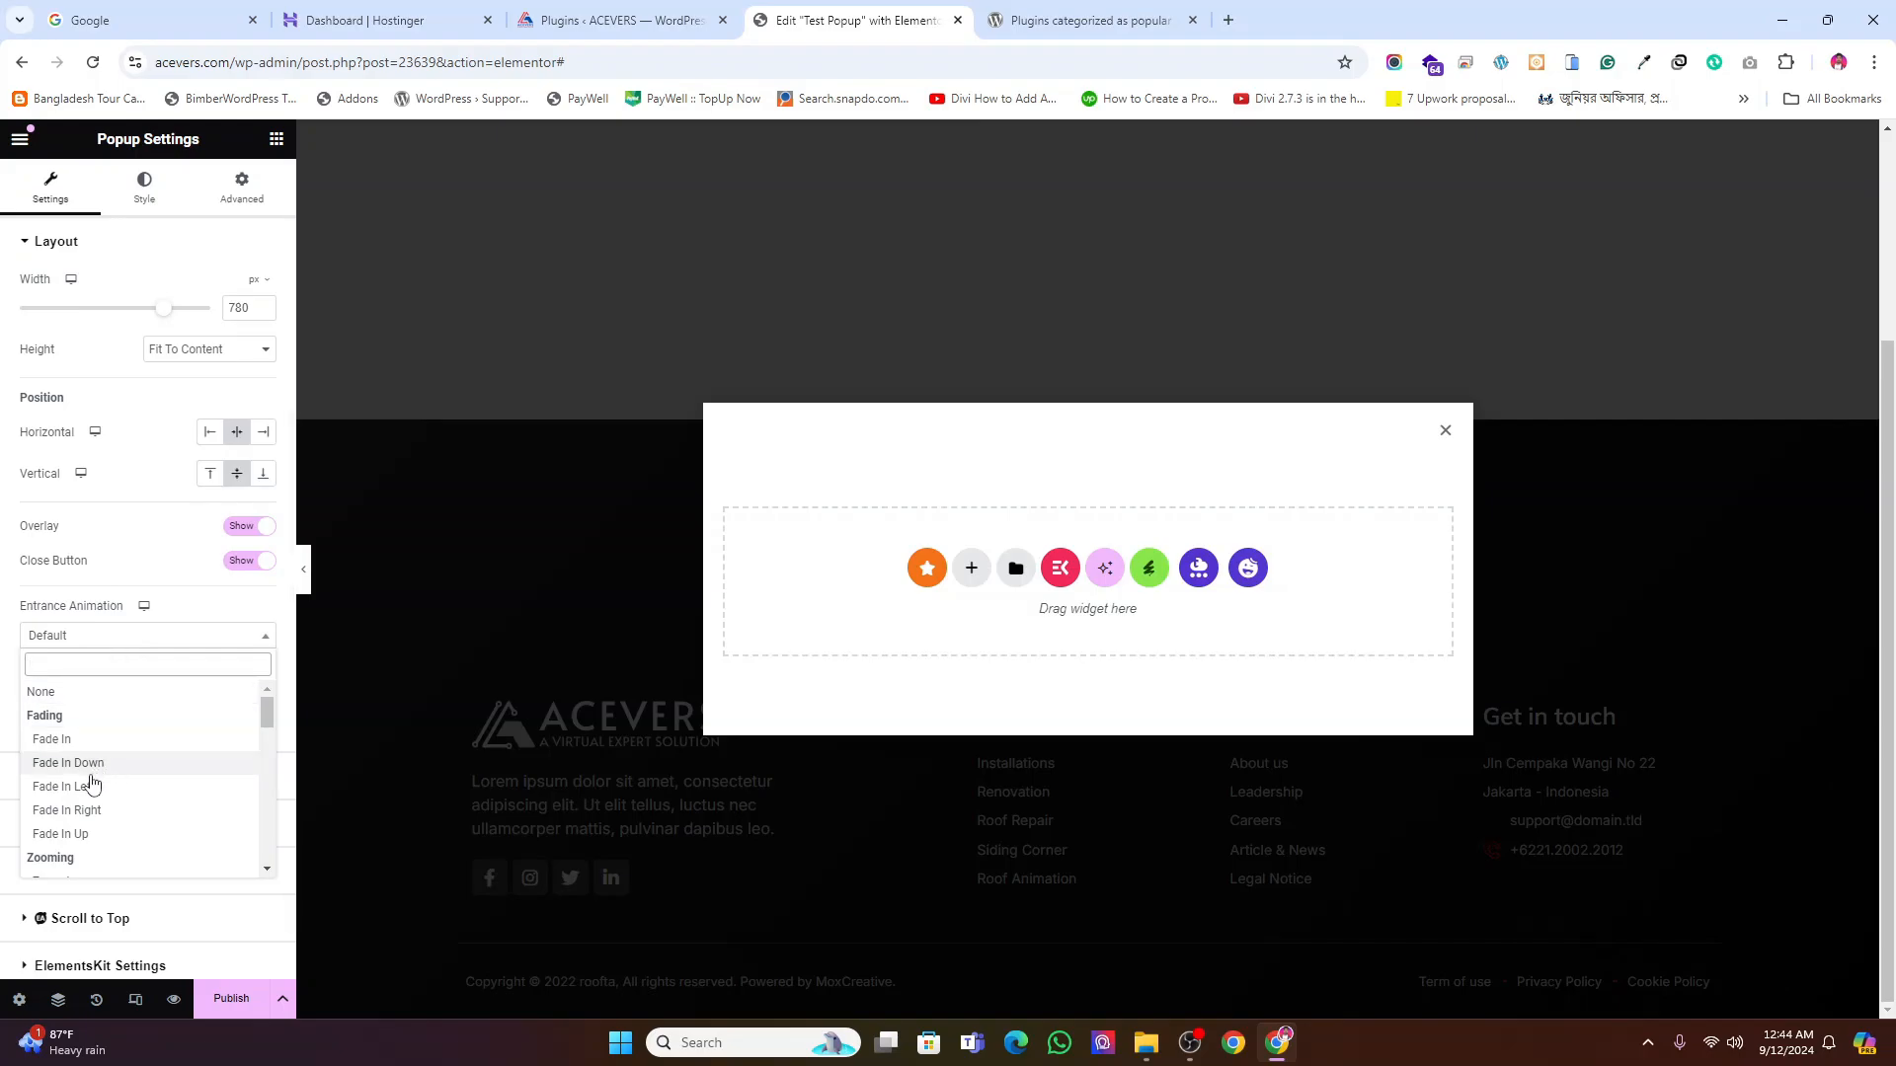
{"action": "left_click", "coordinate": [68, 763]}
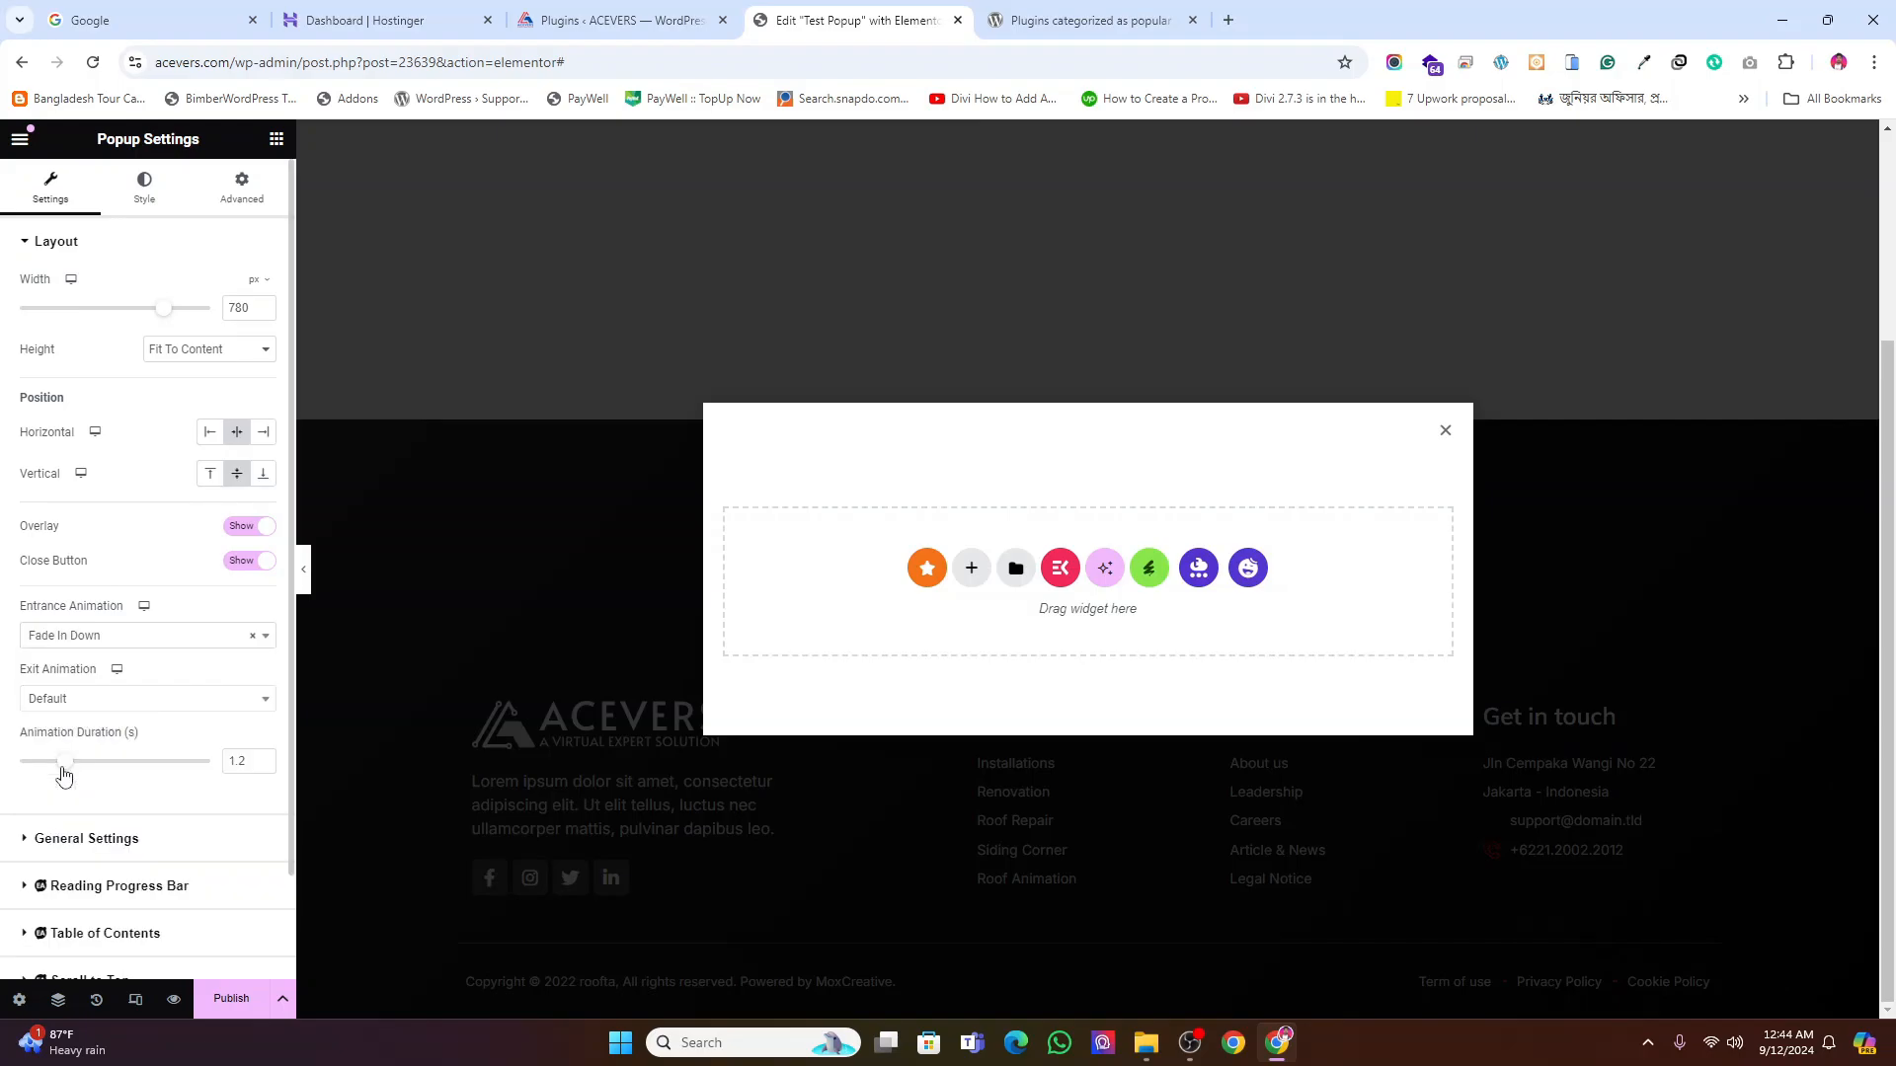
{"action": "left_click", "coordinate": [101, 635]}
{"action": "scroll", "coordinate": [110, 780], "scroll_direction": "down", "scroll_amount": 2}
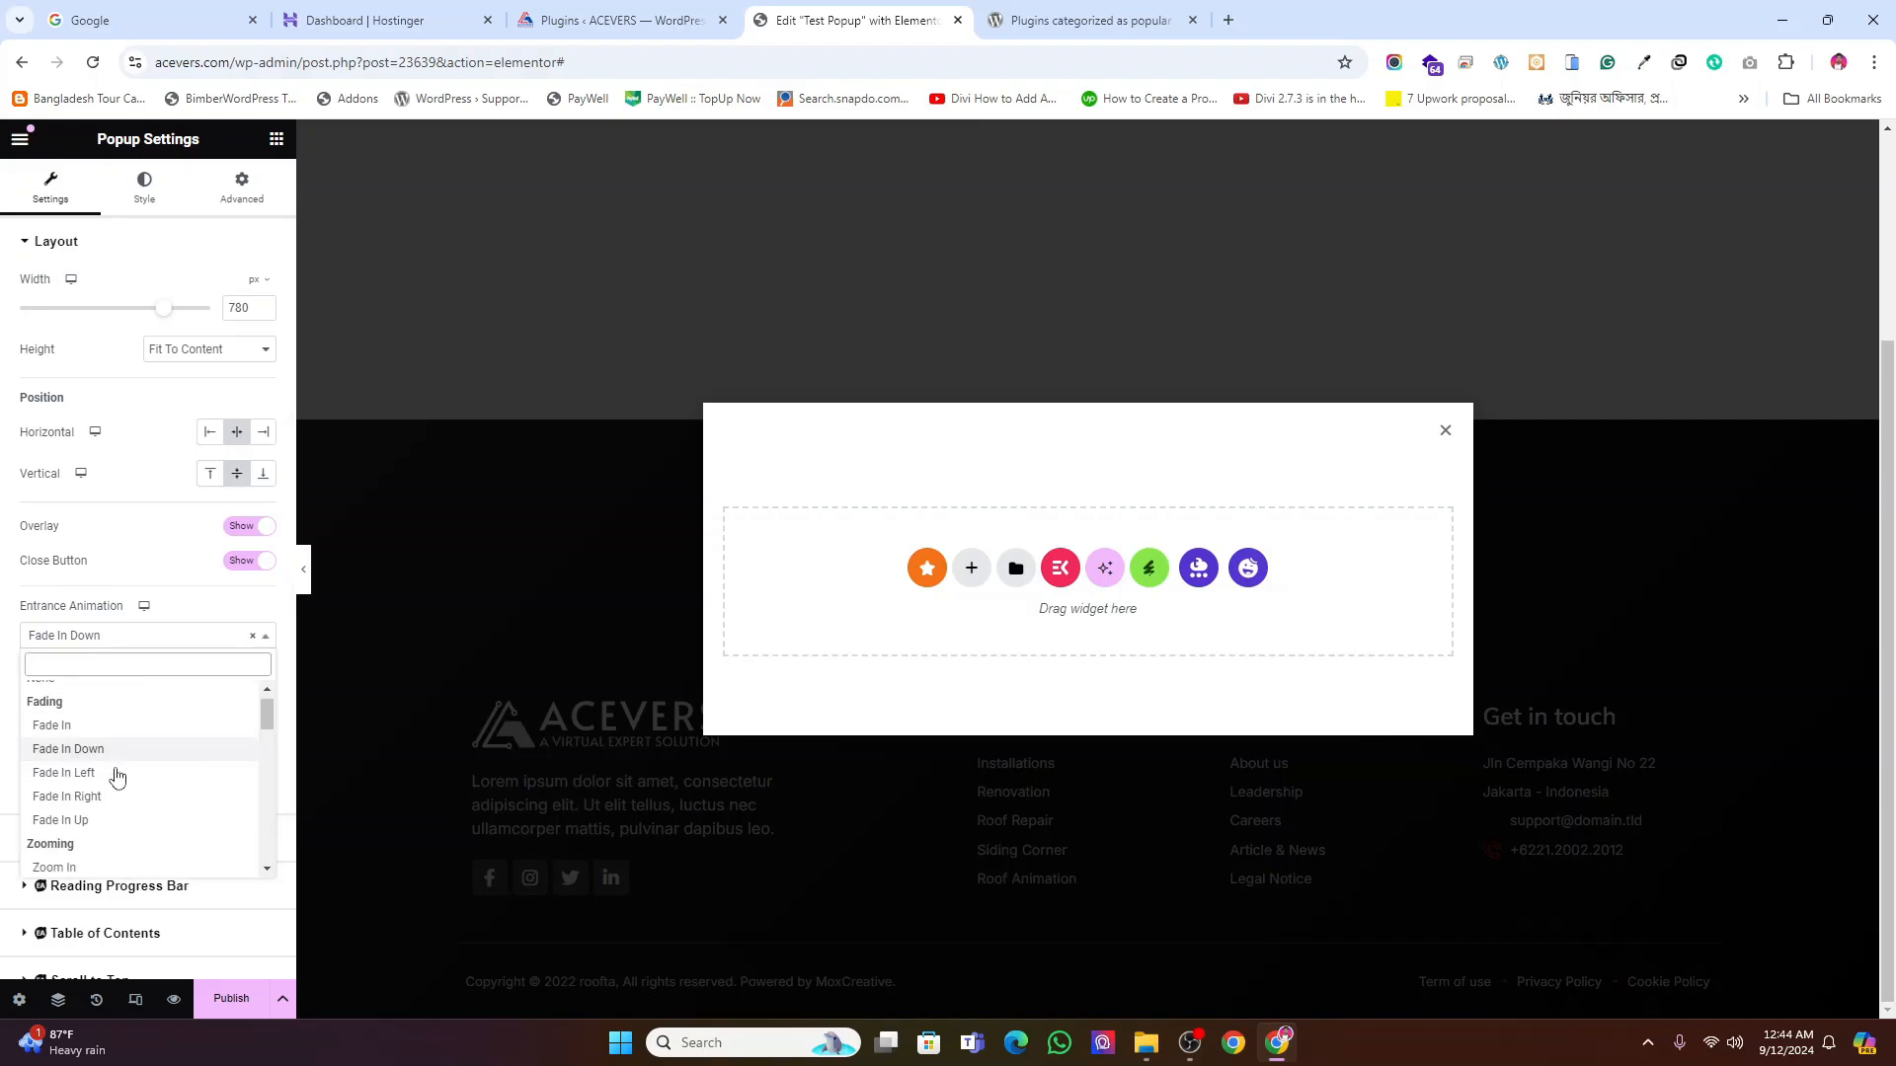
{"action": "left_click", "coordinate": [69, 783]}
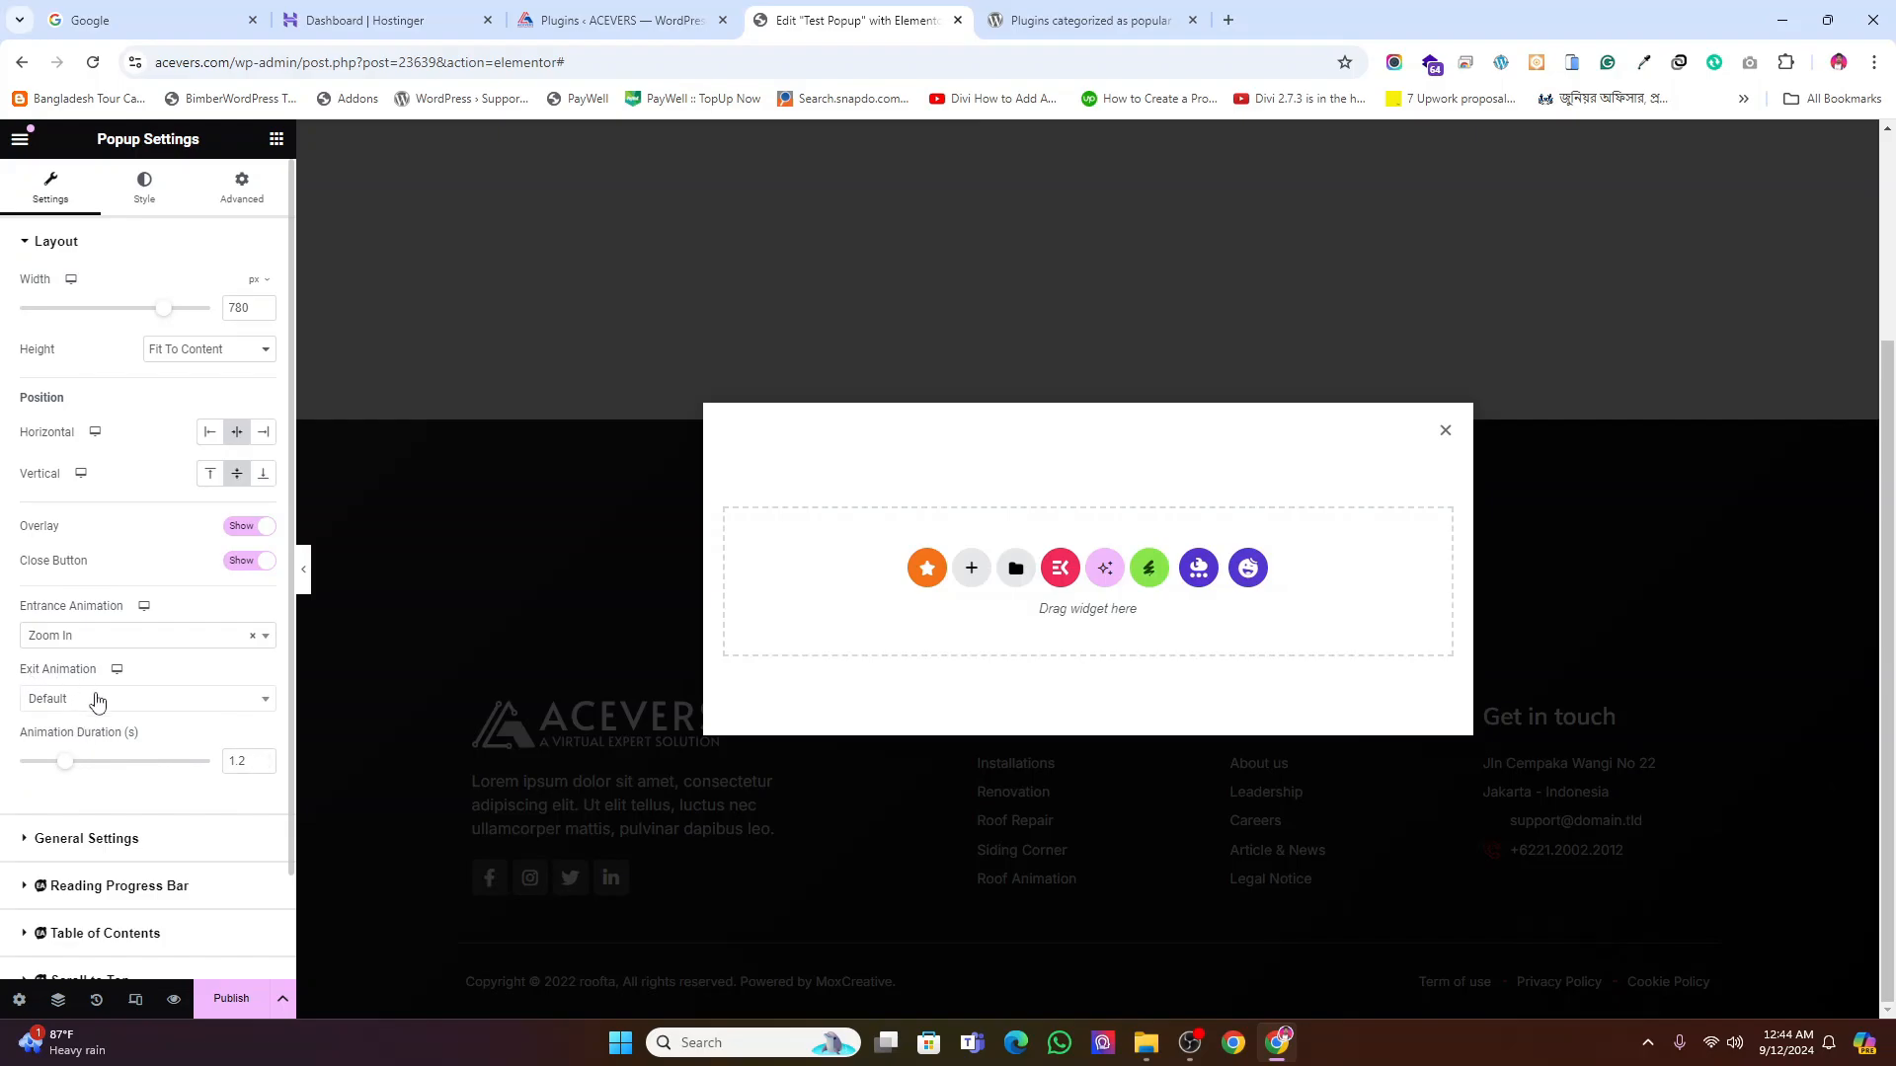
Set the popup's exit animation to Zoom Out and the animation duration to 1 second
{"action": "left_click", "coordinate": [81, 711]}
{"action": "scroll", "coordinate": [89, 839], "scroll_direction": "down", "scroll_amount": 2}
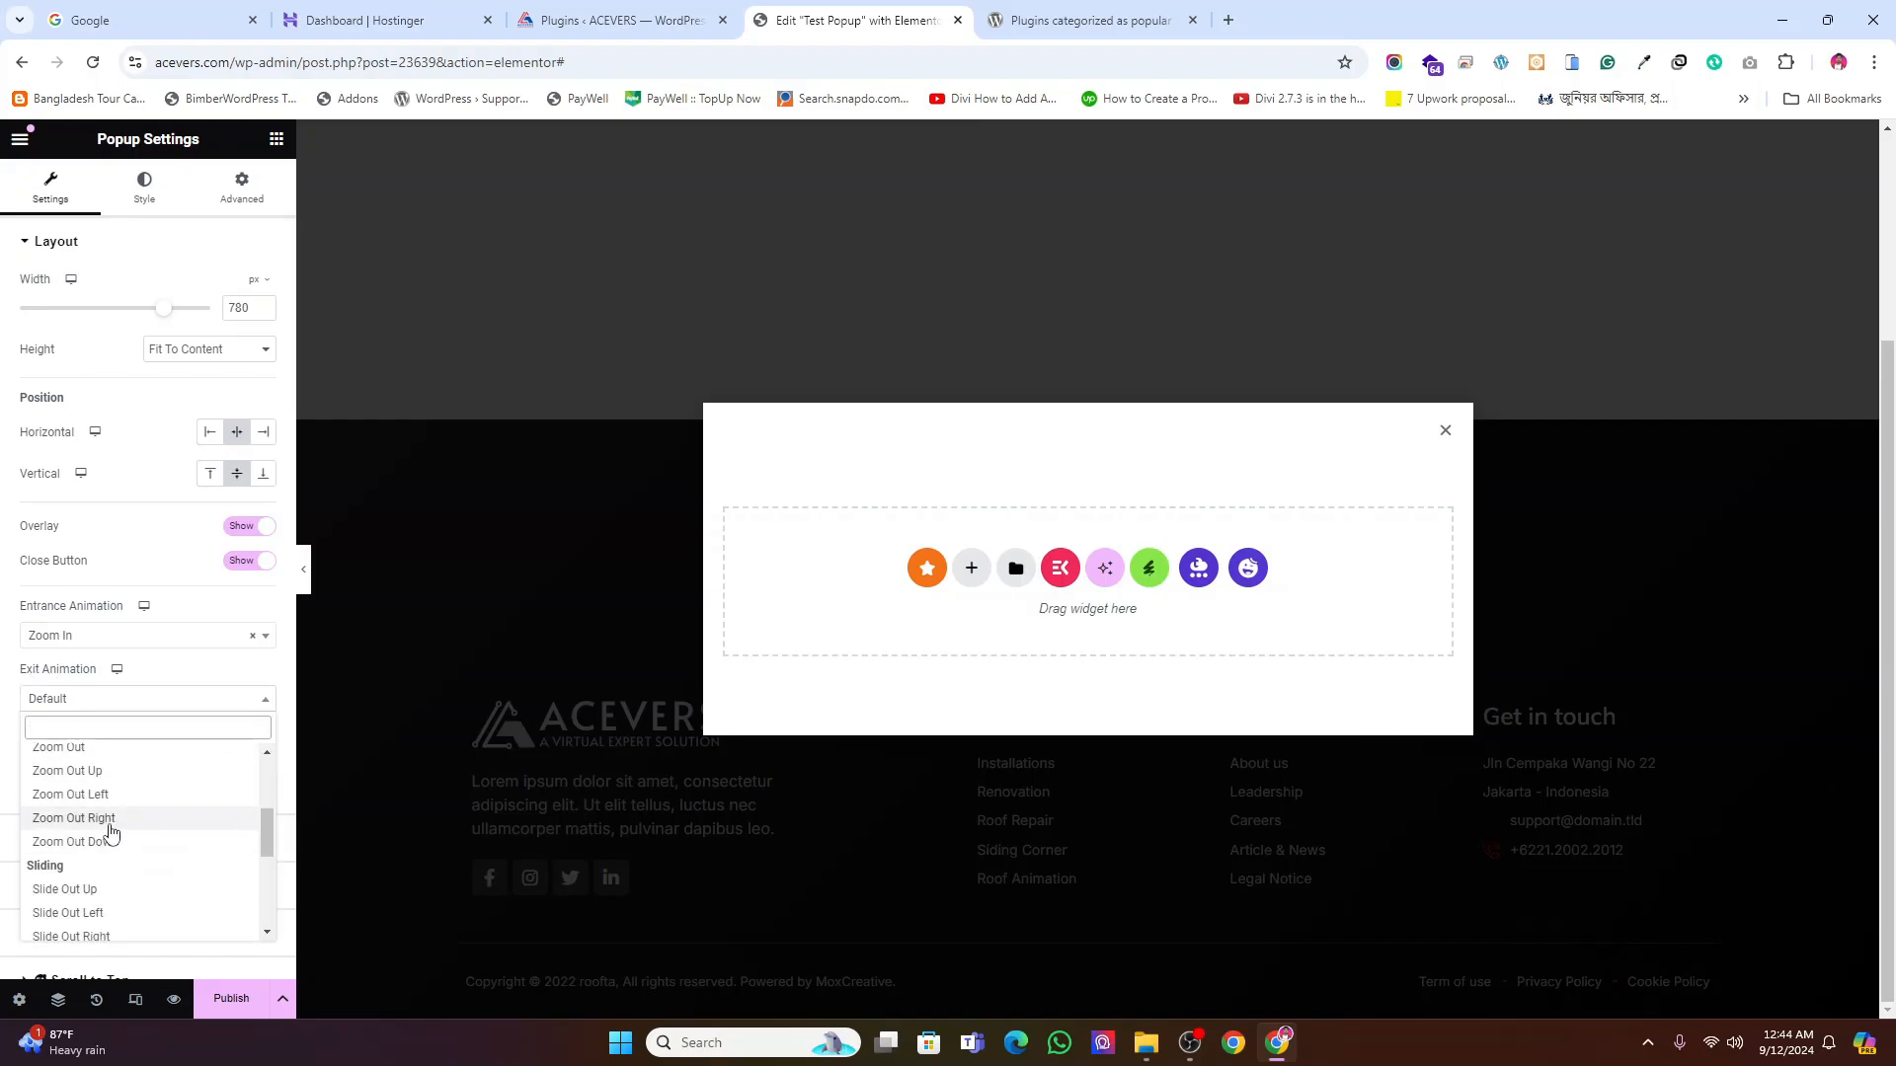
{"action": "scroll", "coordinate": [94, 852], "scroll_direction": "up", "scroll_amount": 1}
{"action": "left_click", "coordinate": [94, 851]}
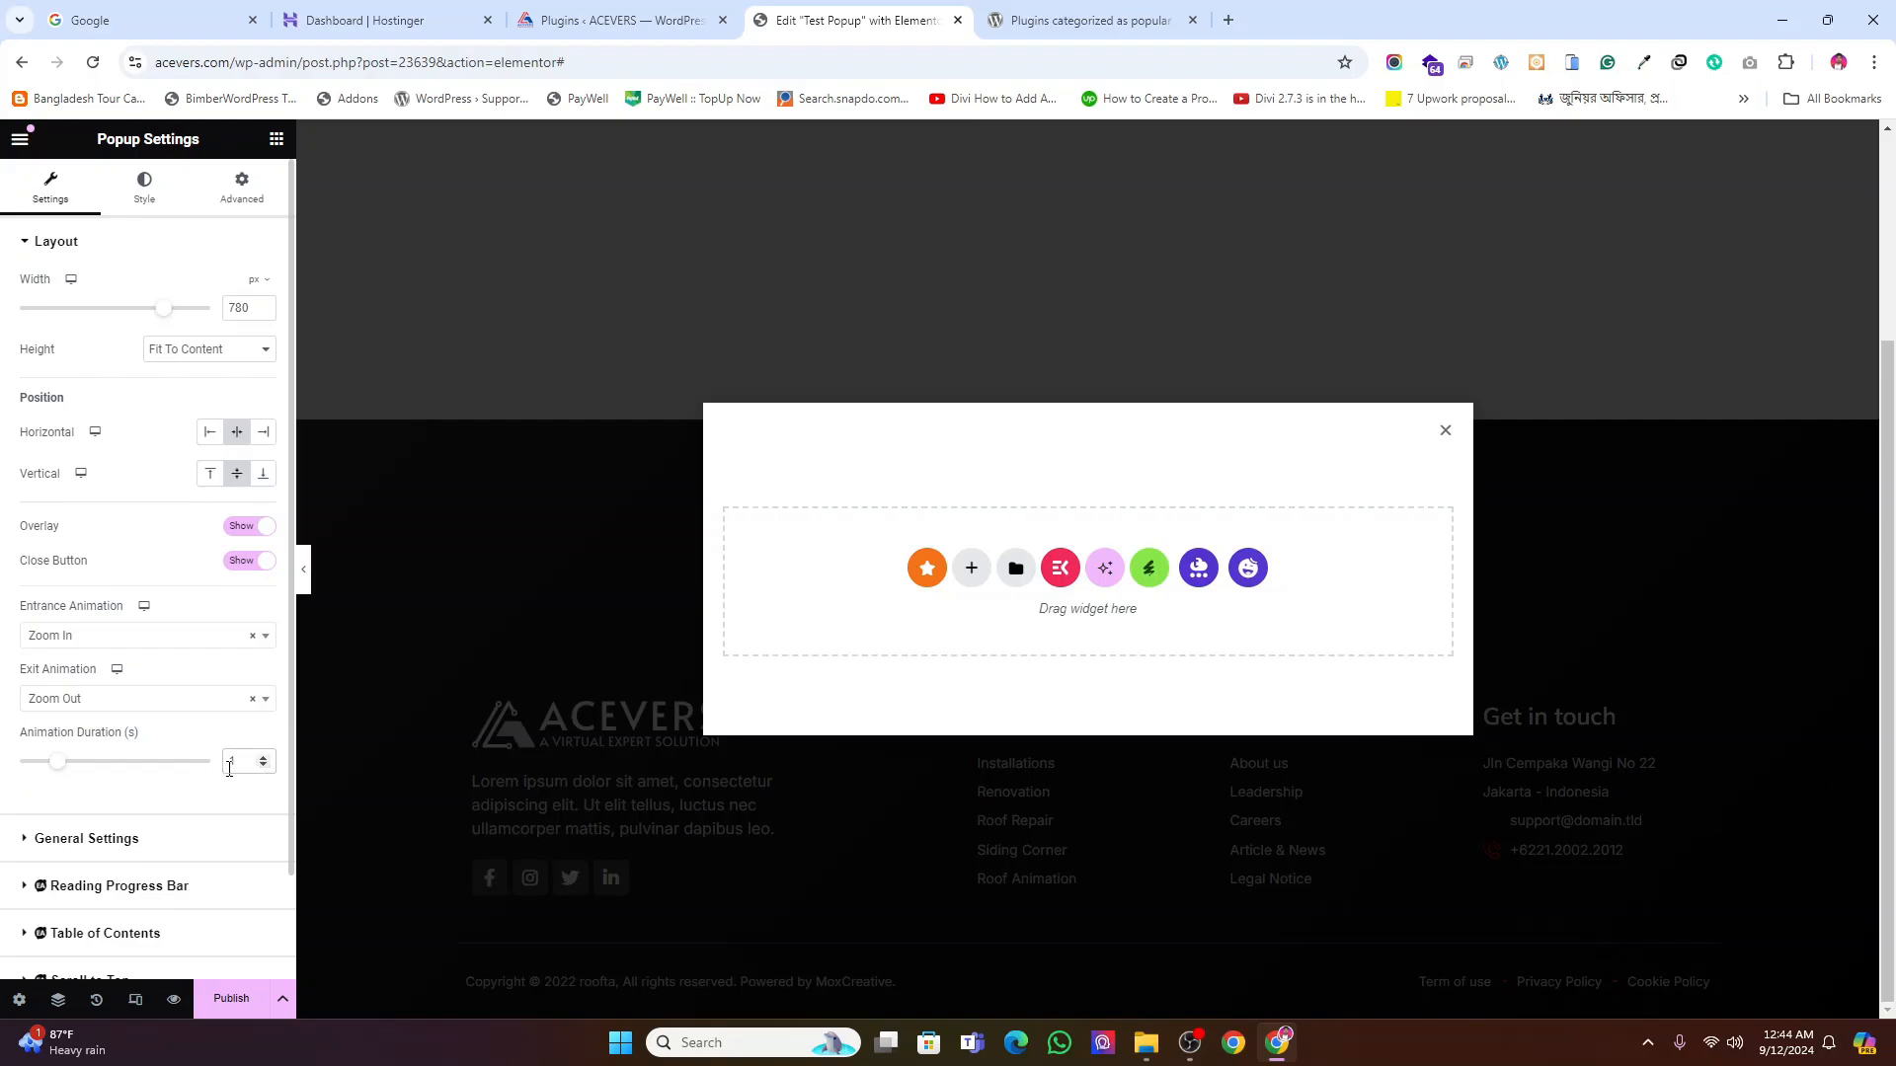
Check the popup's general settings, and give the popup a classic background in light green
{"action": "scroll", "coordinate": [158, 800], "scroll_direction": "down", "scroll_amount": 1}
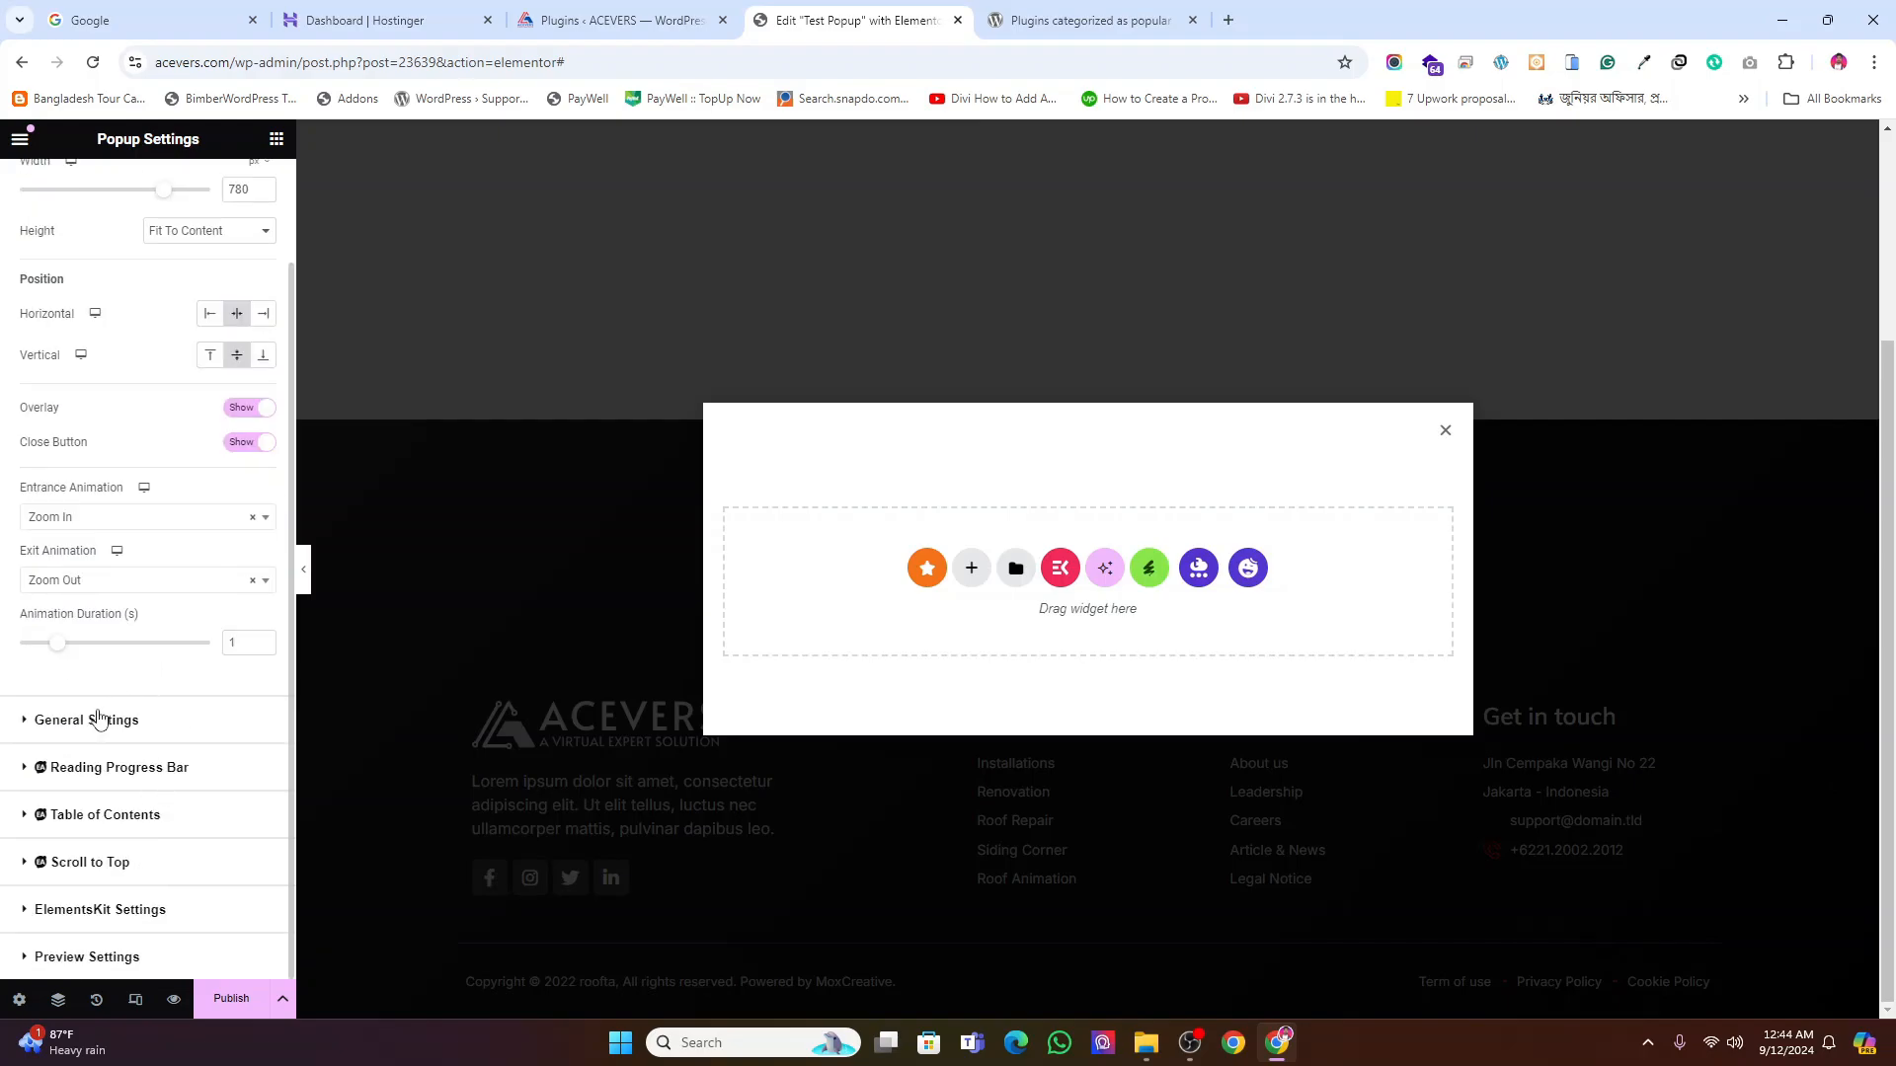
{"action": "left_click", "coordinate": [94, 723]}
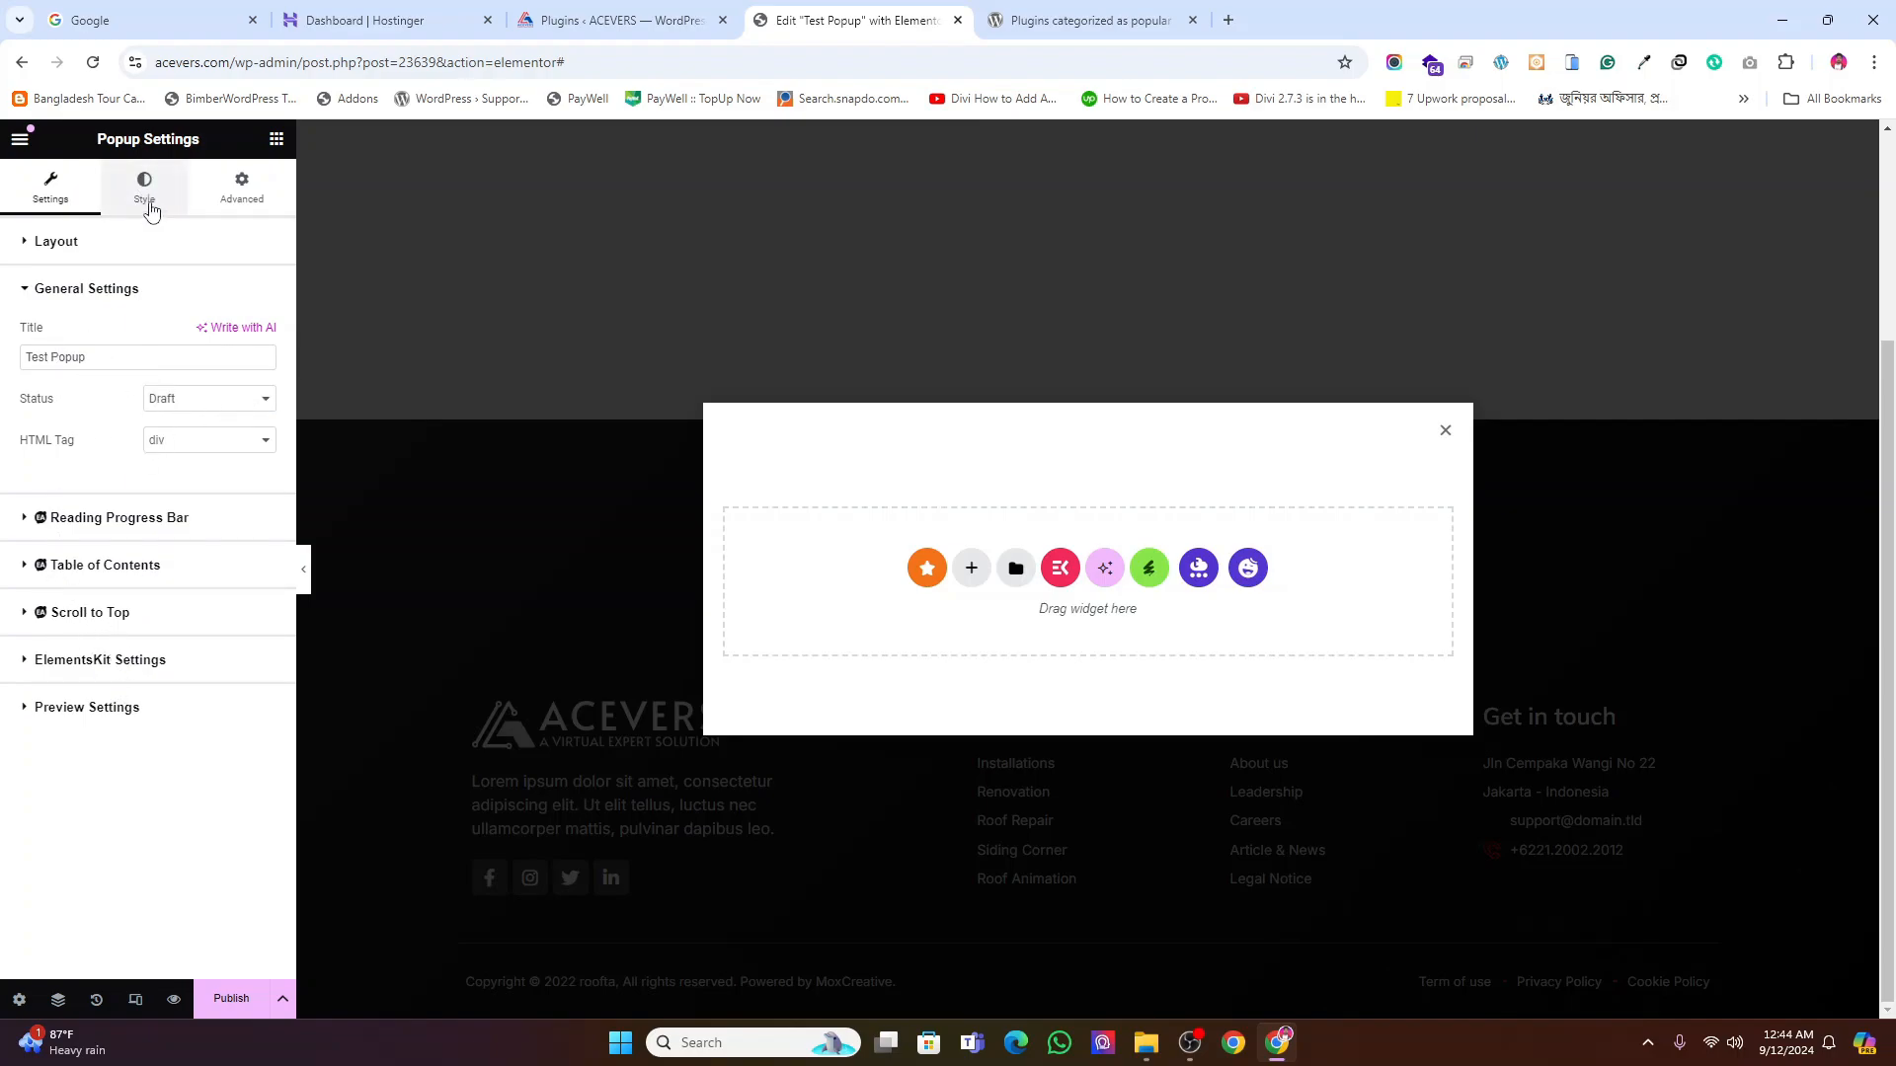
{"action": "left_click", "coordinate": [150, 208]}
{"action": "left_click", "coordinate": [51, 247]}
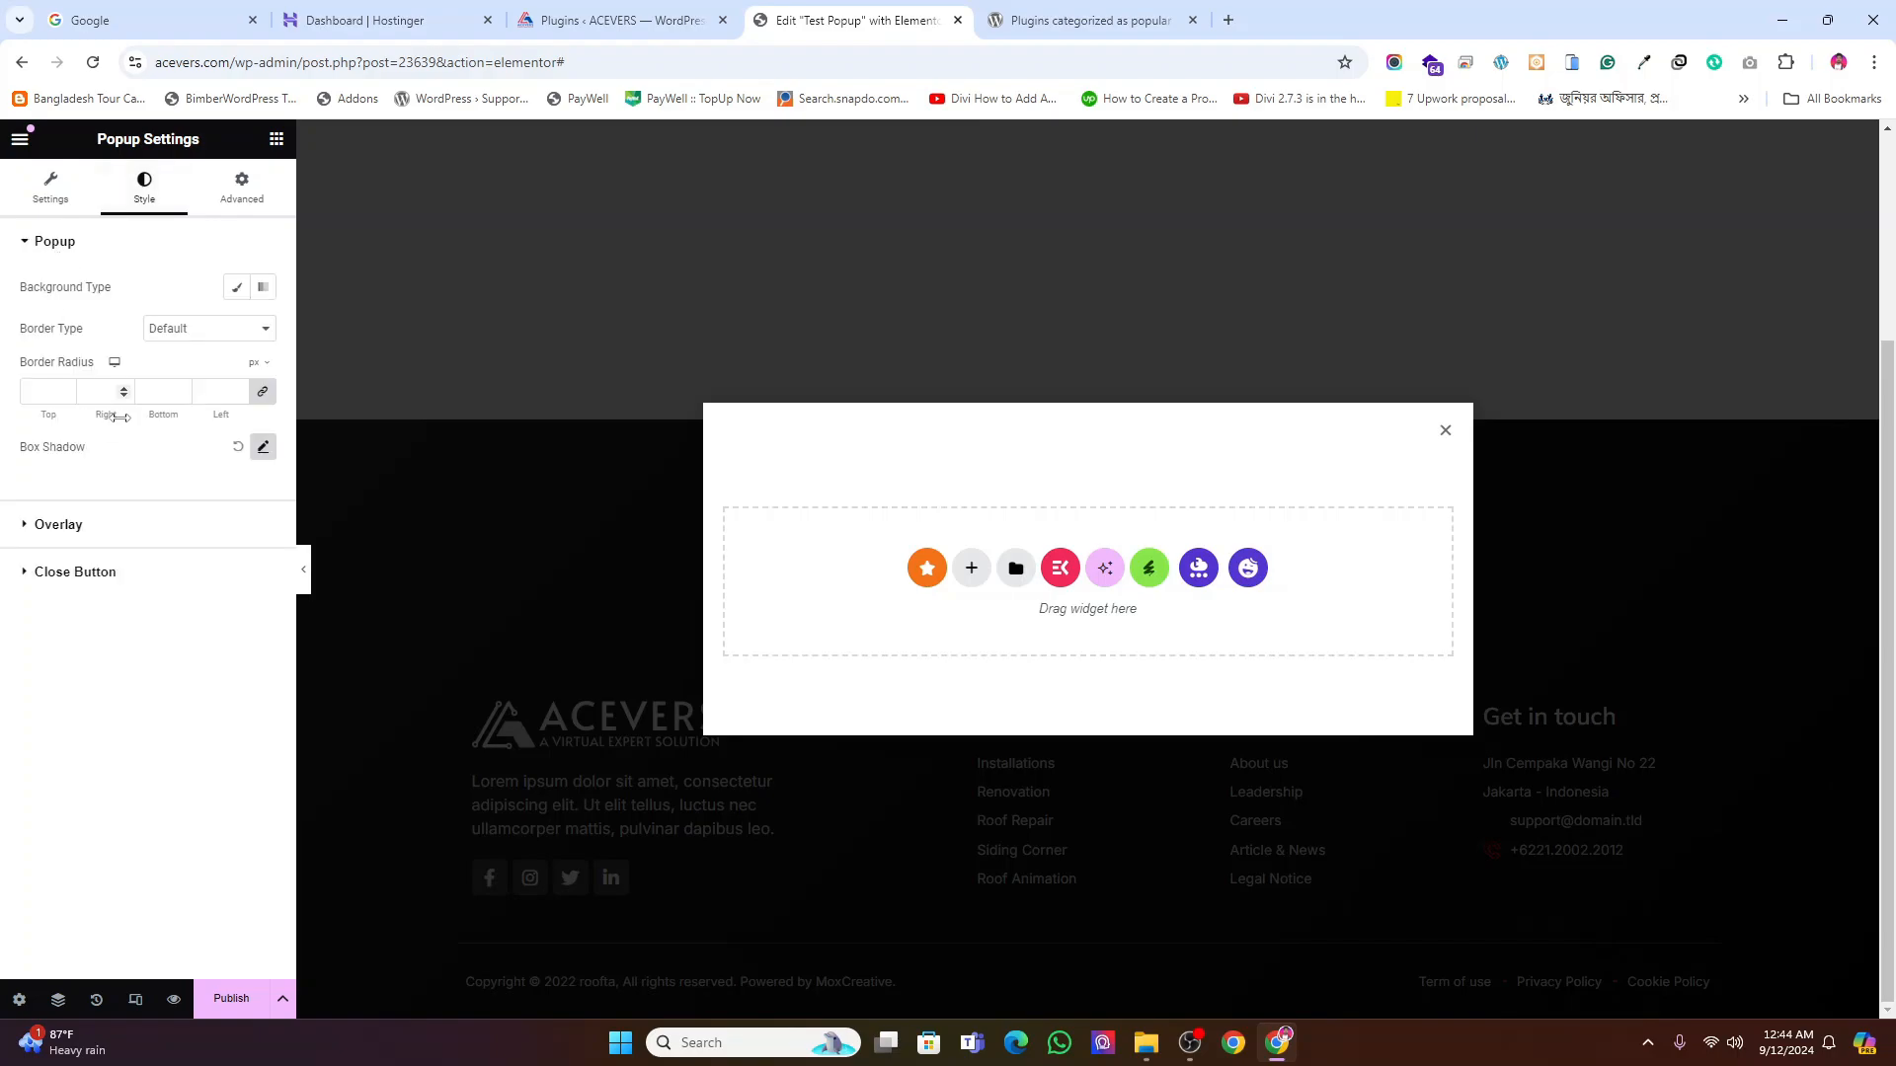
{"action": "left_click", "coordinate": [237, 287]}
{"action": "left_click", "coordinate": [264, 330]}
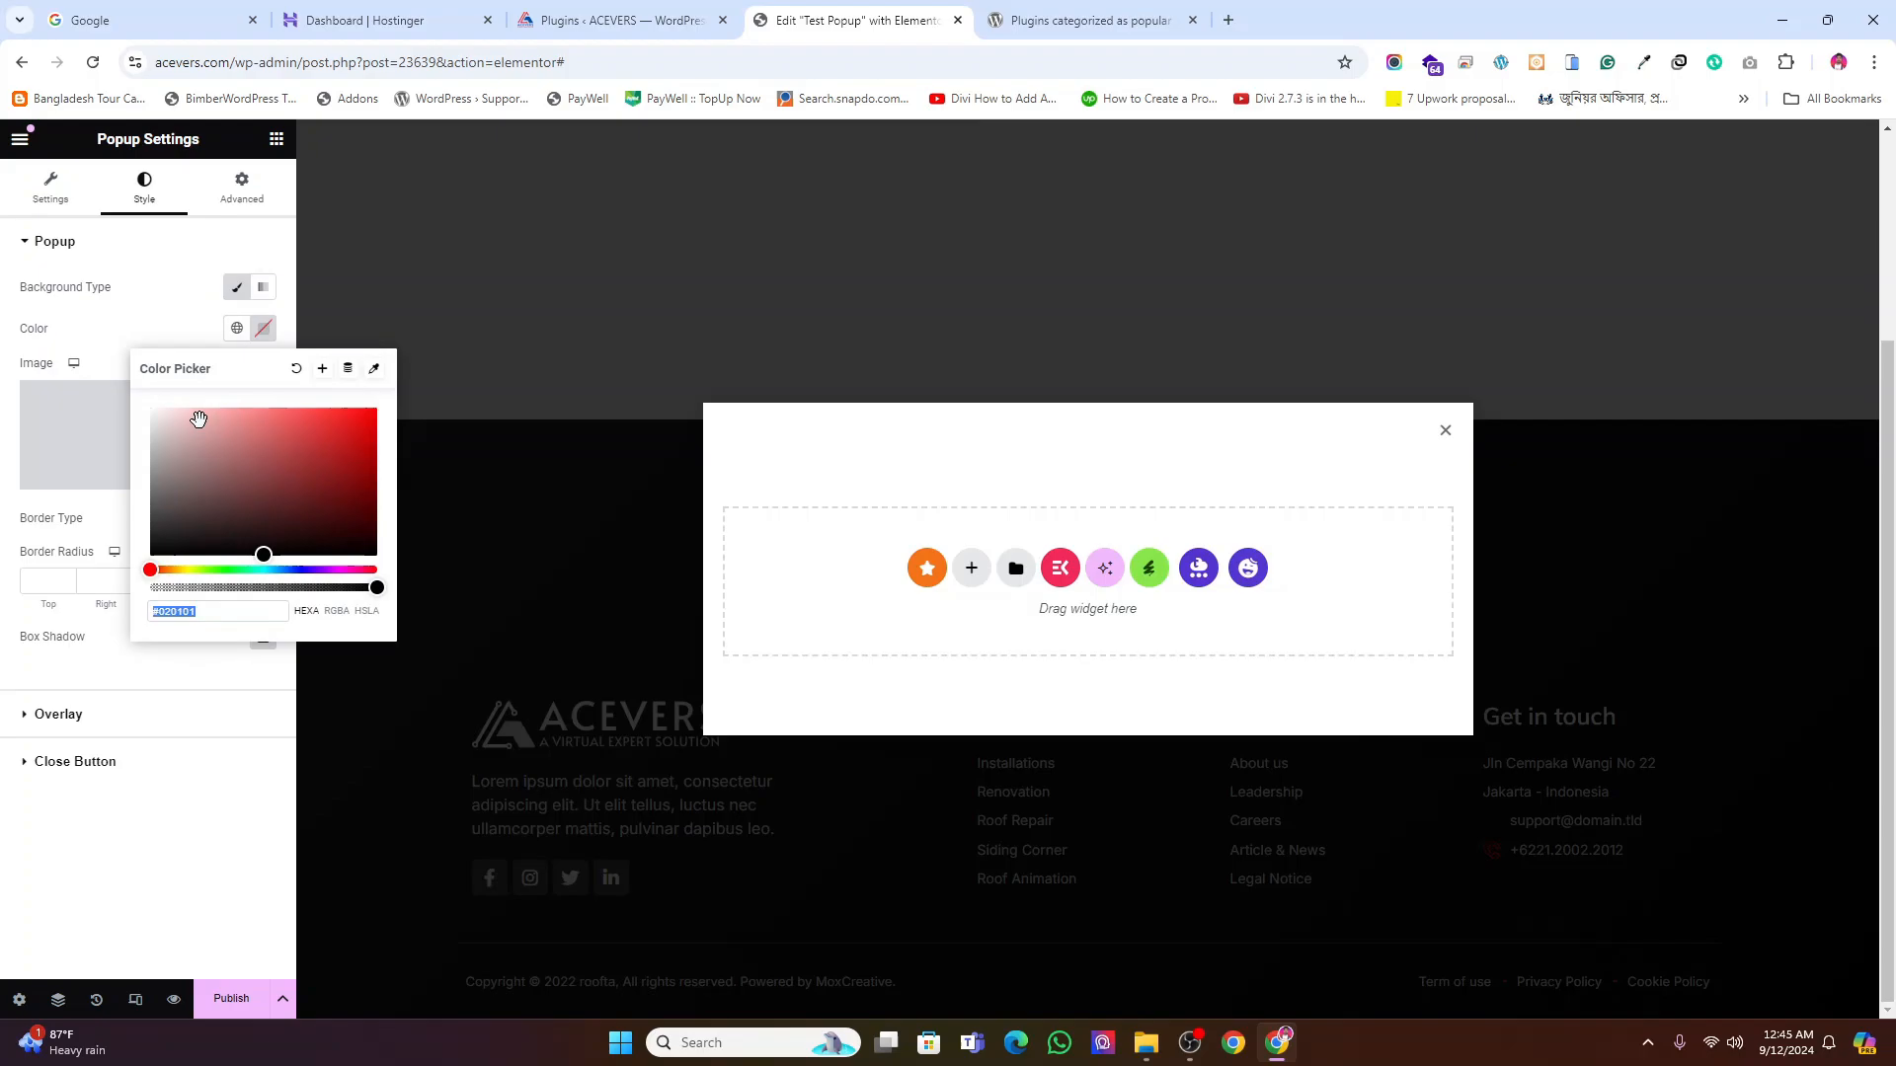
{"action": "left_click_drag", "start_coordinate": [195, 418], "coordinate": [161, 414]}
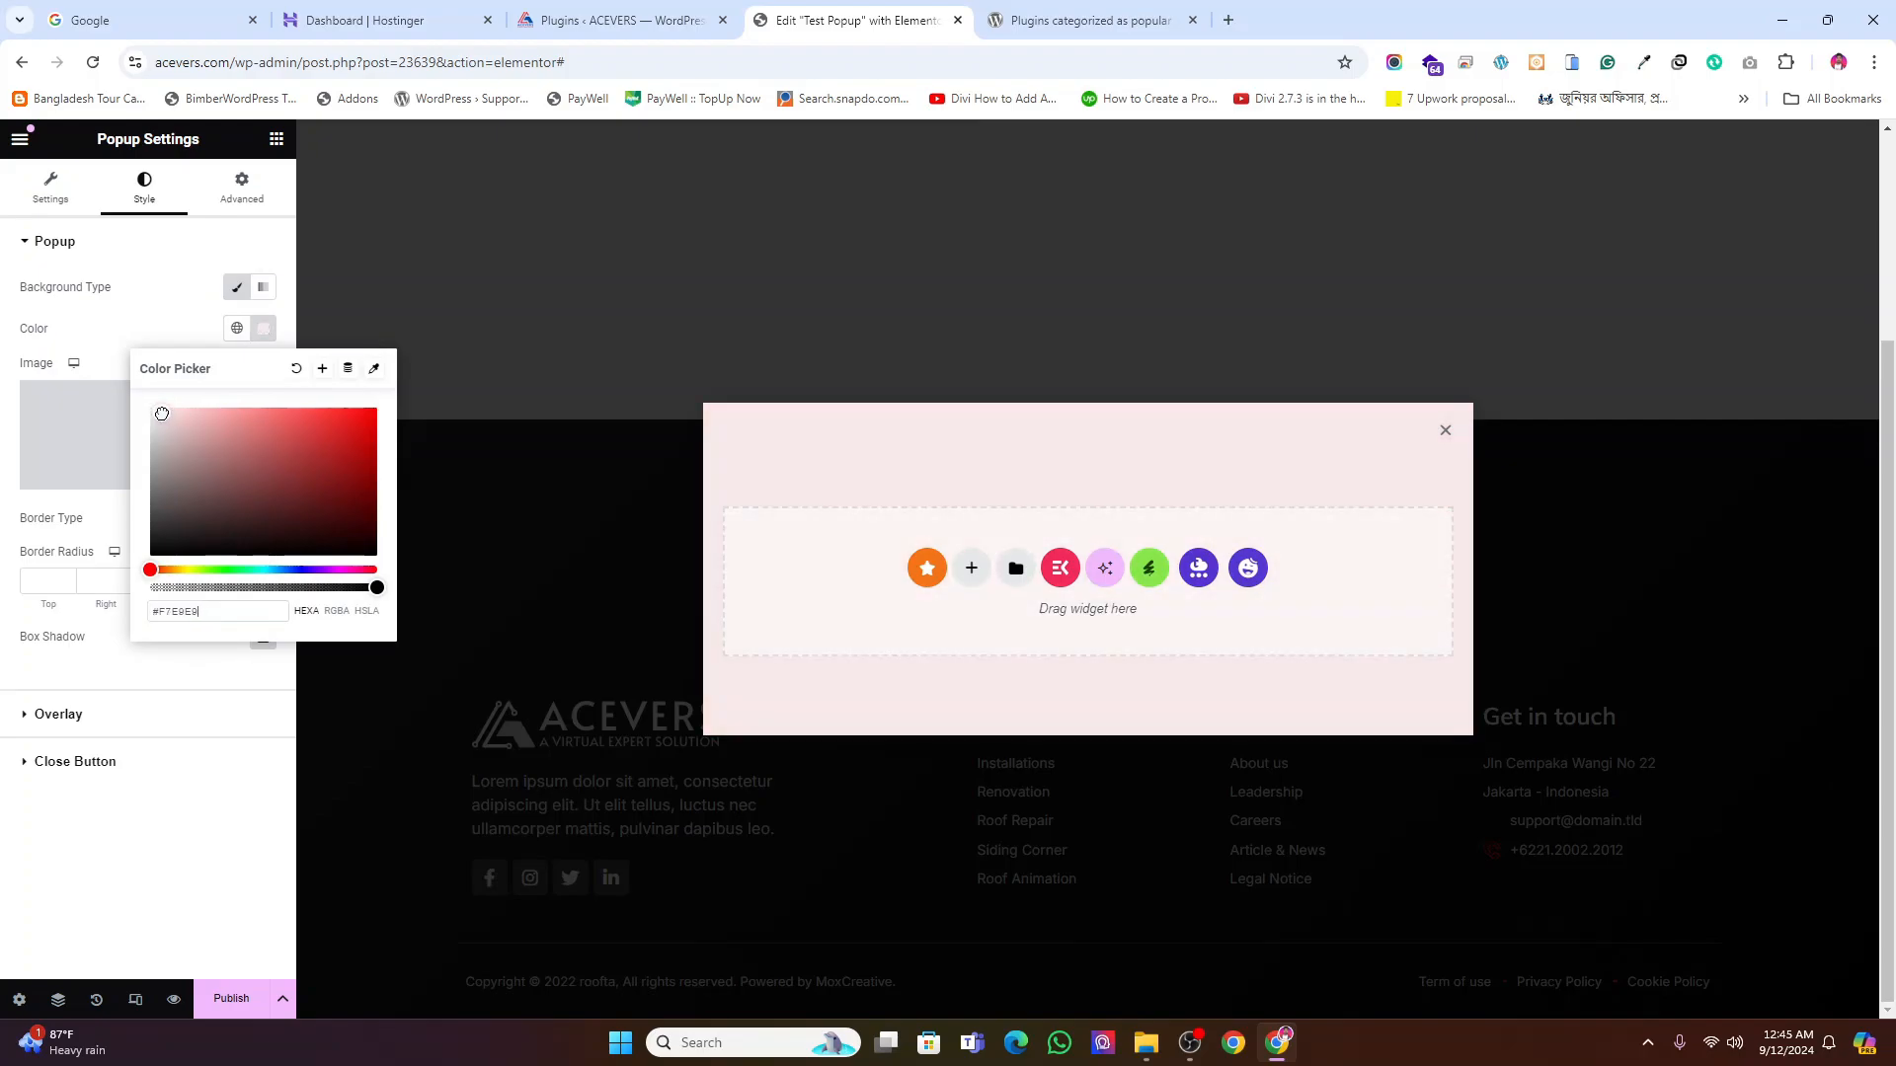
{"action": "left_click", "coordinate": [223, 570]}
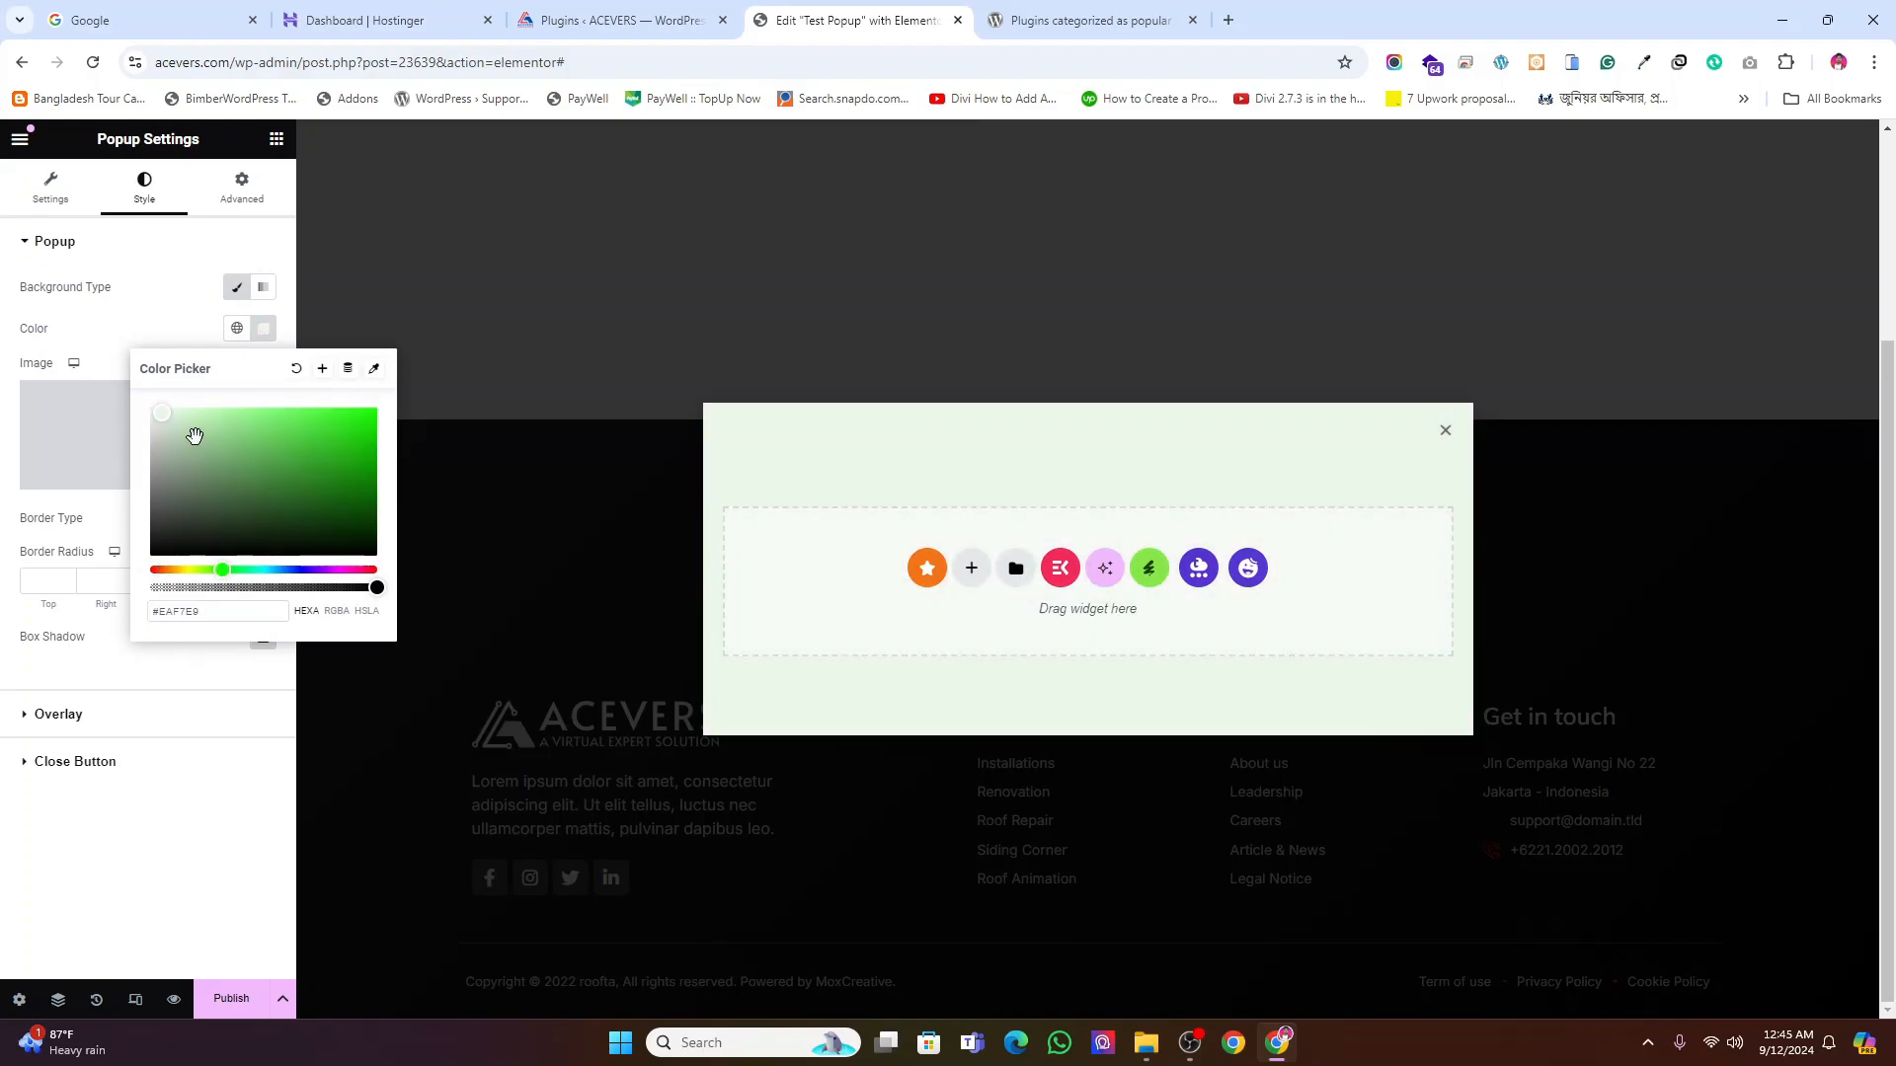
{"action": "left_click", "coordinate": [96, 341]}
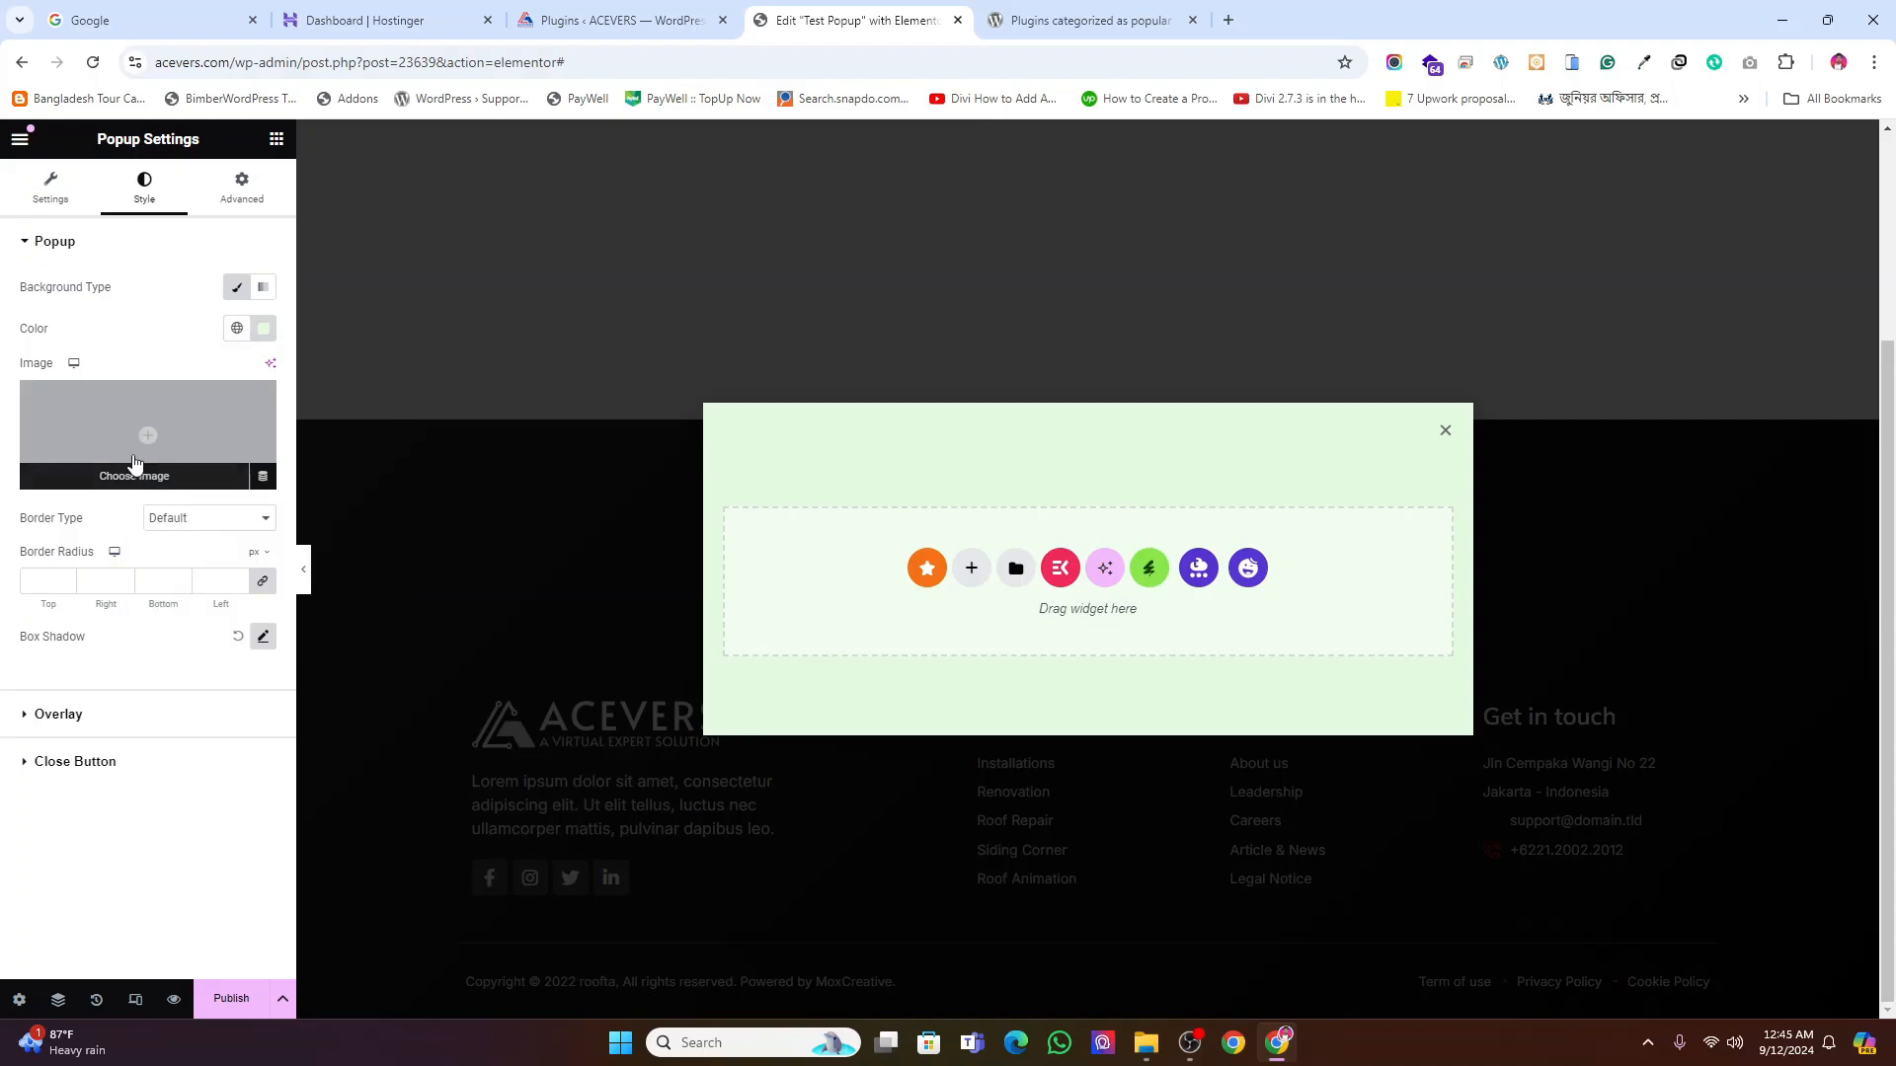
Give the popup a solid border with a width of 5 px on all sides
{"action": "left_click", "coordinate": [180, 523]}
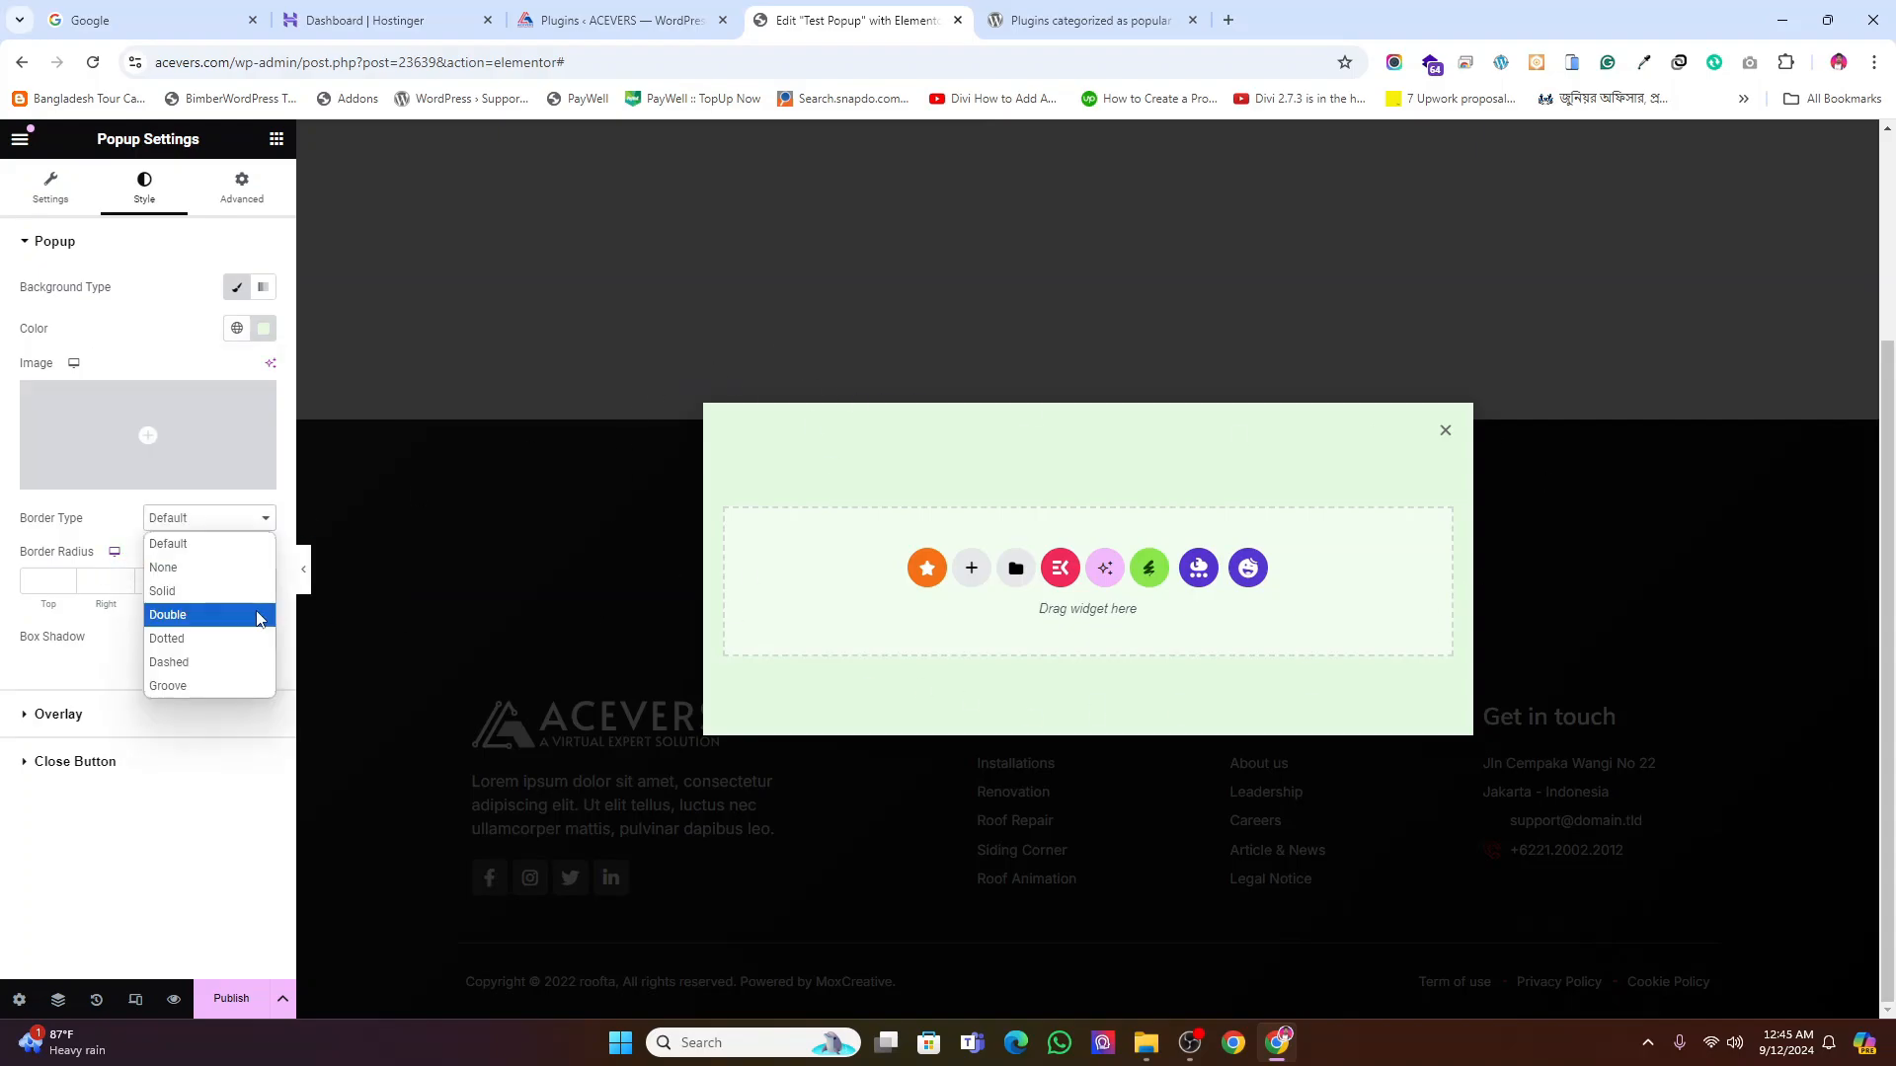
{"action": "left_click", "coordinate": [164, 591]}
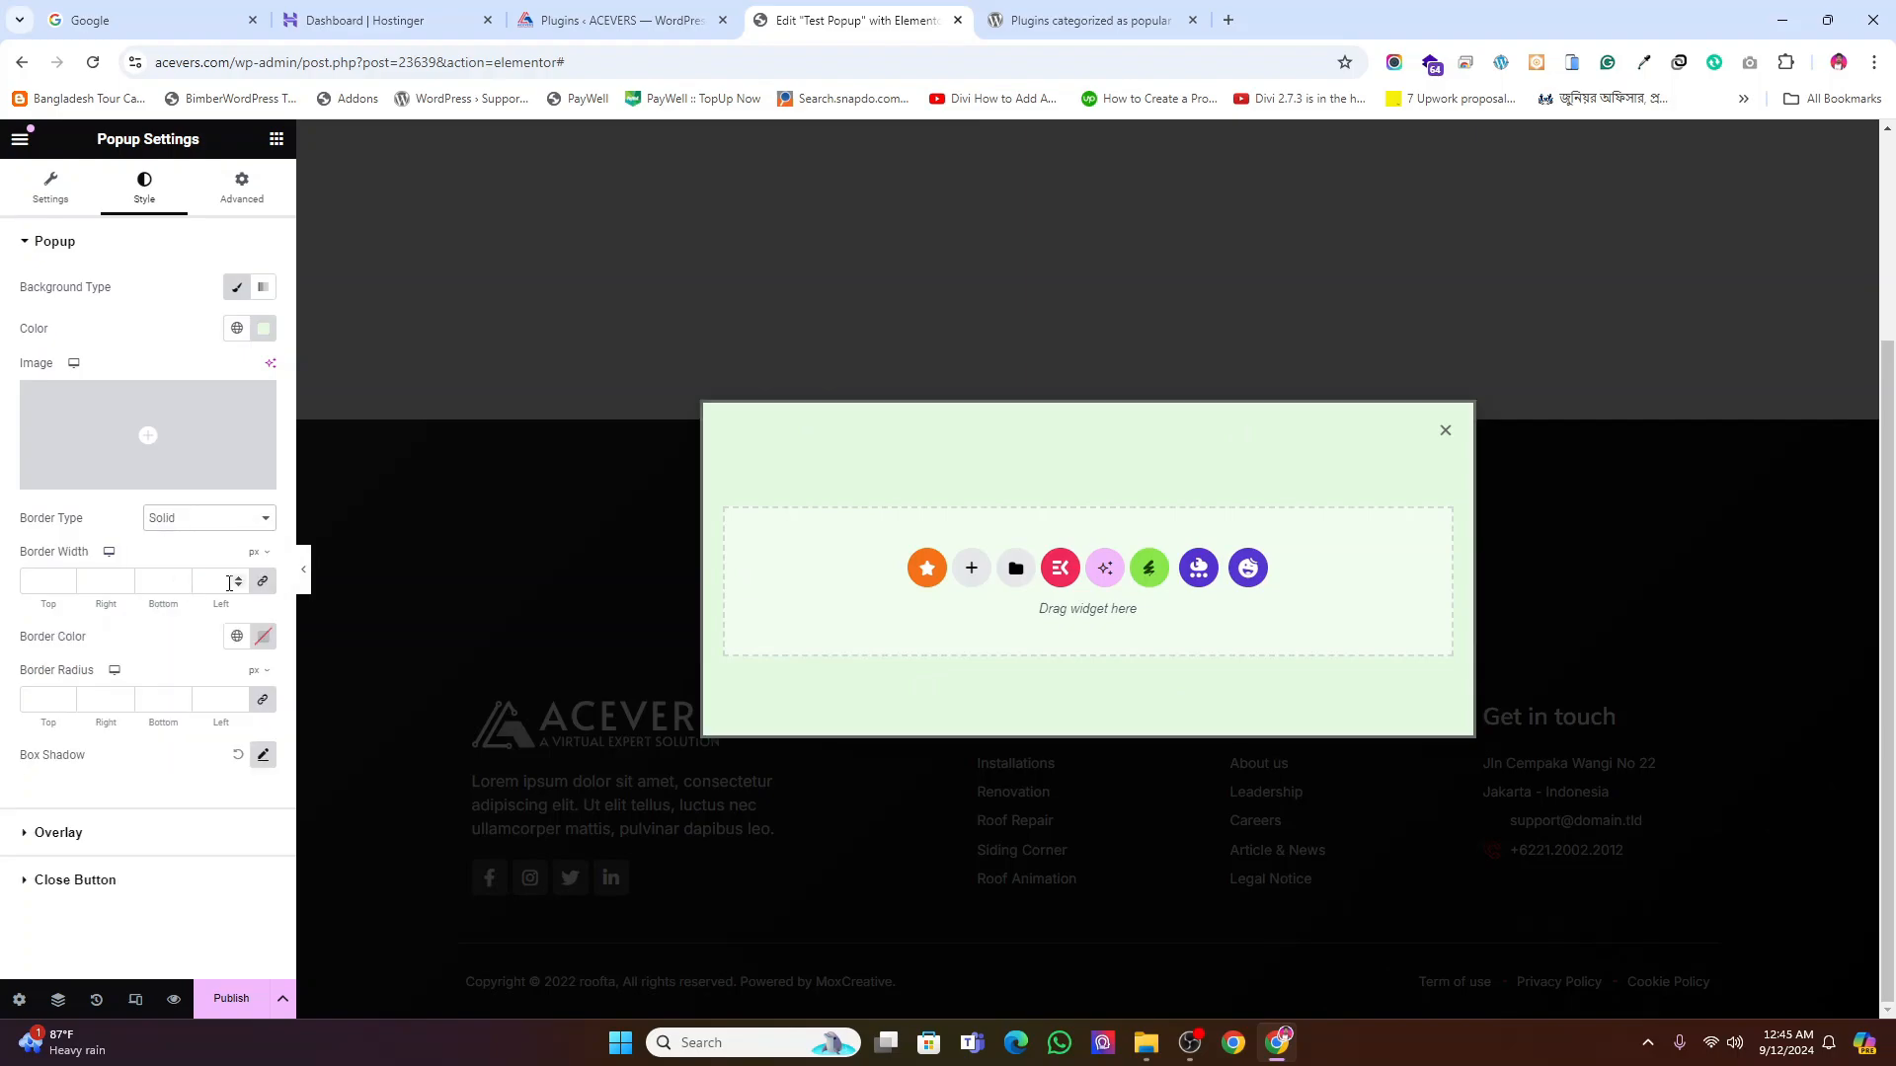
{"action": "left_click", "coordinate": [240, 579]}
{"action": "left_click", "coordinate": [240, 579]}
{"action": "left_click", "coordinate": [240, 579]}
{"action": "left_click", "coordinate": [240, 578]}
{"action": "left_click", "coordinate": [240, 579]}
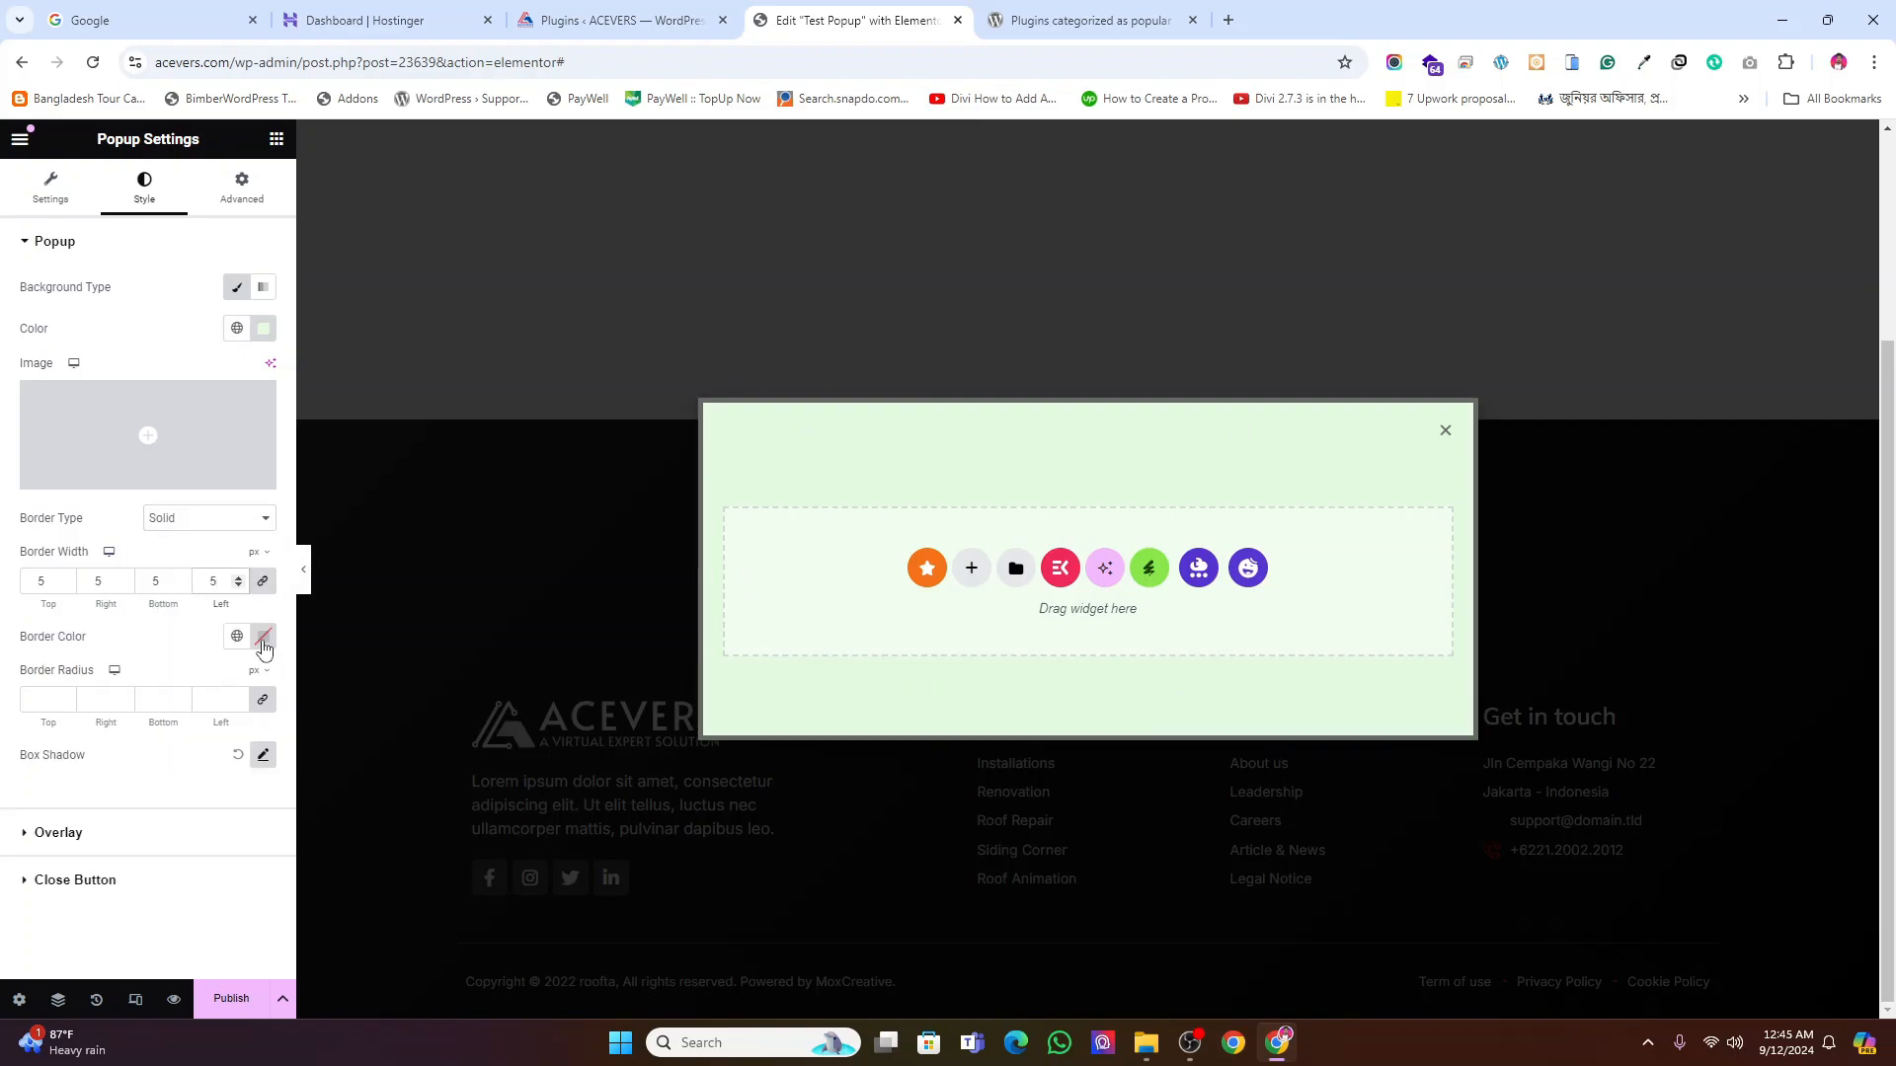
Colour the popup's border light red (#FF8C8C) and round its corners with a small border radius
{"action": "left_click", "coordinate": [261, 638]}
{"action": "left_click", "coordinate": [252, 714]}
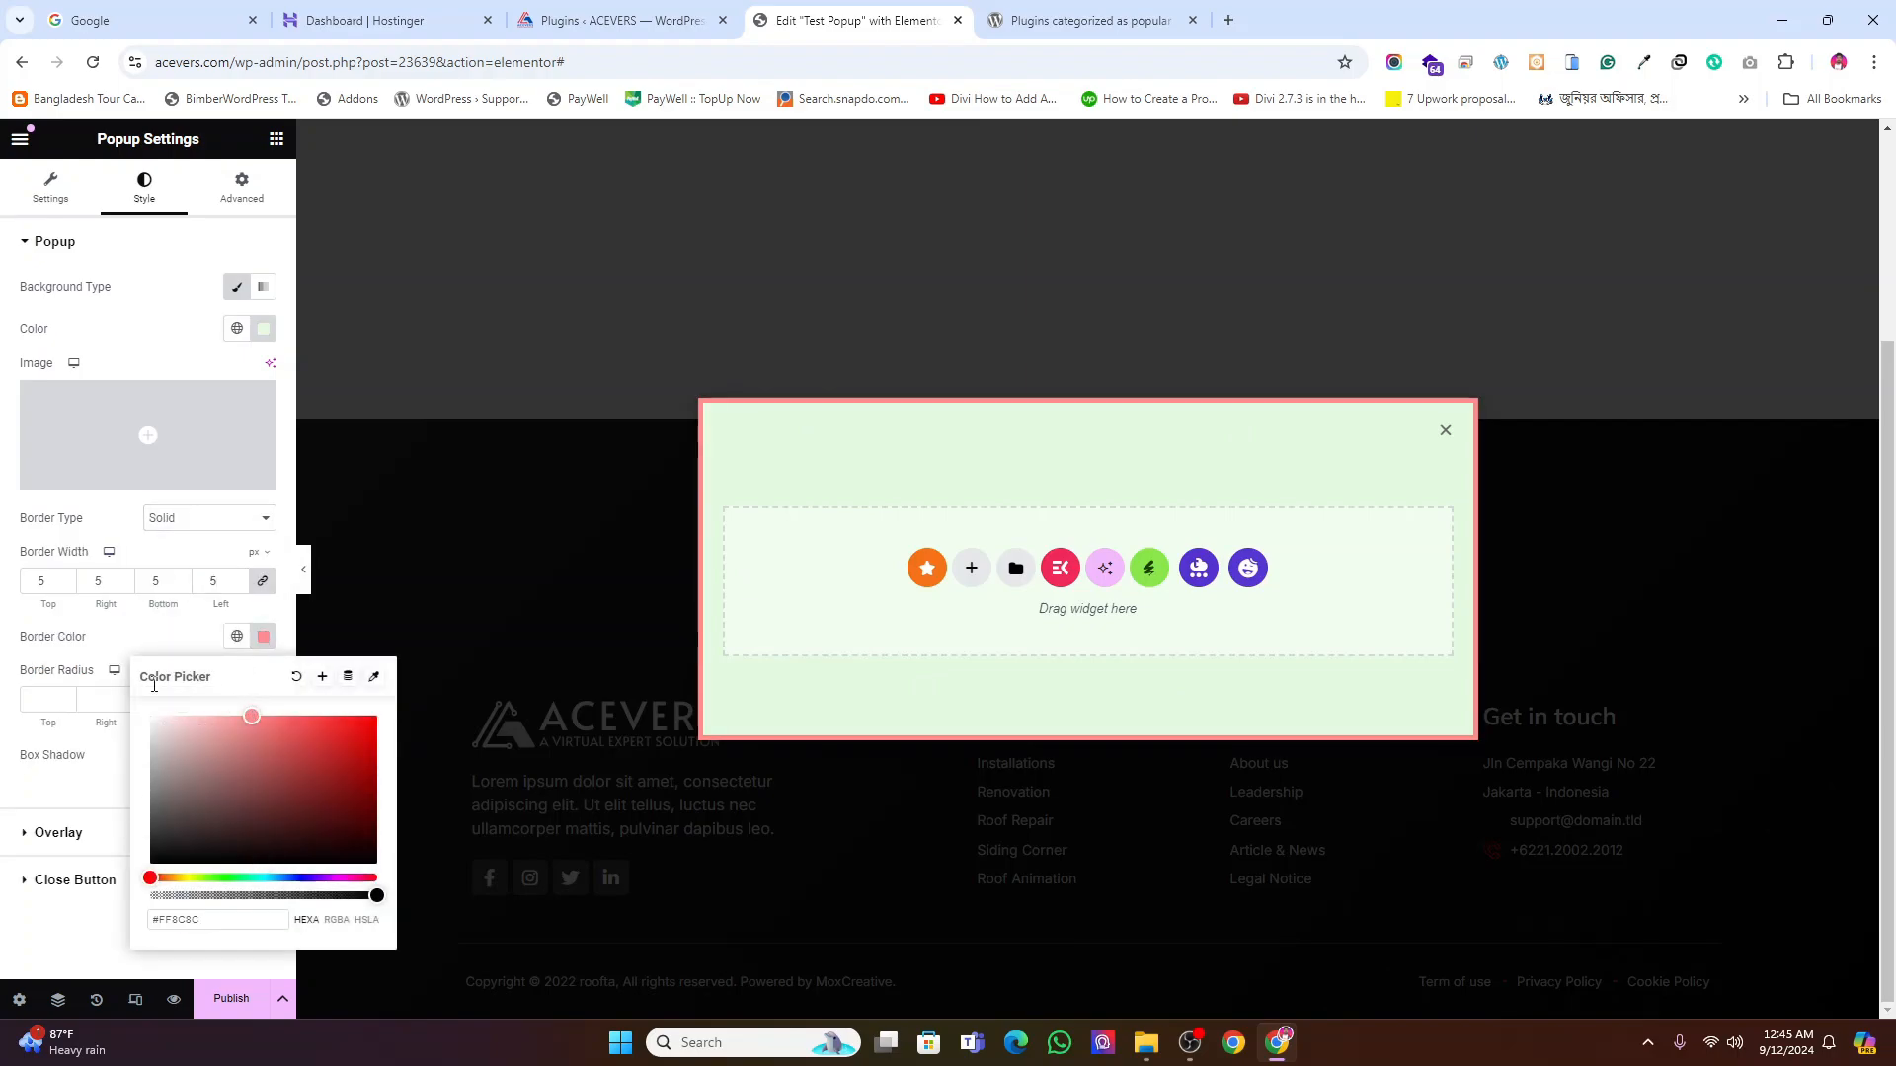
{"action": "left_click", "coordinate": [176, 648]}
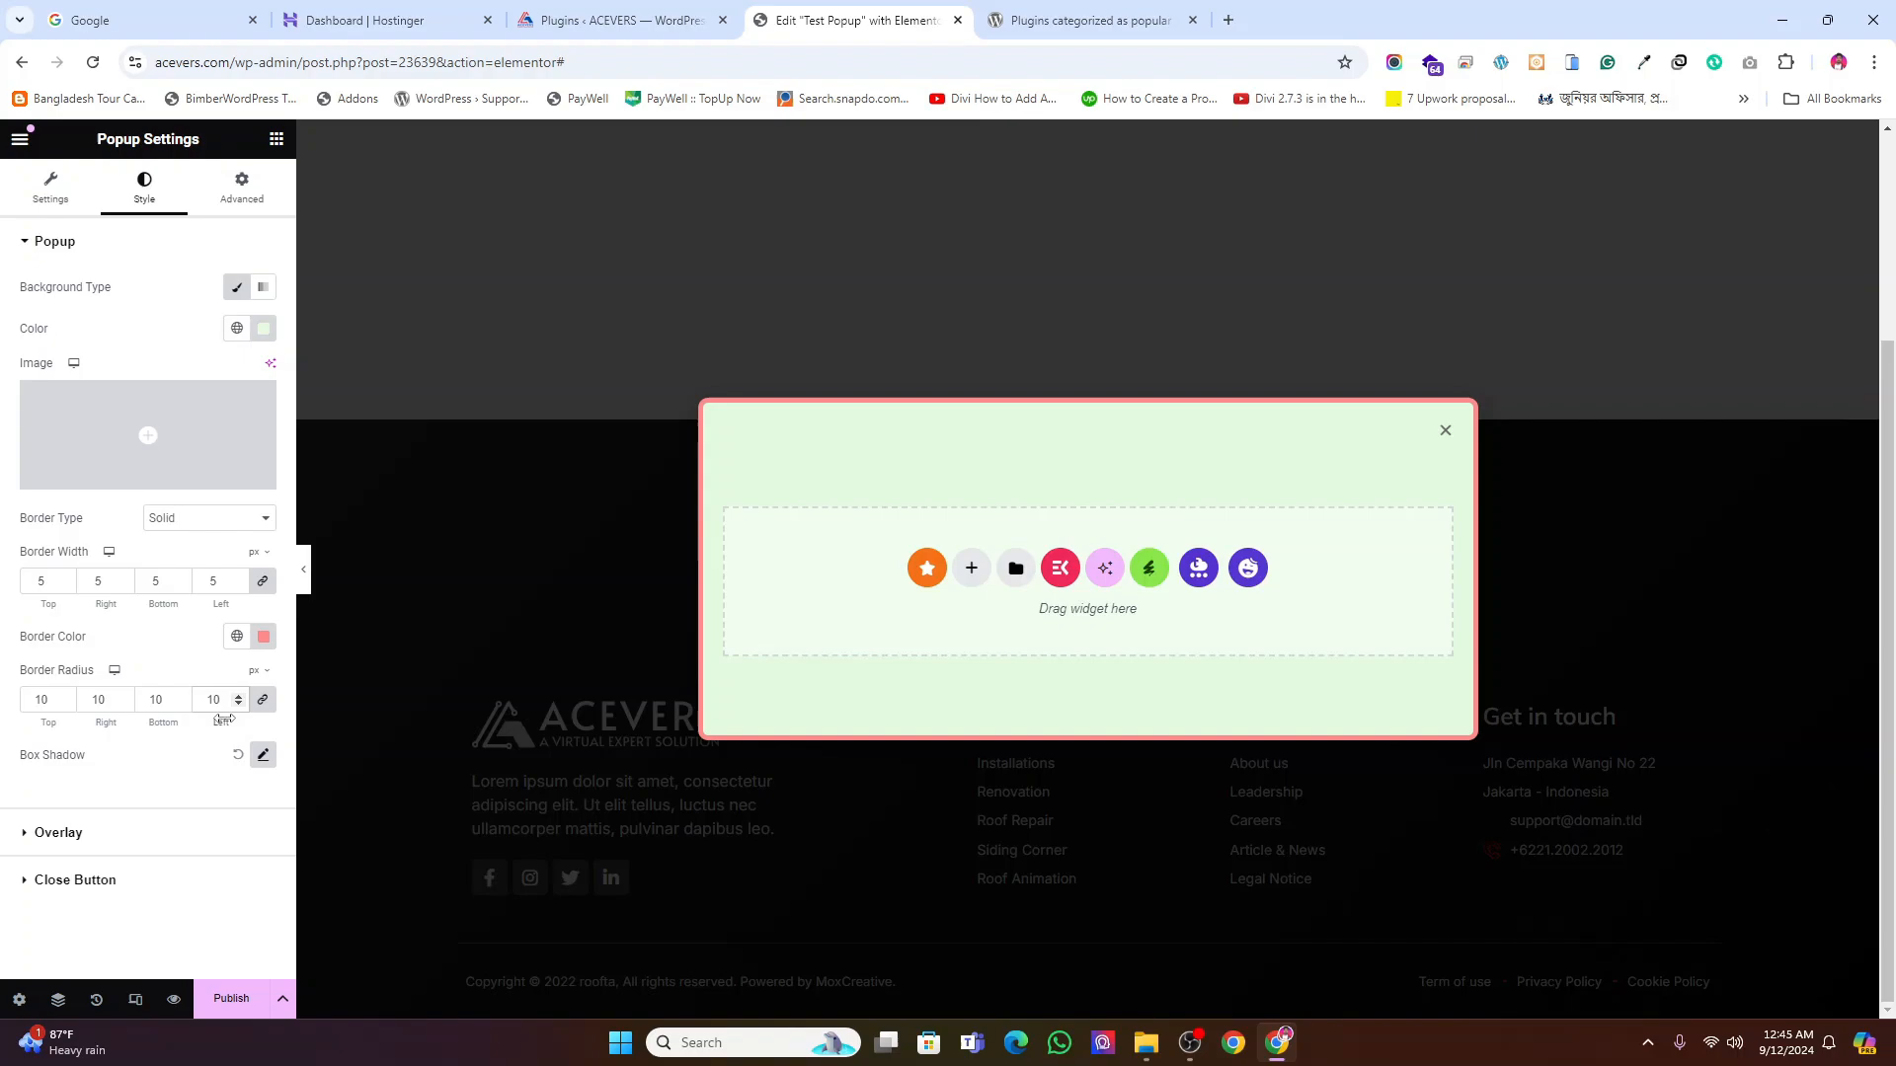
{"action": "left_click", "coordinate": [240, 705]}
{"action": "left_click", "coordinate": [240, 705]}
{"action": "left_click", "coordinate": [240, 705]}
Set the popup's overlay colour to the semi-transparent dark blue #00072ECC
{"action": "left_click", "coordinate": [83, 838]}
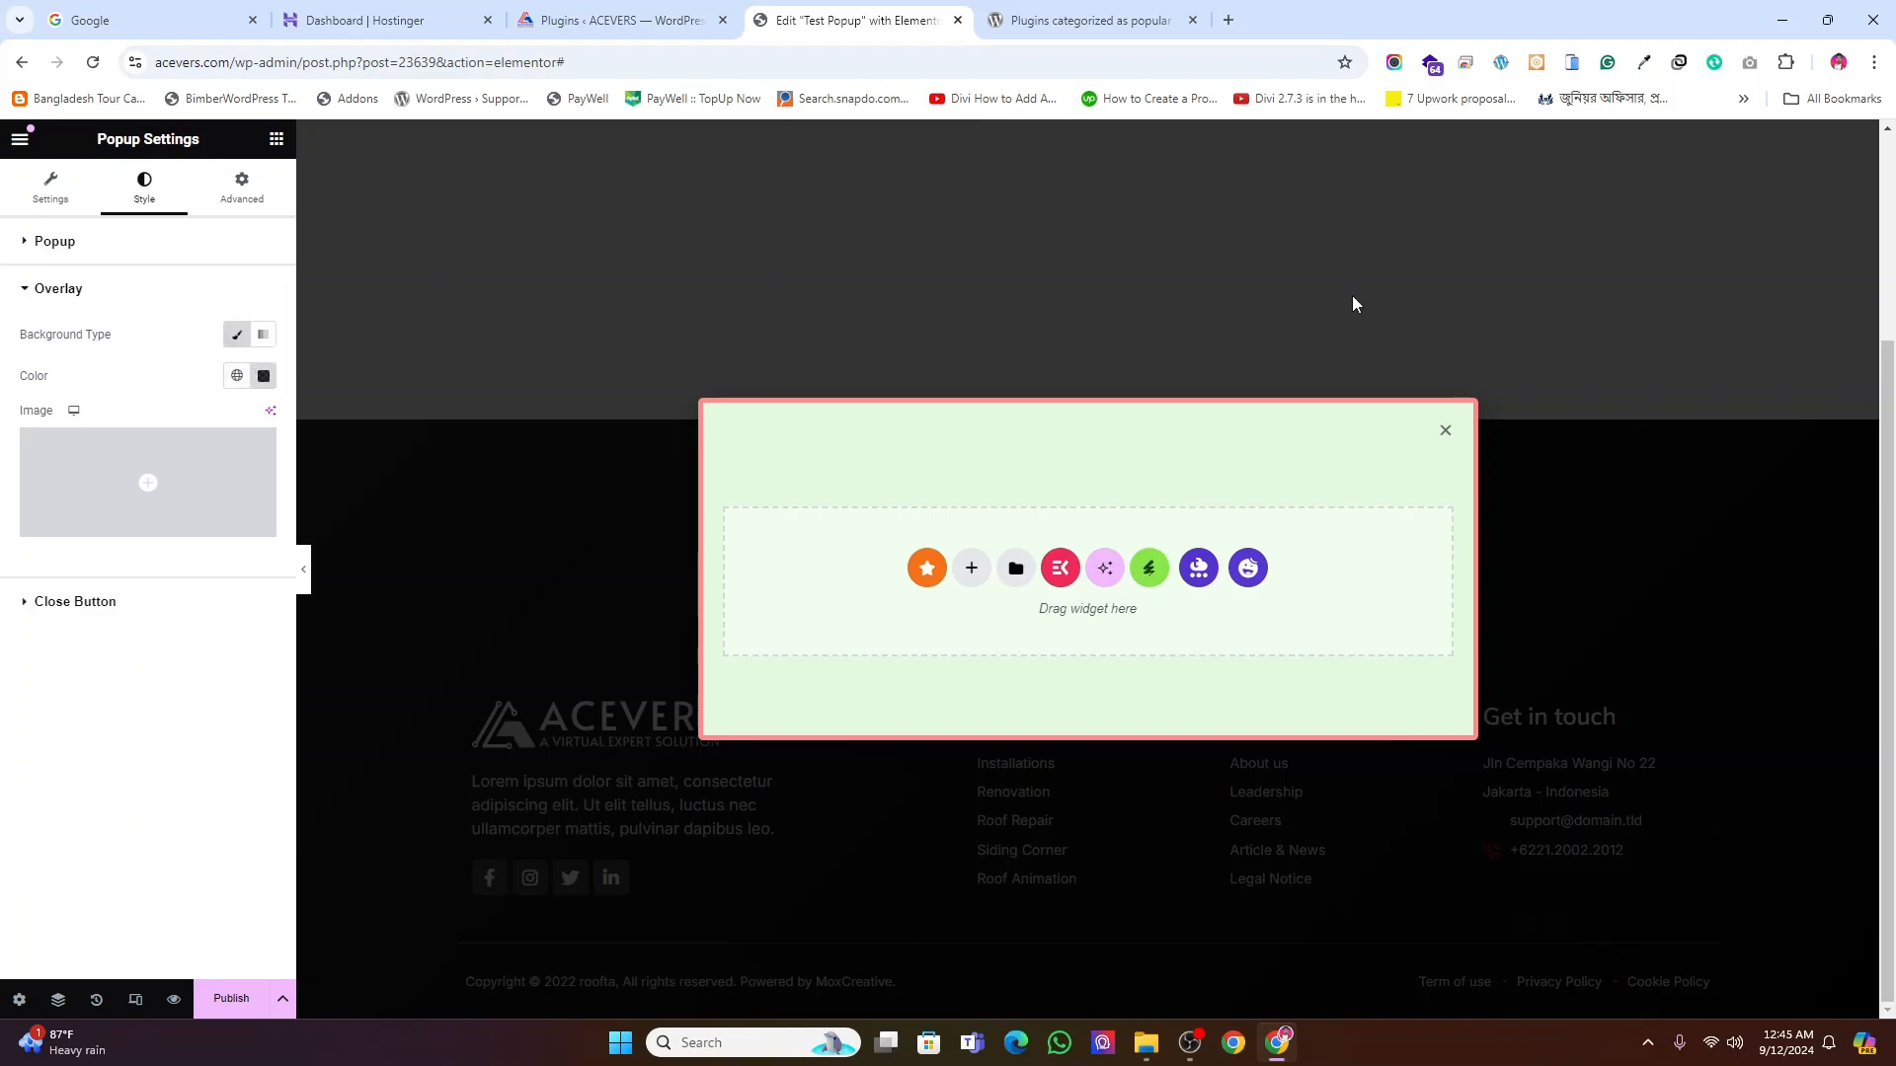
{"action": "left_click", "coordinate": [262, 376]}
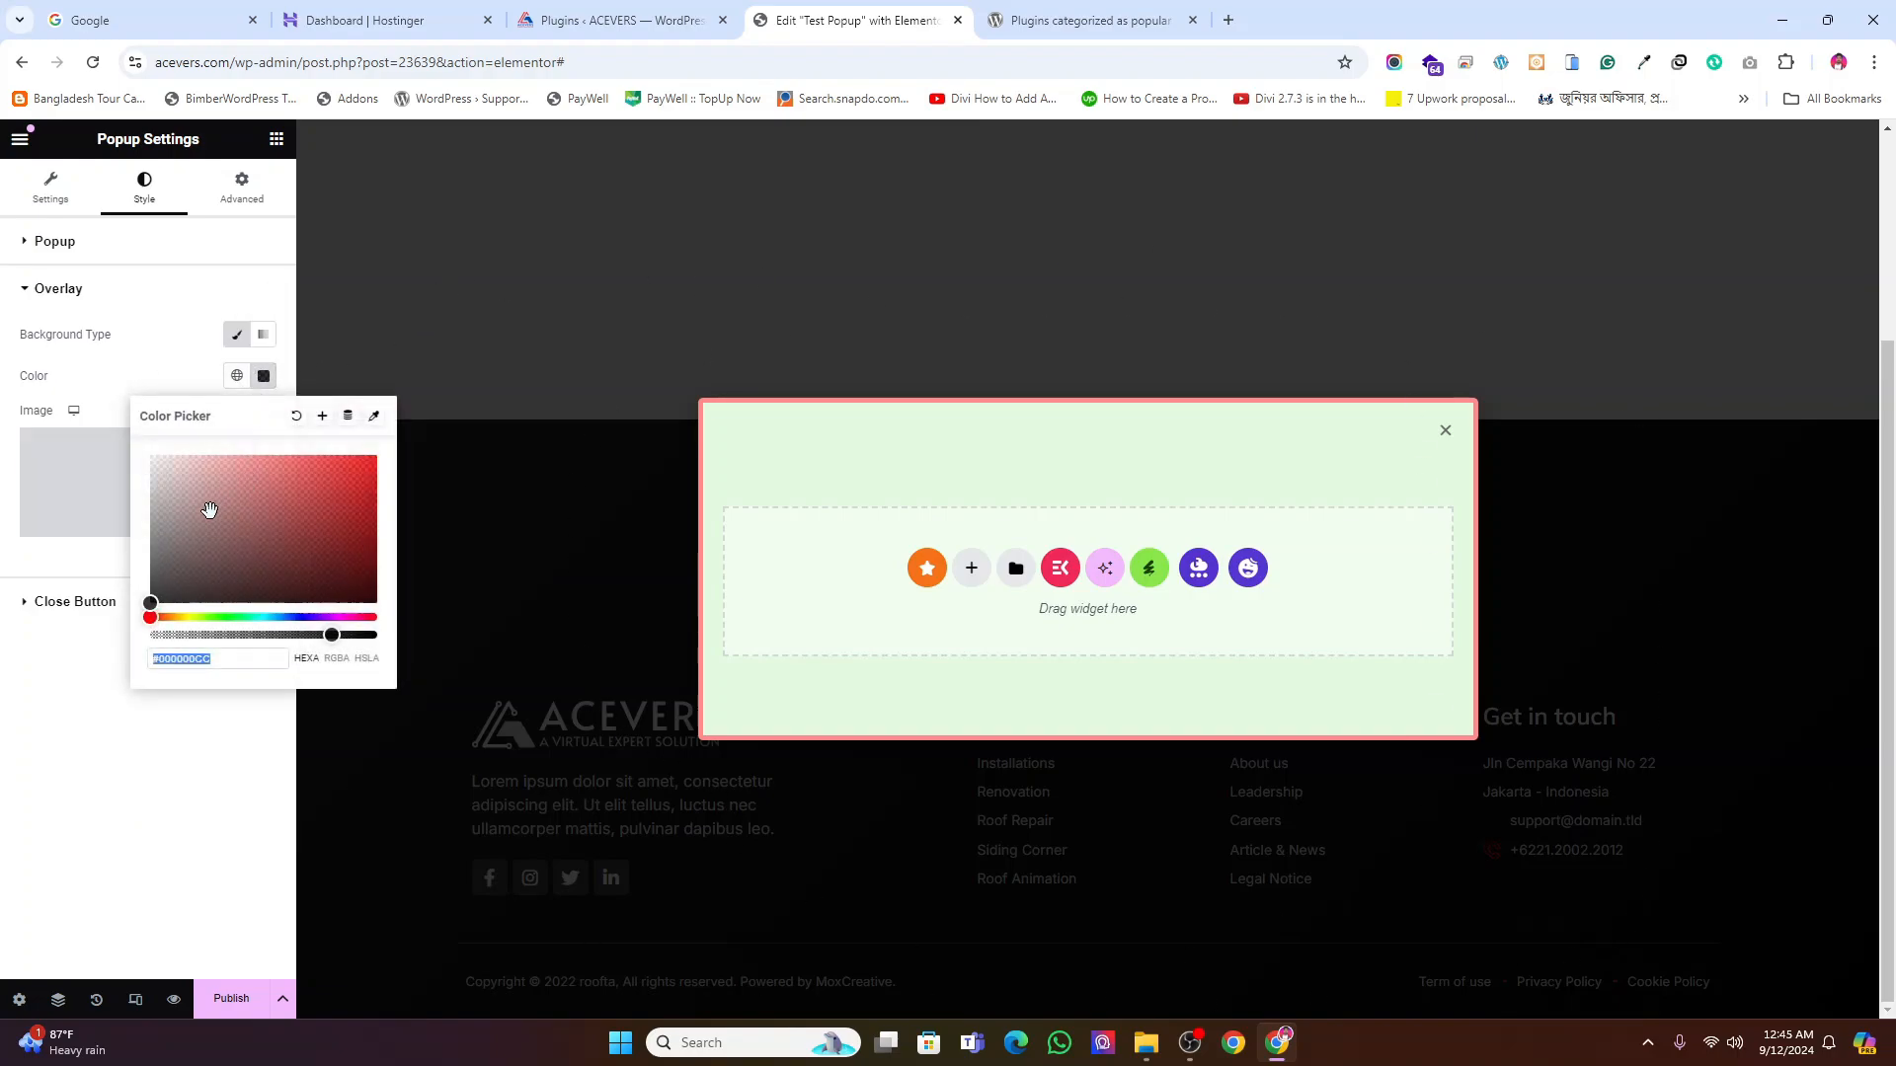
{"action": "mouse_move", "coordinate": [209, 509]}
{"action": "left_mouse_down"}
{"action": "mouse_move", "coordinate": [192, 486]}
{"action": "mouse_move", "coordinate": [145, 615]}
{"action": "left_mouse_up"}
{"action": "left_click", "coordinate": [295, 617]}
{"action": "left_click_drag", "start_coordinate": [356, 549], "coordinate": [377, 578]}
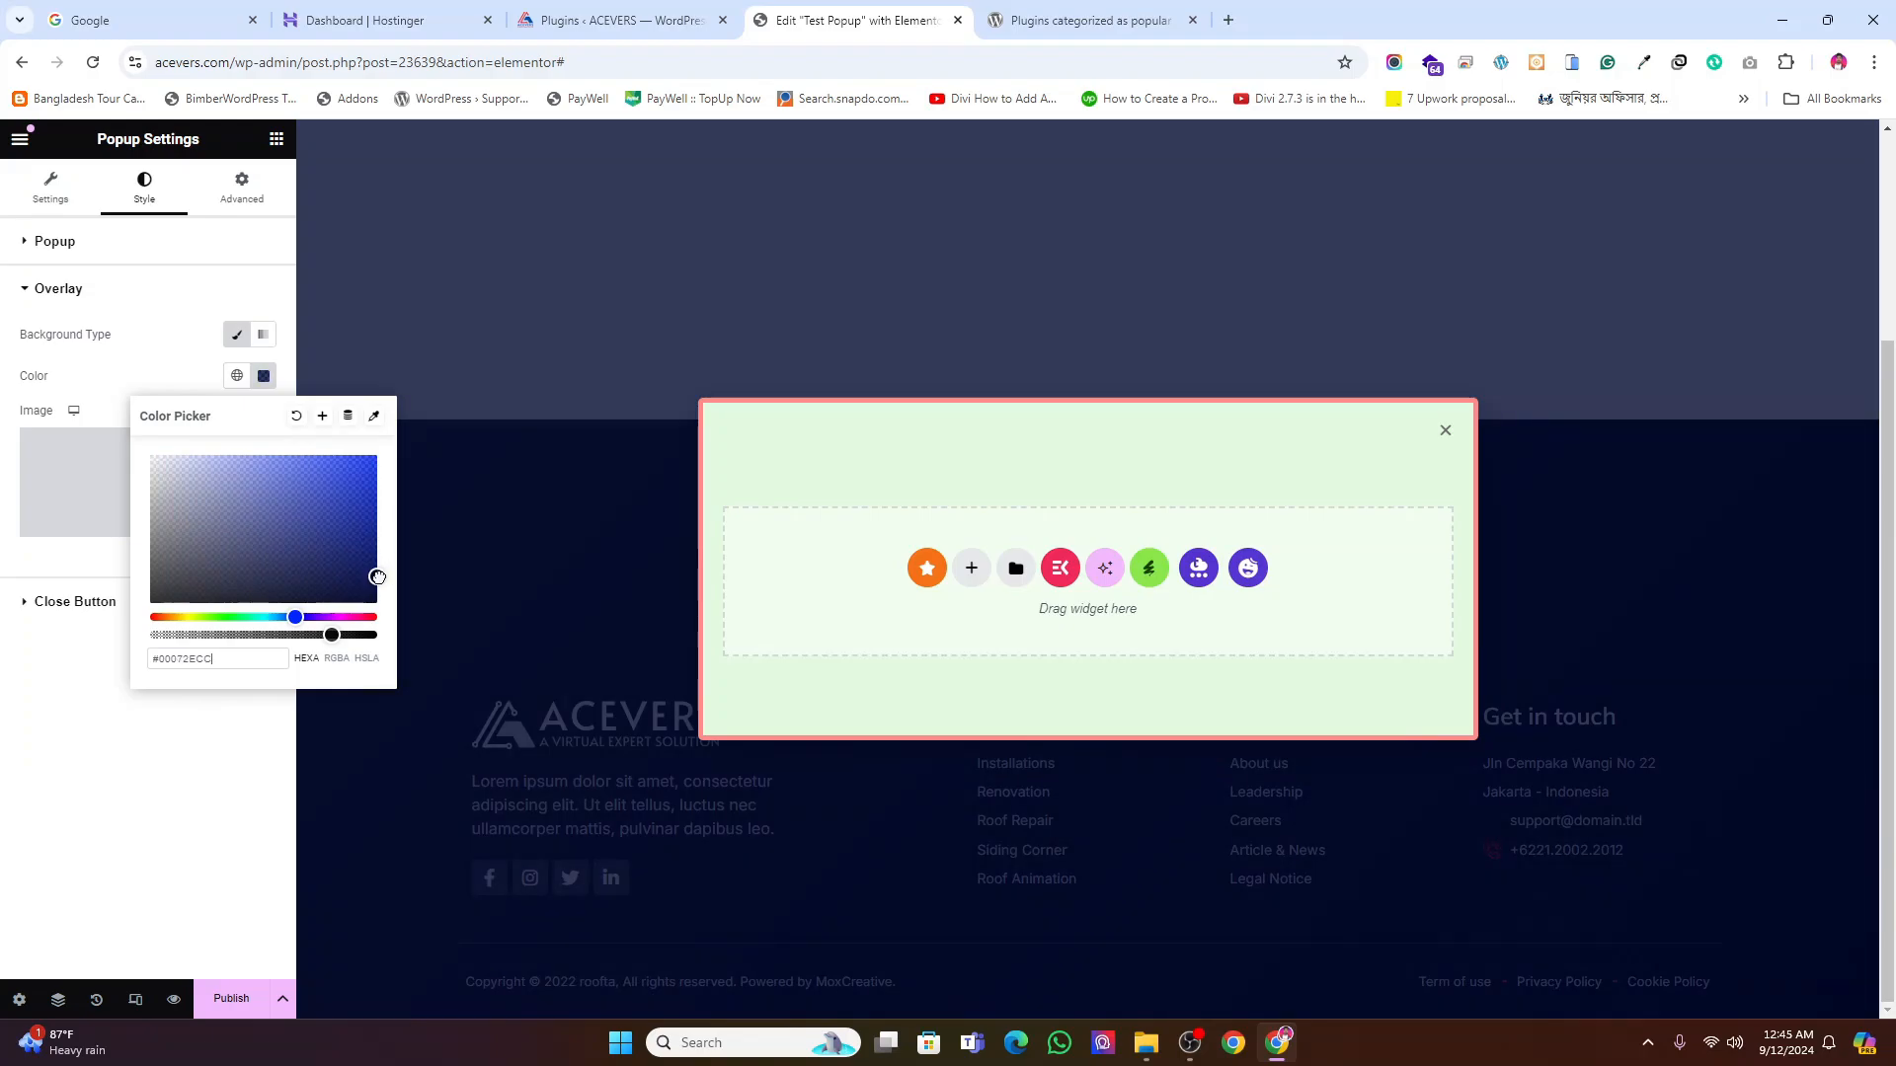
{"action": "left_click", "coordinate": [119, 777]}
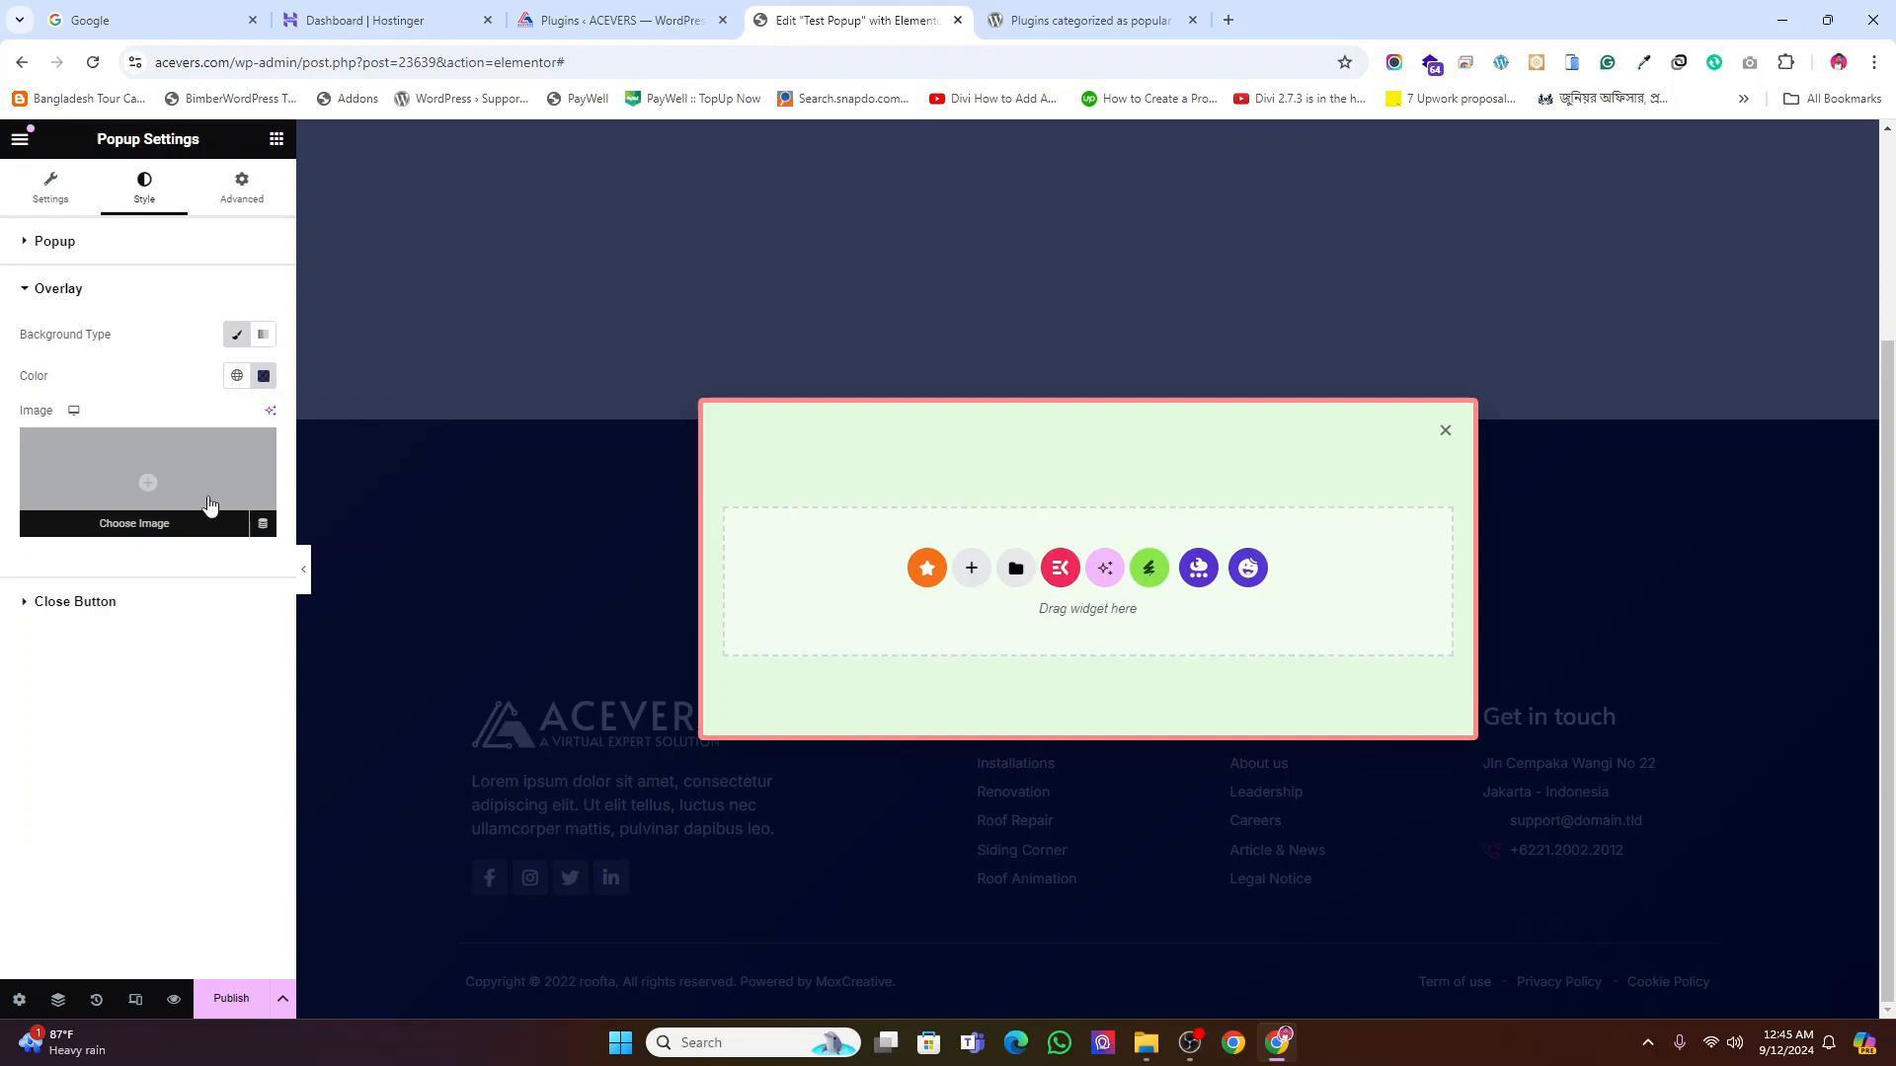
Keep the close button inside the popup, with vertical position 4%, horizontal position 2% and size 20 px
{"action": "left_click", "coordinate": [77, 604]}
{"action": "left_click", "coordinate": [178, 385]}
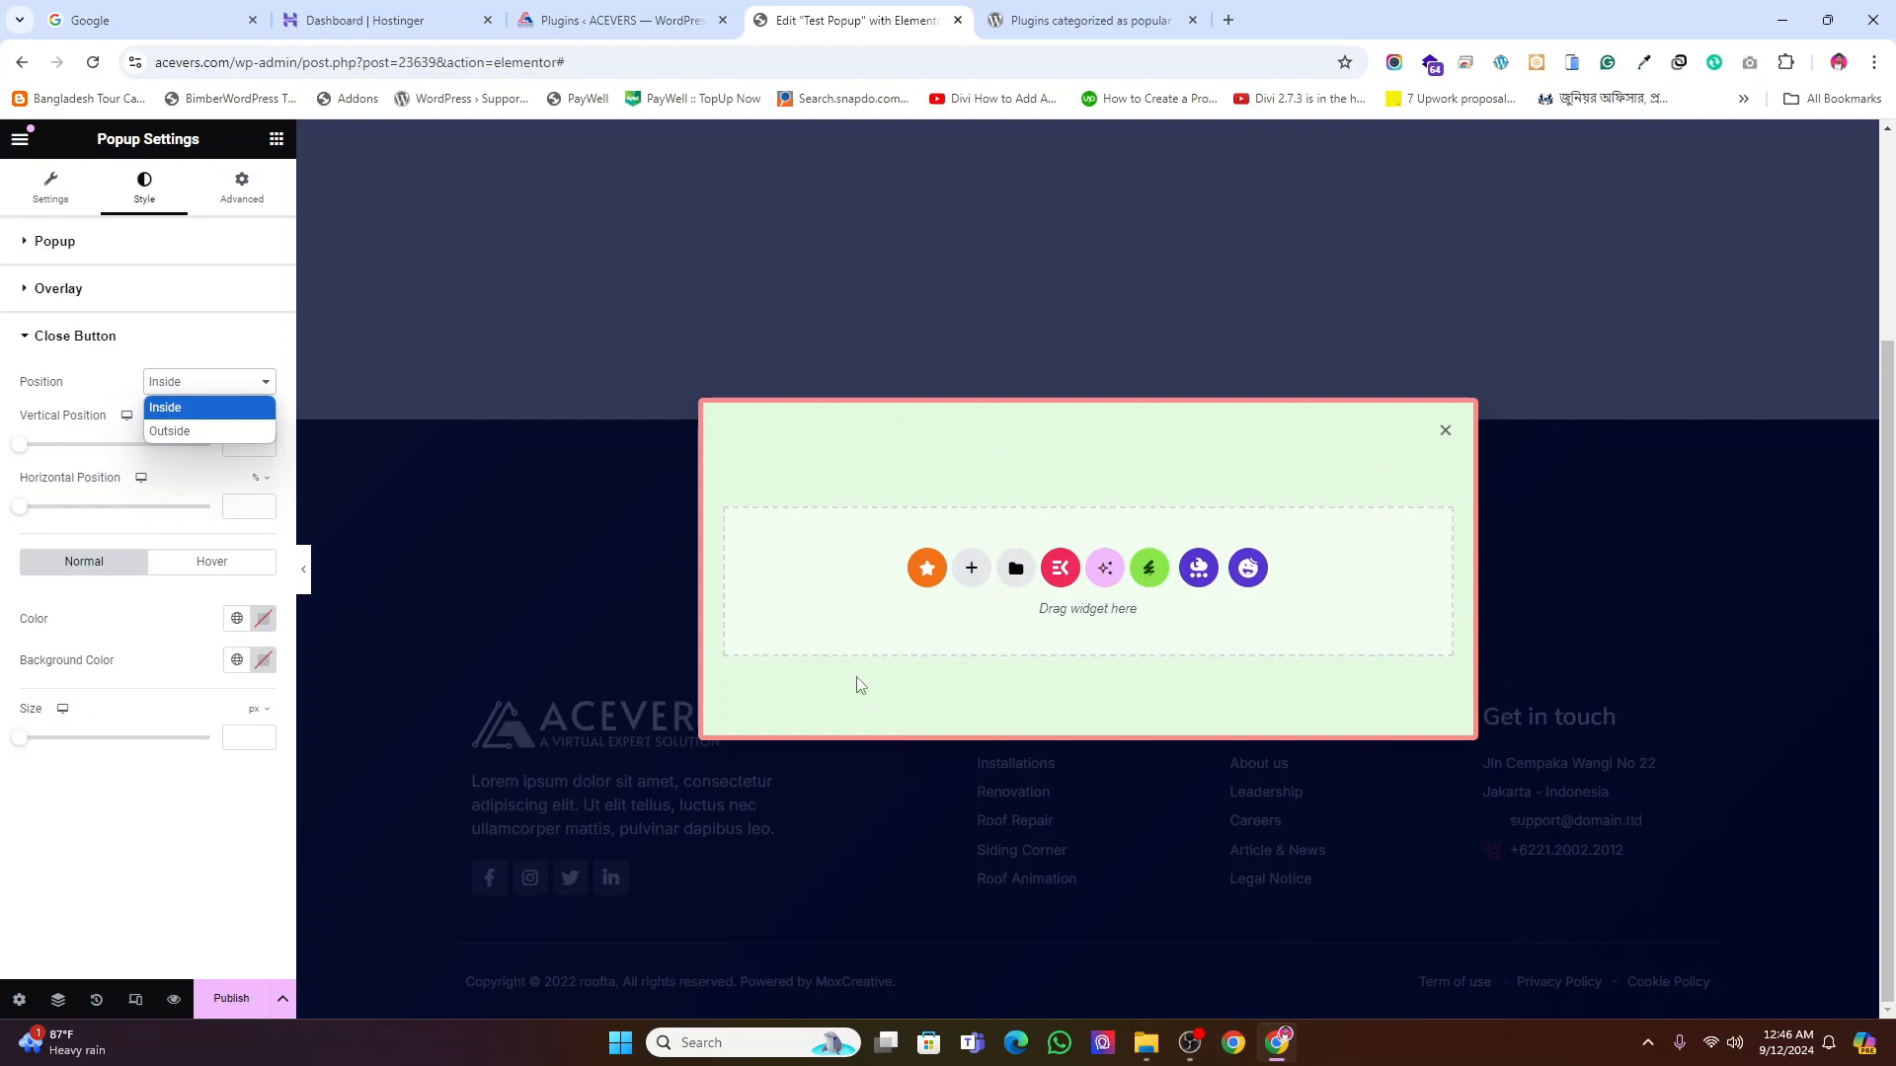
{"action": "left_click", "coordinate": [173, 413]}
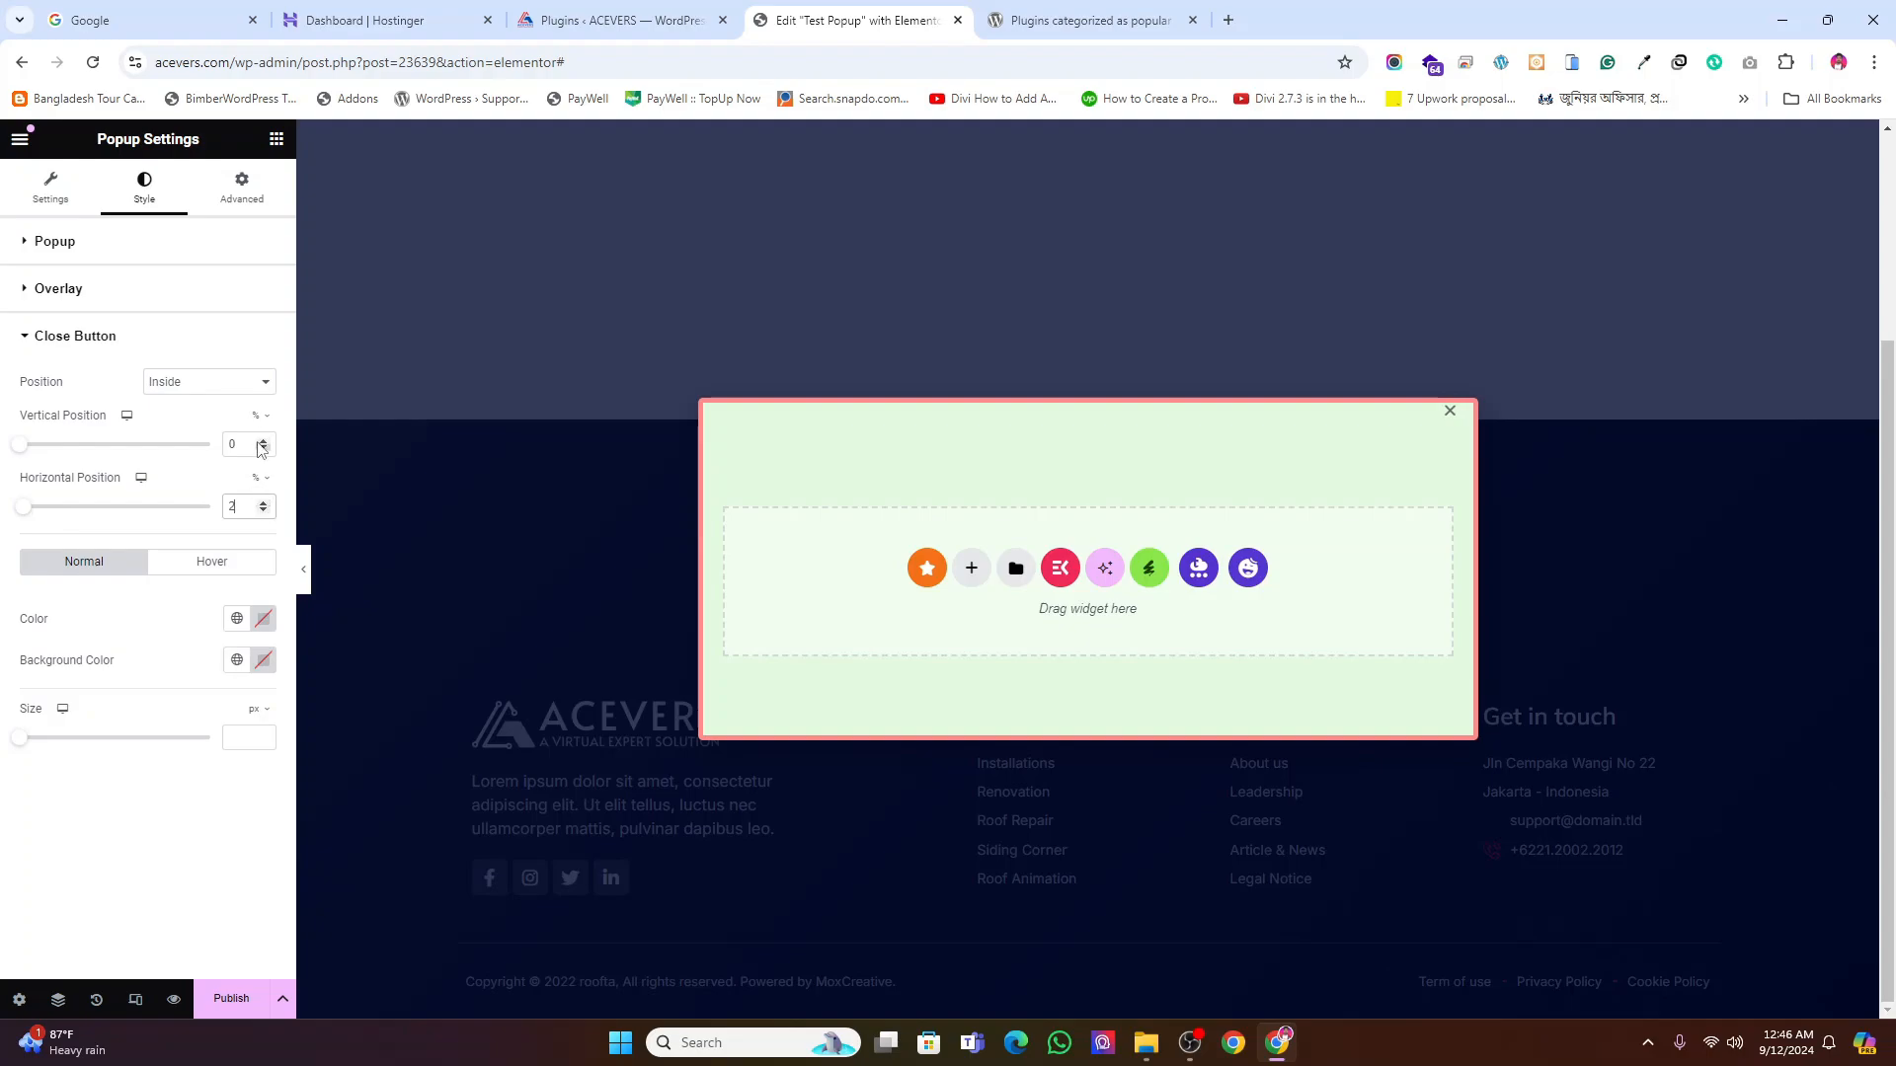
{"action": "left_click", "coordinate": [263, 440]}
{"action": "left_click", "coordinate": [263, 735]}
{"action": "left_click_drag", "start_coordinate": [263, 735], "coordinate": [263, 734]}
Try a red shade for the close button's normal colour, and settle on black (#000000)
{"action": "left_click", "coordinate": [262, 618]}
{"action": "left_click", "coordinate": [297, 722]}
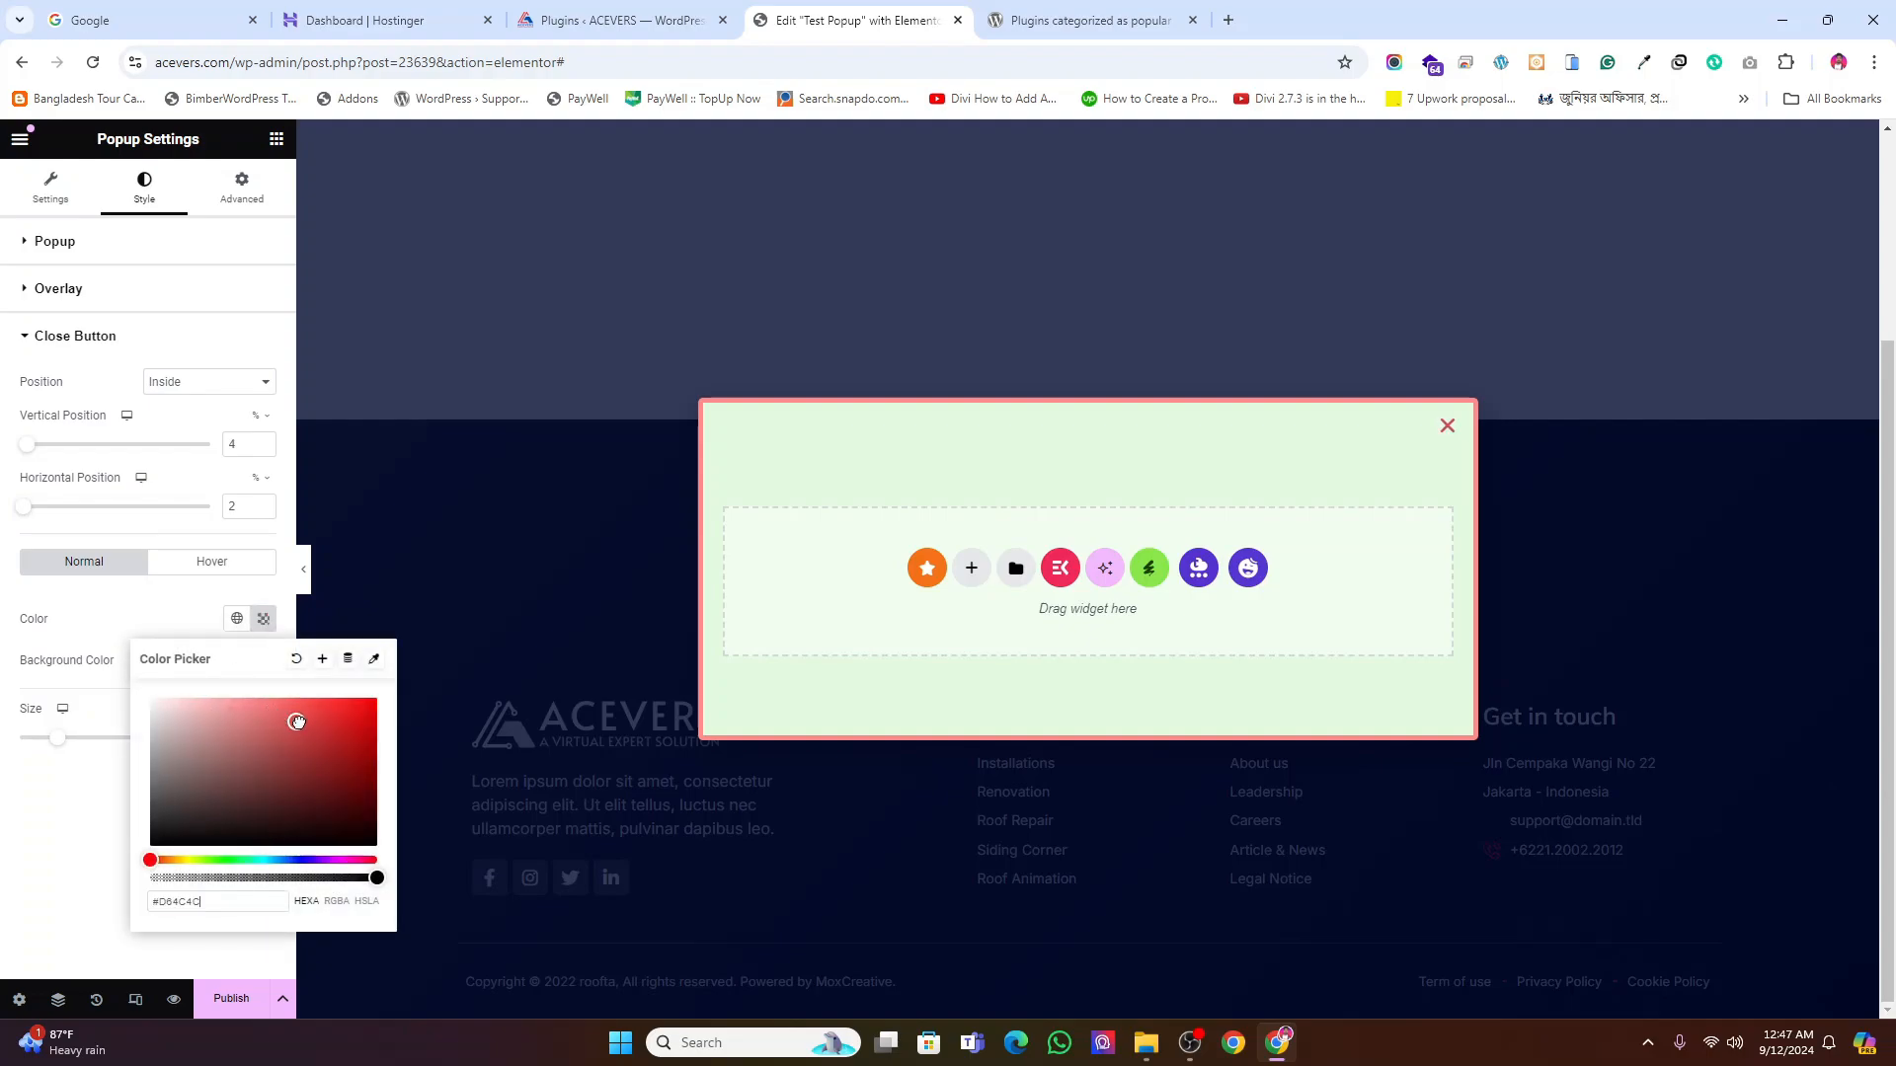
{"action": "mouse_move", "coordinate": [297, 722]}
{"action": "left_mouse_down"}
{"action": "mouse_move", "coordinate": [385, 711]}
{"action": "mouse_move", "coordinate": [168, 748]}
{"action": "mouse_move", "coordinate": [116, 894]}
{"action": "left_mouse_up"}
{"action": "left_click", "coordinate": [76, 832]}
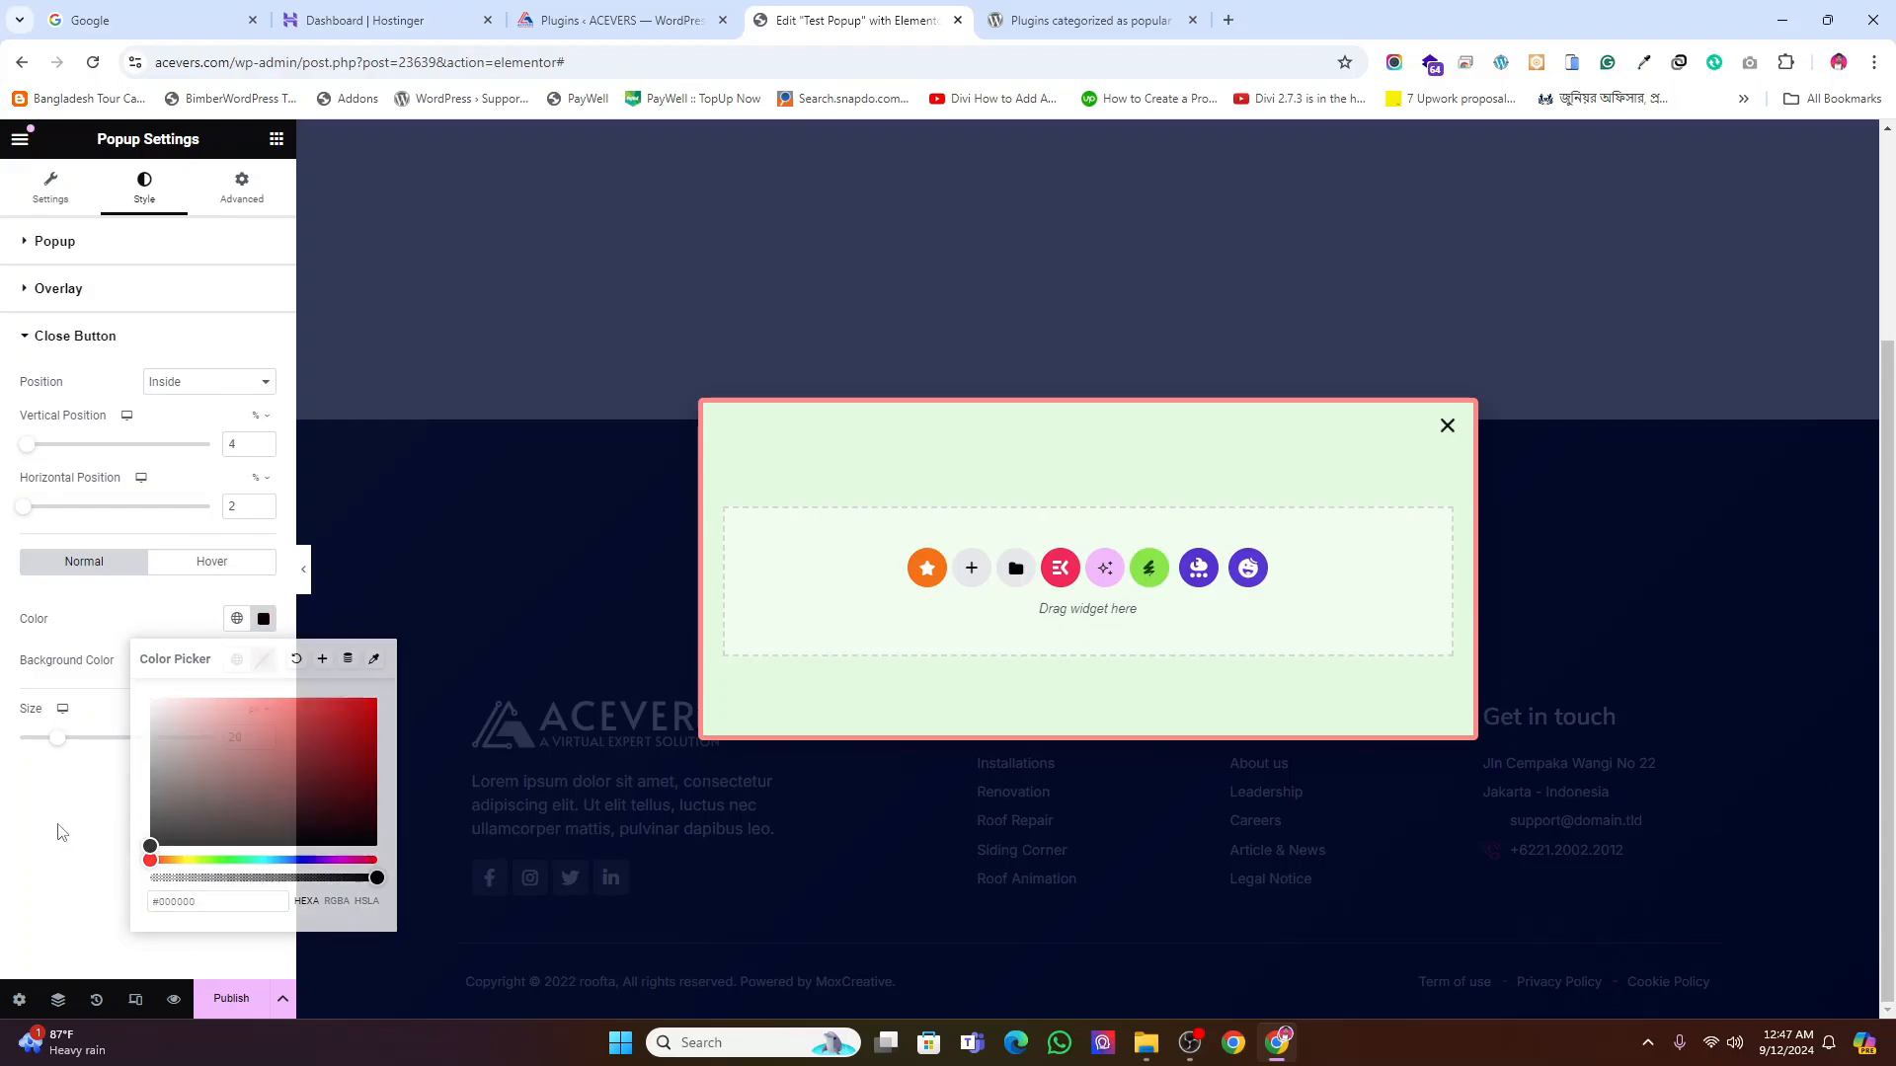
Pick a bright red as the close button's hover colour
{"action": "left_click", "coordinate": [203, 564]}
{"action": "left_click", "coordinate": [263, 606]}
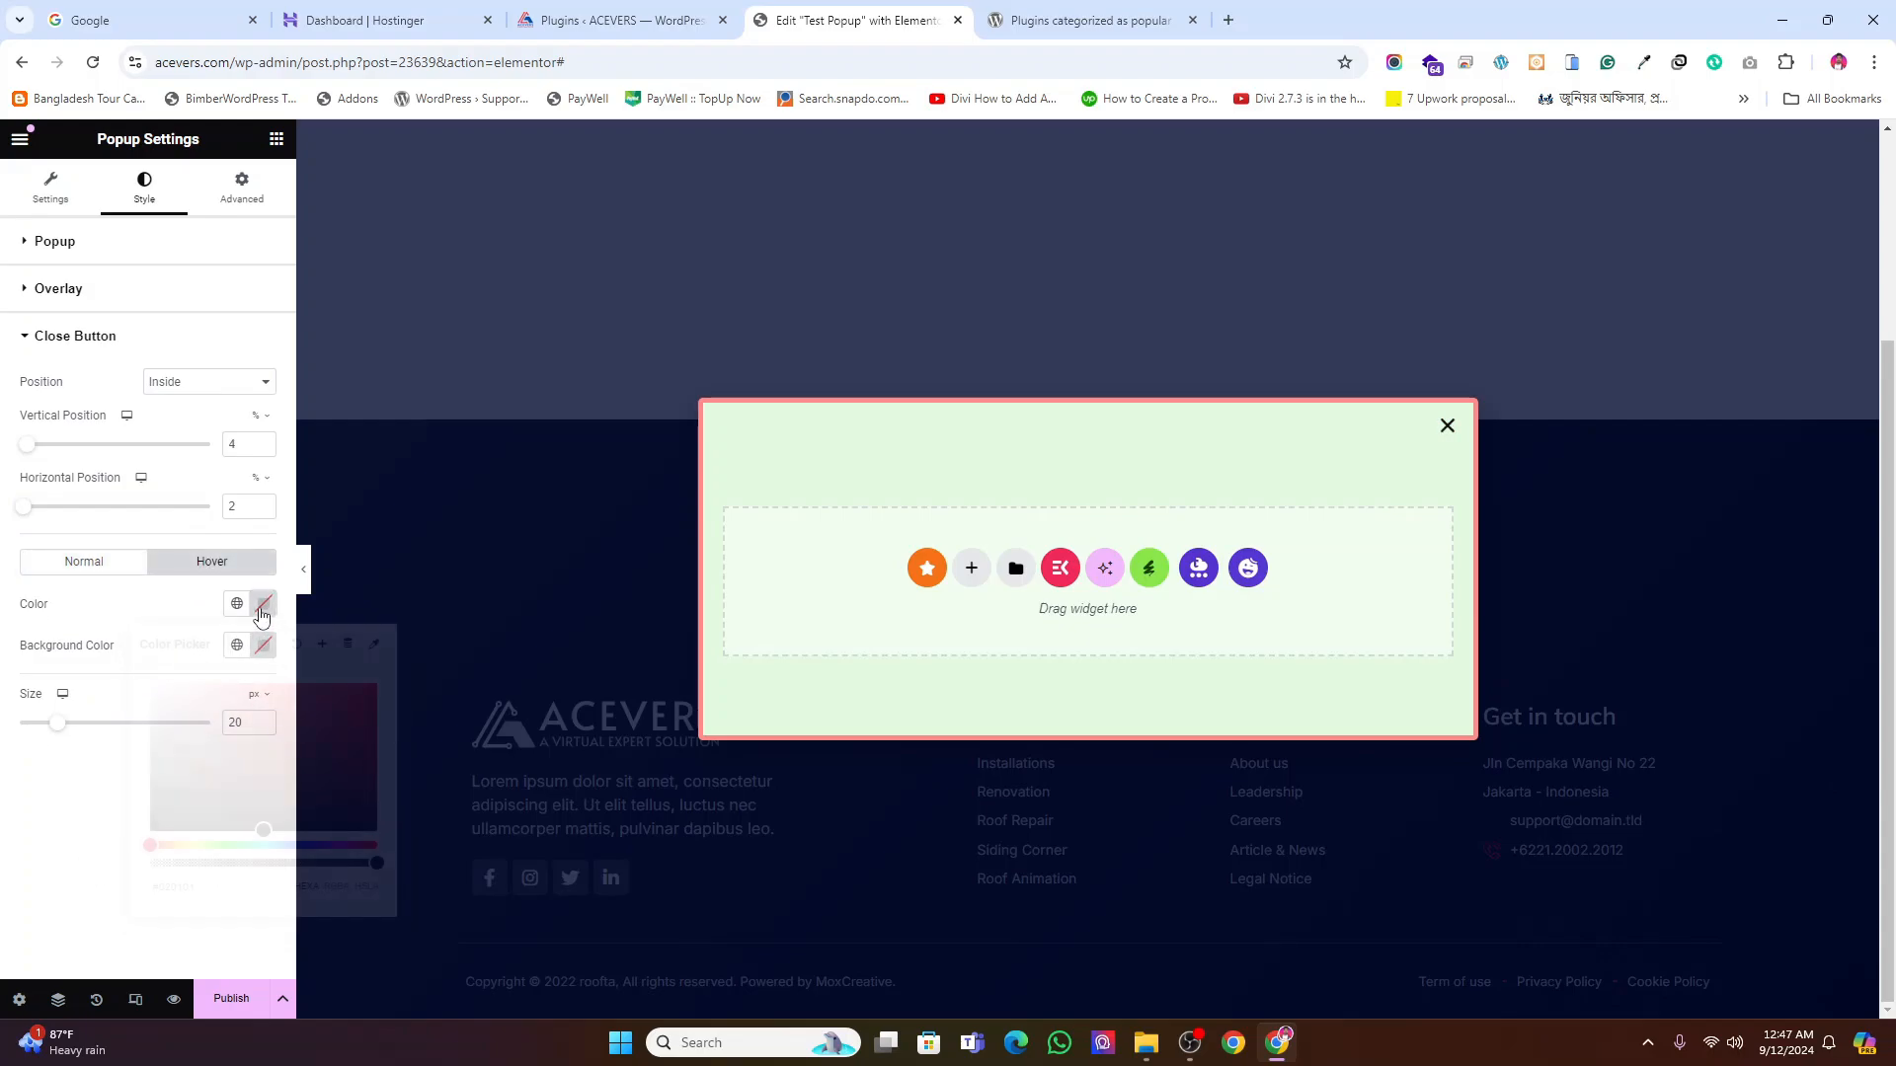
{"action": "left_click_drag", "start_coordinate": [296, 711], "coordinate": [384, 687]}
{"action": "left_click", "coordinate": [227, 953]}
Glance at the popup's advanced settings, and publish the popup without adding any display conditions
{"action": "left_click", "coordinate": [227, 190]}
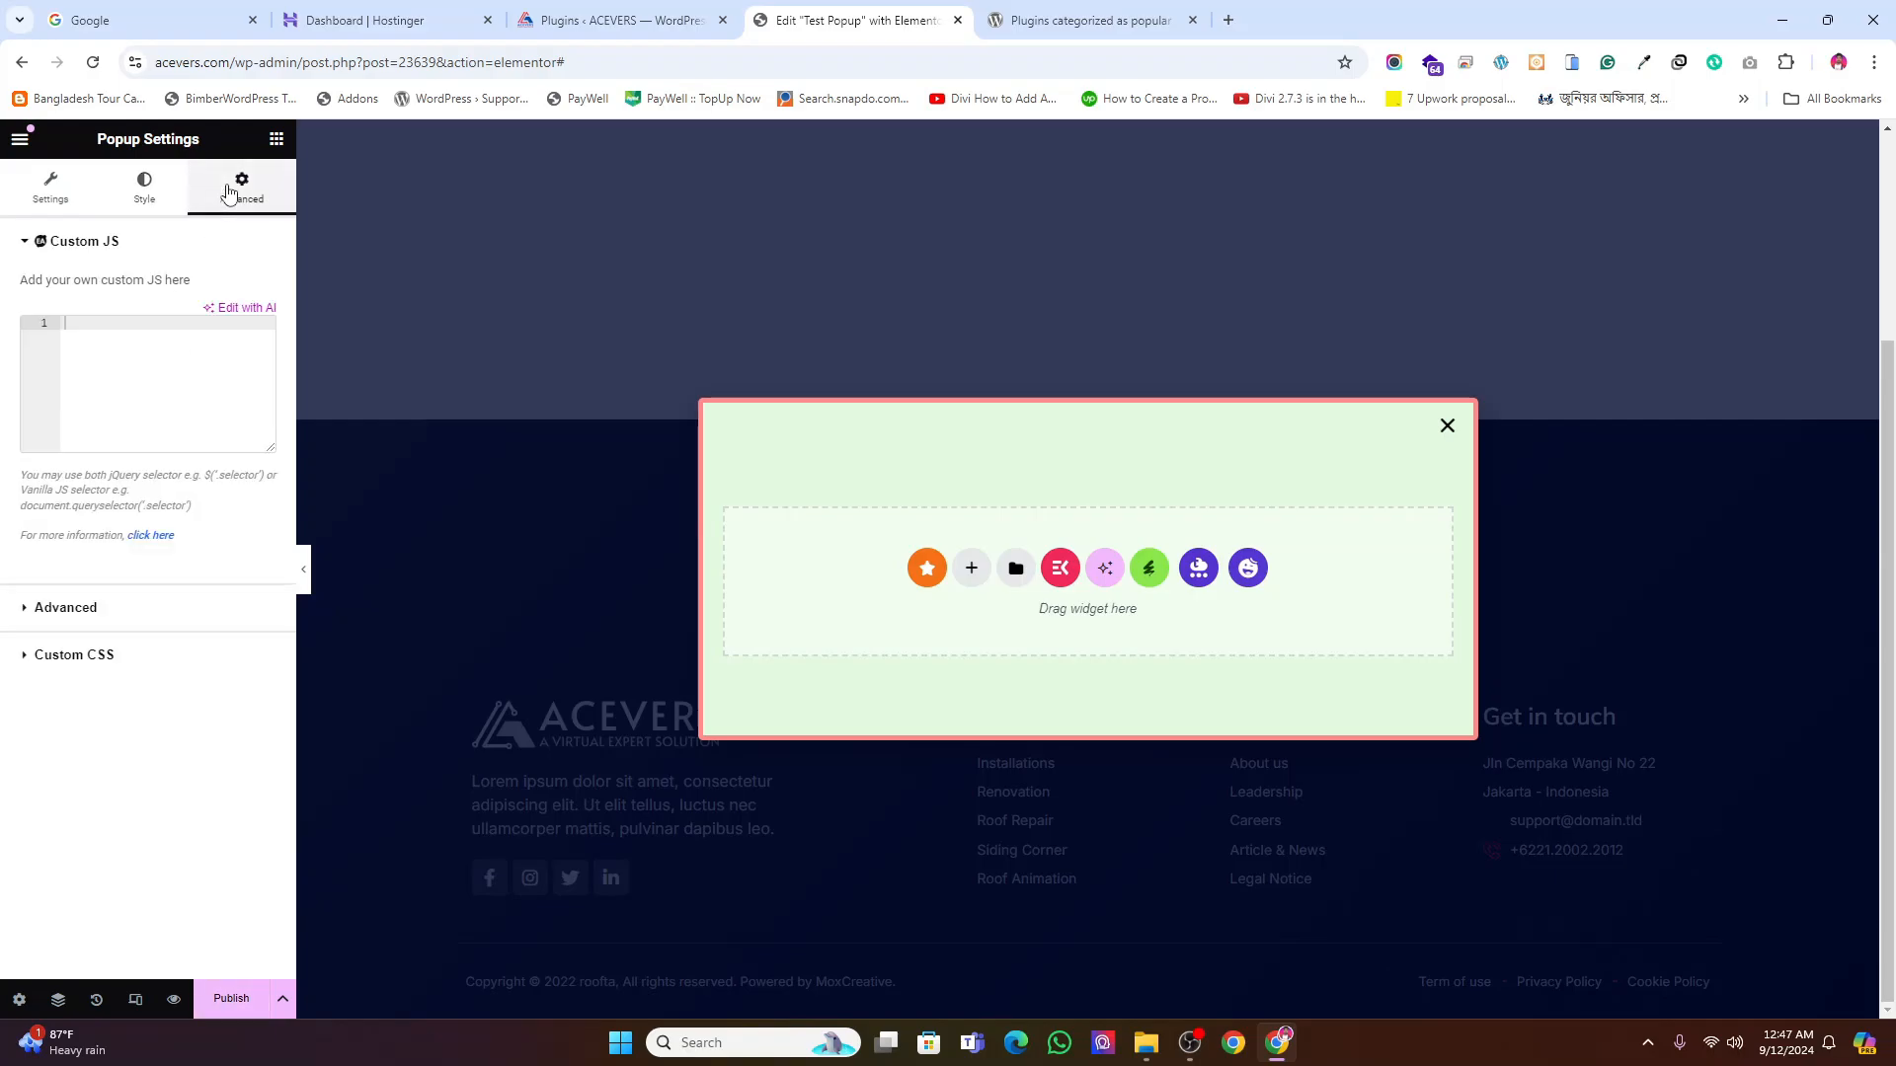
{"action": "left_click", "coordinate": [142, 190]}
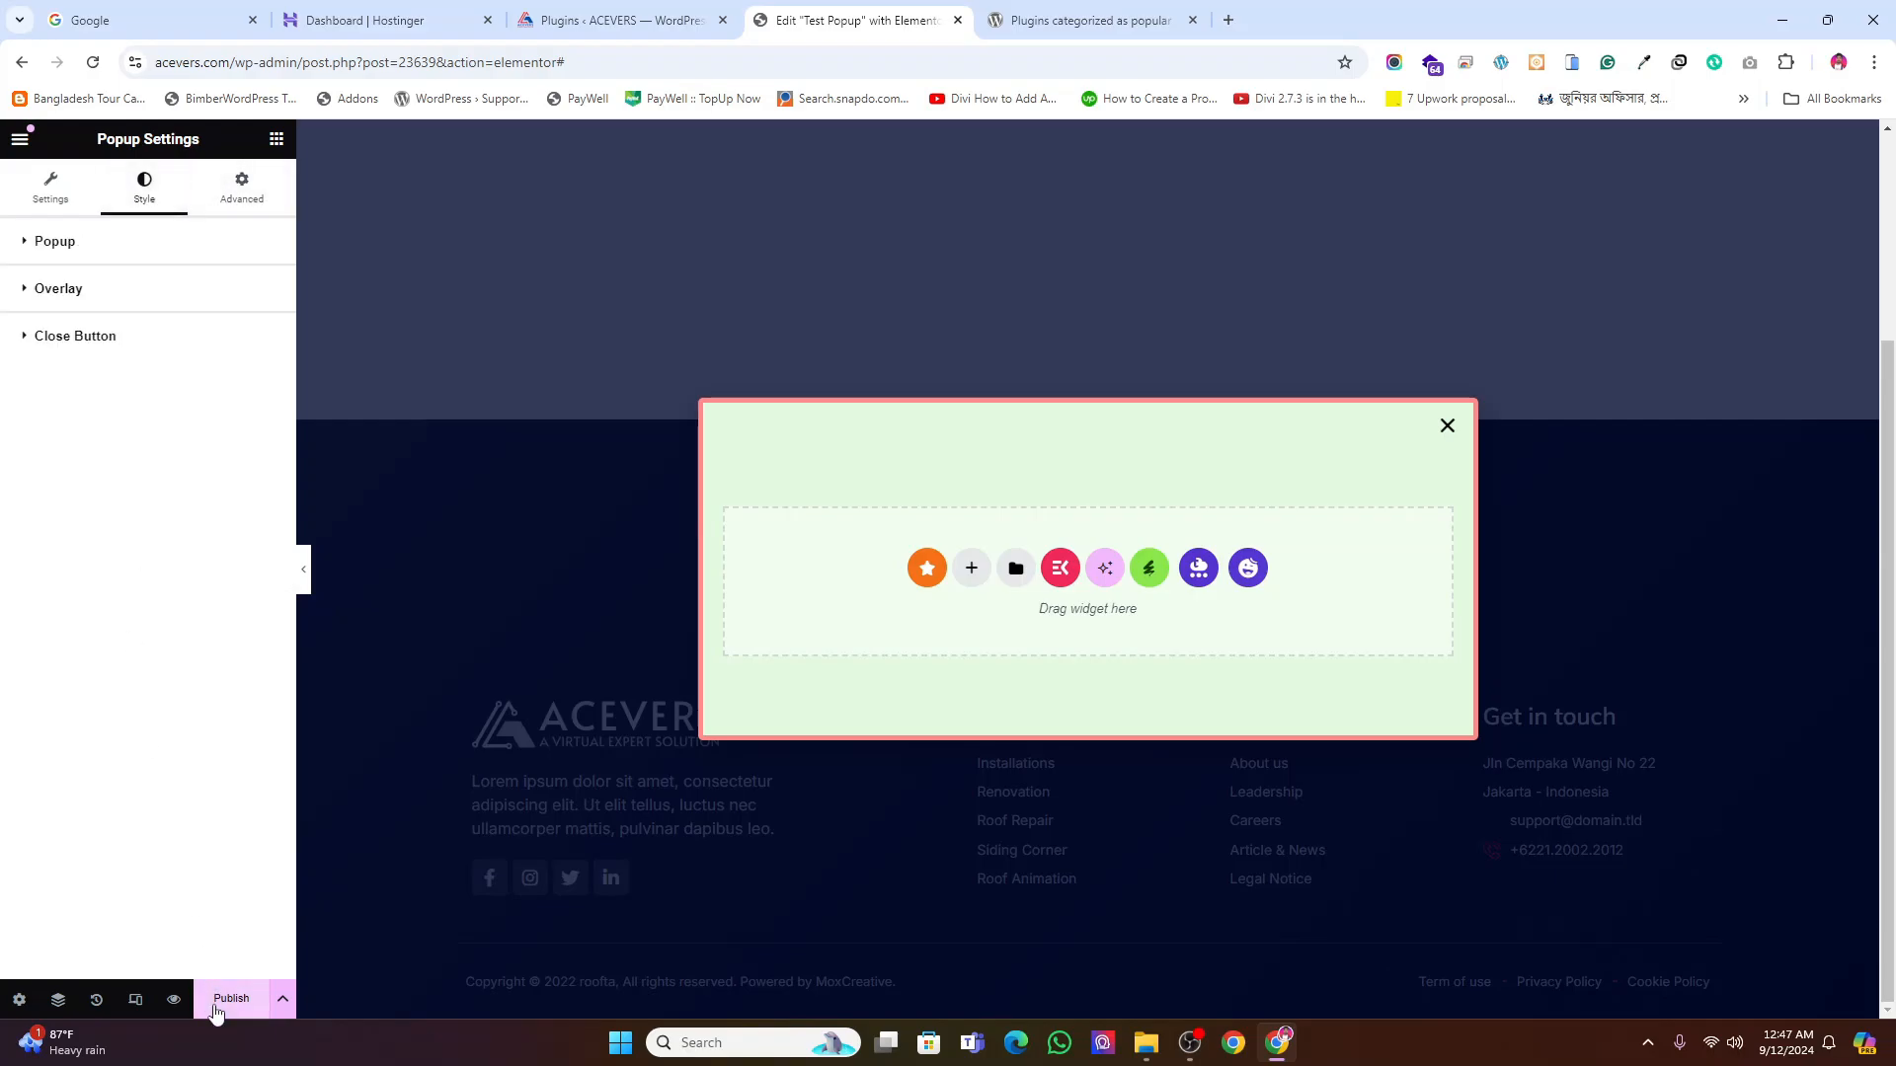
{"action": "left_click", "coordinate": [219, 999]}
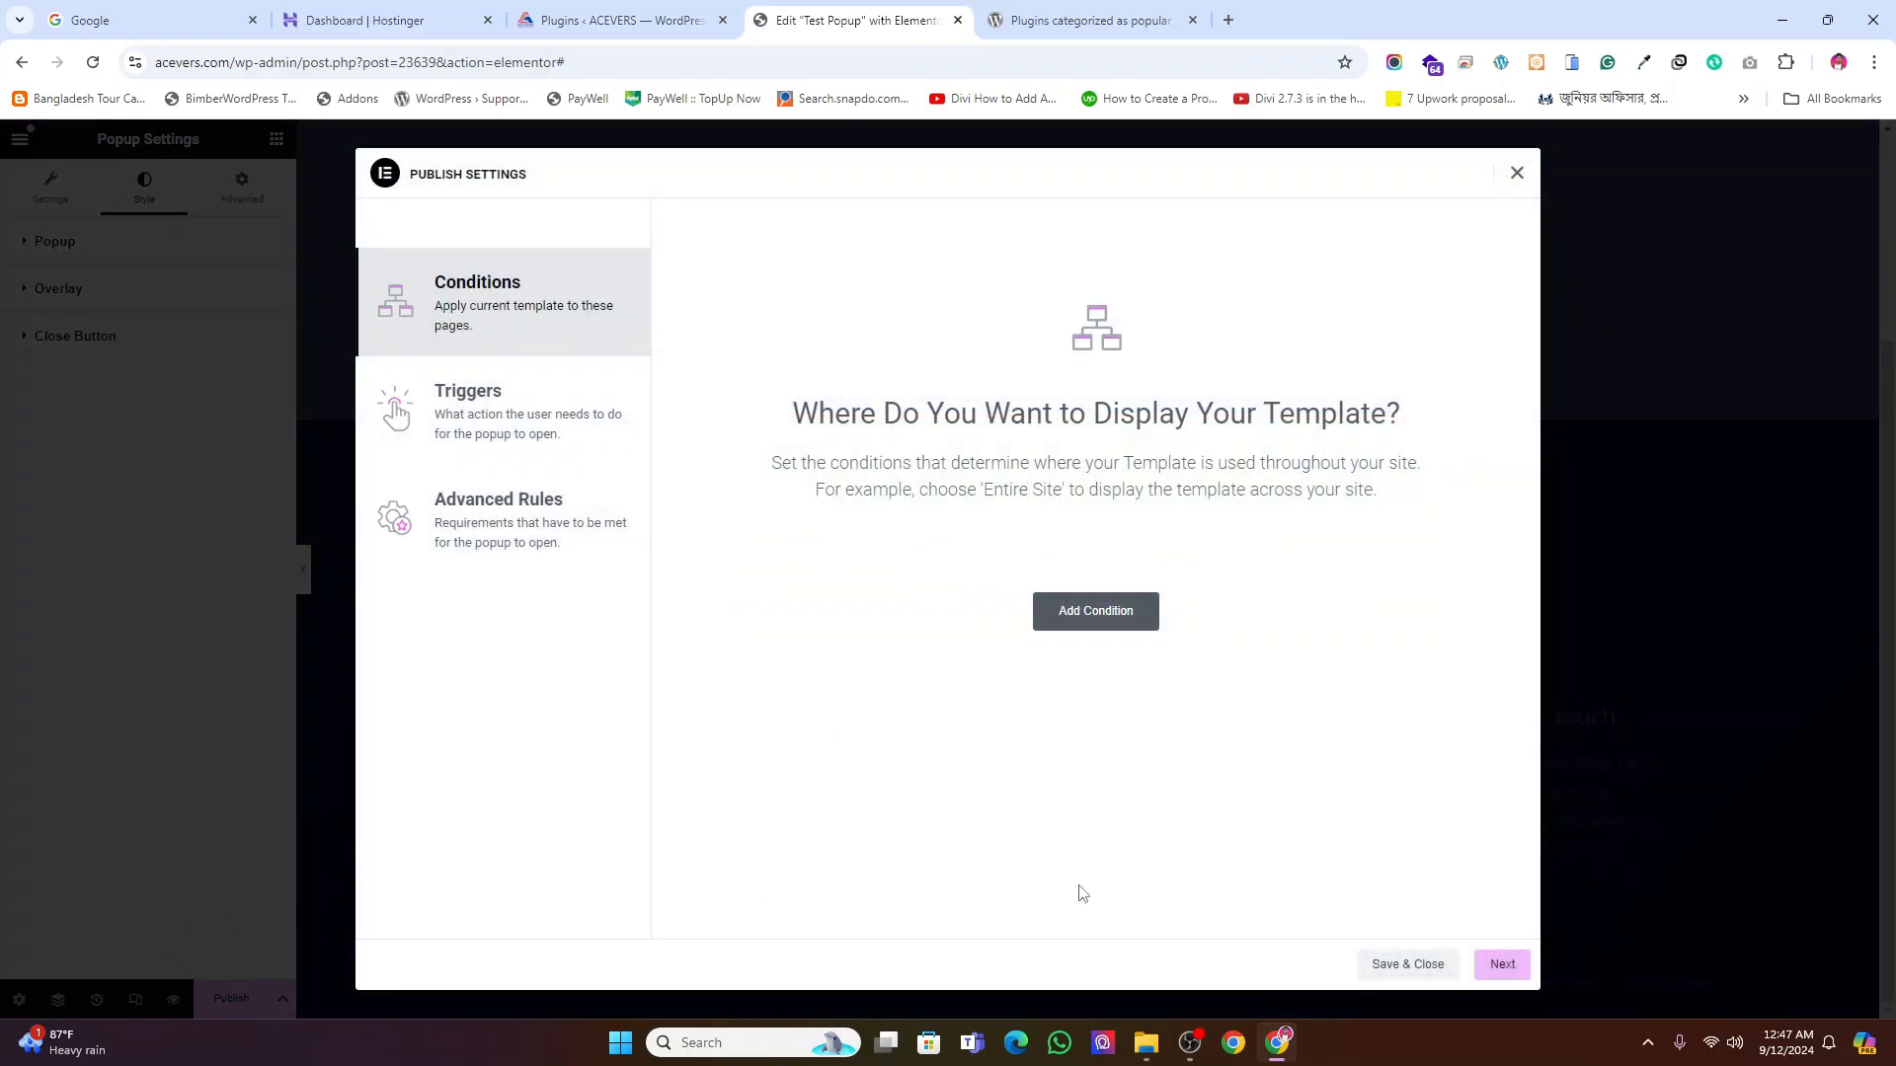
{"action": "left_click", "coordinate": [1422, 970]}
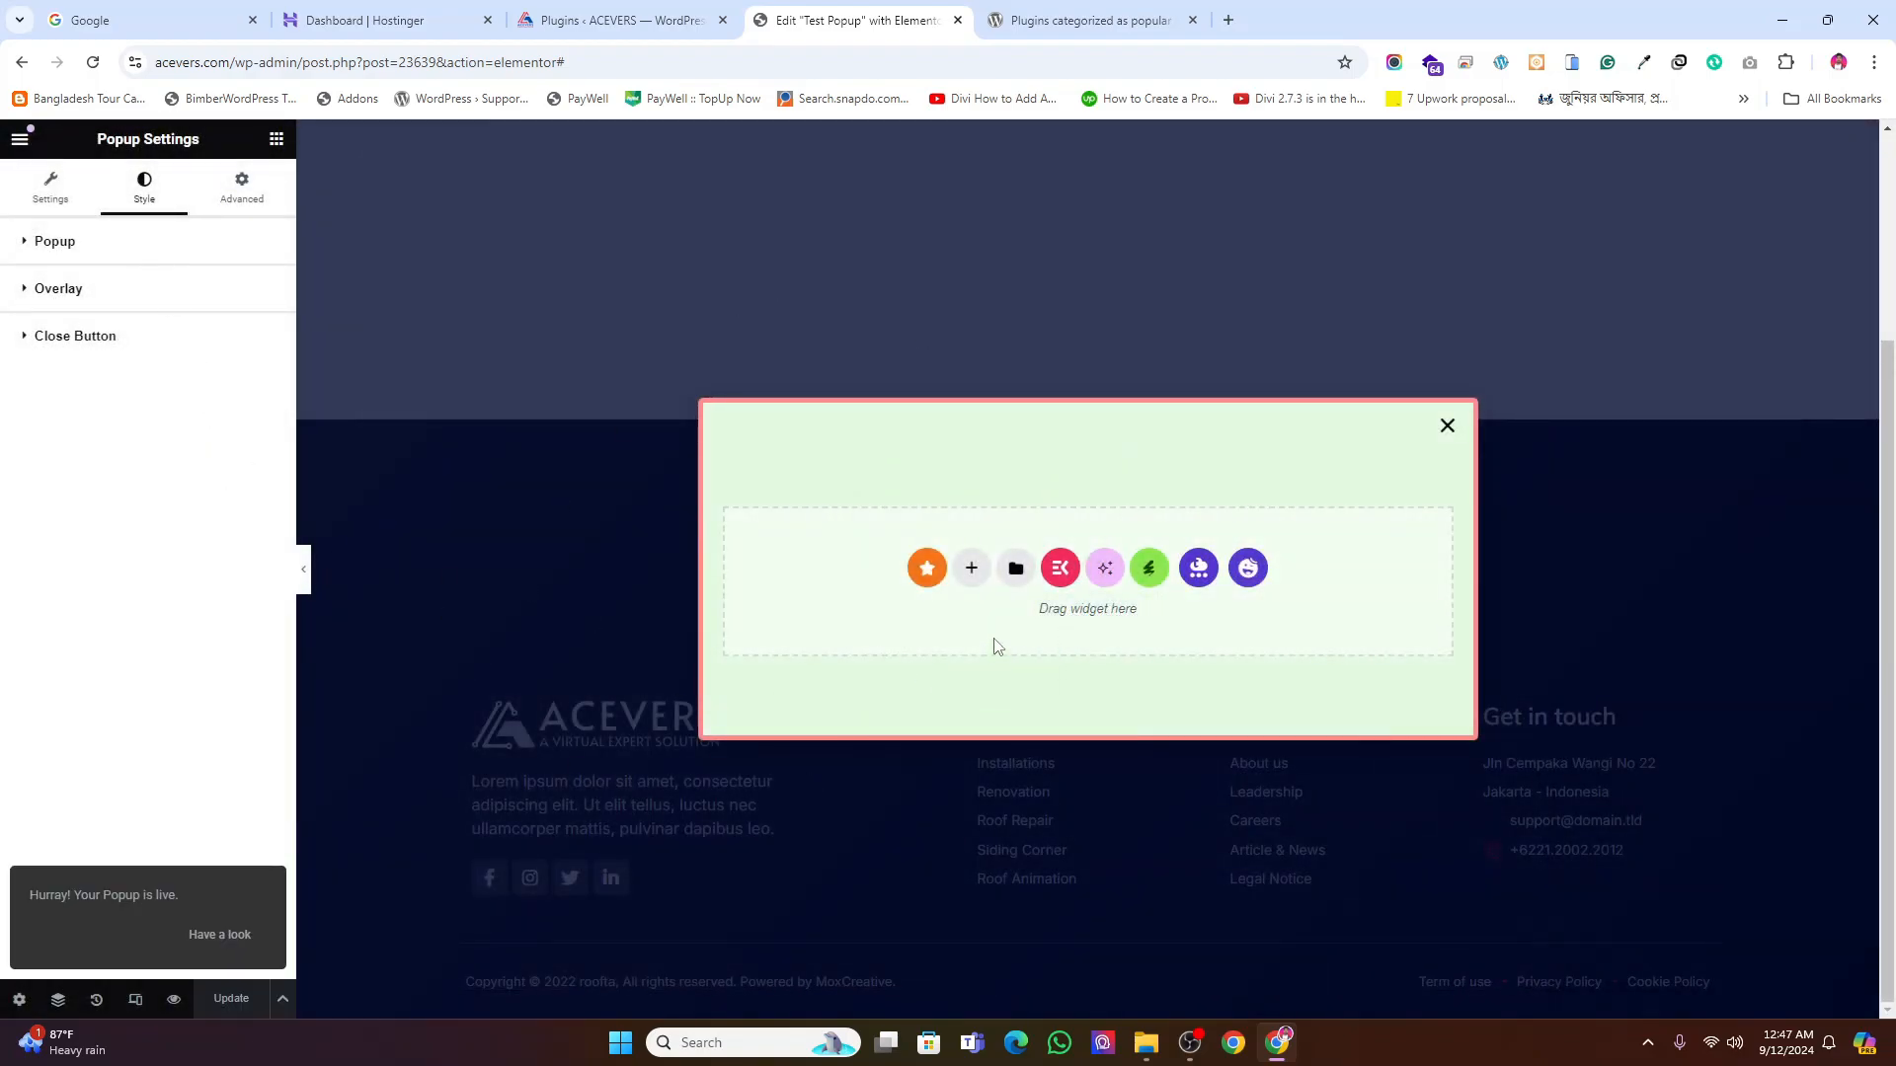
Add a single row-direction flexbox container to the popup and place a Heading widget in it
{"action": "left_click", "coordinate": [972, 568]}
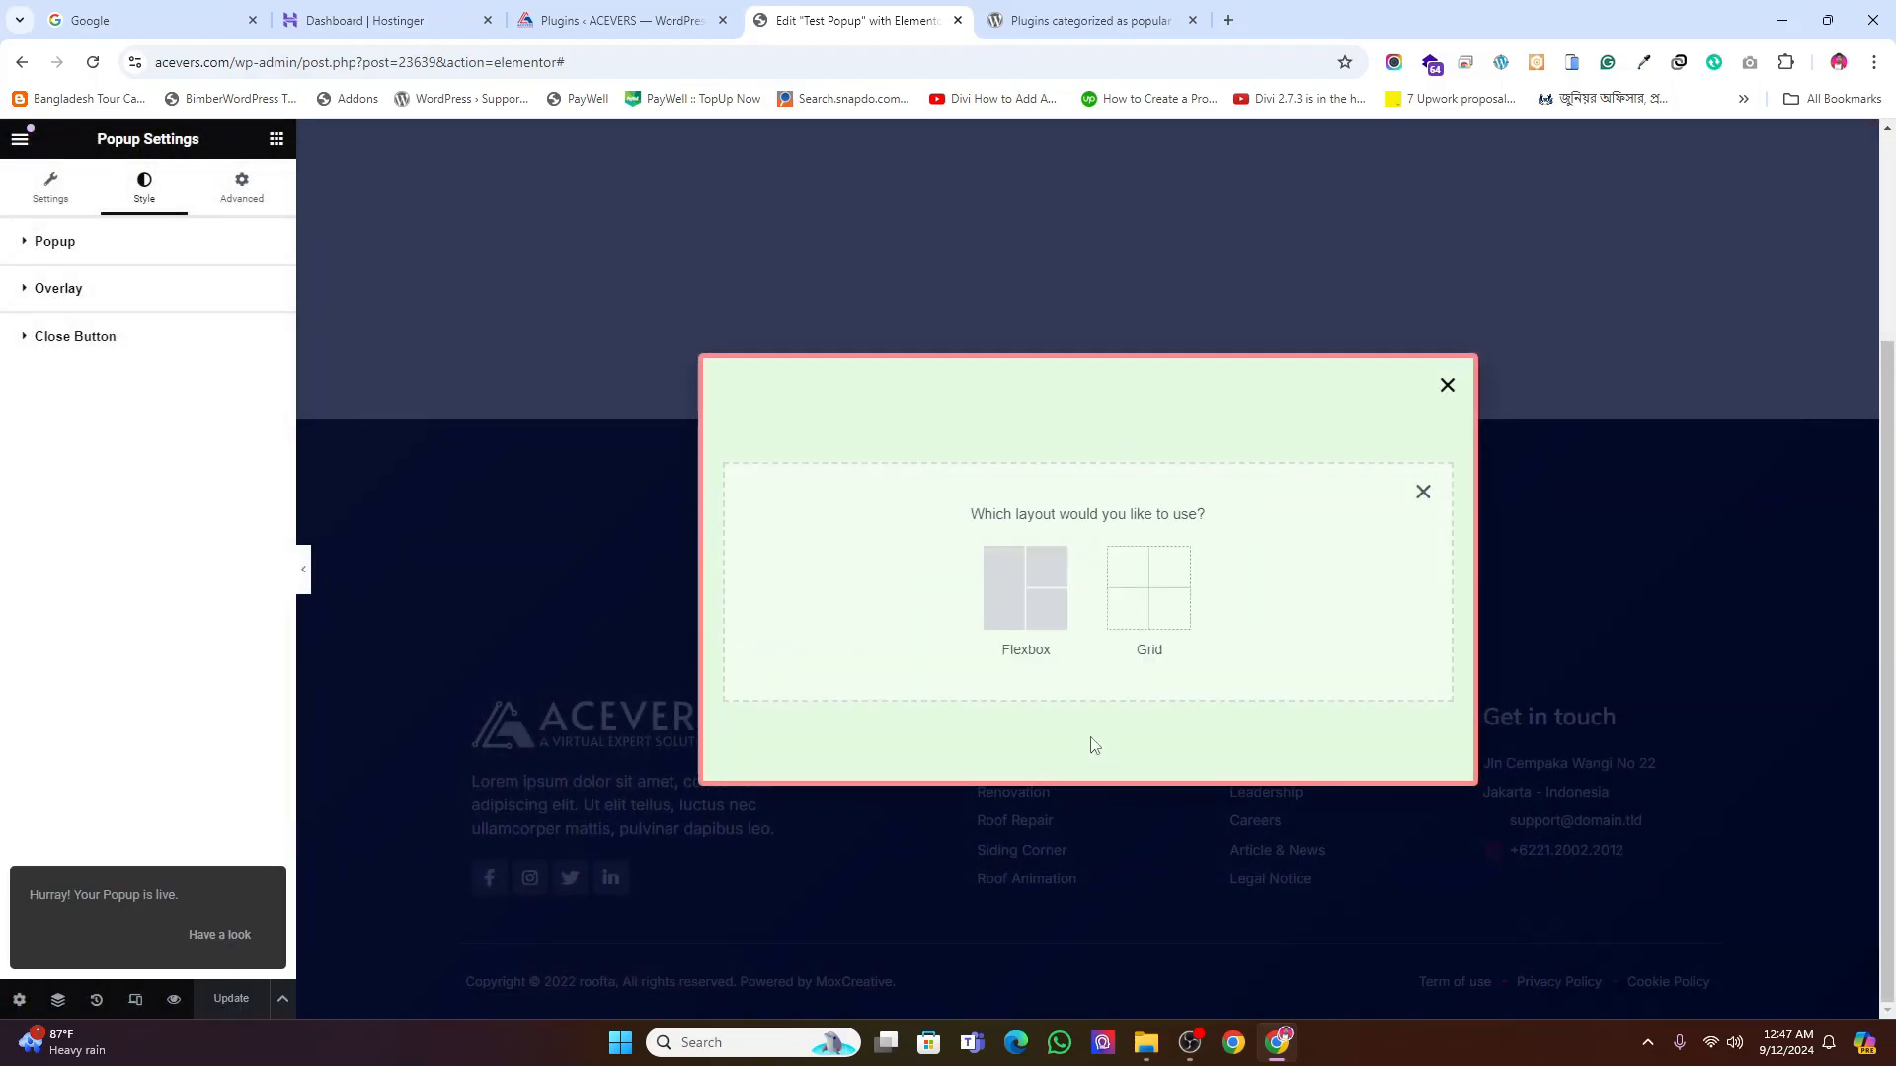
{"action": "left_click", "coordinate": [1015, 599]}
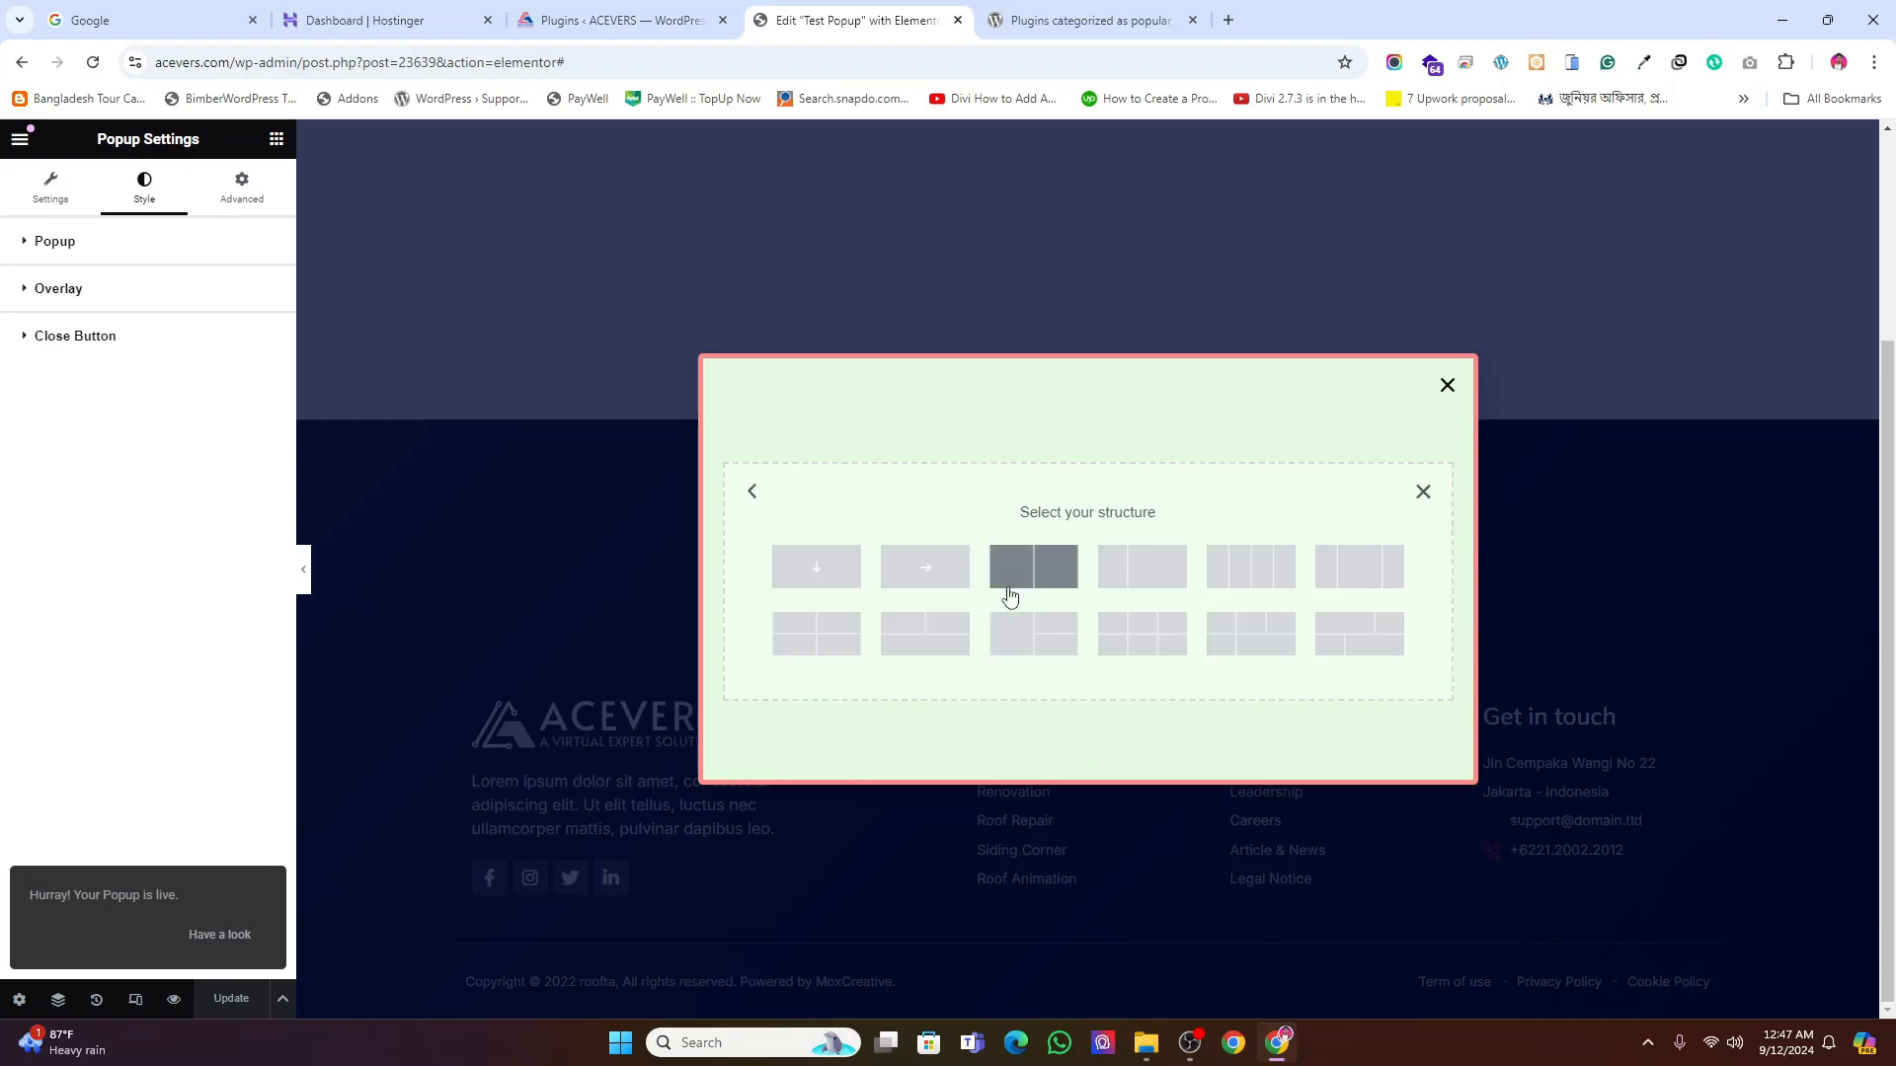
{"action": "left_click", "coordinate": [926, 566]}
{"action": "left_click_drag", "start_coordinate": [76, 593], "coordinate": [1069, 590]}
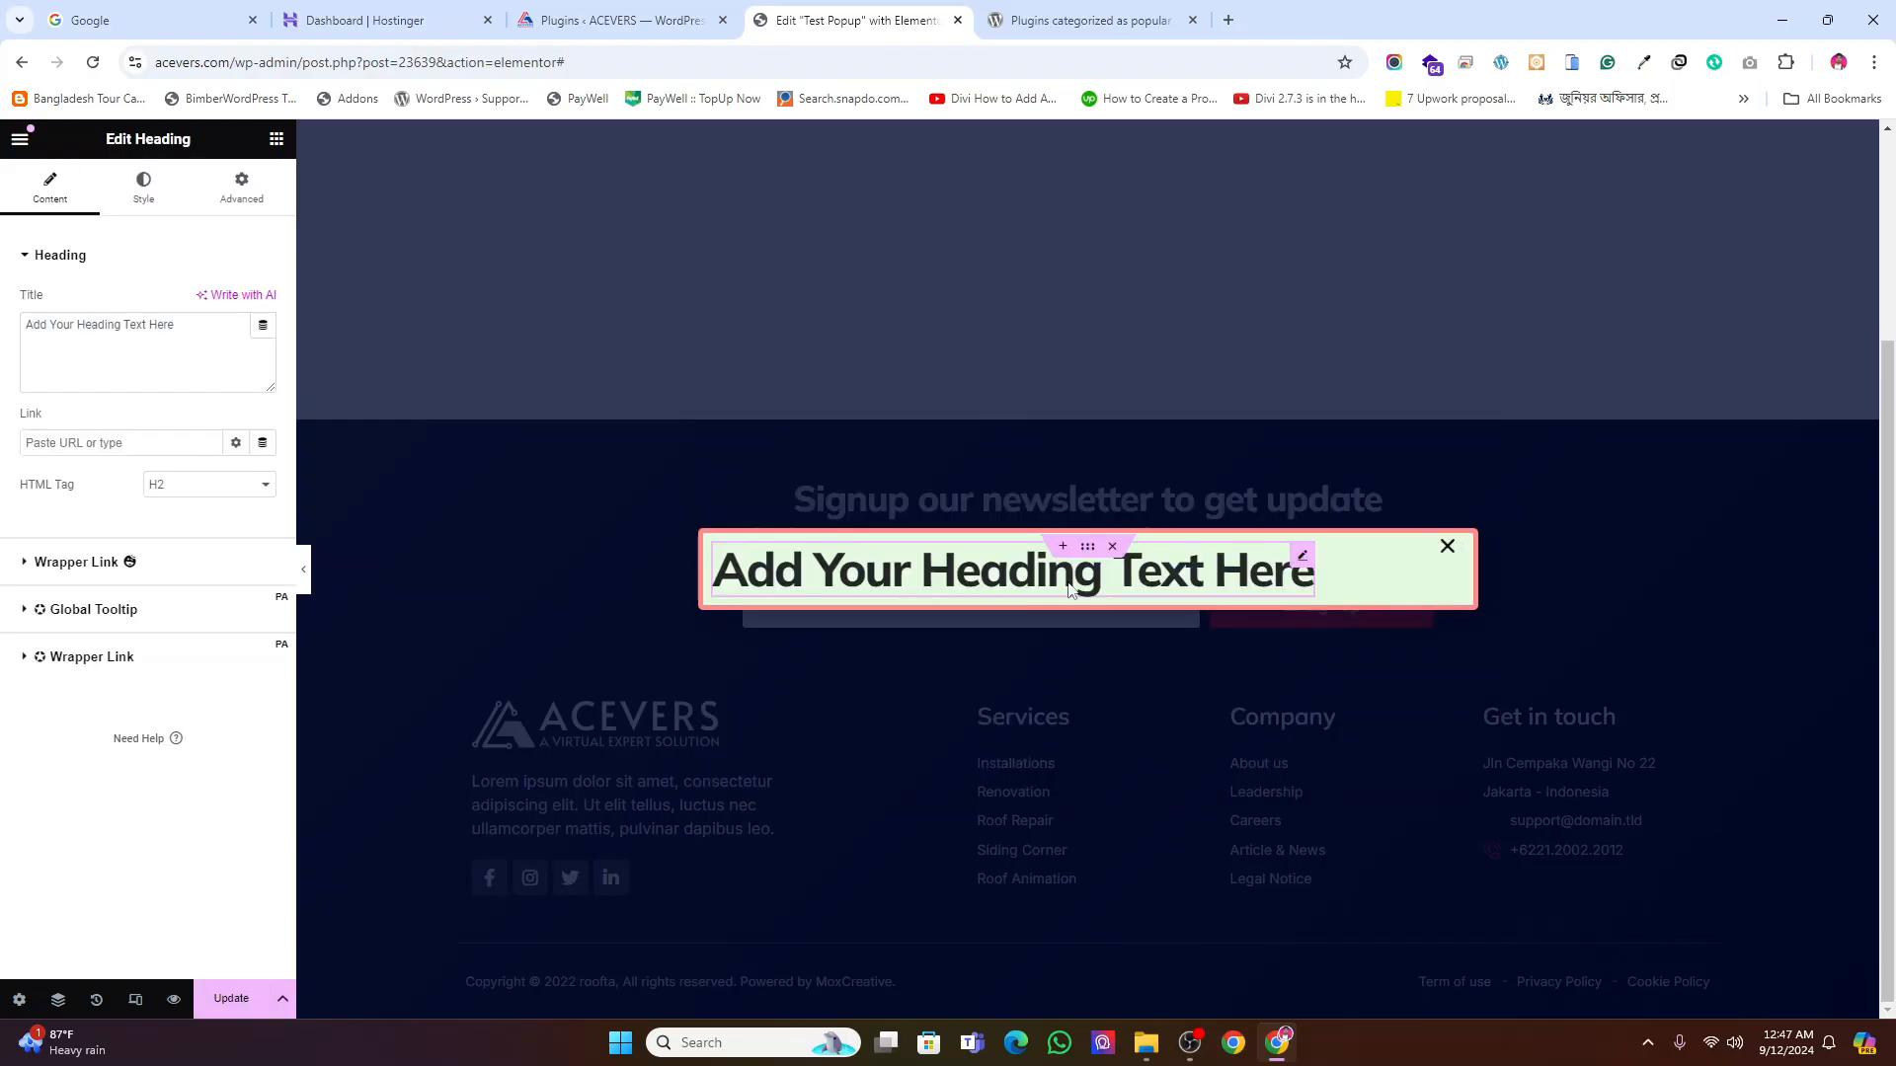
Replace the heading's placeholder title with "Want to show new Video!"
{"action": "double_click", "coordinate": [183, 329]}
{"action": "key", "text": "ctrl+a"}
{"action": "type", "text": "Want to "}
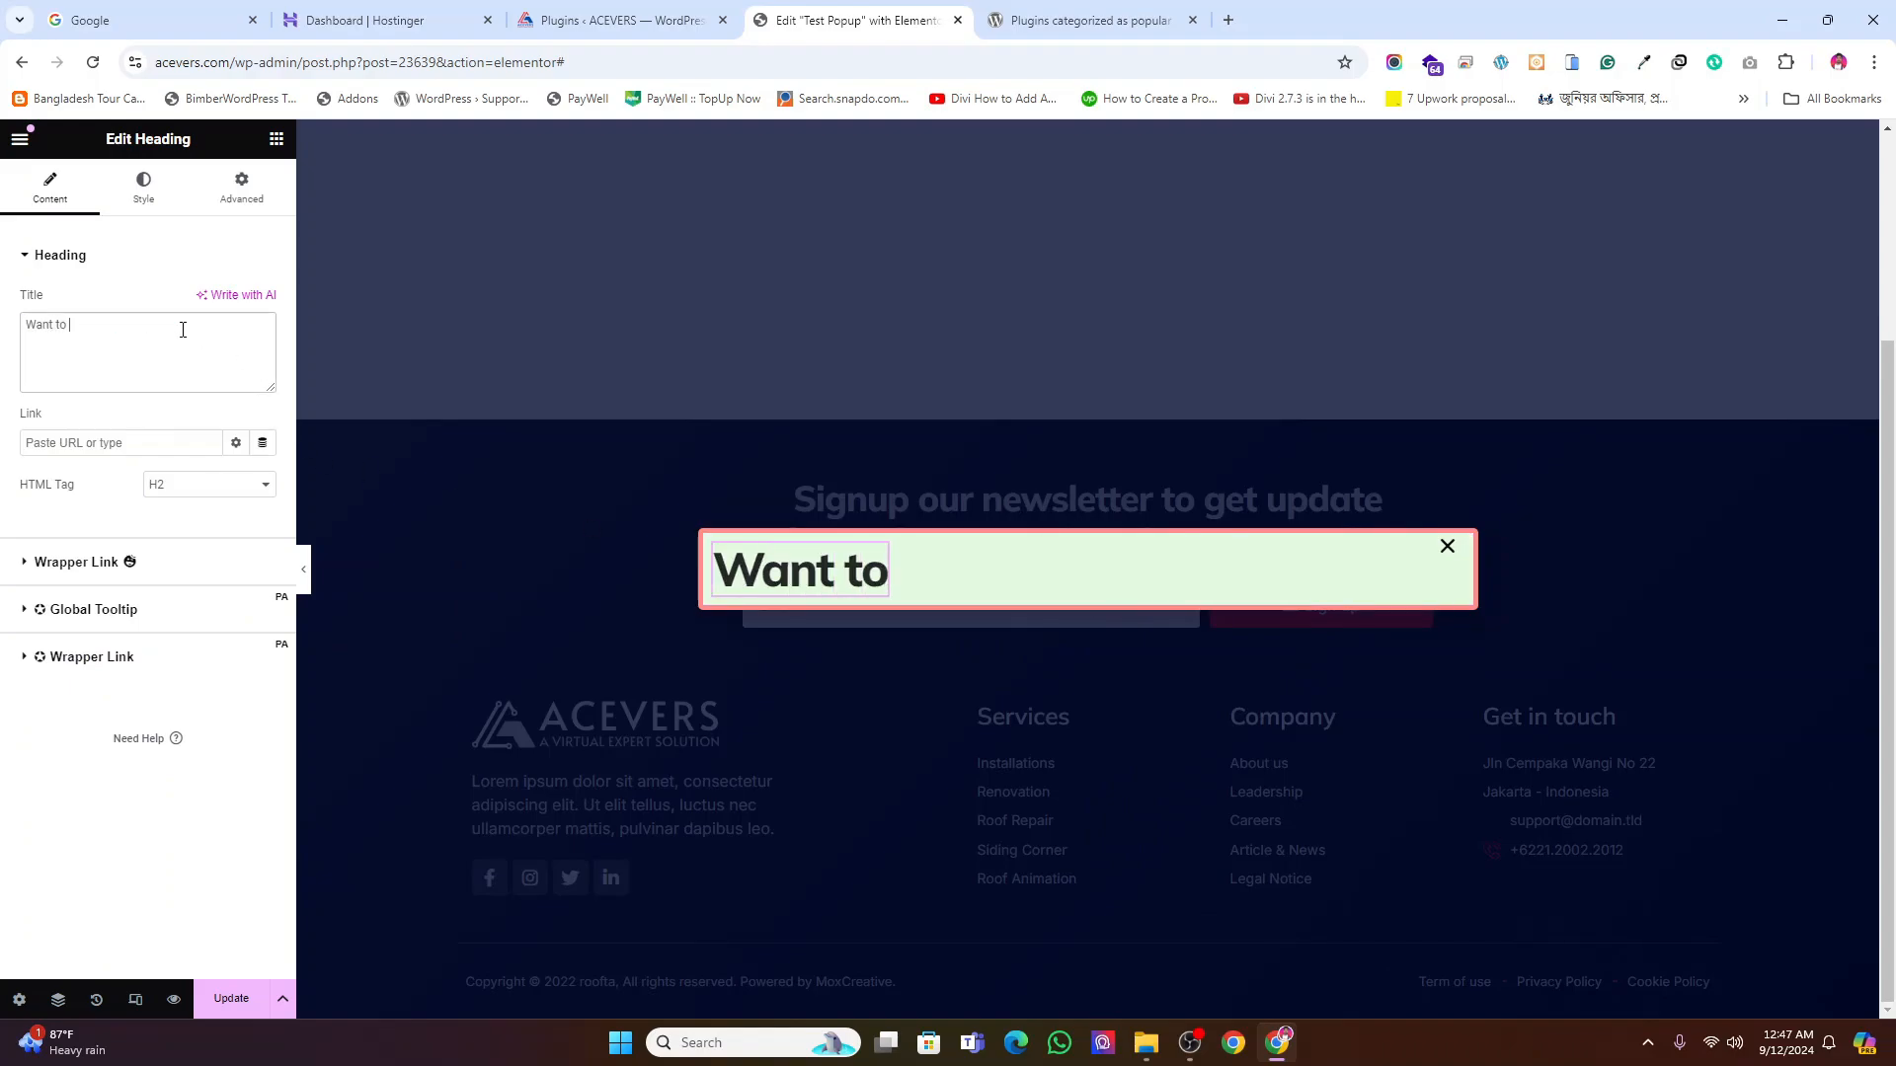
{"action": "type", "text": "show new"}
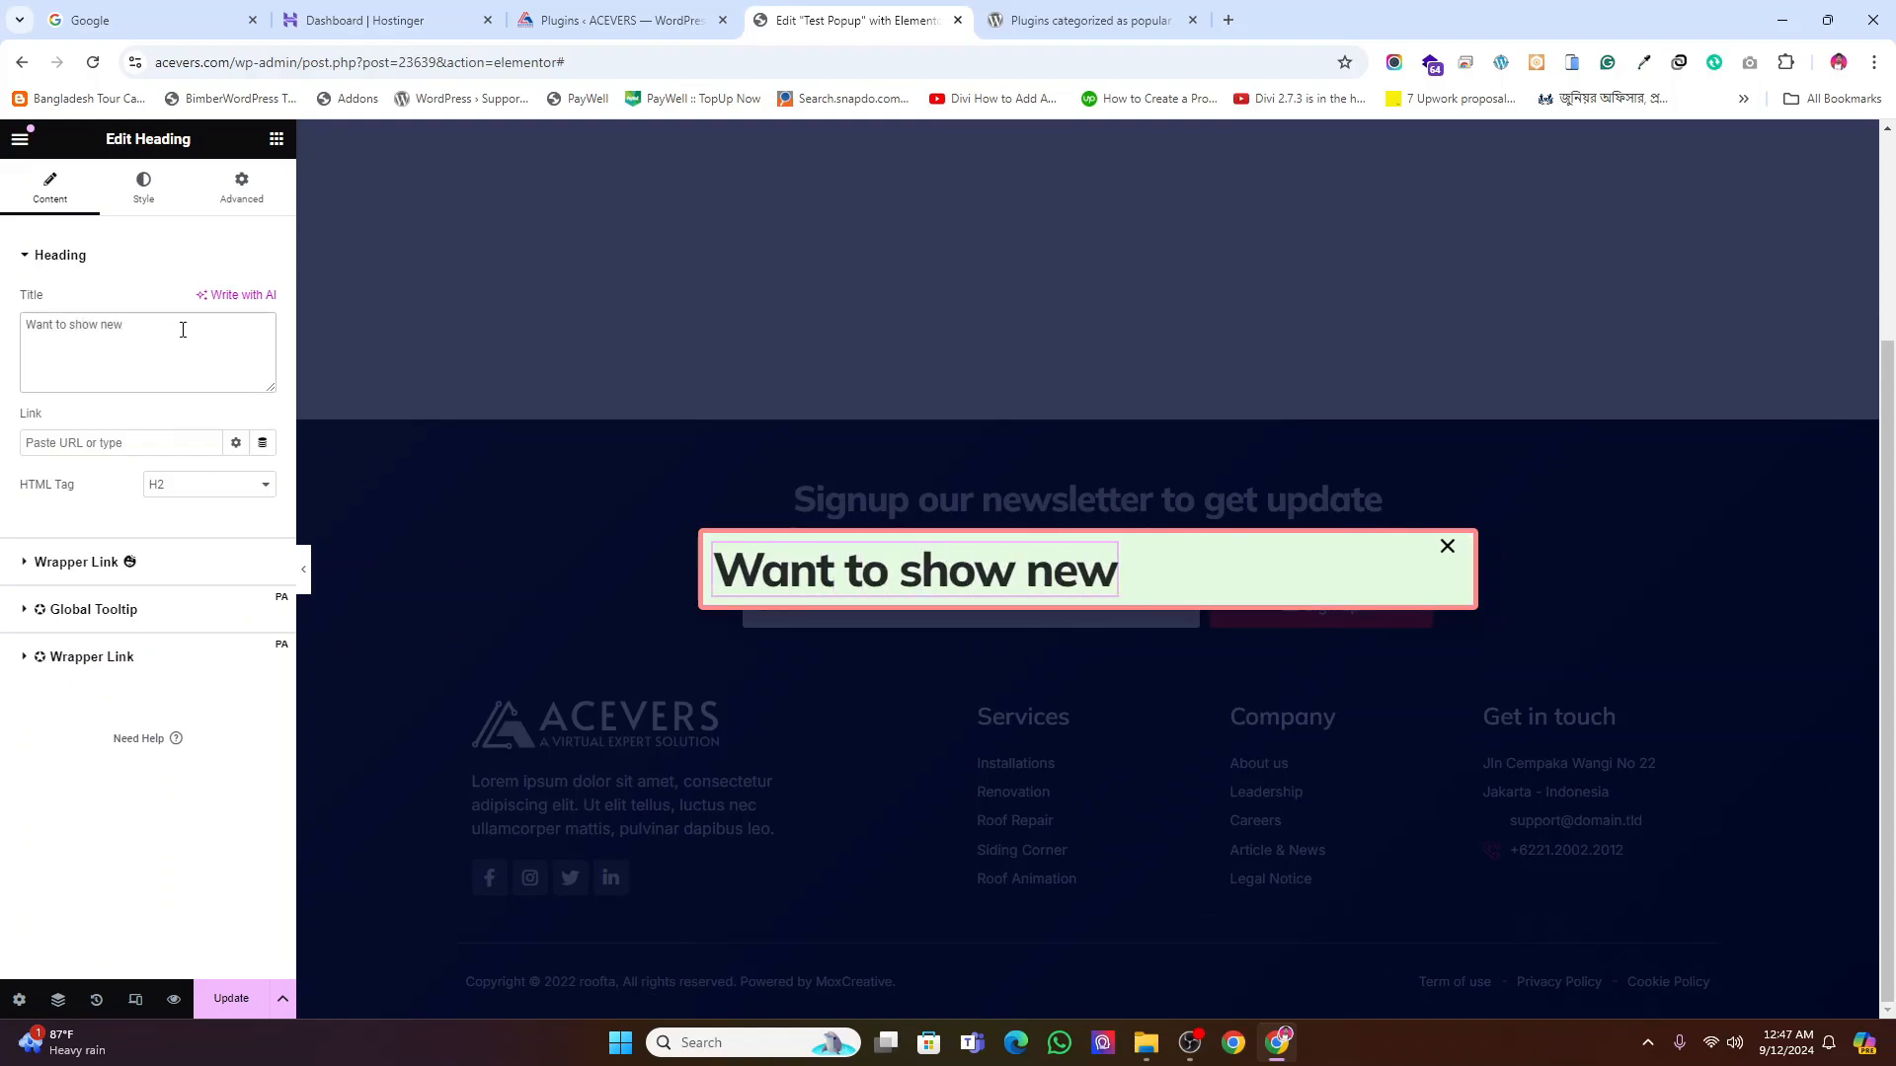
{"action": "type", "text": " Video?"}
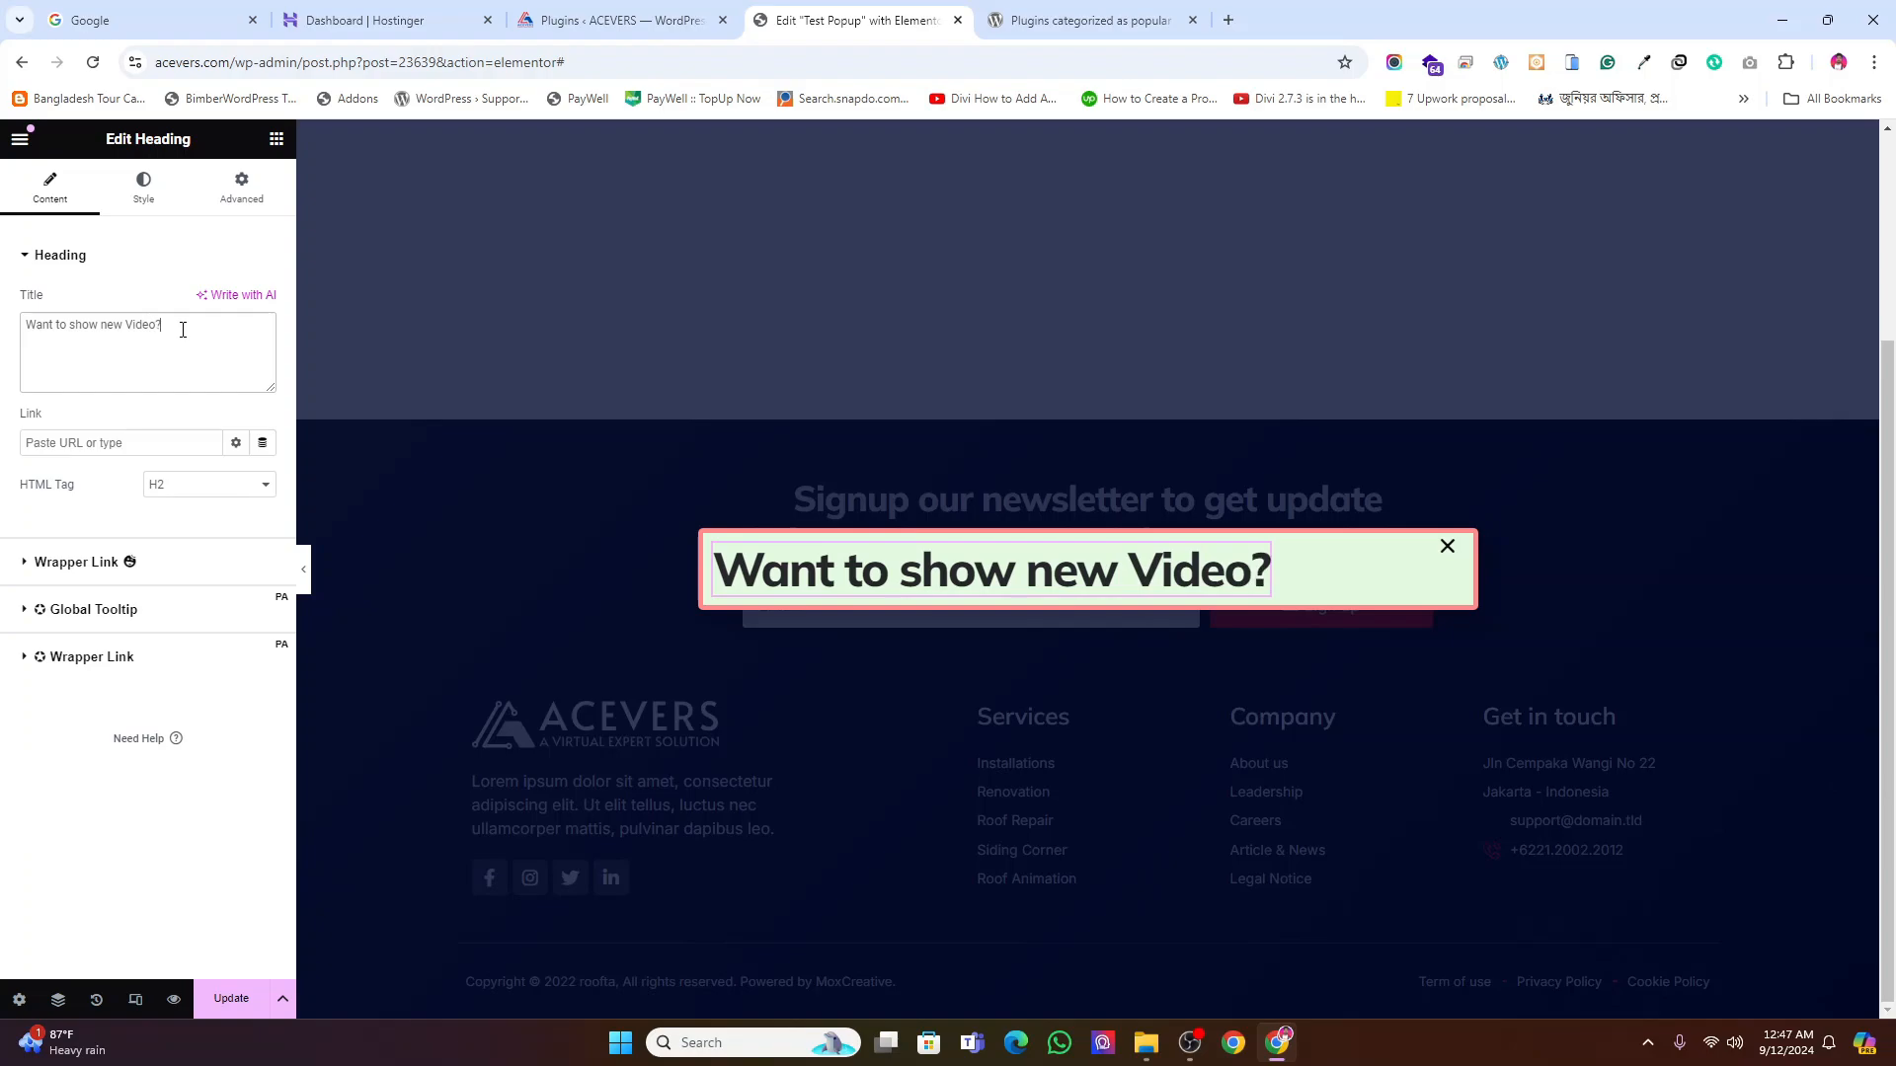
{"action": "key", "text": "BackSpace"}
{"action": "type", "text": "!"}
{"action": "left_click", "coordinate": [143, 185]}
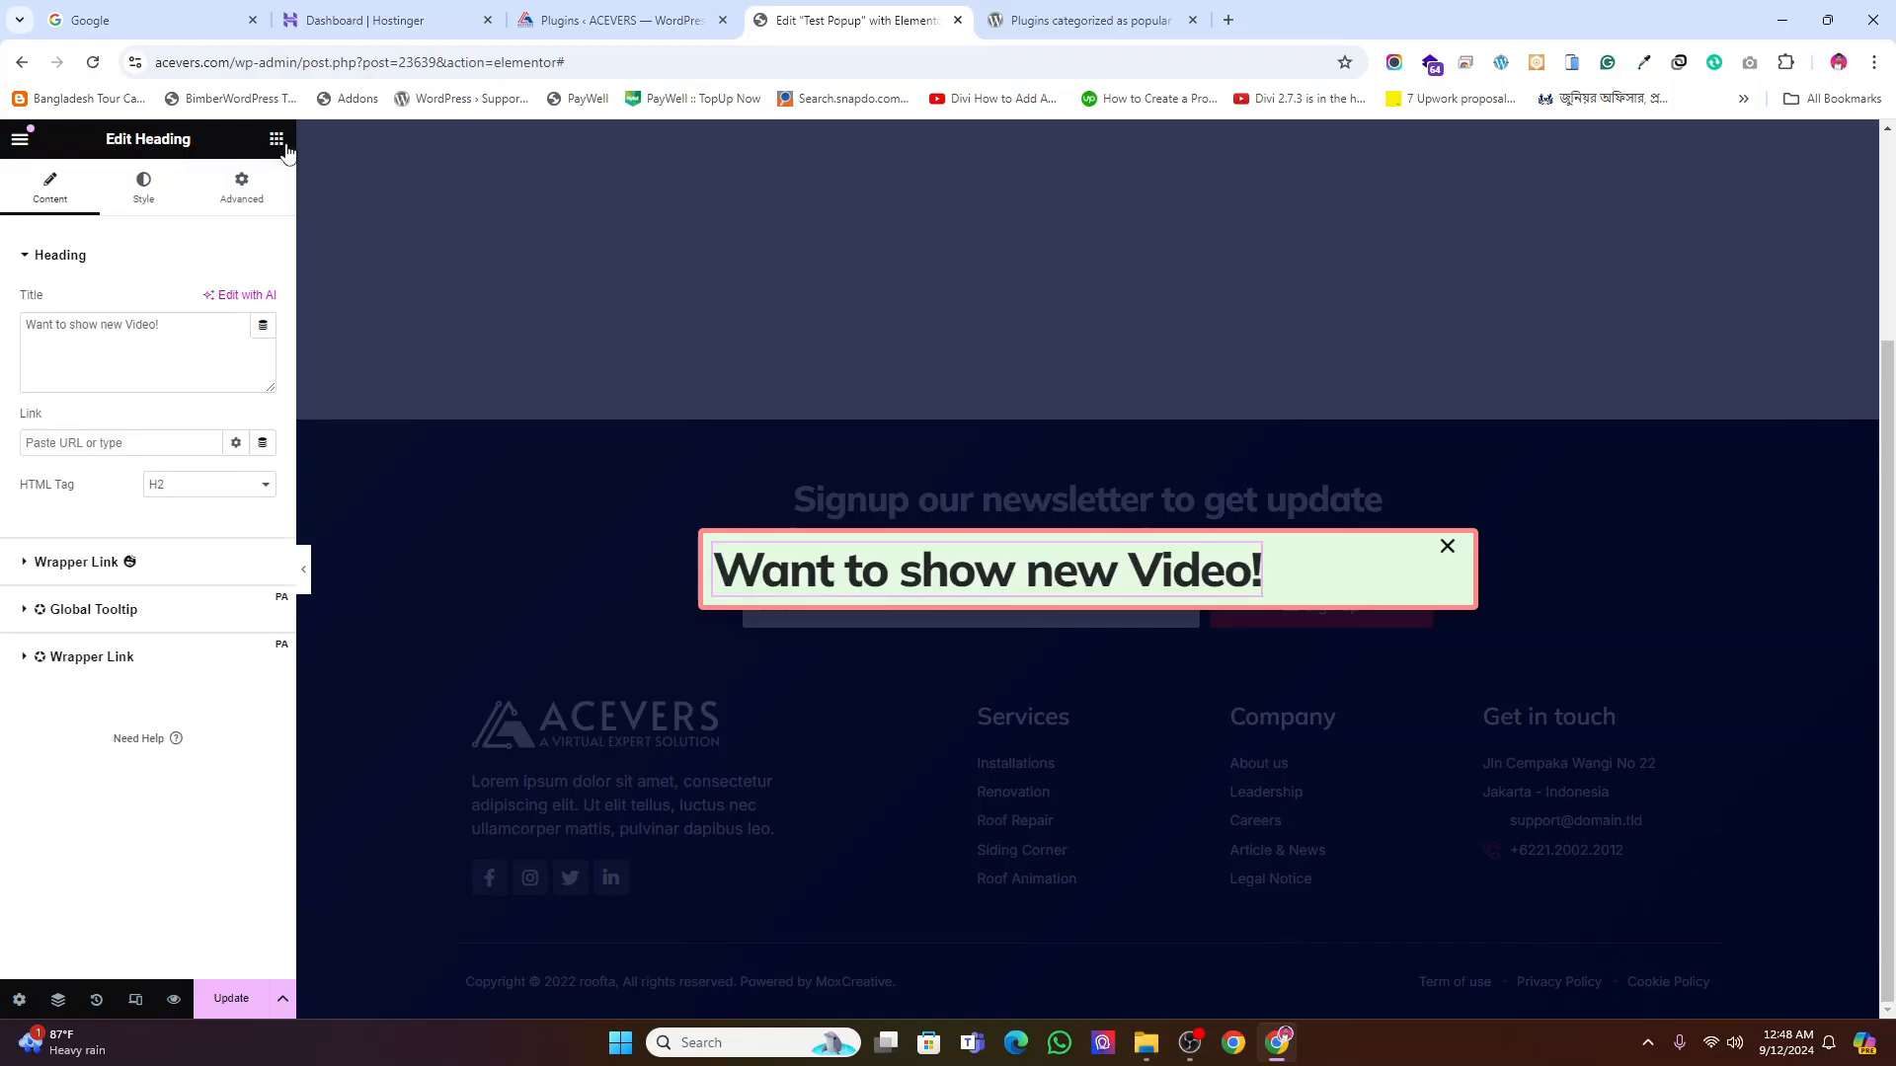
Add a nested Container inside the popup's row container and put the heading in it
{"action": "left_click", "coordinate": [277, 140]}
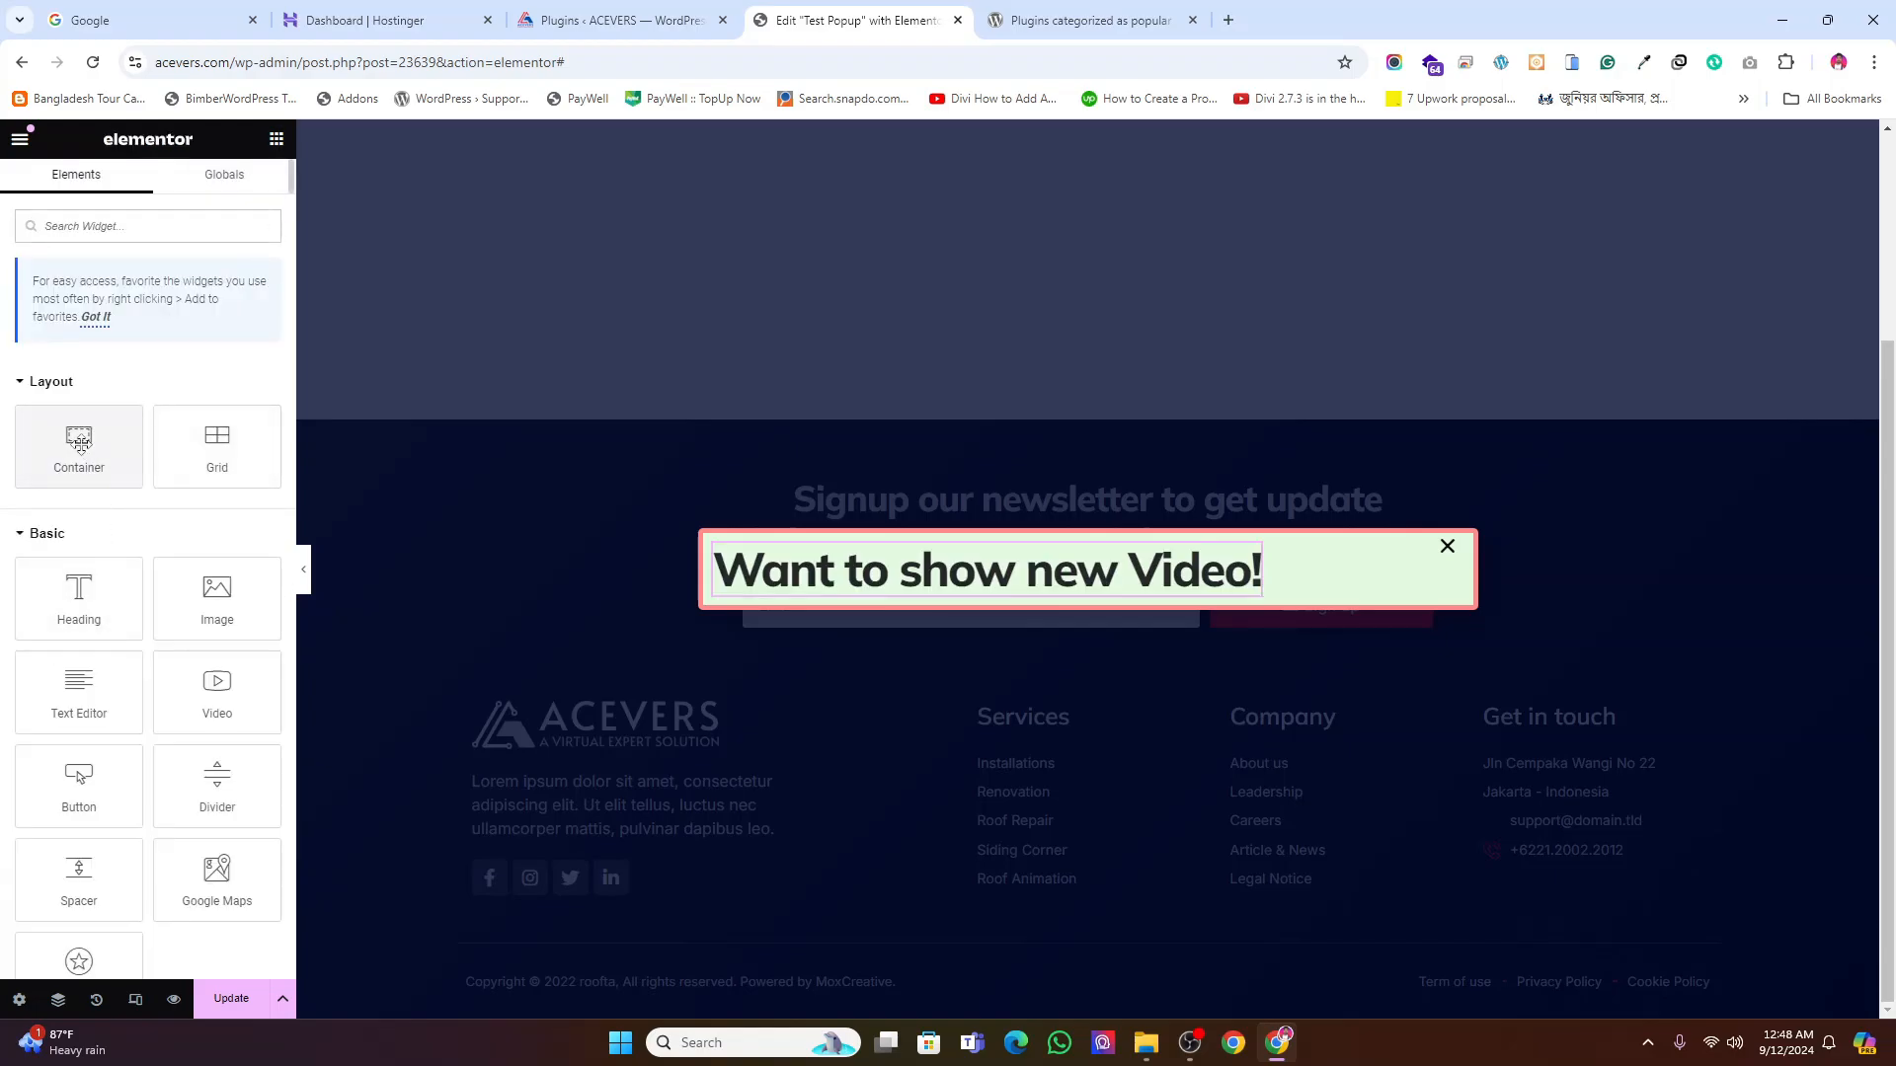
{"action": "left_click_drag", "start_coordinate": [80, 443], "coordinate": [874, 587]}
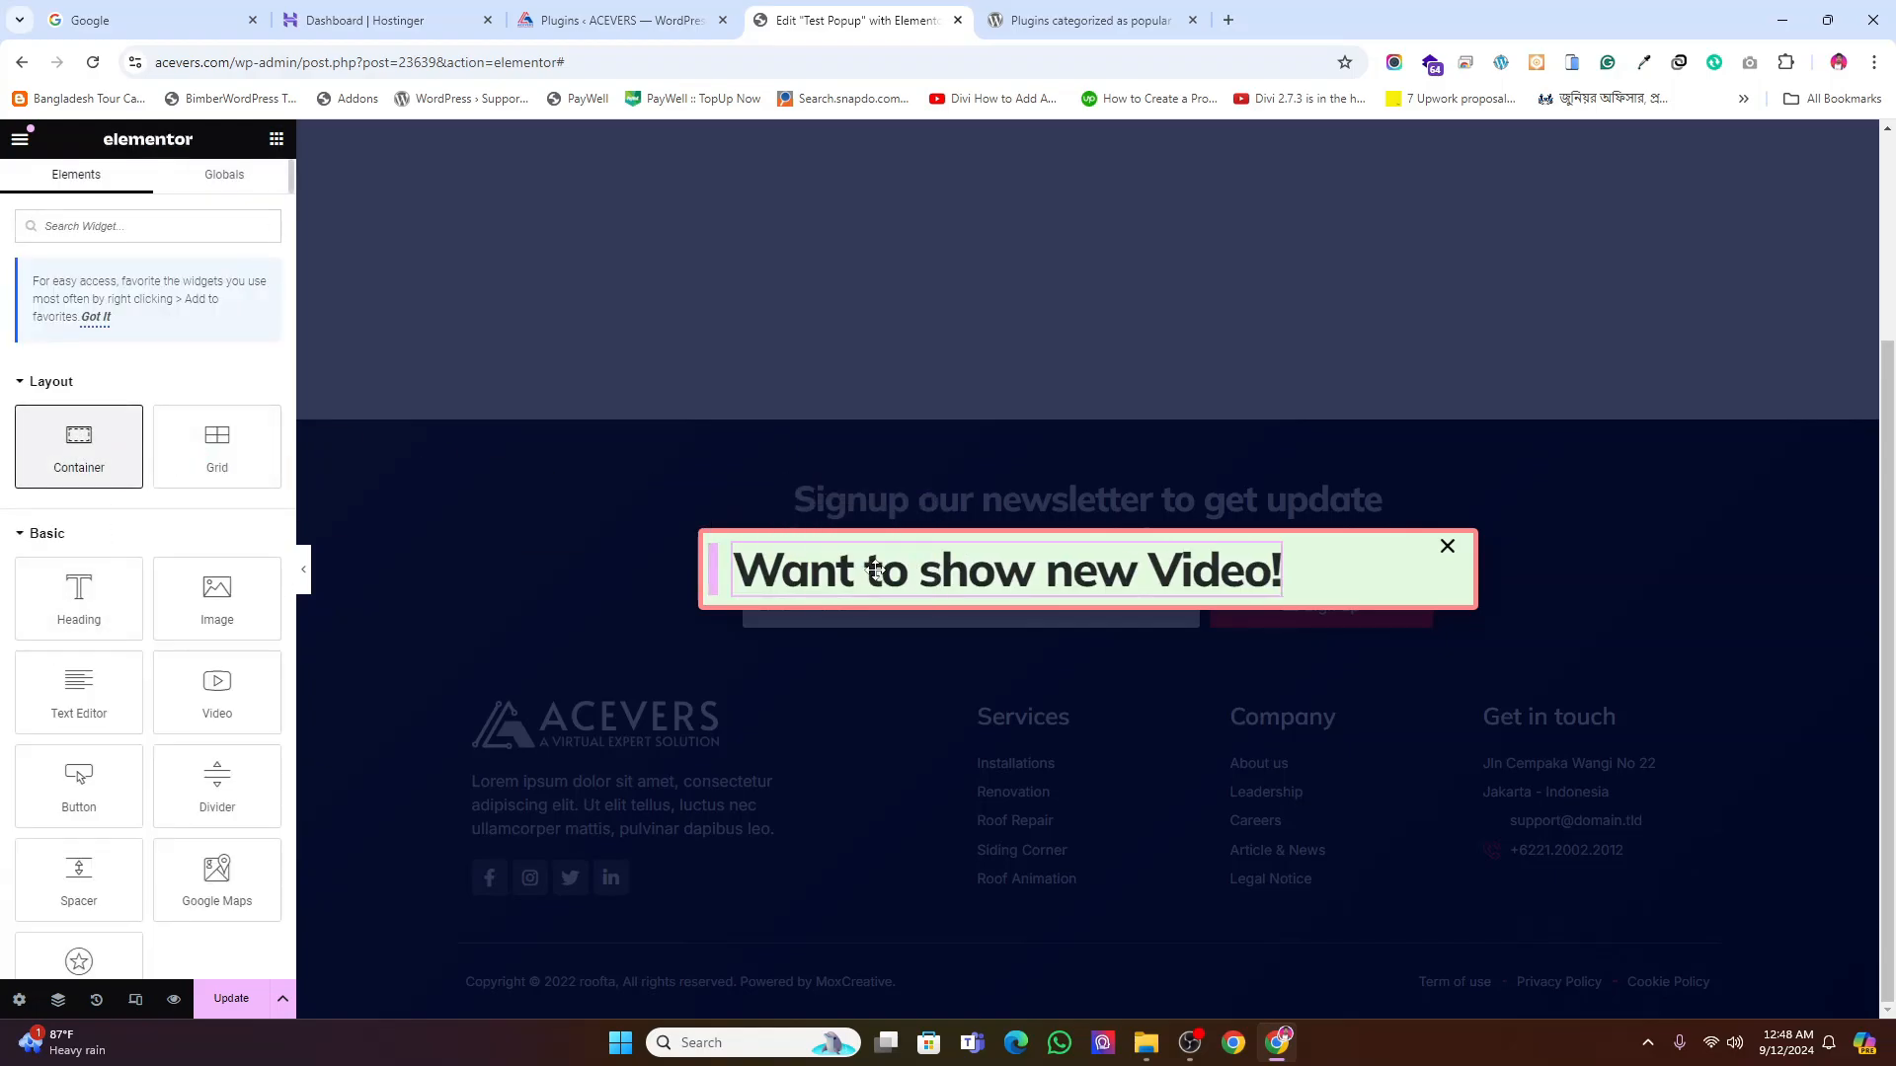
{"action": "key", "text": "ctrl+z"}
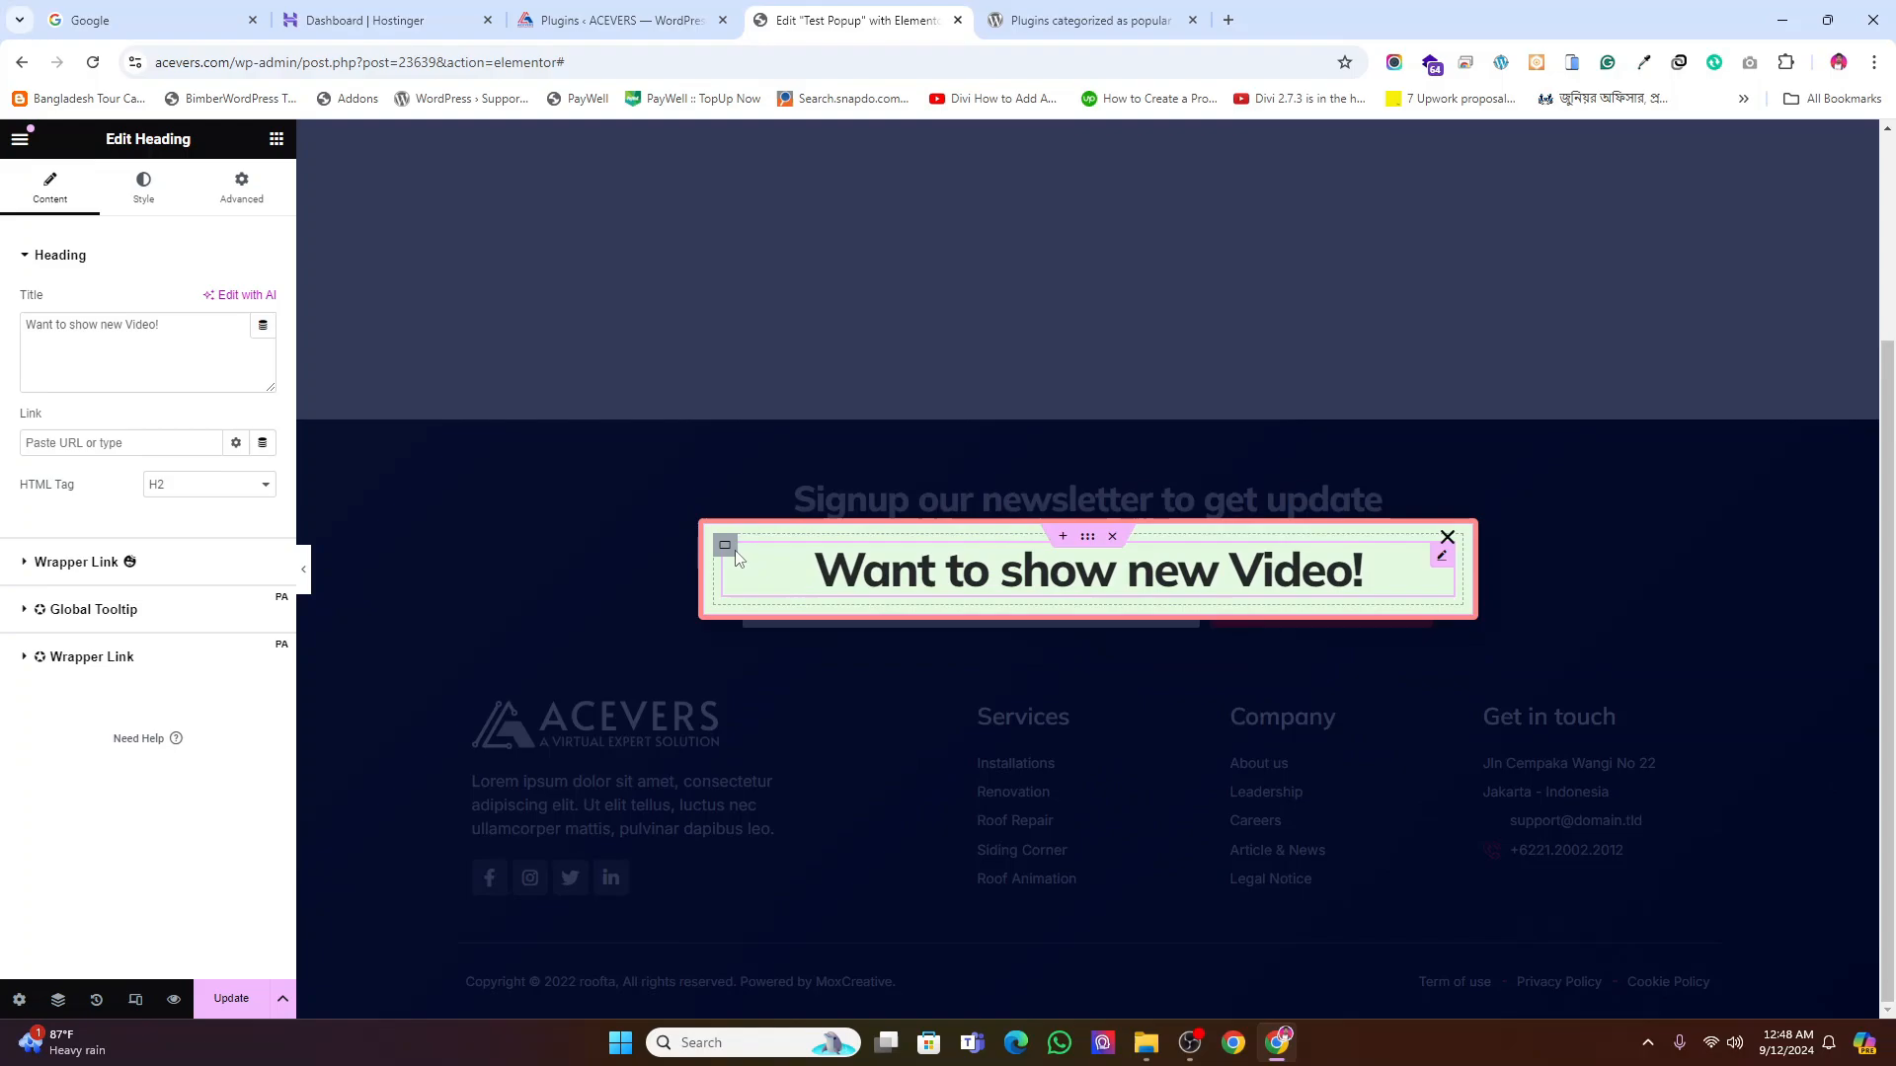
Place a Button widget below the "Want to show new Video!" heading in the popup's container
{"action": "left_click", "coordinate": [1383, 577]}
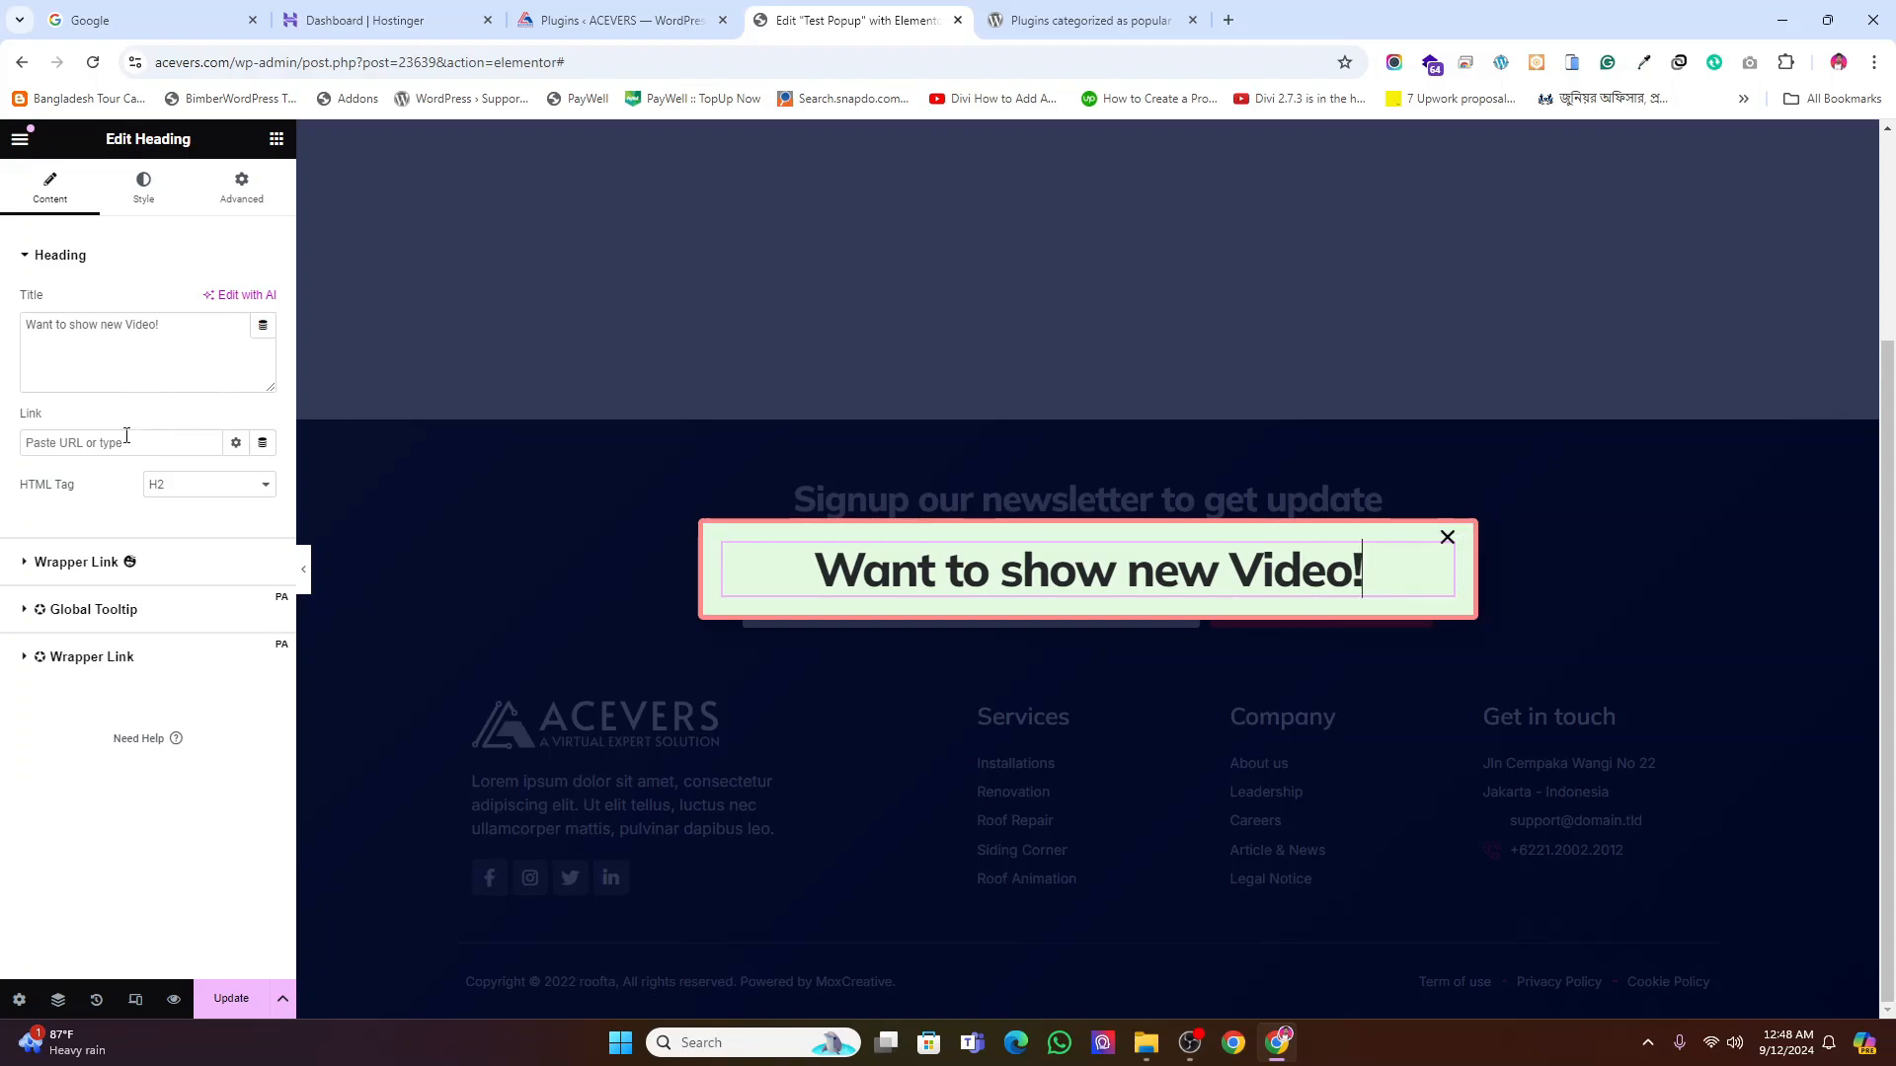
{"action": "left_click", "coordinate": [276, 138]}
{"action": "scroll", "coordinate": [176, 682], "scroll_direction": "down", "scroll_amount": 2}
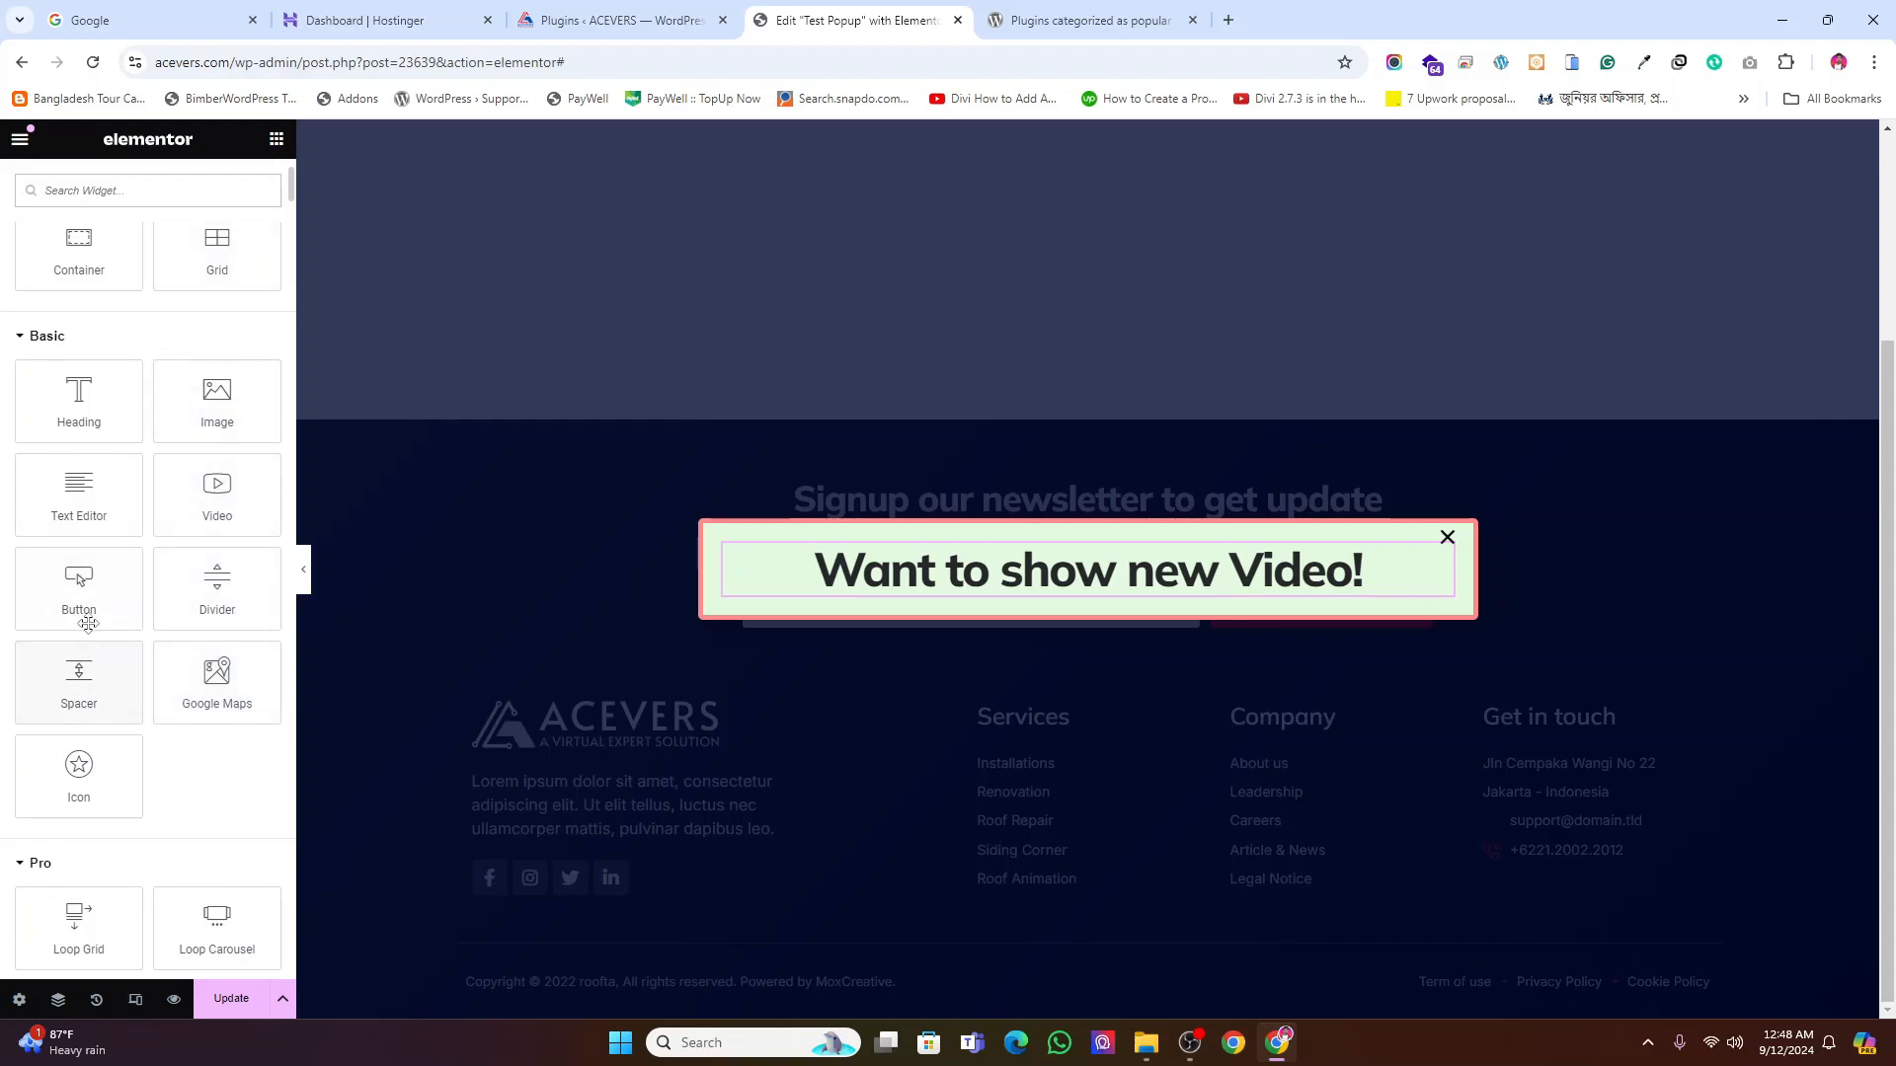
{"action": "left_click_drag", "start_coordinate": [119, 592], "coordinate": [1072, 577]}
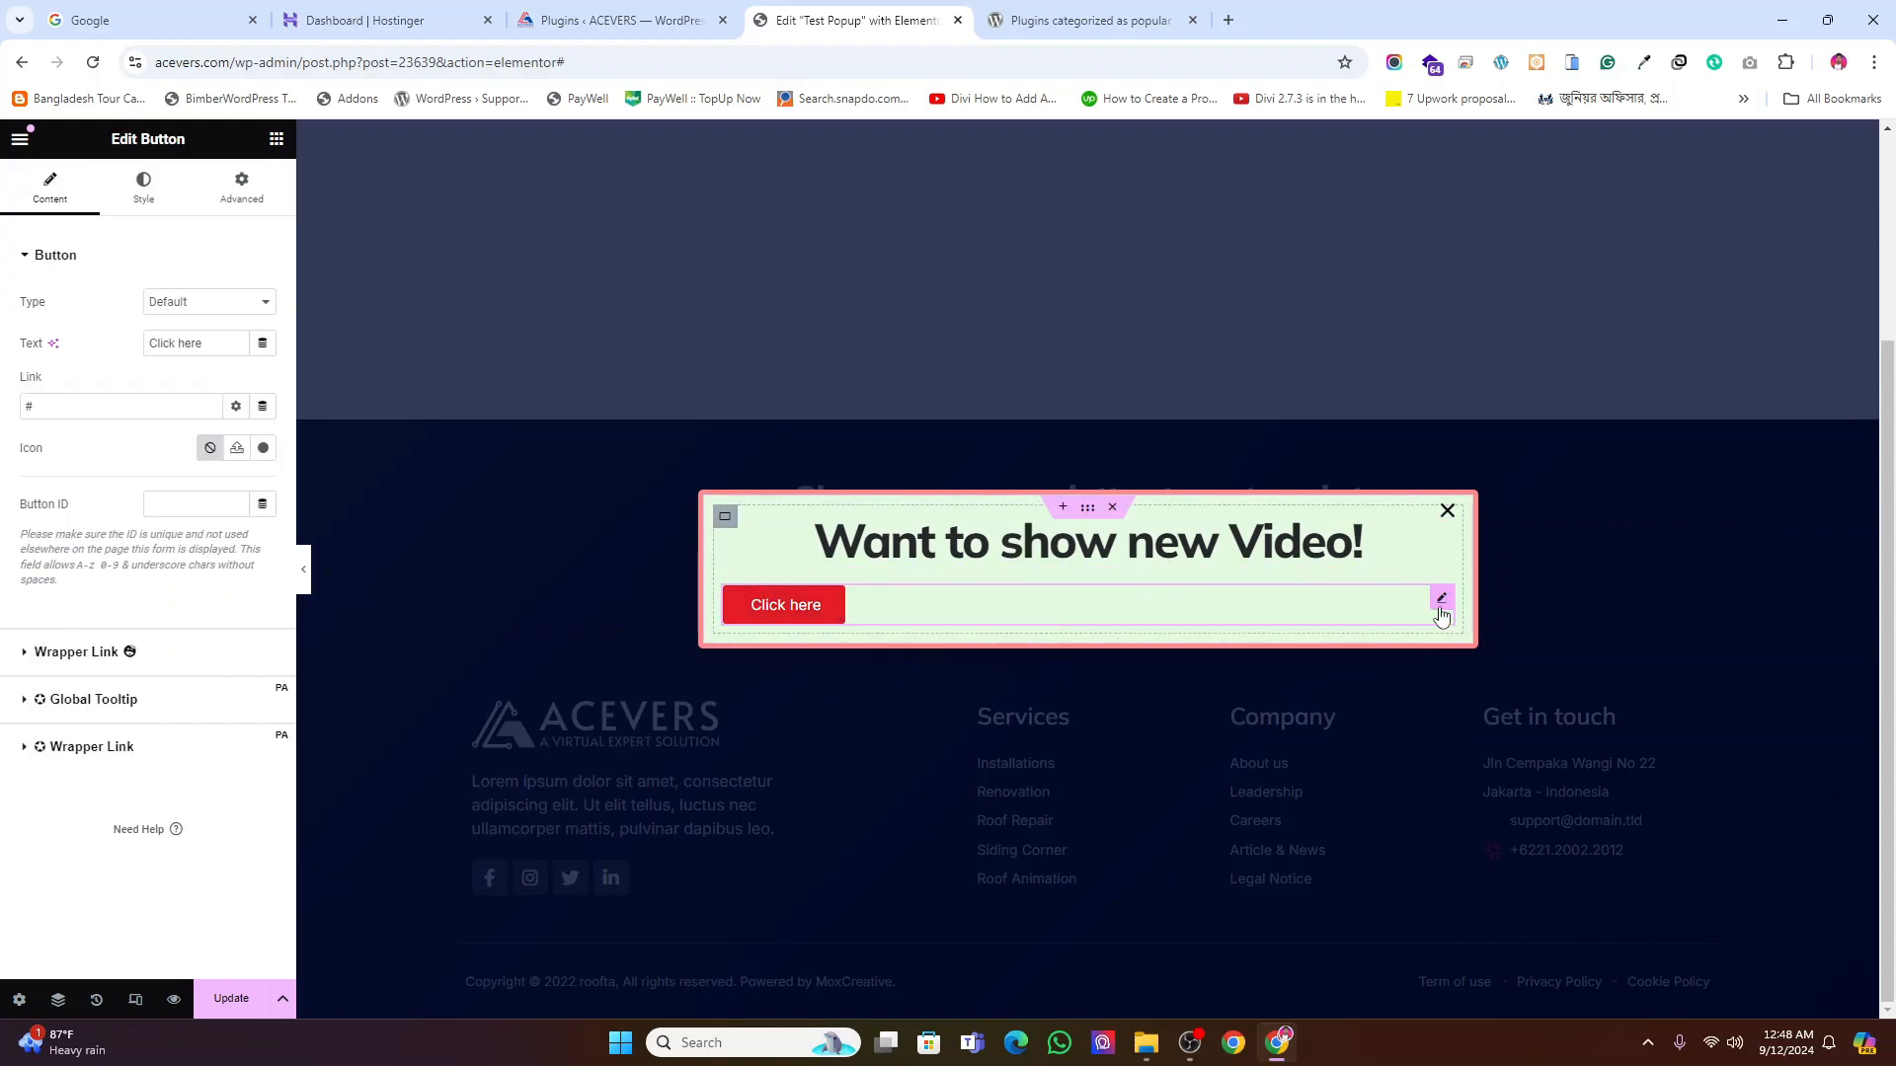
Set the button's type to Success, trying Warning first, and center the button horizontally
{"action": "left_click", "coordinate": [230, 303]}
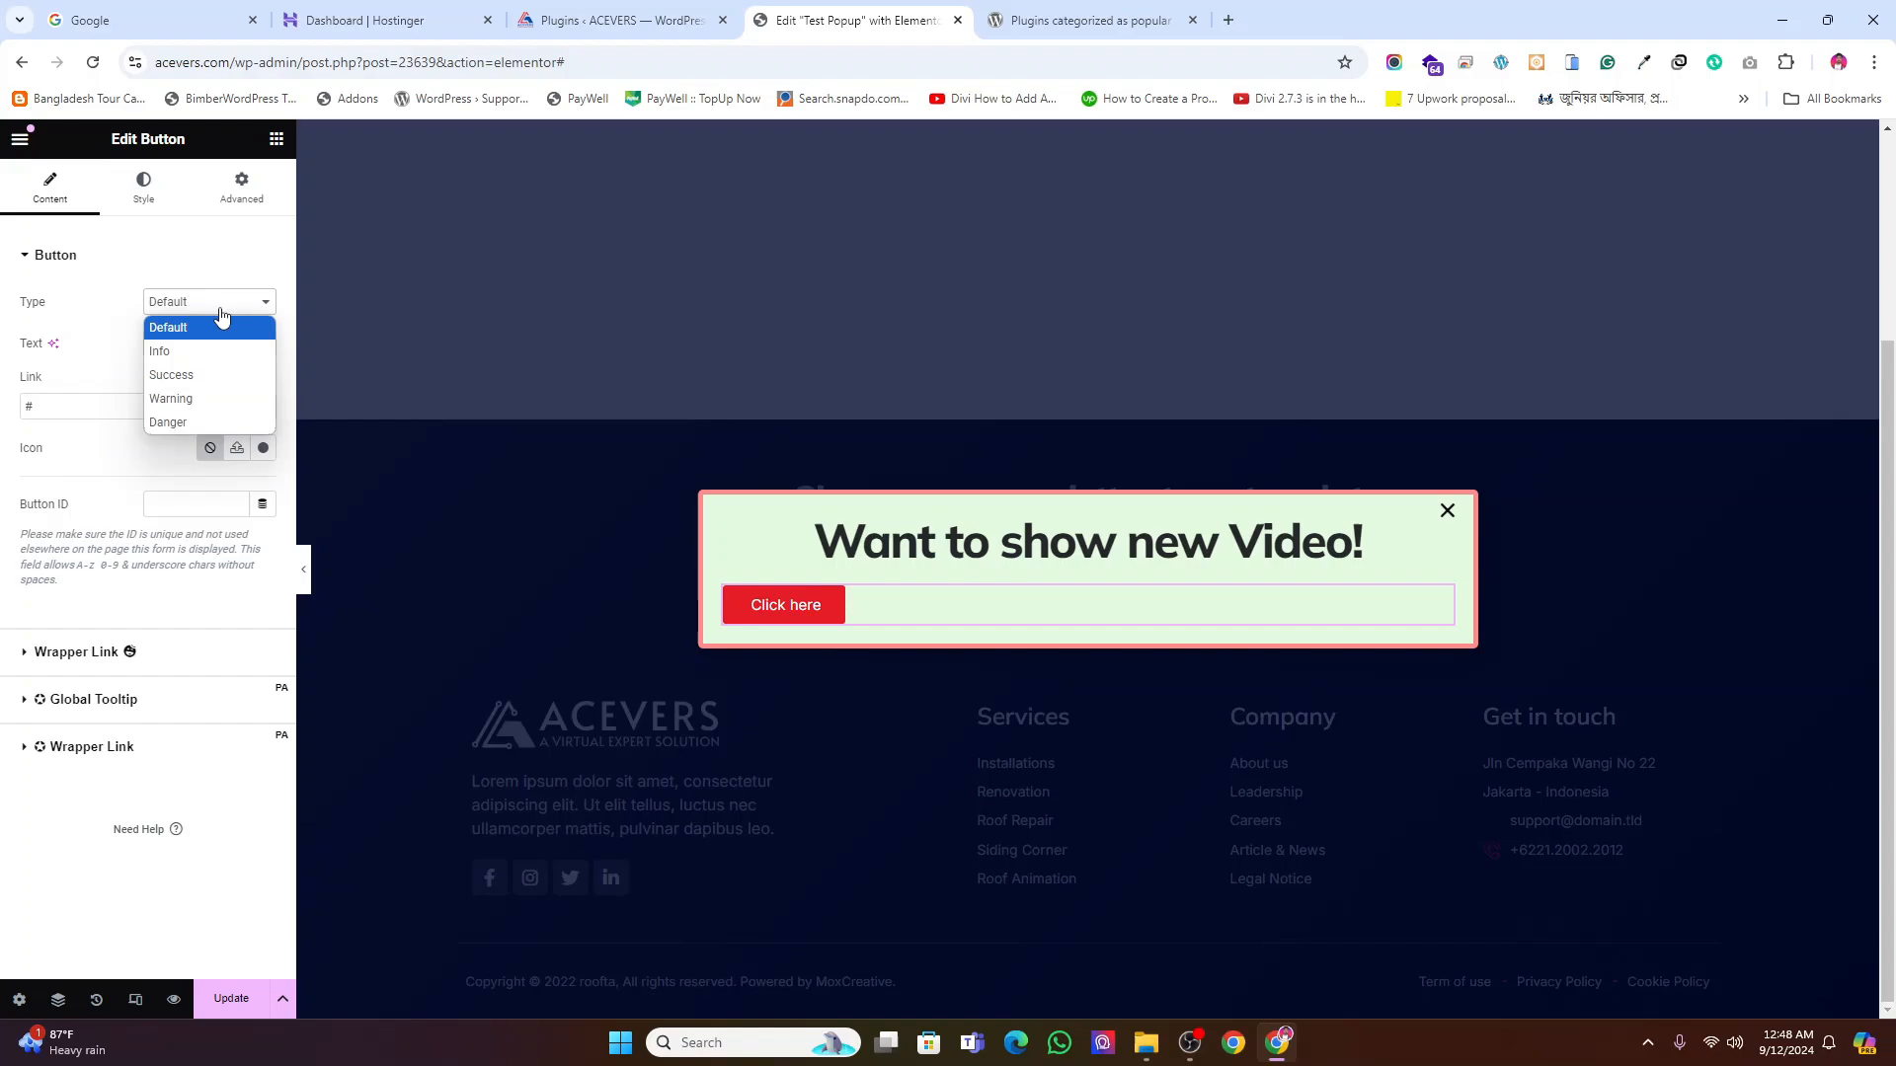
{"action": "left_click", "coordinate": [197, 395]}
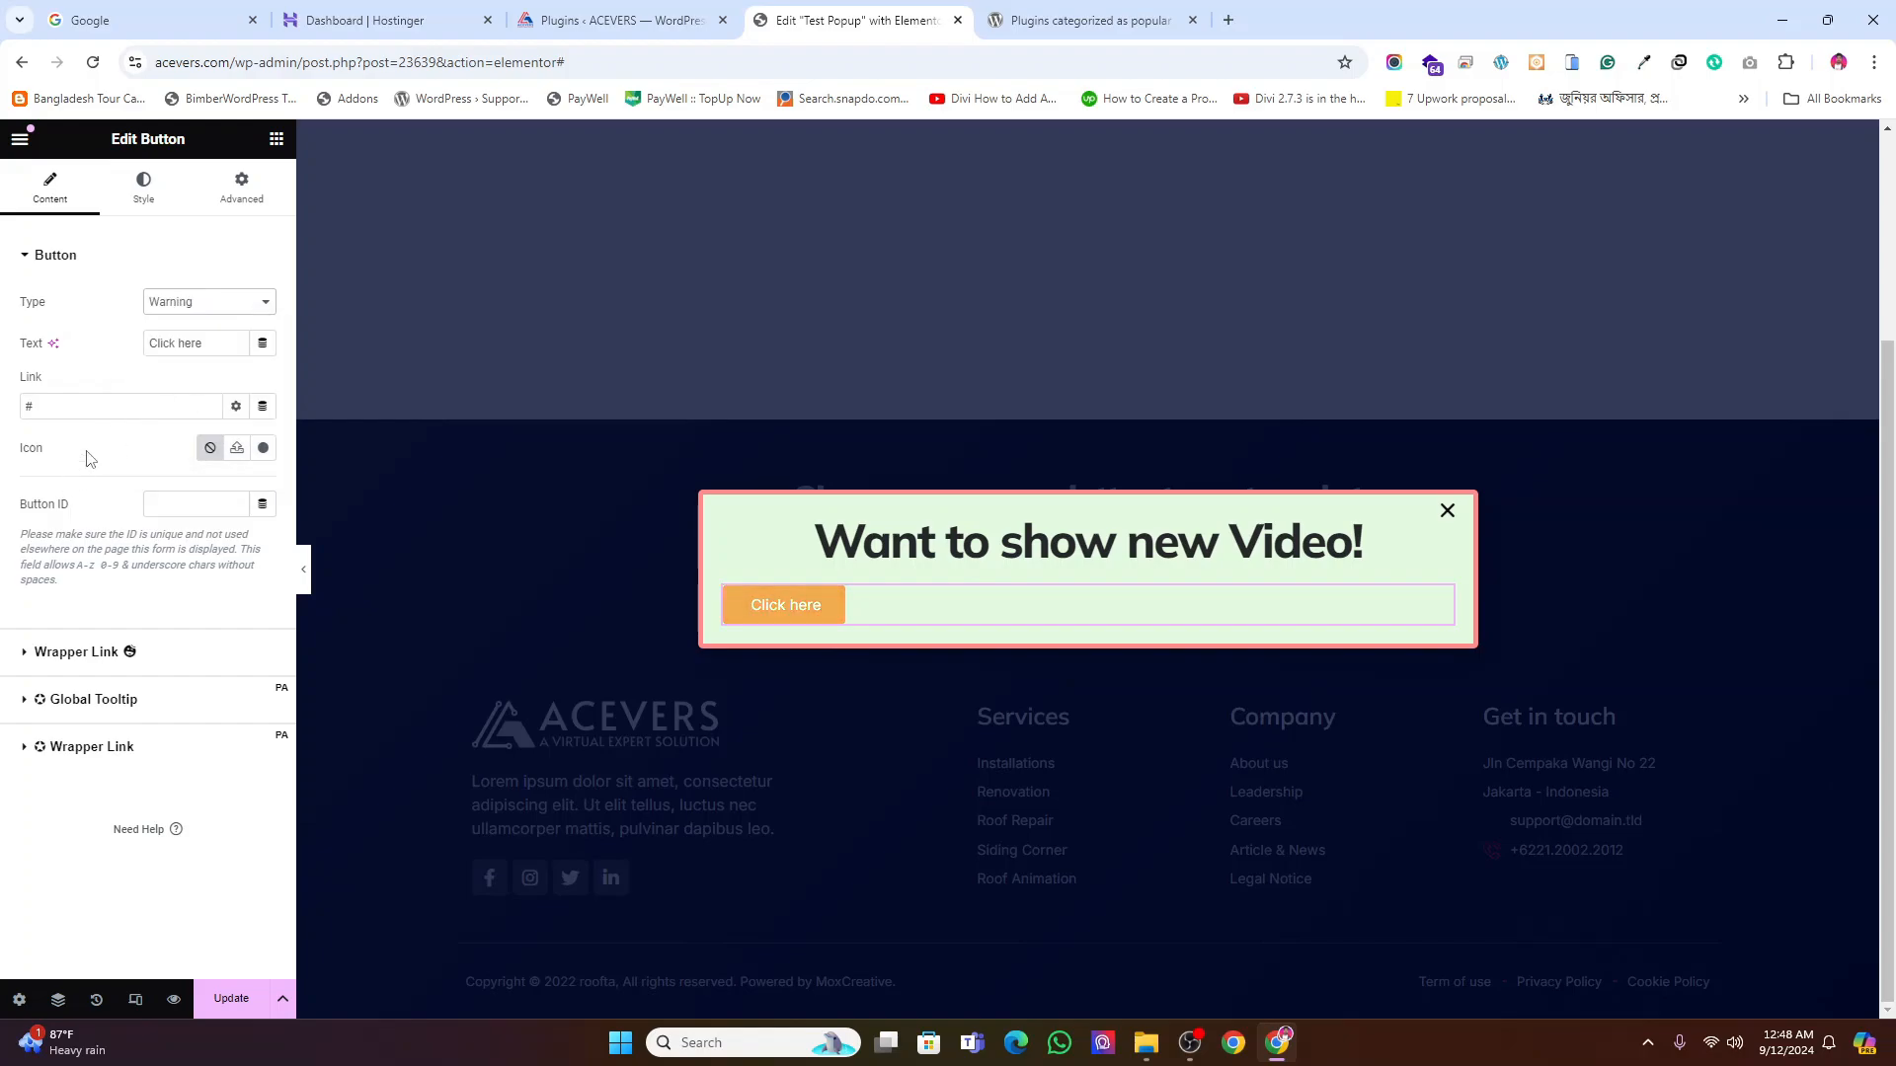
{"action": "left_click", "coordinate": [170, 306]}
{"action": "left_click", "coordinate": [190, 374]}
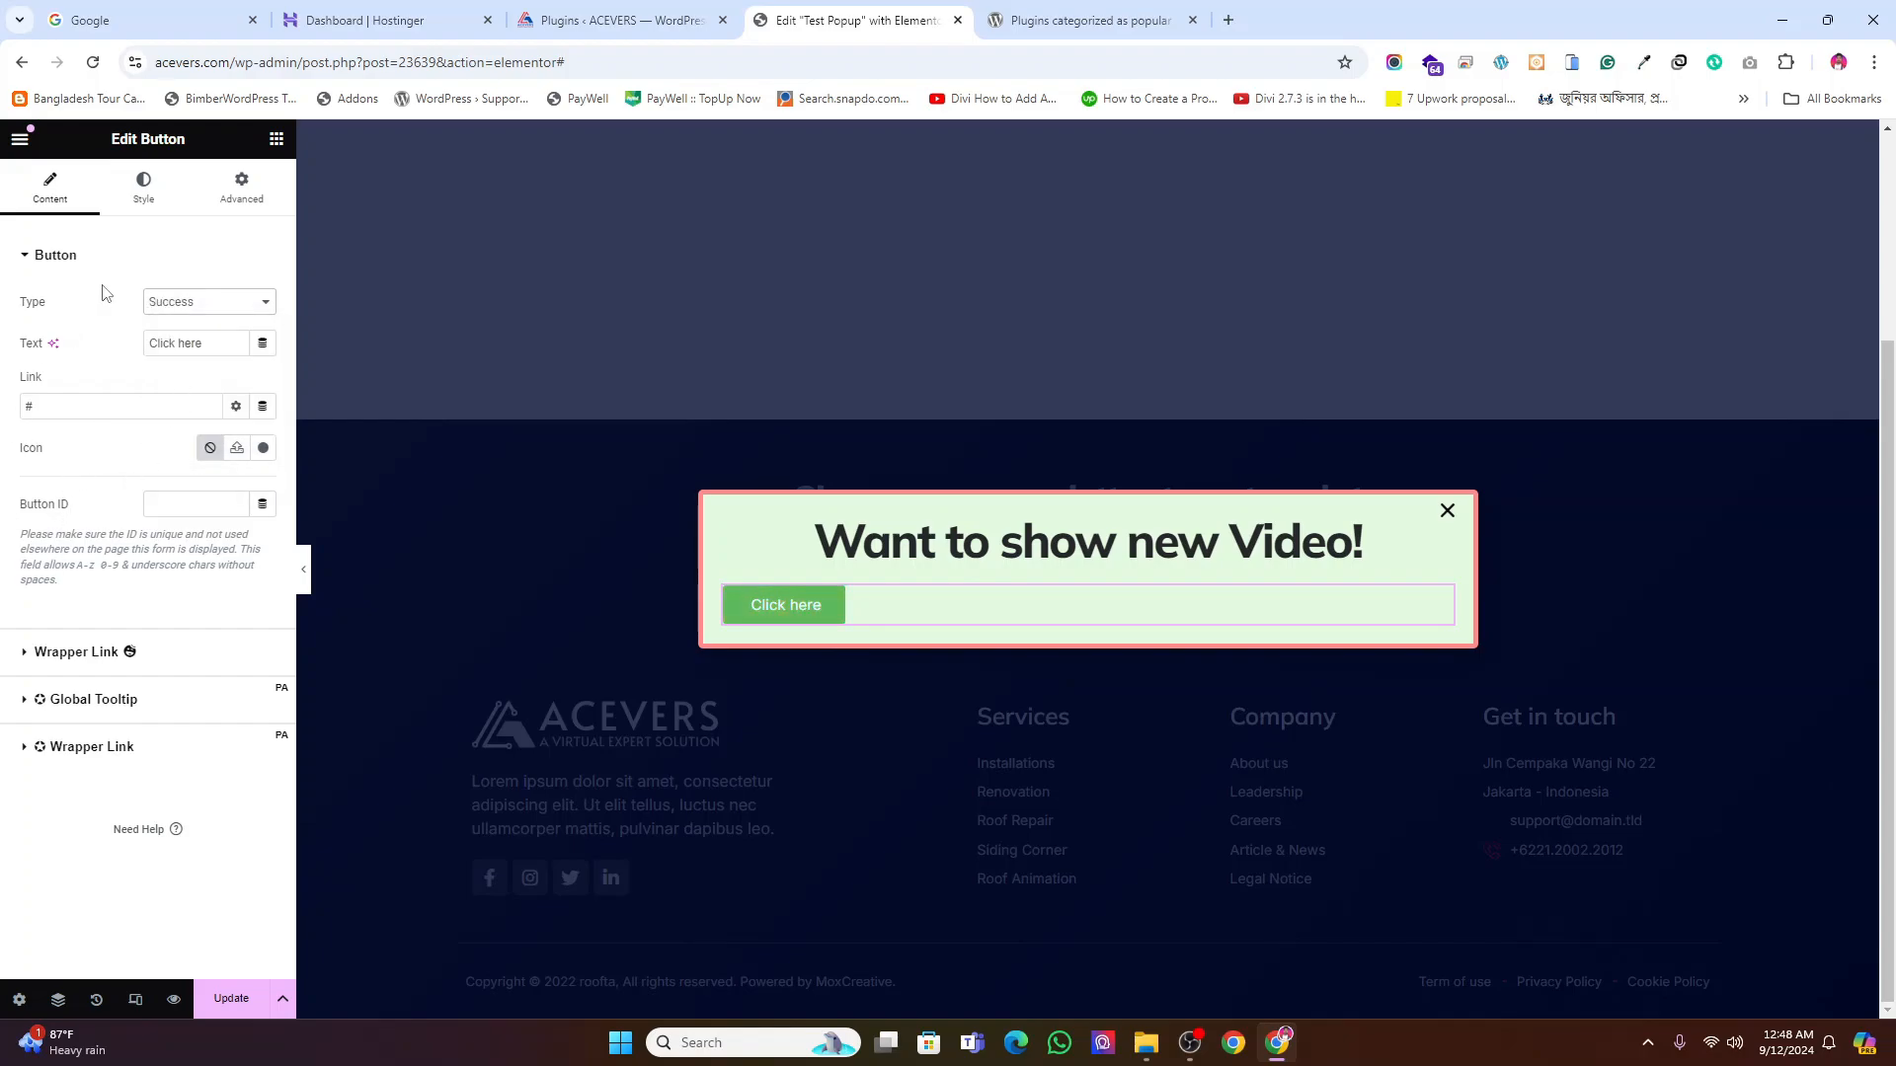
{"action": "left_click", "coordinate": [143, 188]}
{"action": "left_click", "coordinate": [210, 343]}
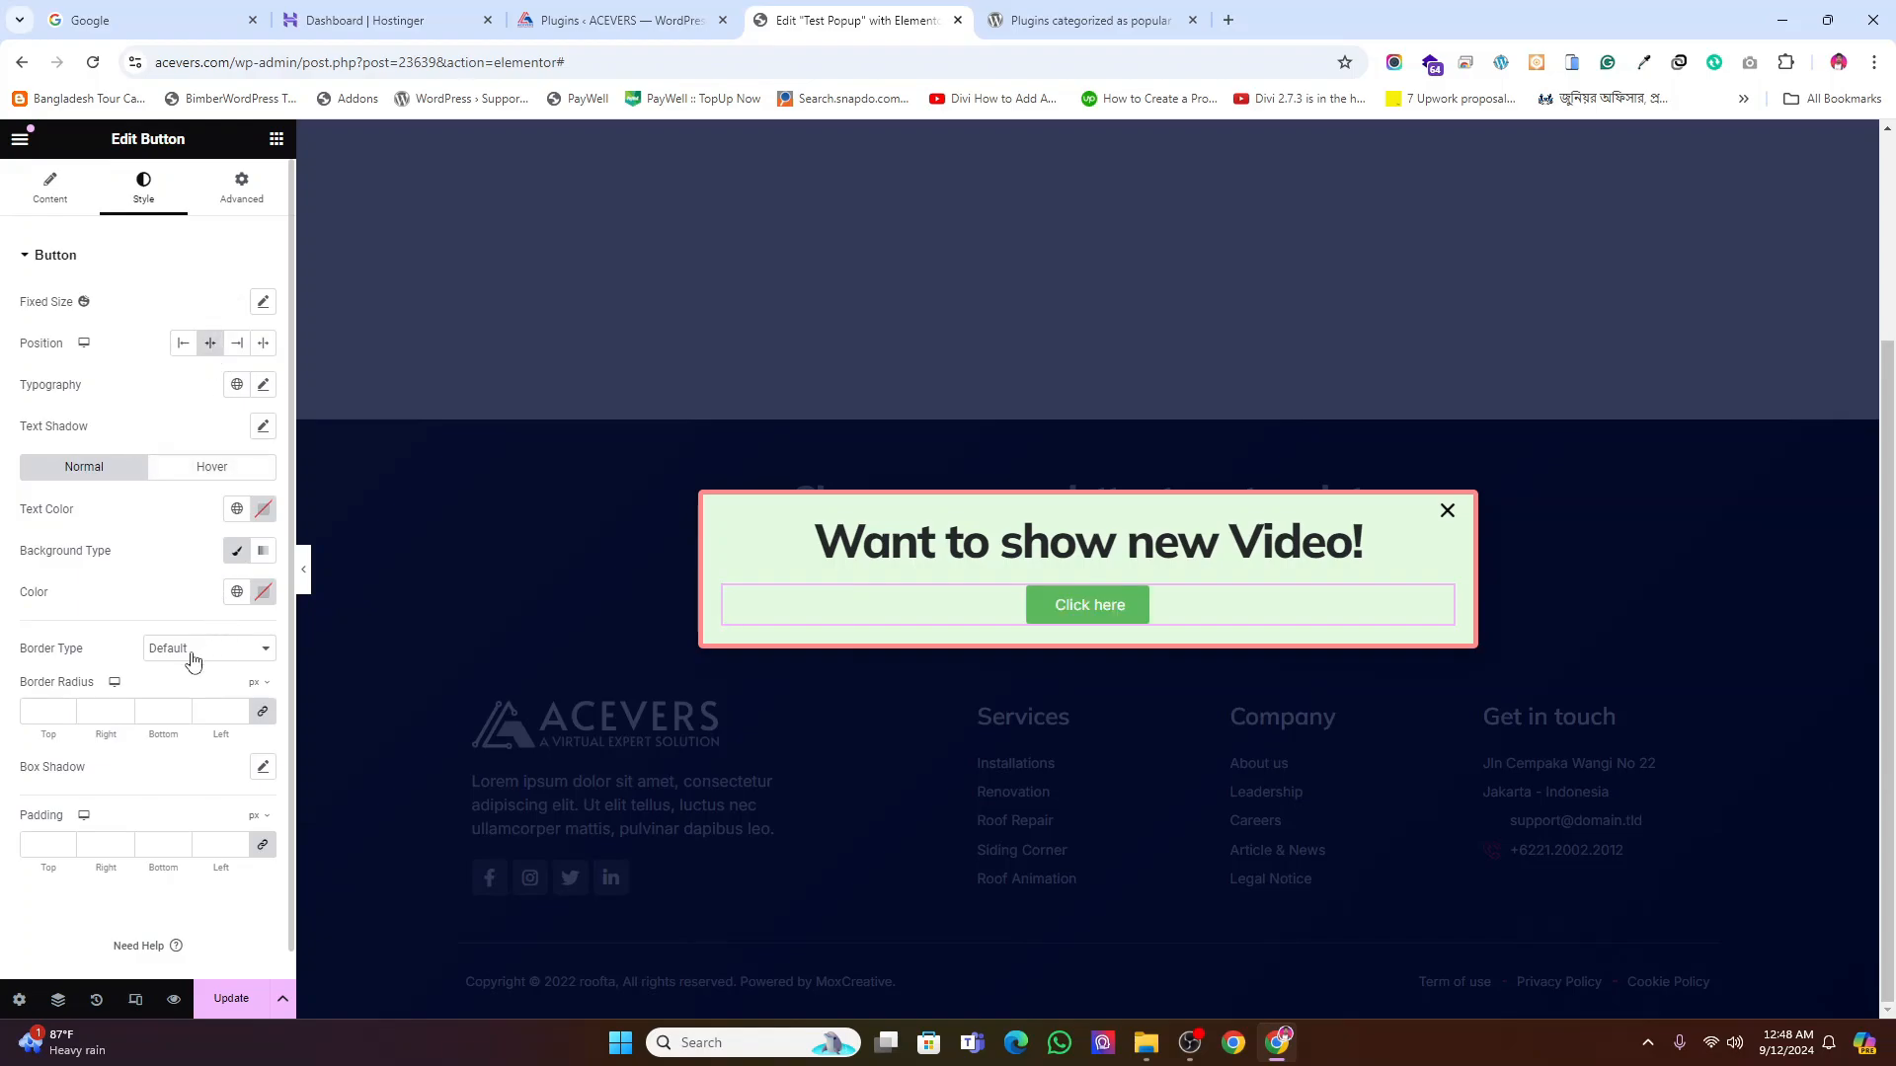
Give the button a fixed size with a height of 60 and a width of about 280
{"action": "scroll", "coordinate": [103, 575], "scroll_direction": "down", "scroll_amount": 1}
{"action": "scroll", "coordinate": [116, 667], "scroll_direction": "up", "scroll_amount": 1}
{"action": "left_click", "coordinate": [264, 303]}
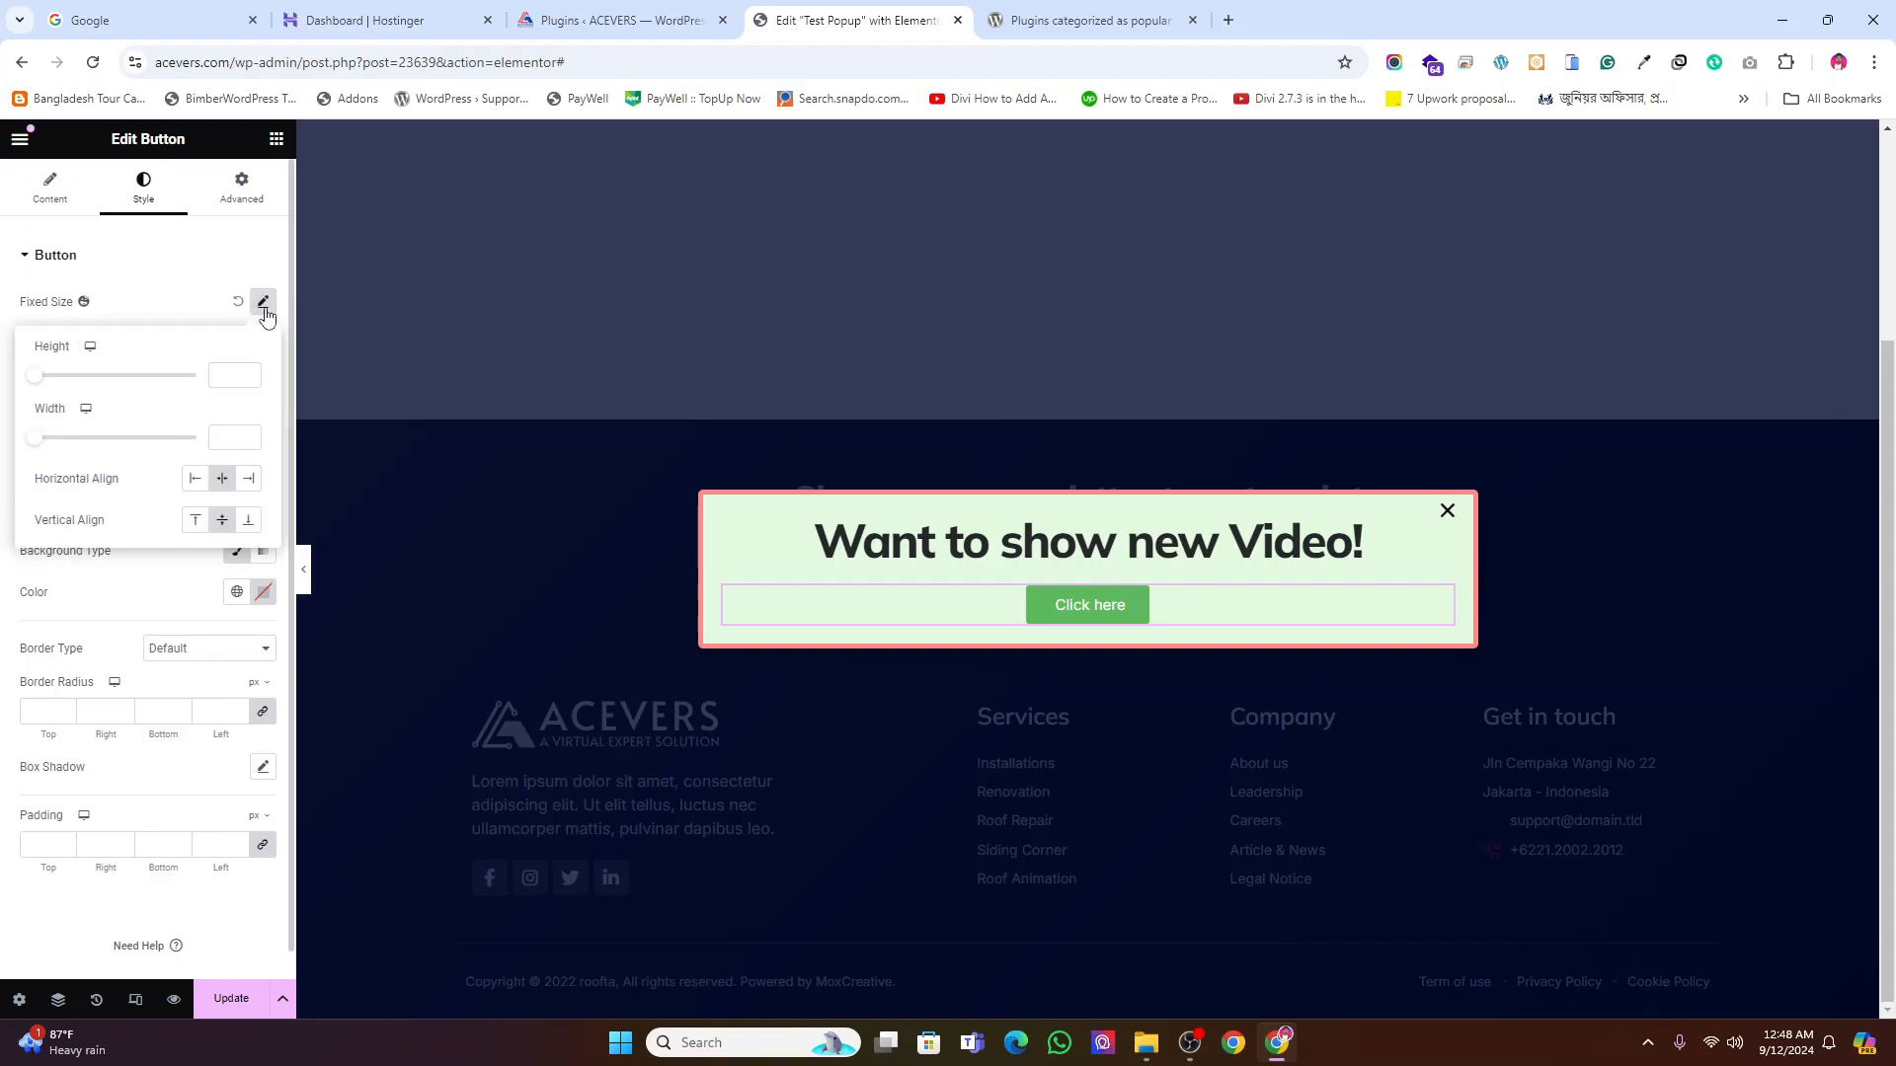
{"action": "left_click_drag", "start_coordinate": [33, 384], "coordinate": [54, 390]}
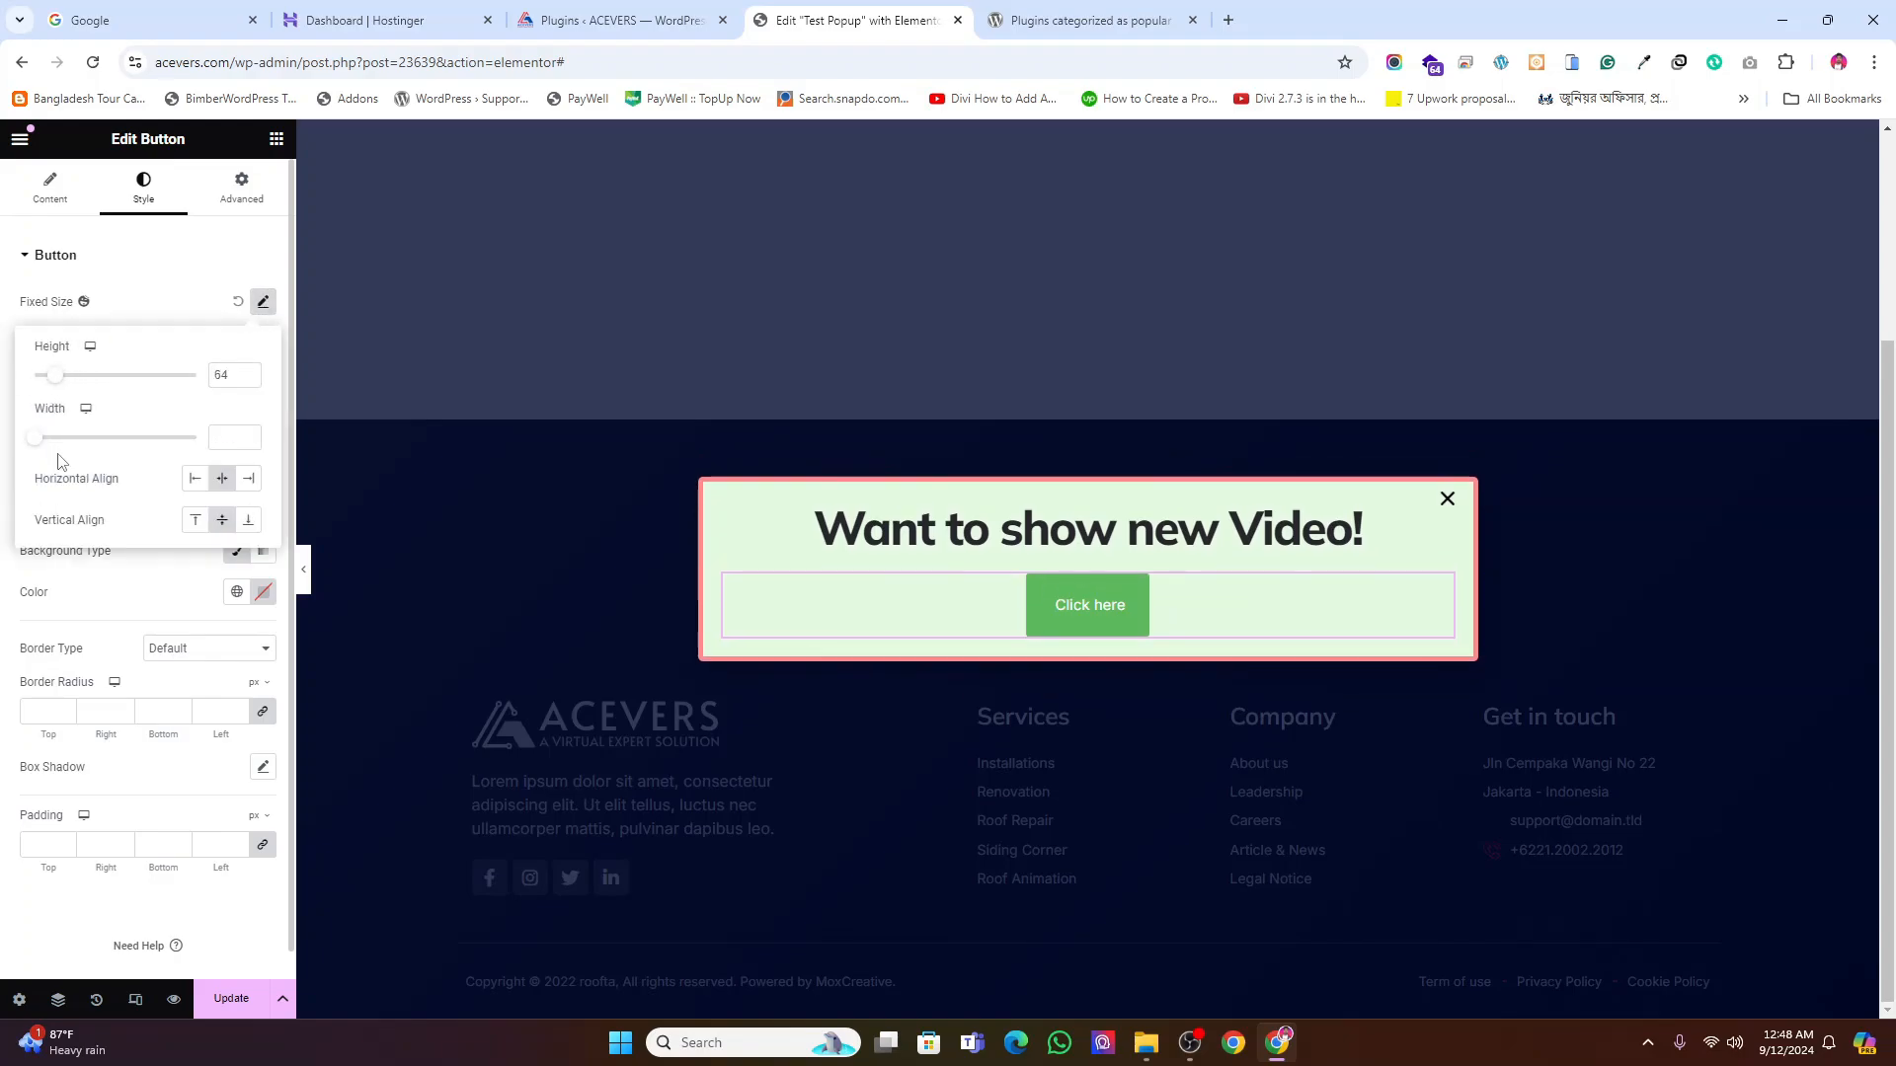
{"action": "left_click", "coordinate": [249, 381]}
{"action": "left_click", "coordinate": [249, 381]}
{"action": "left_click", "coordinate": [249, 382]}
{"action": "left_click", "coordinate": [248, 381]}
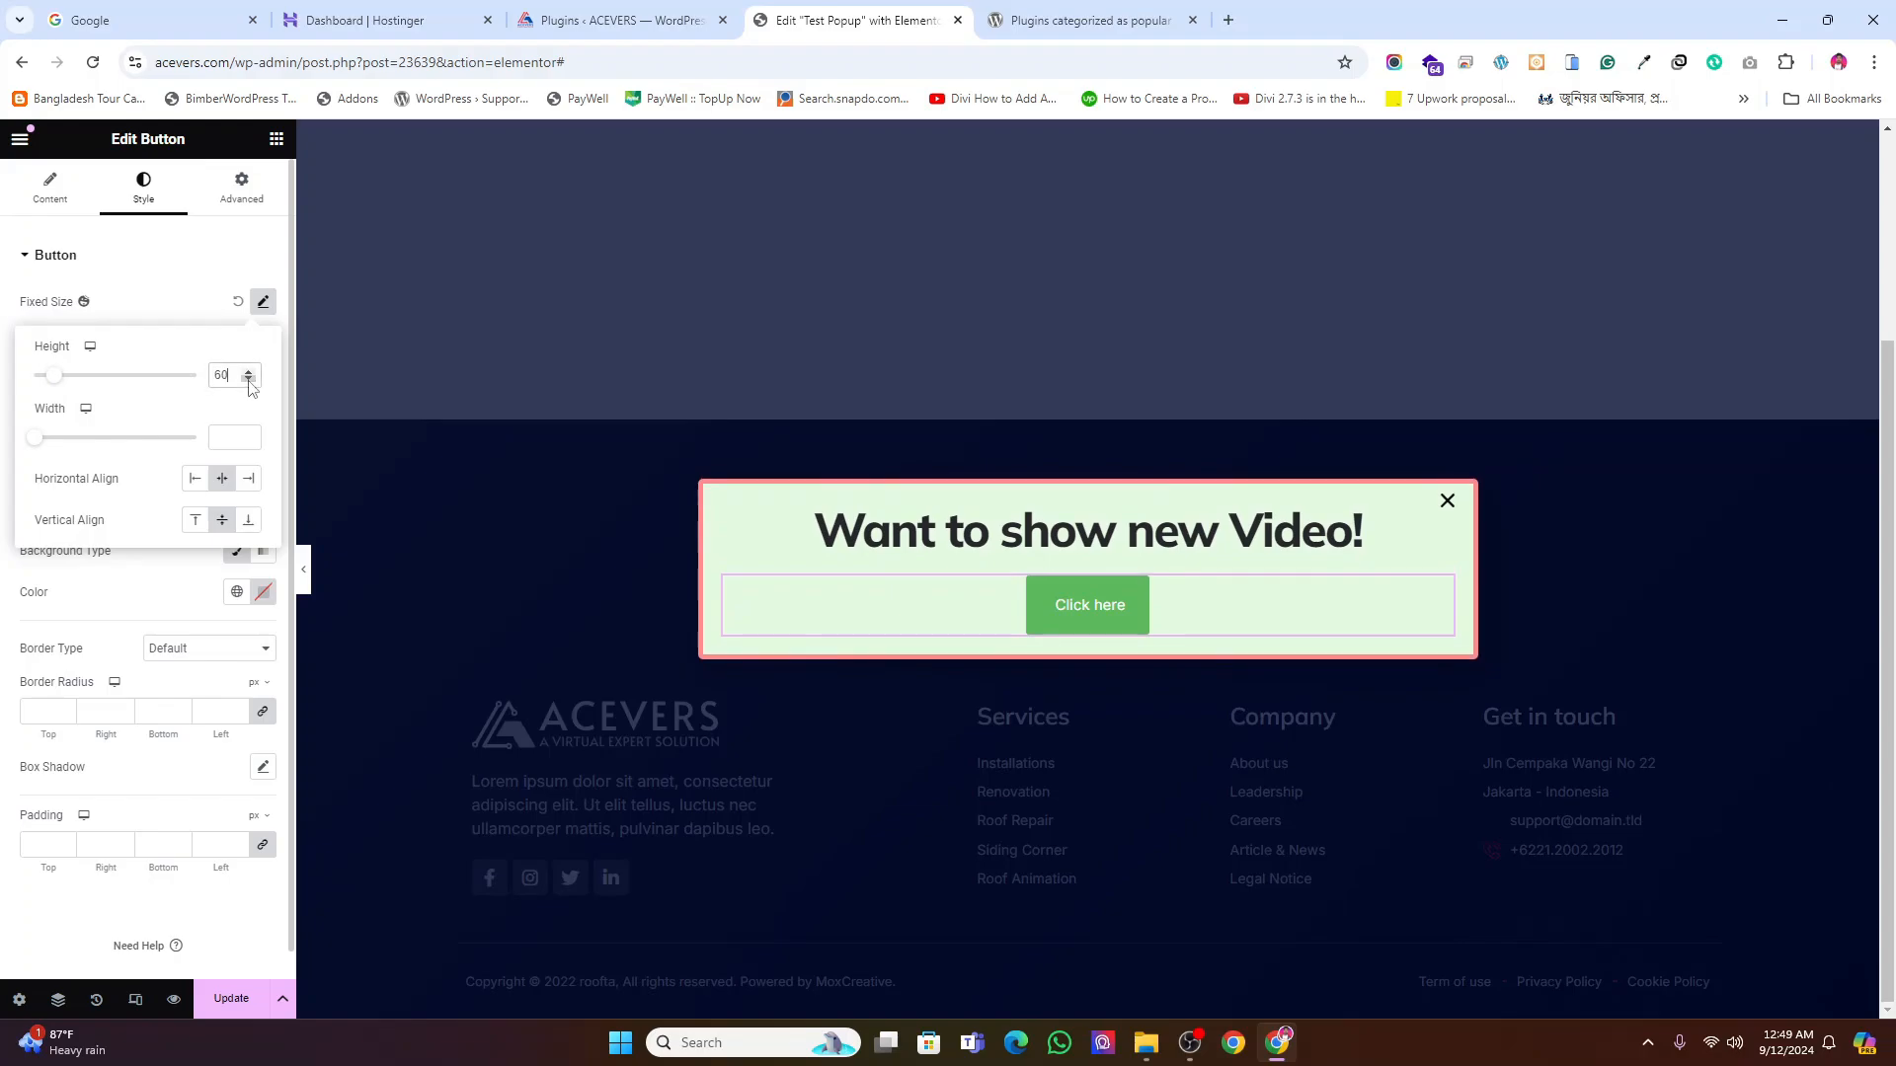
{"action": "left_click_drag", "start_coordinate": [40, 440], "coordinate": [127, 447]}
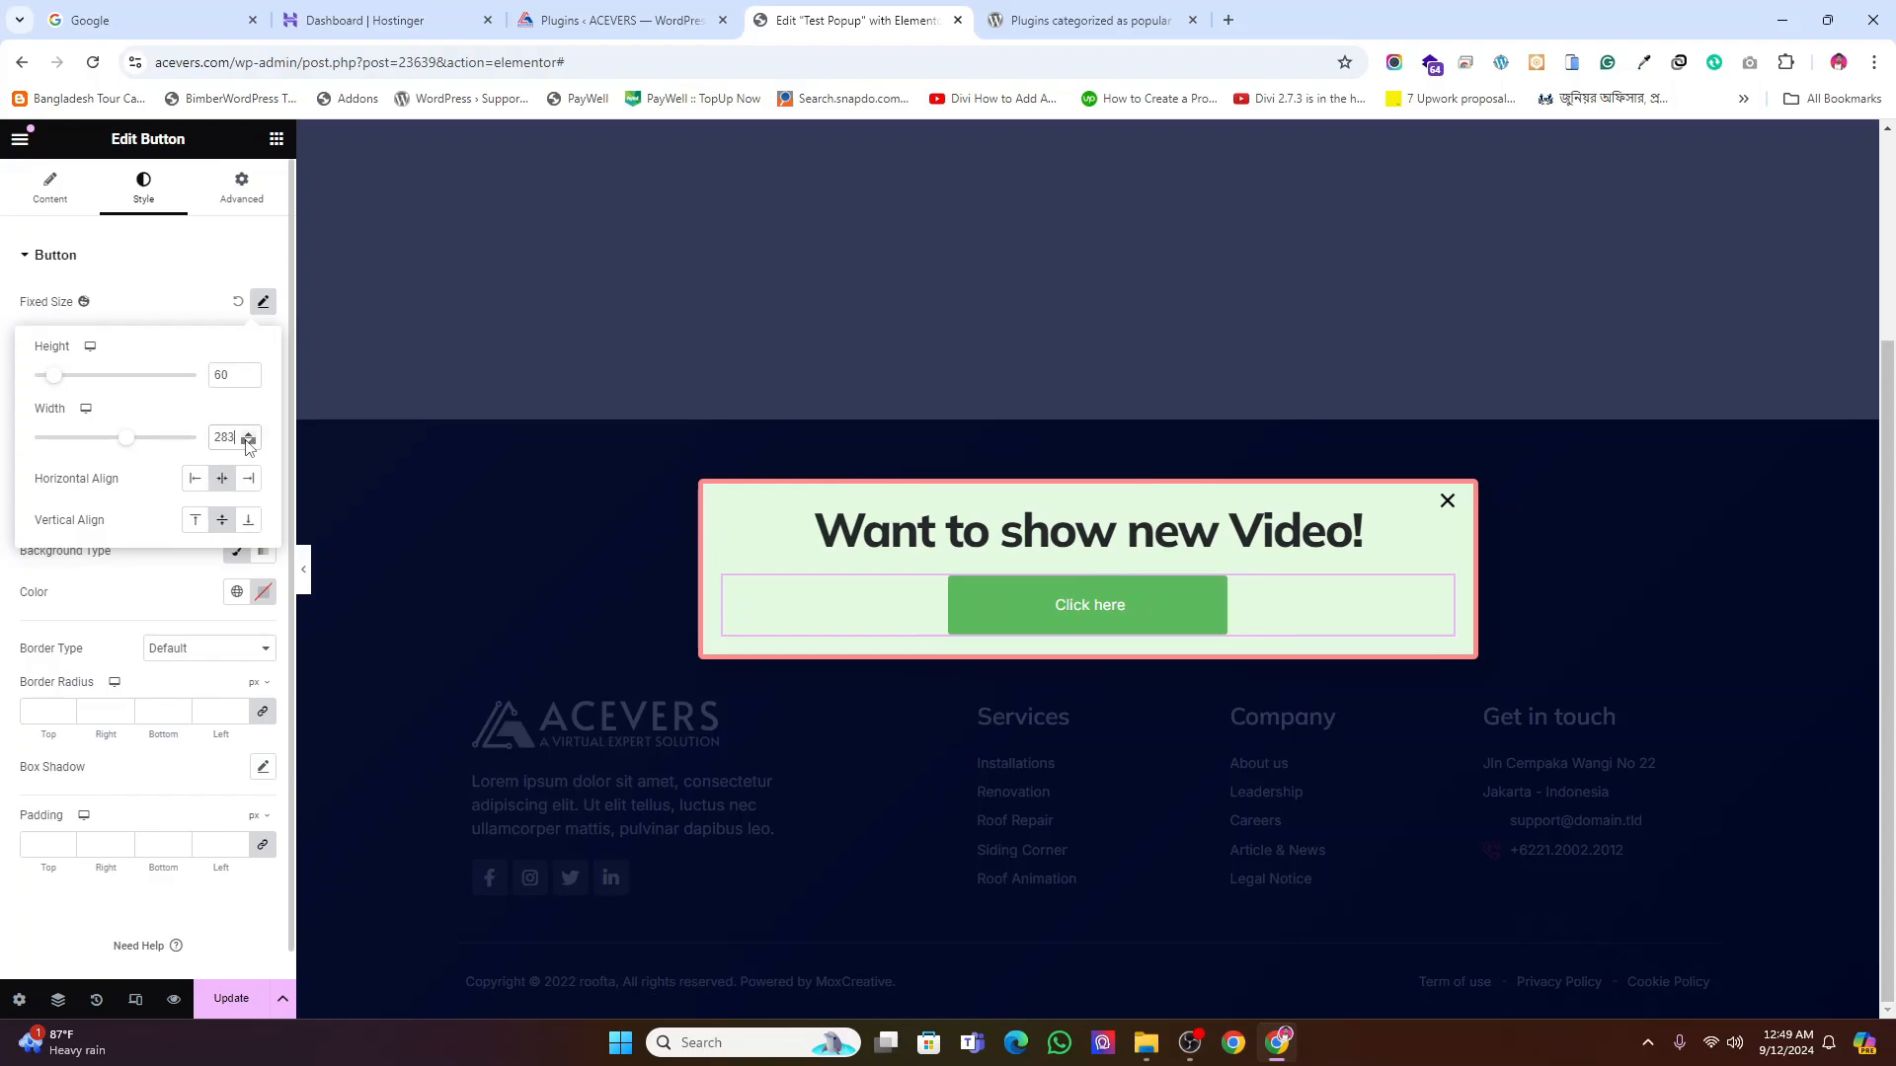
{"action": "left_click", "coordinate": [161, 316]}
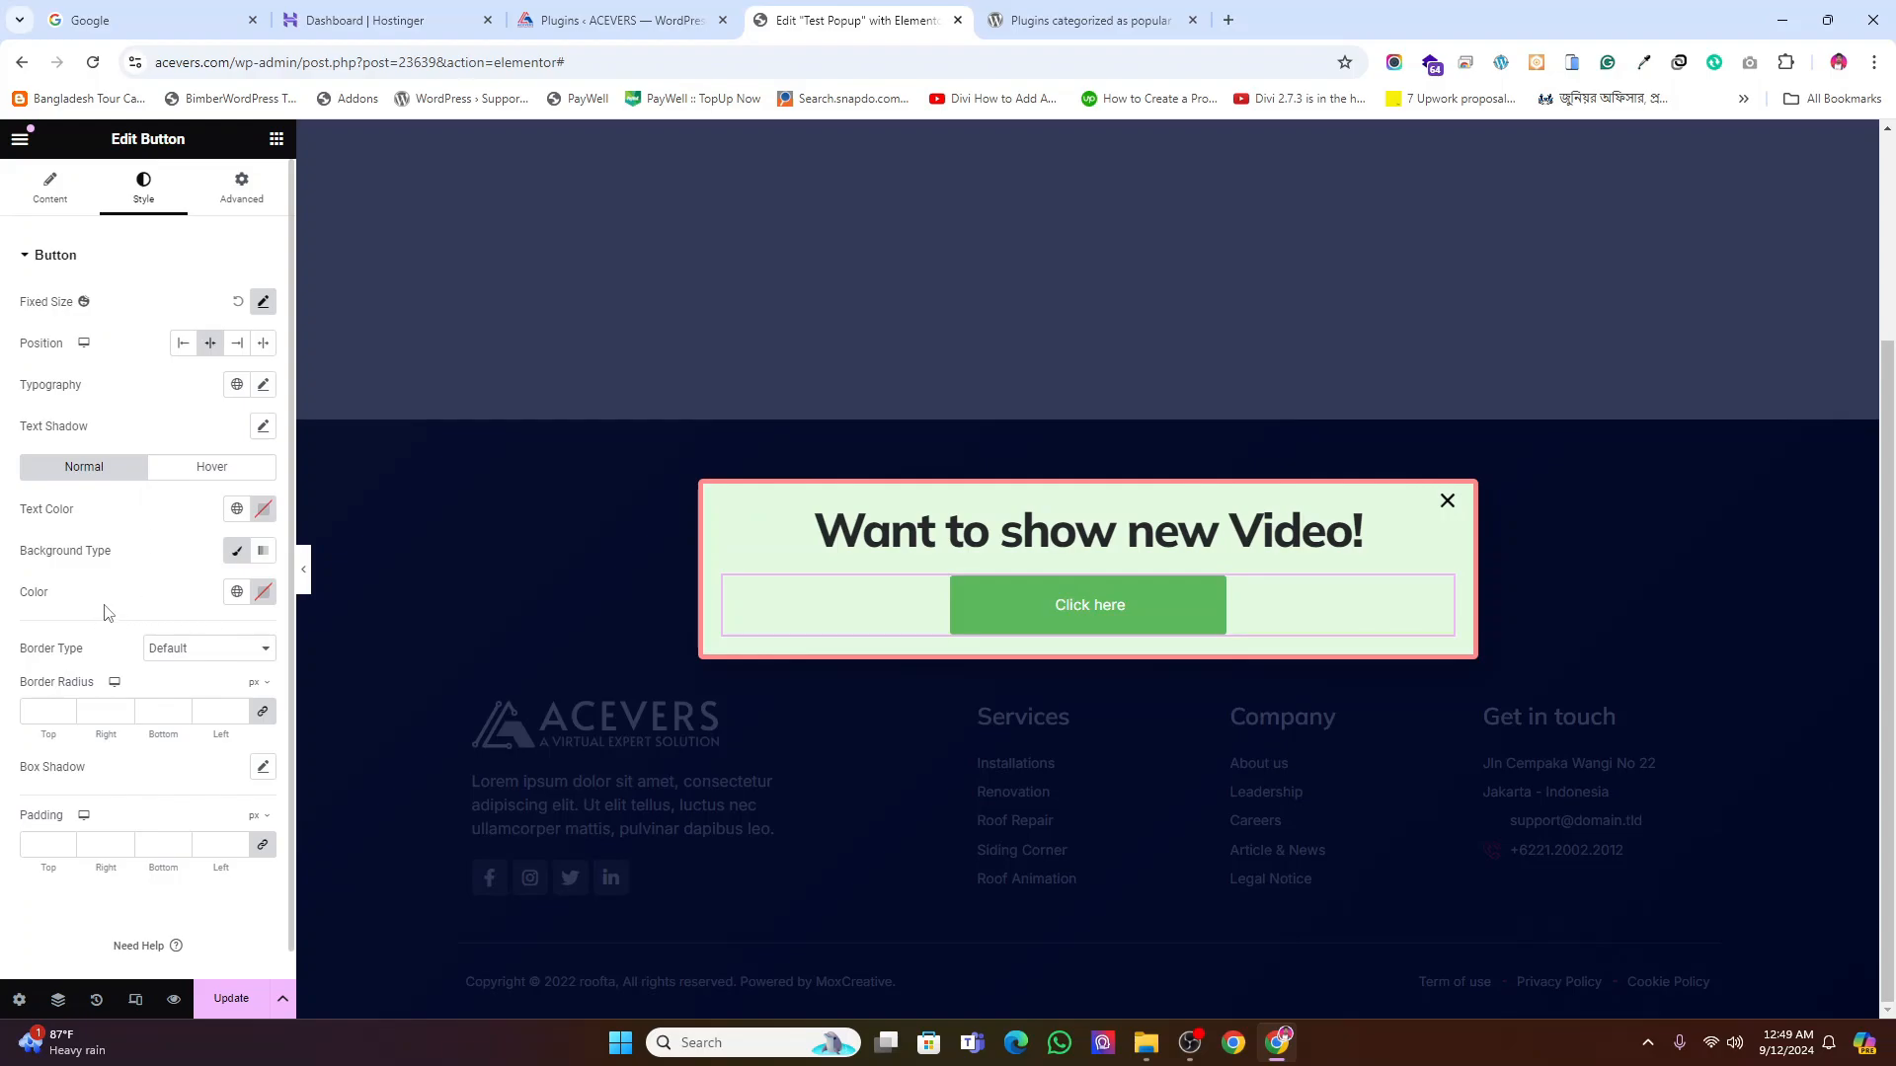
Set the button's typography to size 22 px, weight 700 (Bold) and Uppercase transform
{"action": "left_click", "coordinate": [263, 384]}
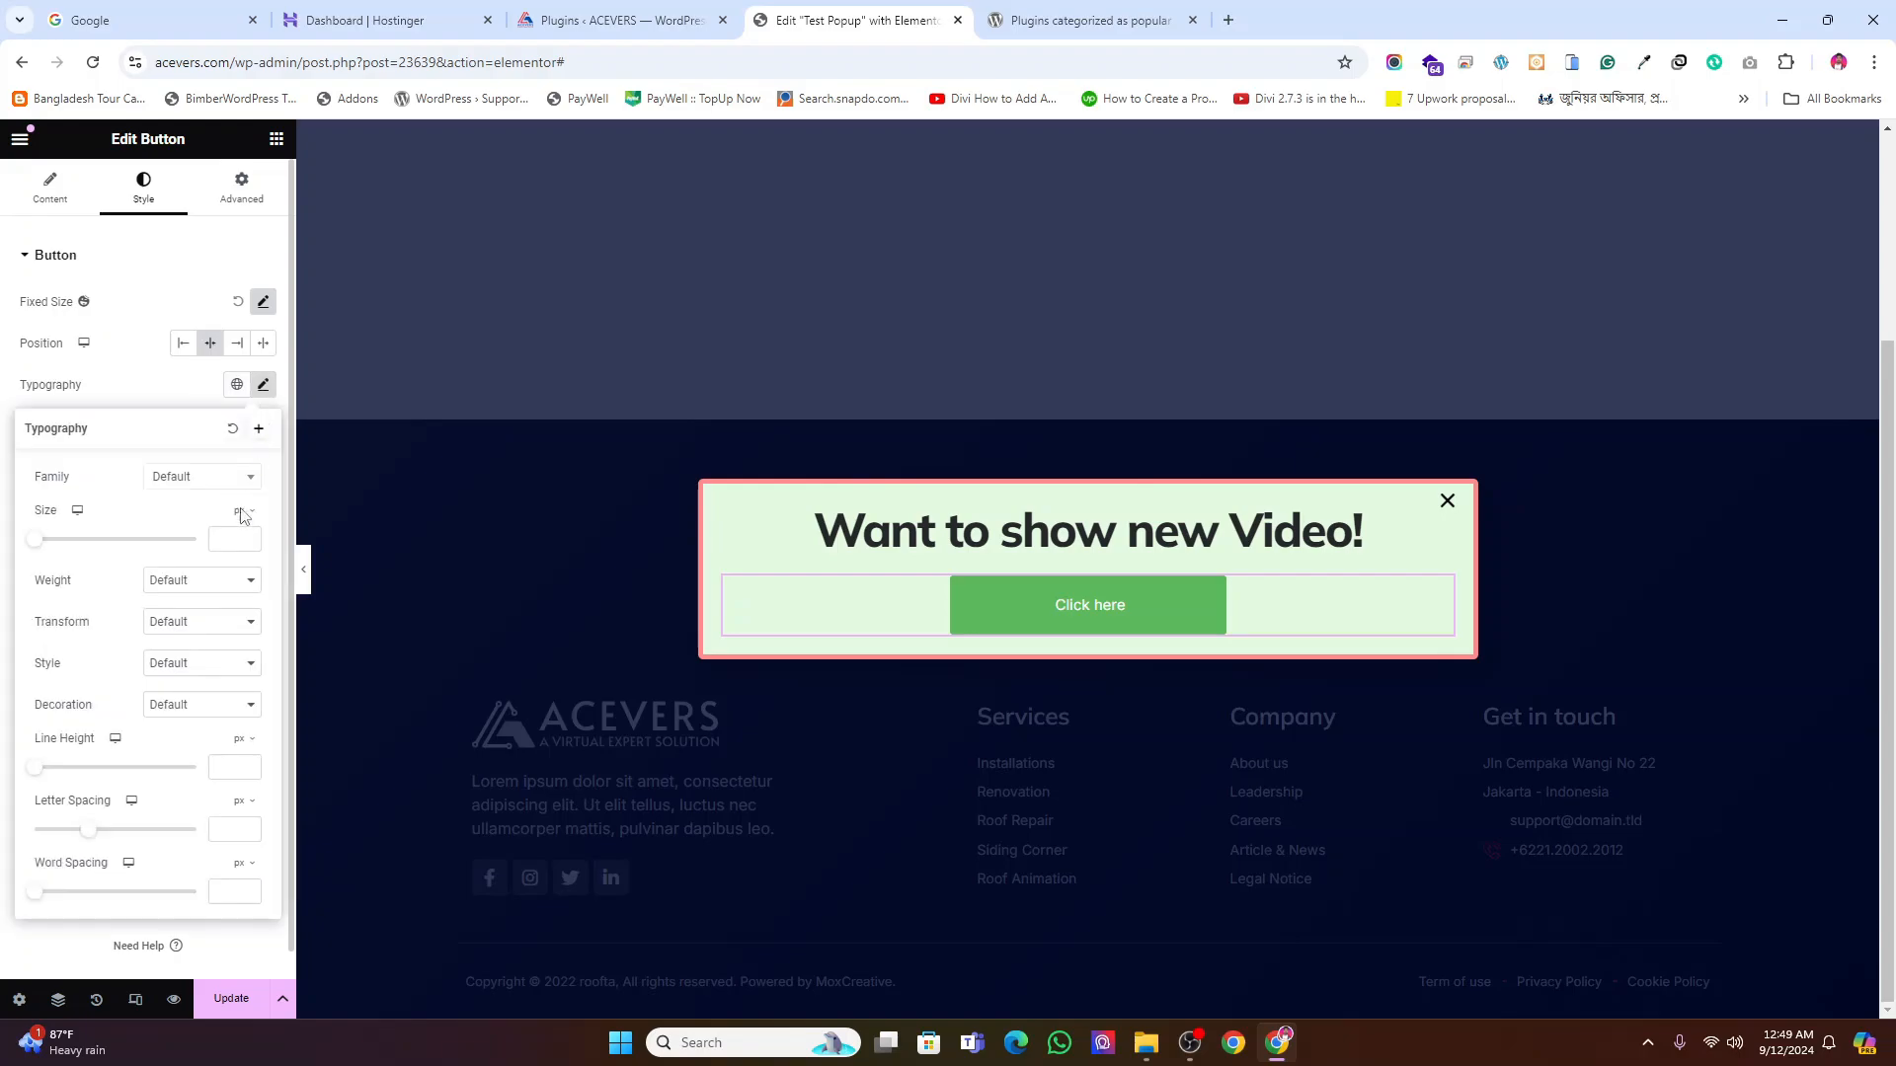
{"action": "left_click", "coordinate": [219, 540]}
{"action": "type", "text": "22"}
{"action": "left_click", "coordinate": [218, 574]}
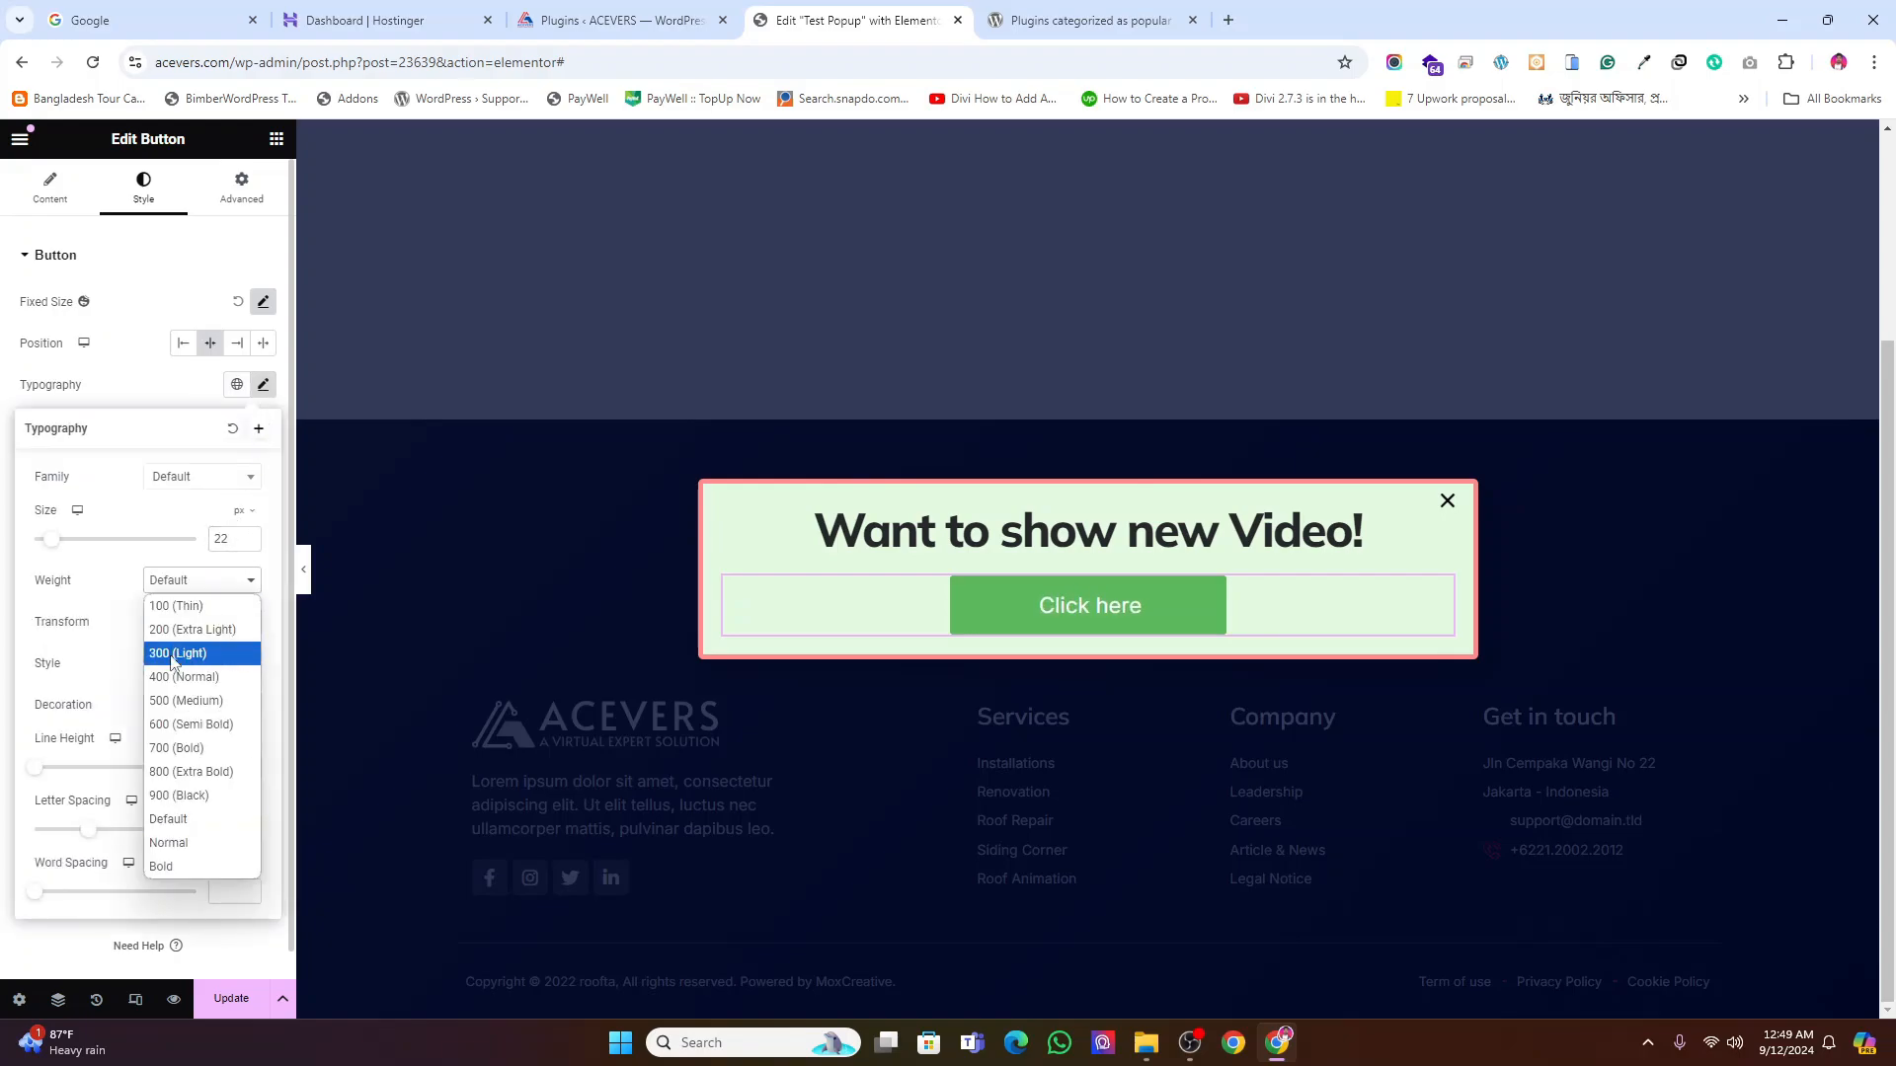
{"action": "left_click", "coordinate": [146, 772]}
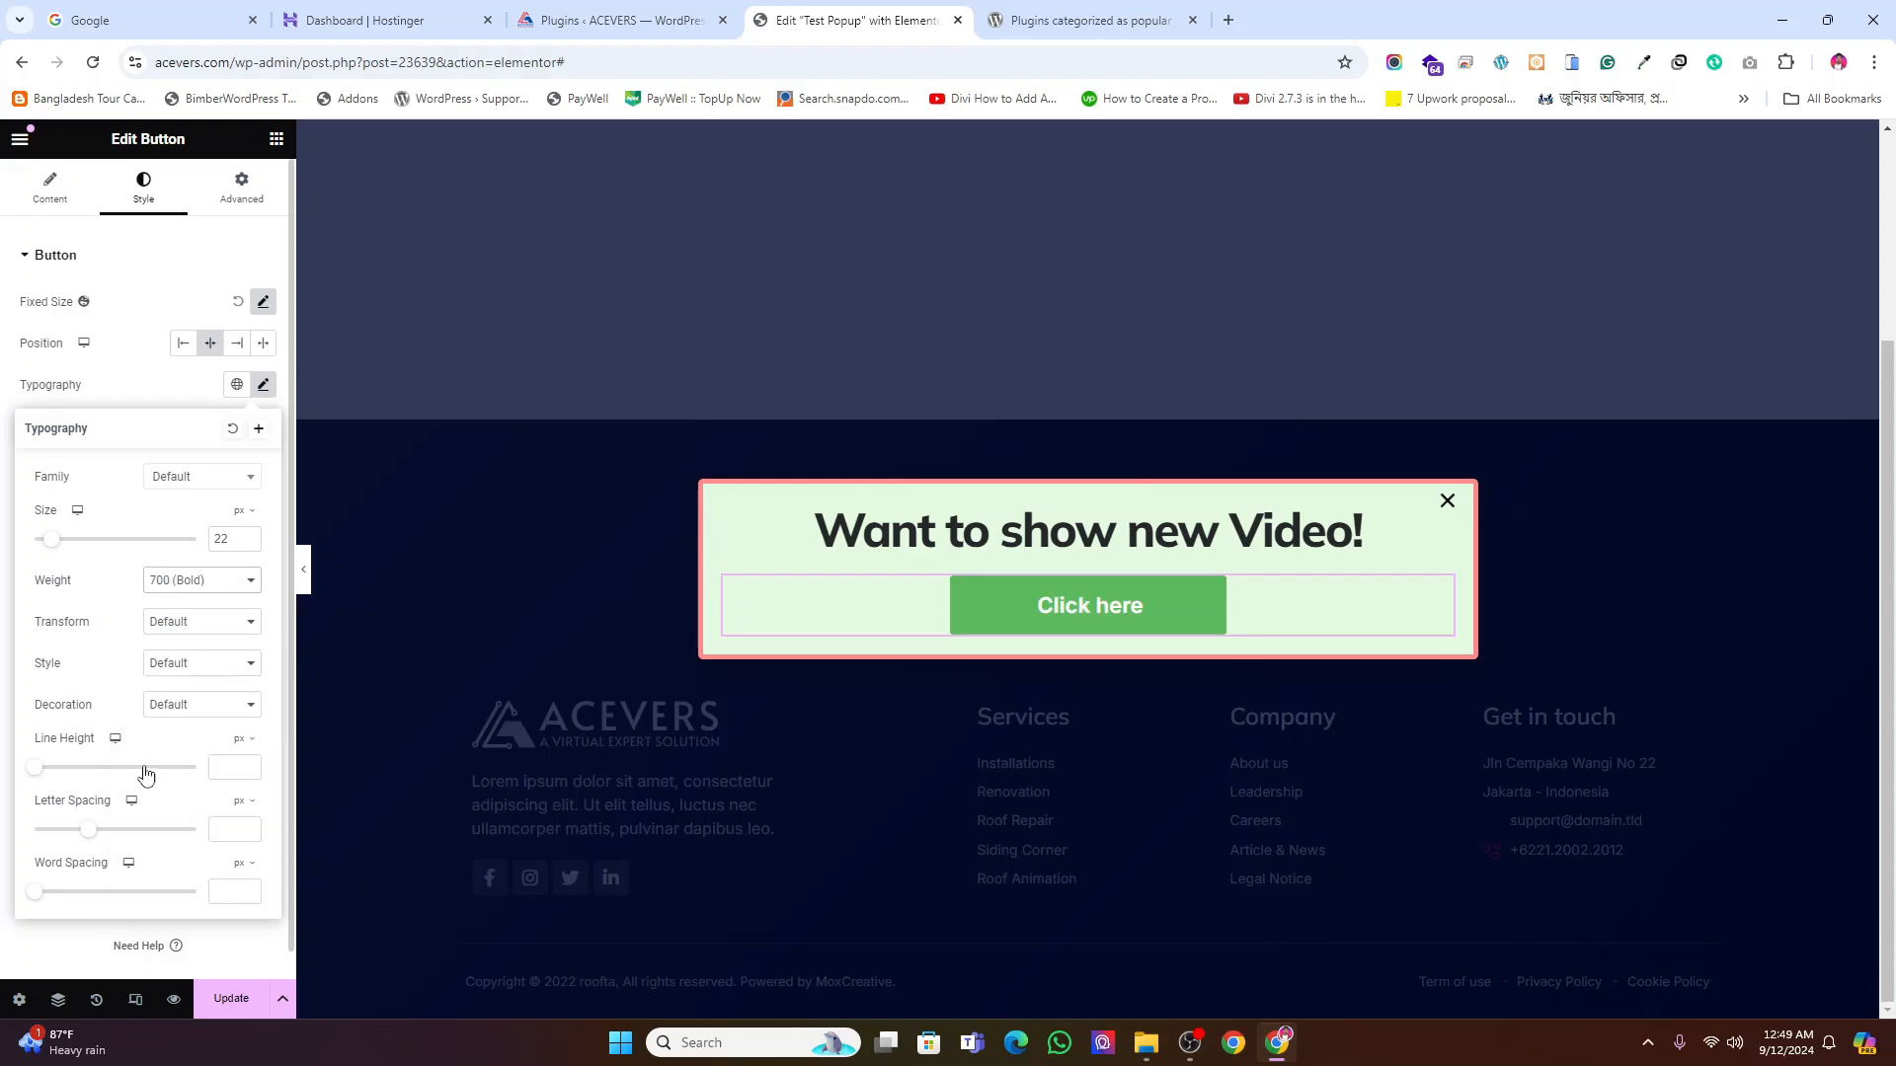
{"action": "left_click", "coordinate": [170, 623]}
{"action": "left_click", "coordinate": [177, 674]}
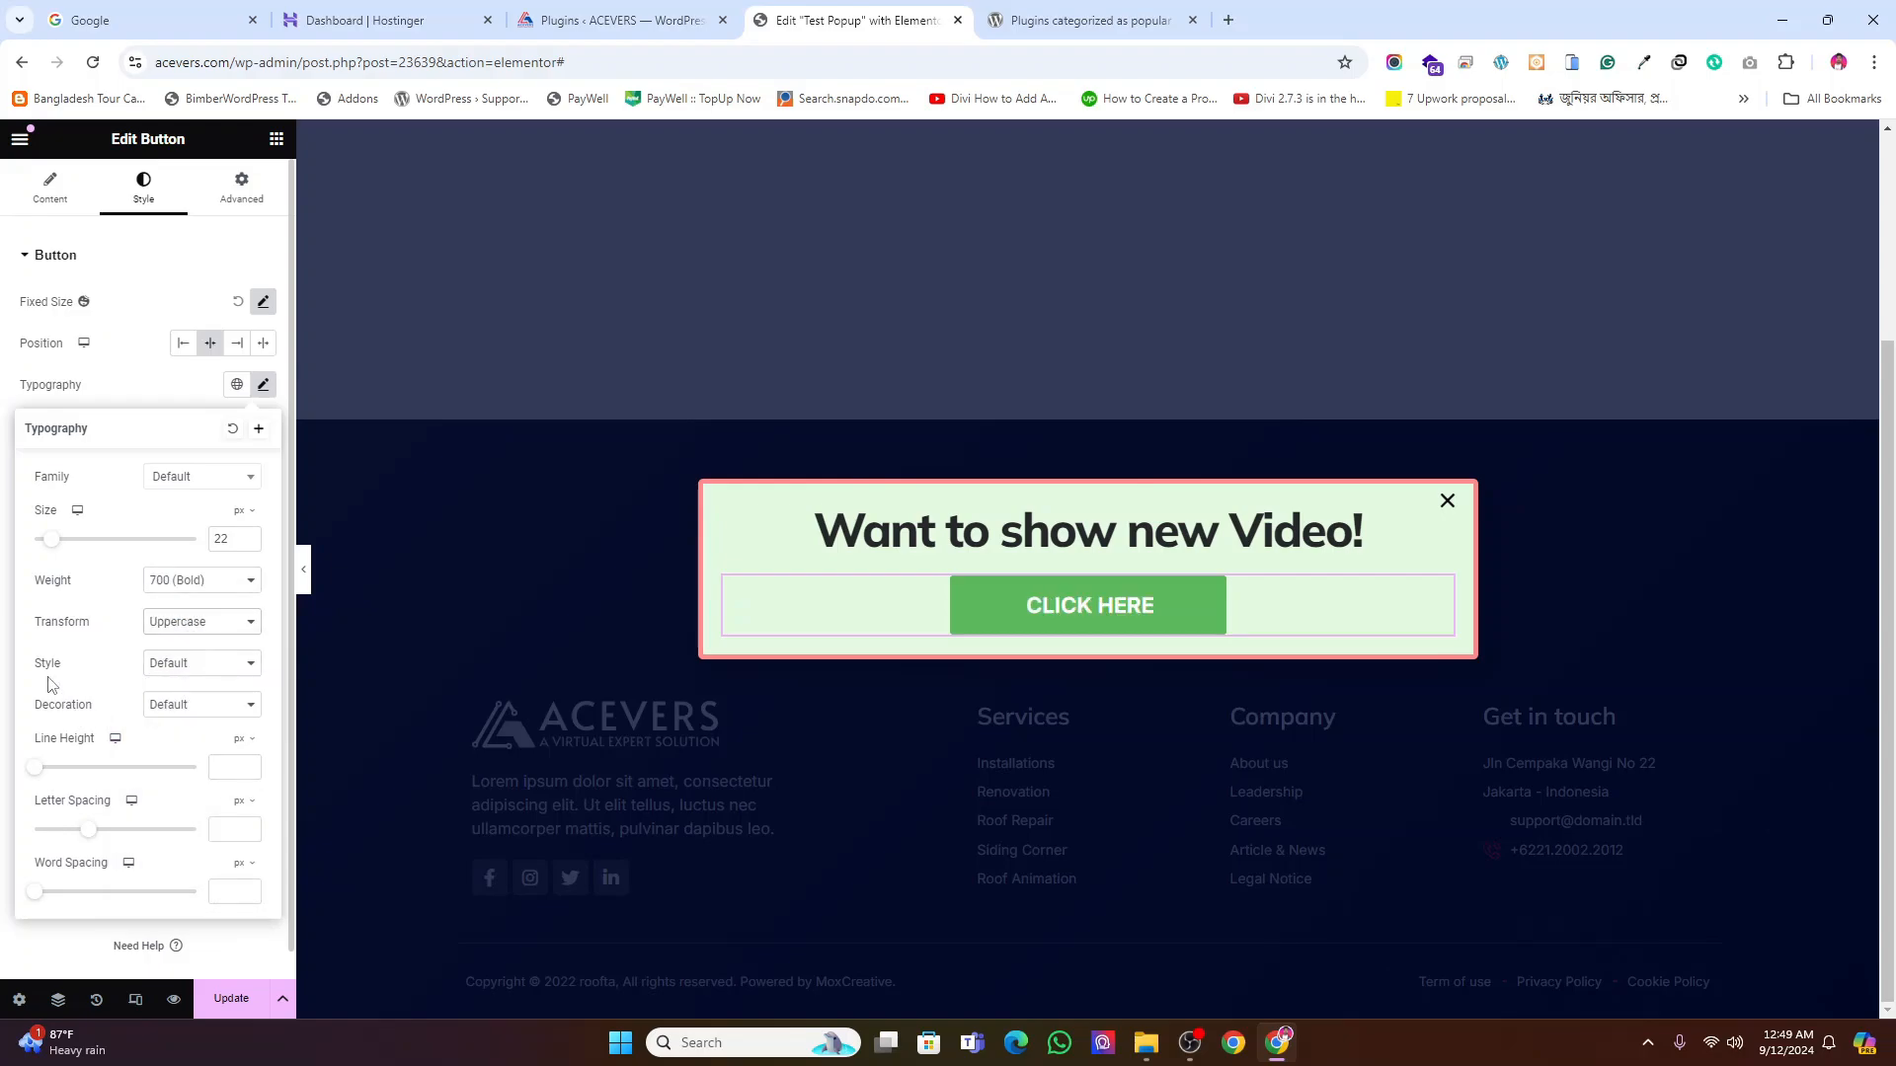
{"action": "left_click", "coordinate": [146, 407]}
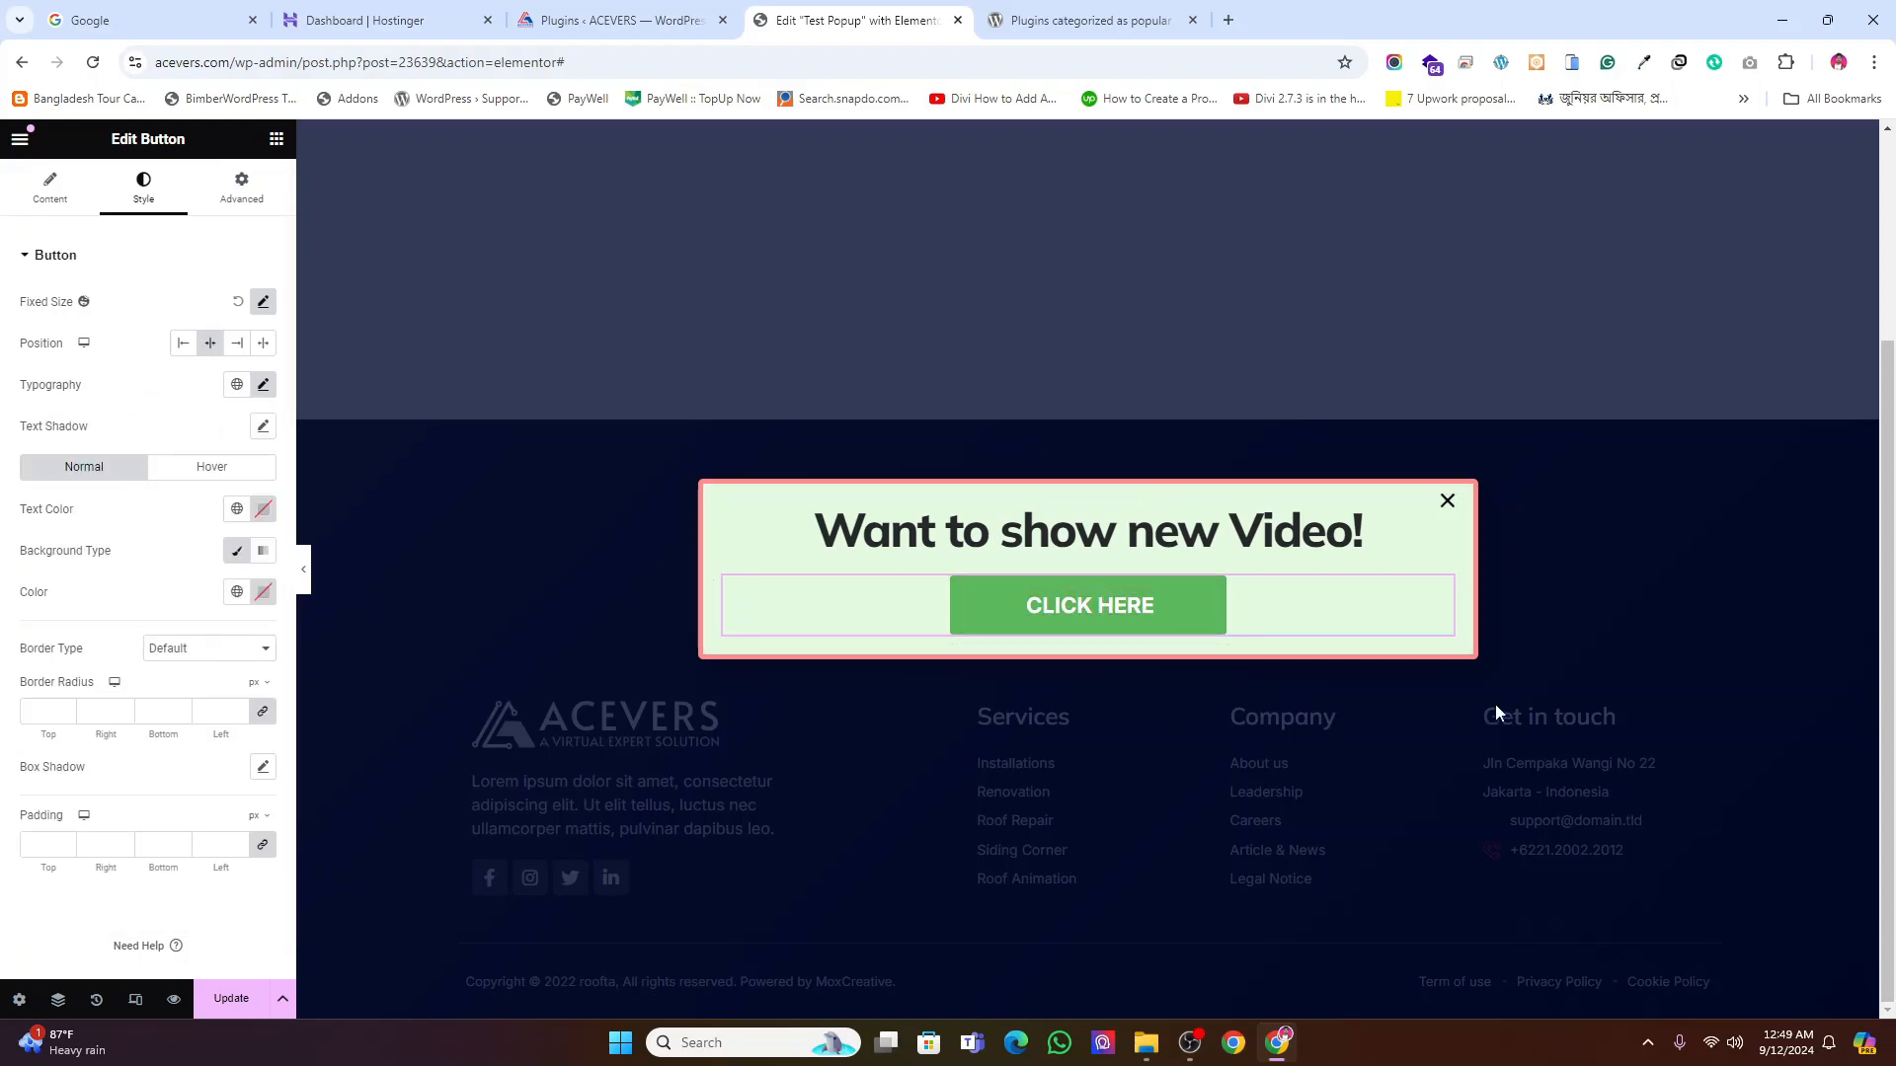
Insert a Video widget between the popup's heading and the button
{"action": "left_click", "coordinate": [276, 143]}
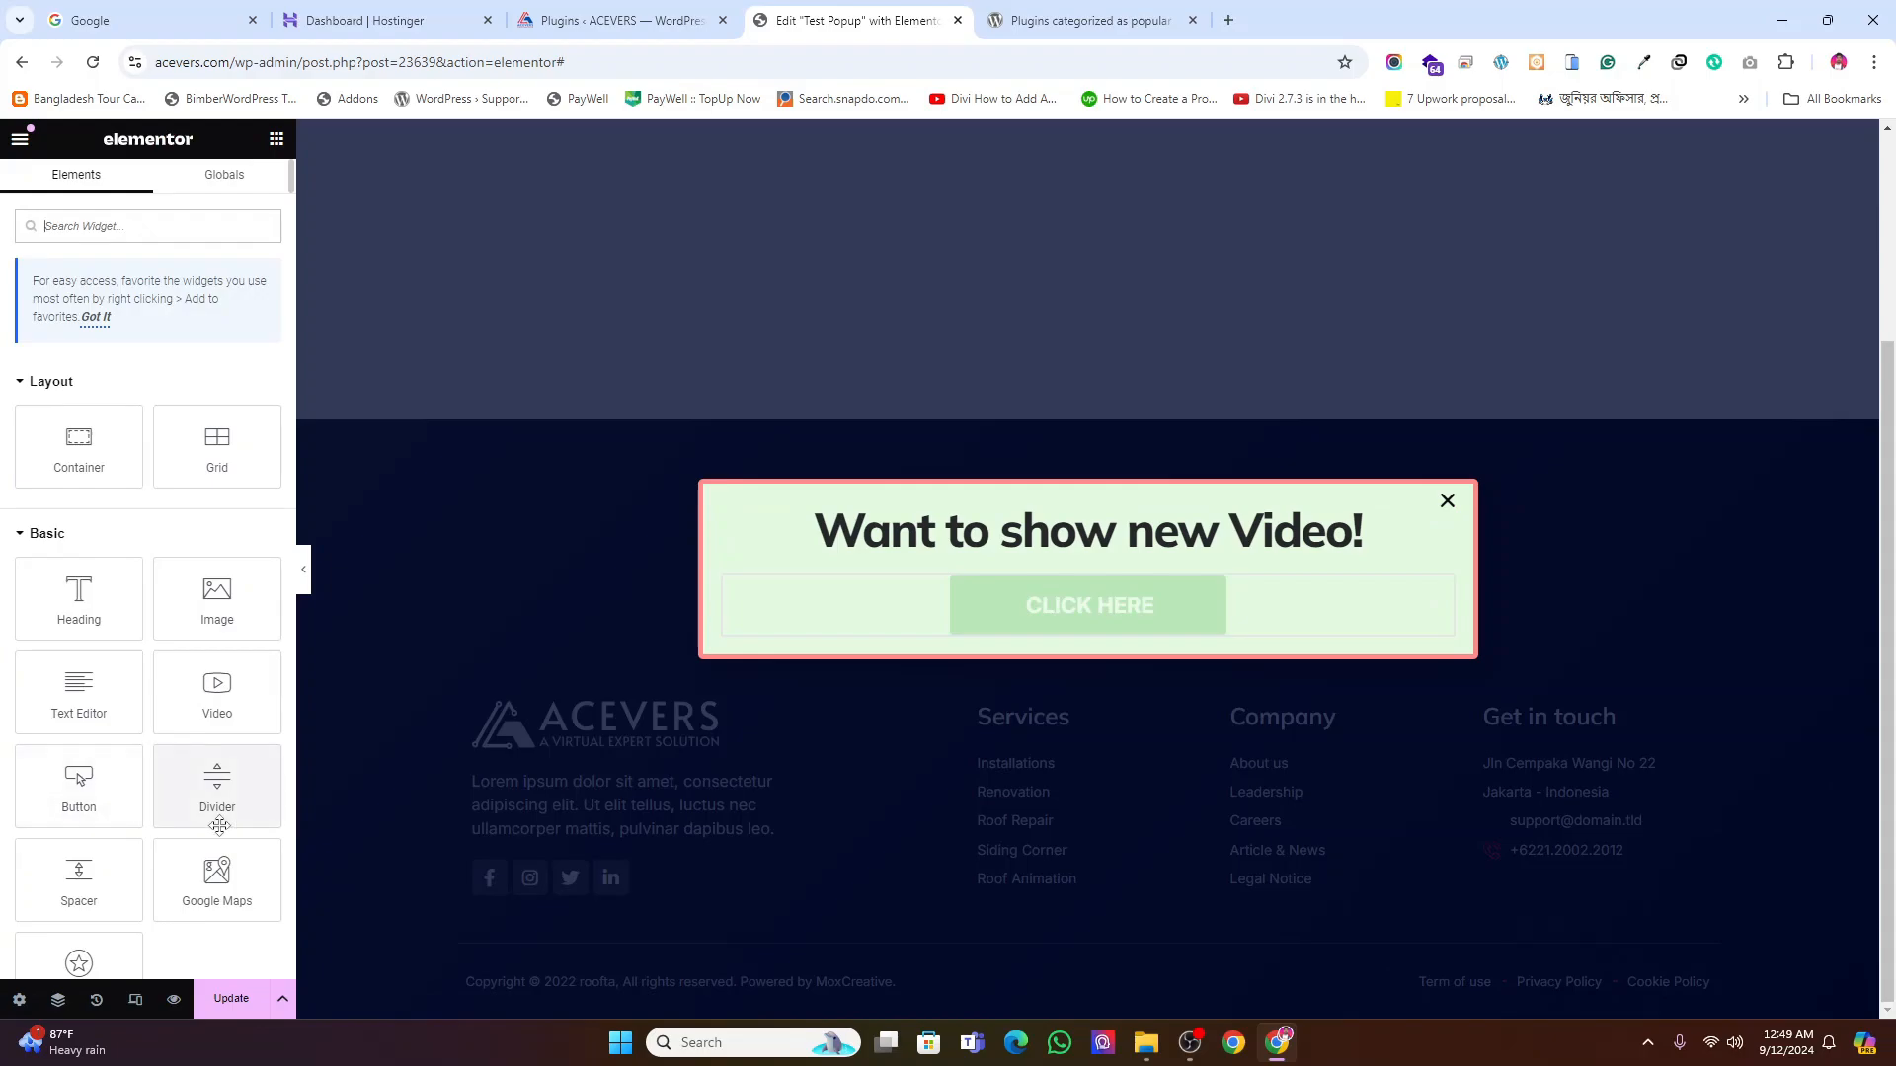
{"action": "left_click_drag", "start_coordinate": [236, 698], "coordinate": [1051, 598]}
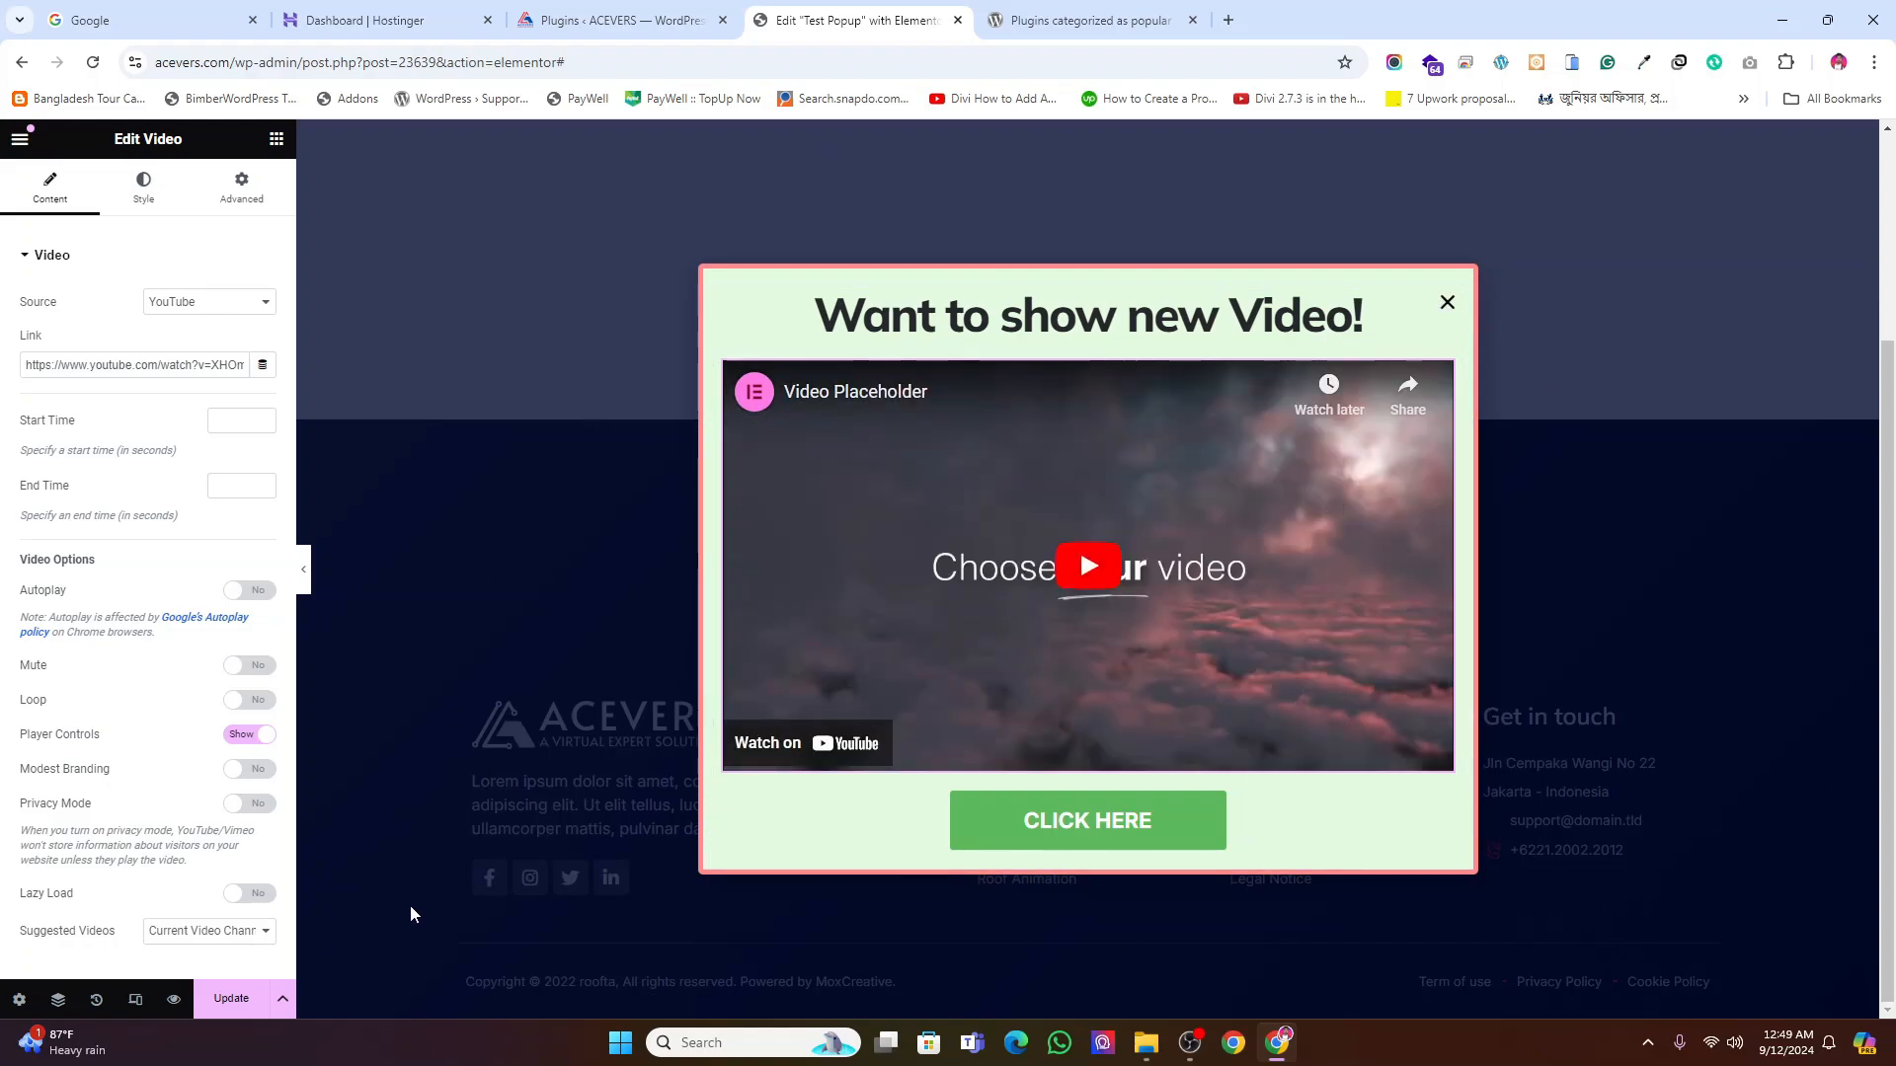
Open the popup's publish settings and add a display condition that includes the Entire Site
{"action": "left_click", "coordinate": [252, 1005]}
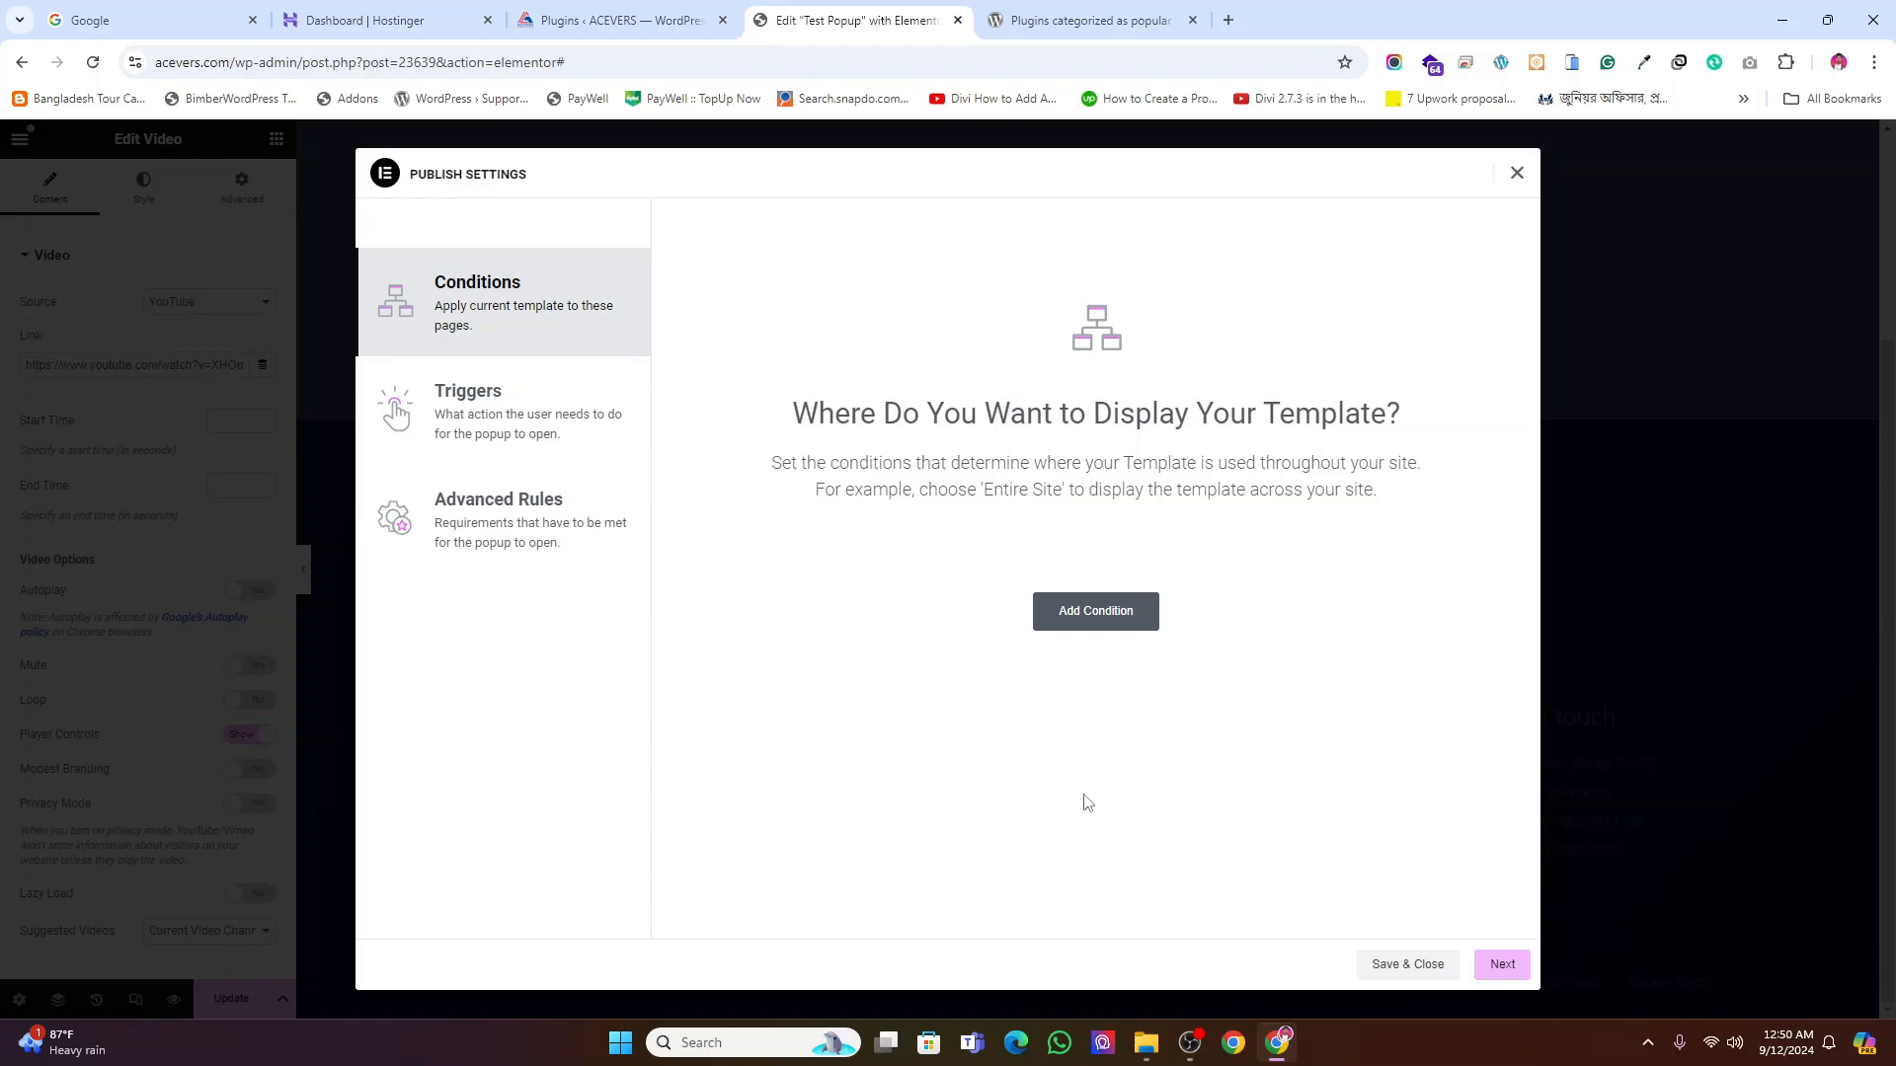
{"action": "left_click", "coordinate": [1096, 618]}
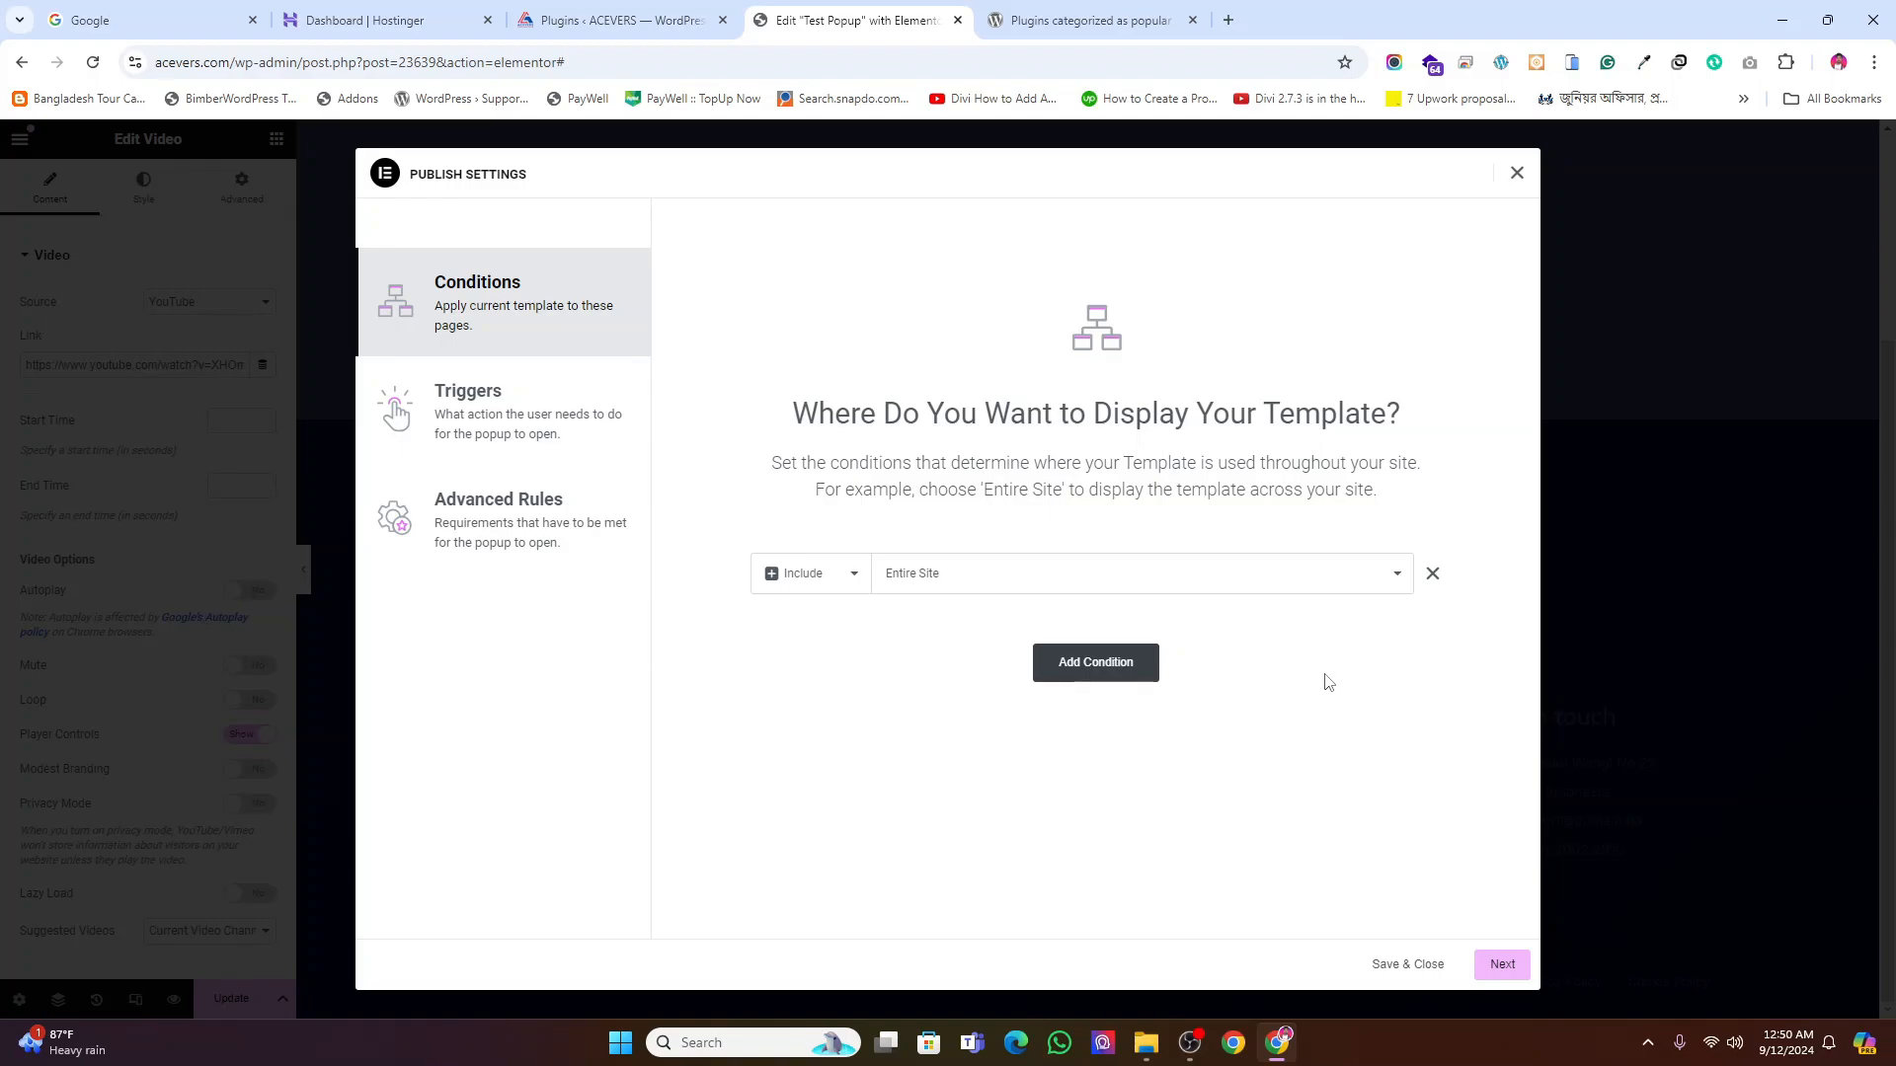
Try the Archives and Singular options for the display condition, look through their sub-options, and return it to Entire Site
{"action": "left_click", "coordinate": [1396, 575]}
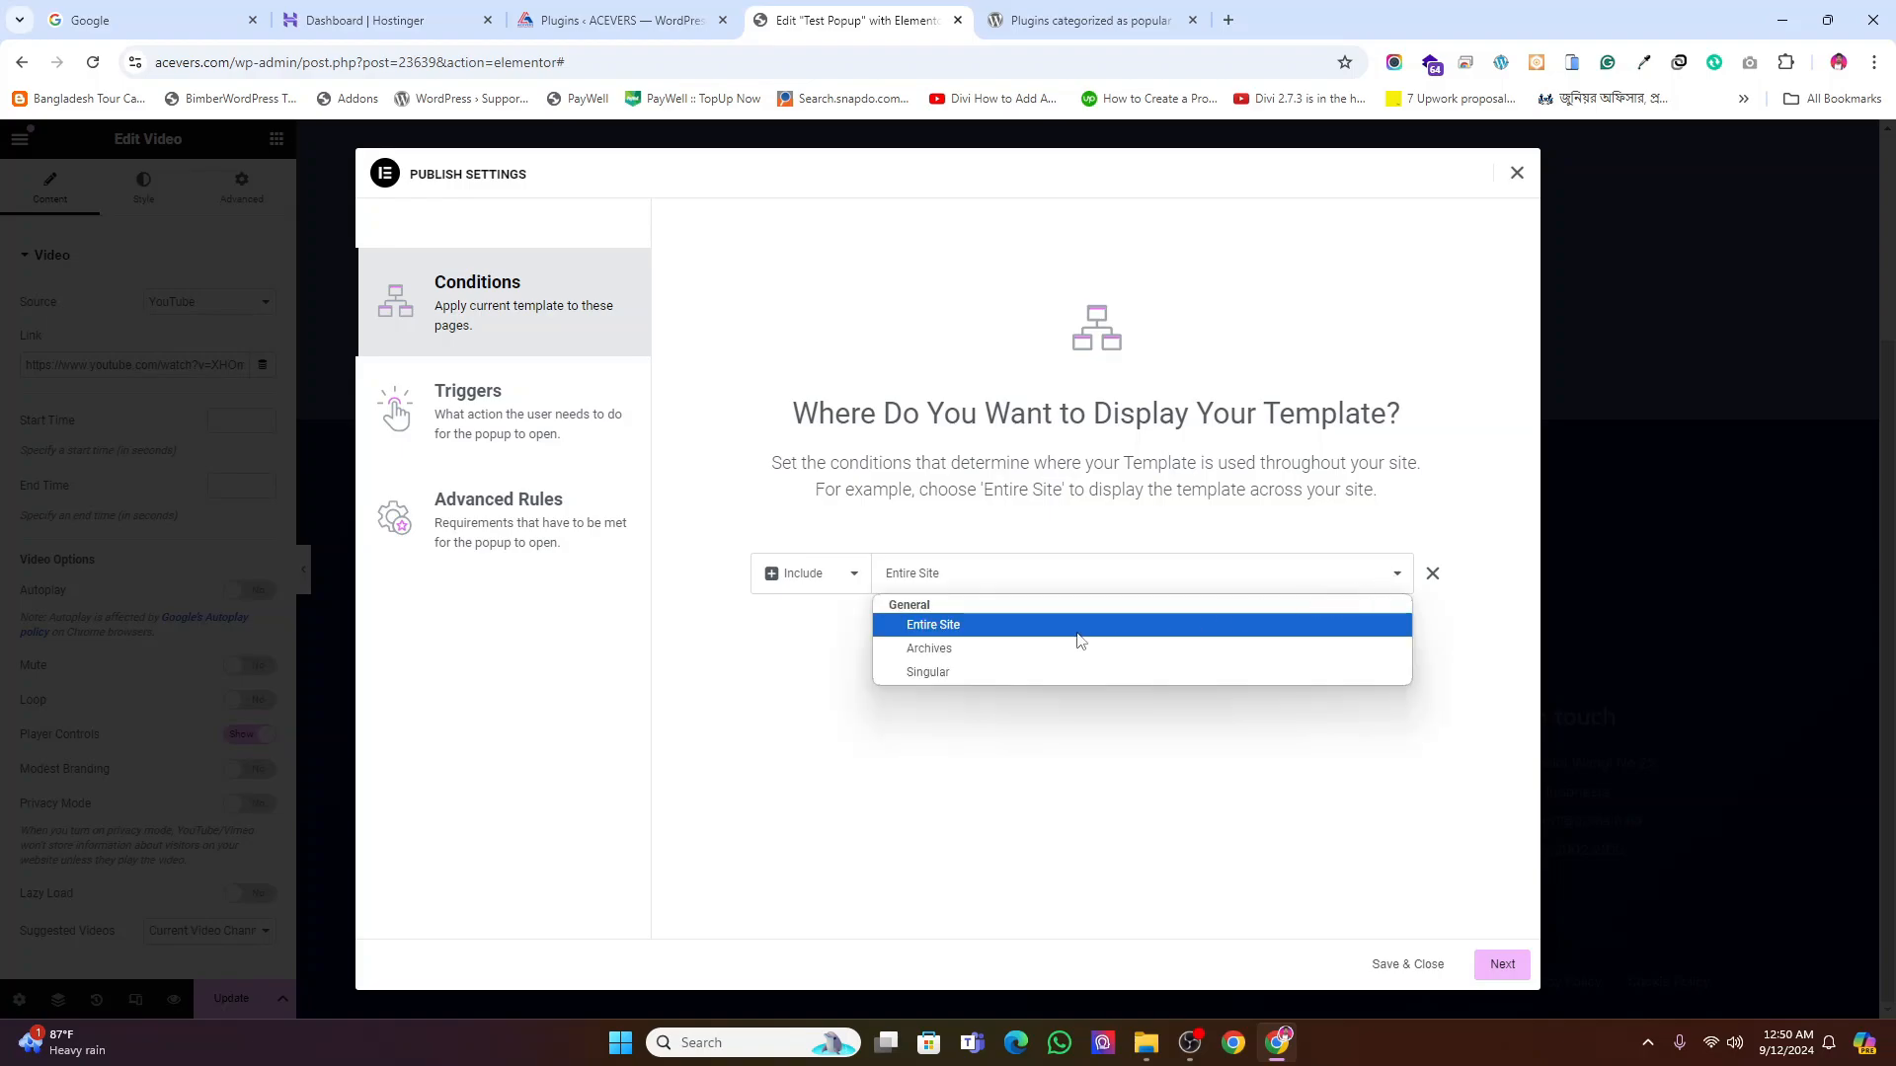
{"action": "left_click", "coordinate": [950, 651]}
{"action": "left_click", "coordinate": [1274, 577]}
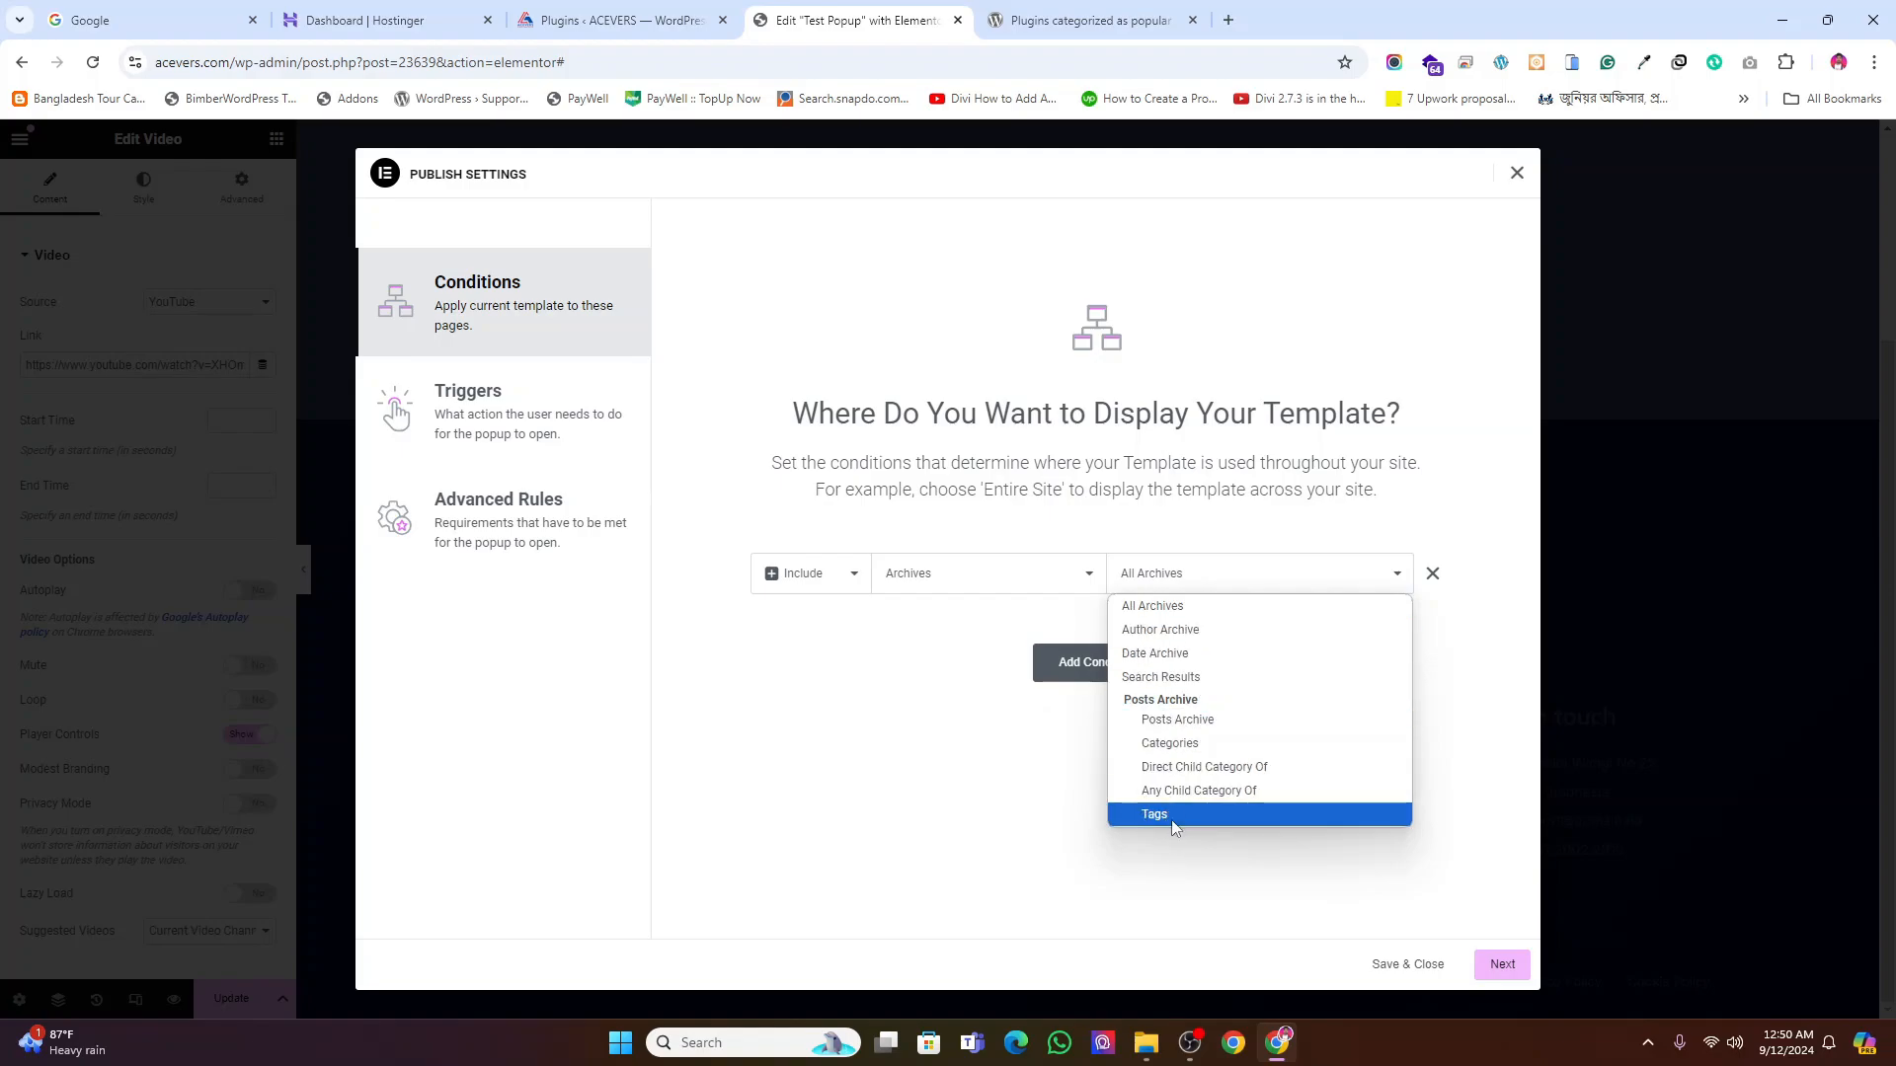
{"action": "left_click", "coordinate": [1039, 851]}
{"action": "left_click", "coordinate": [1032, 593]}
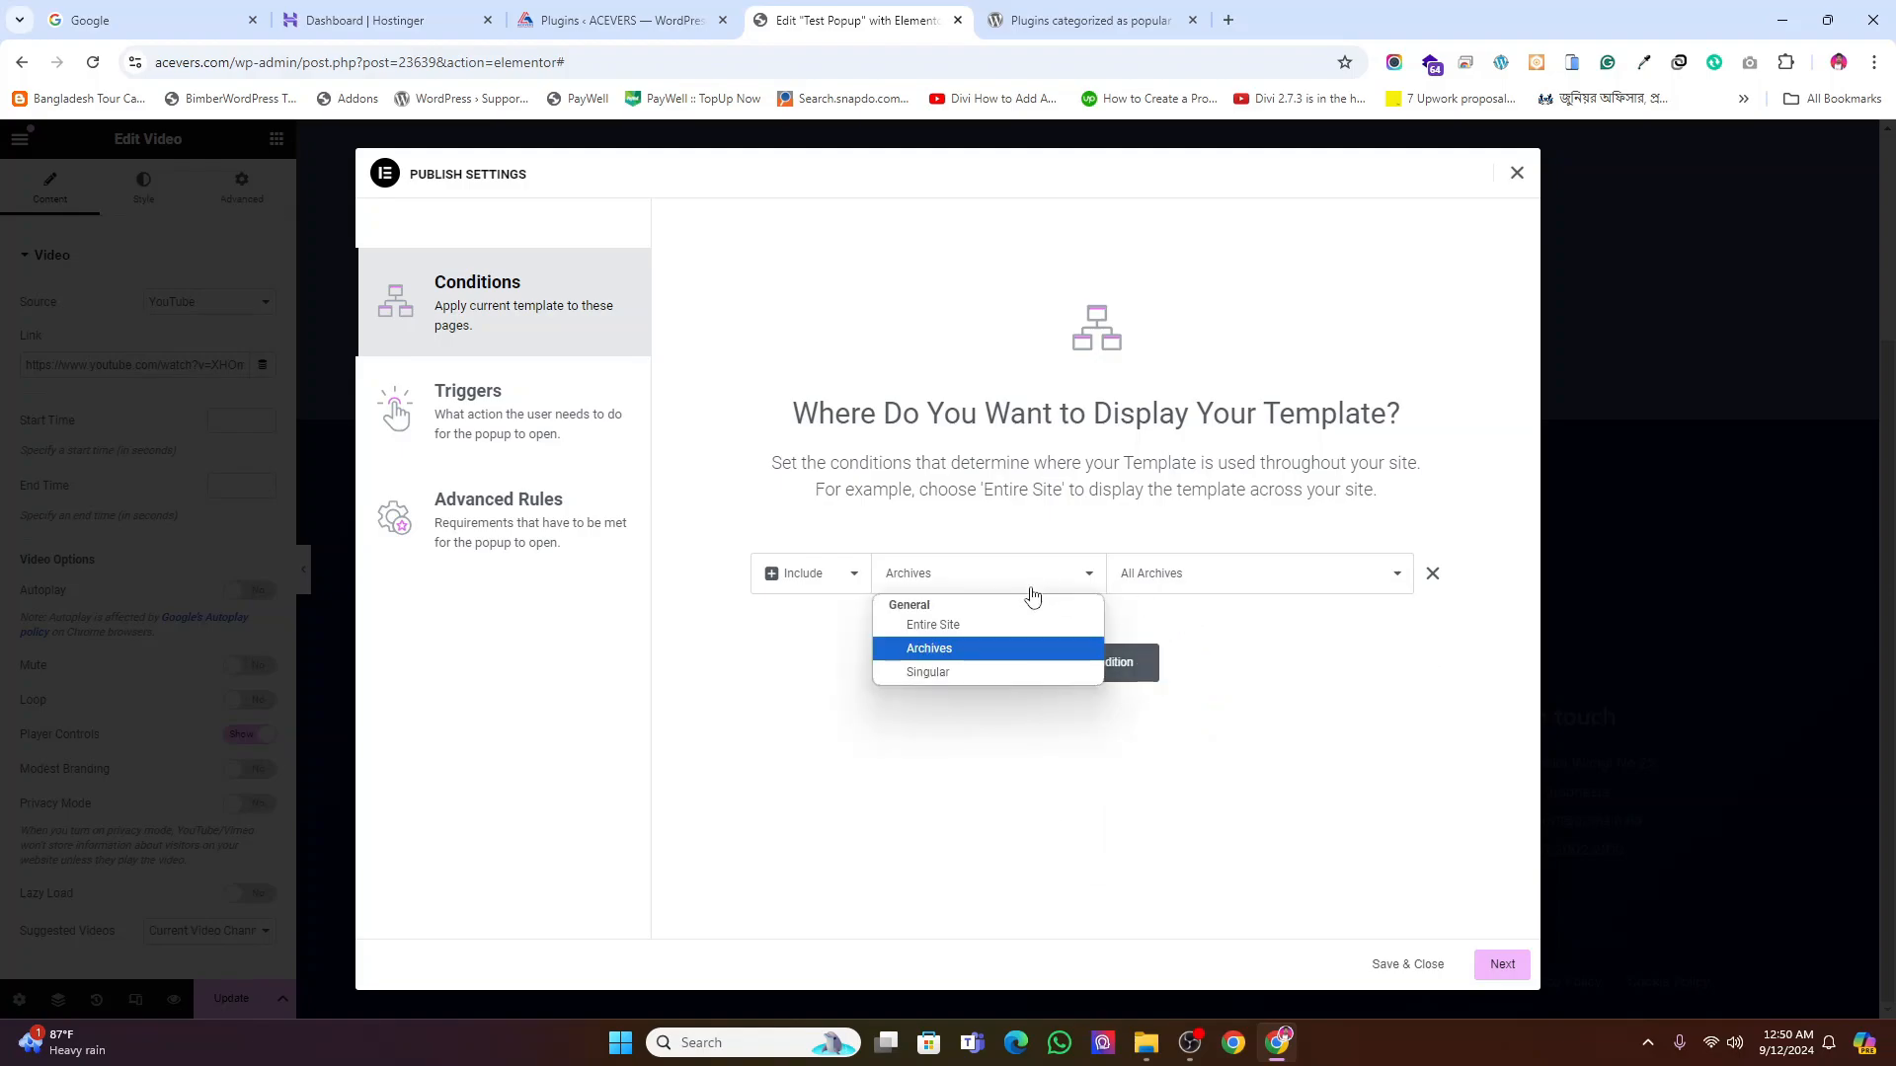
{"action": "left_click", "coordinate": [933, 672]}
{"action": "left_click", "coordinate": [1291, 585]}
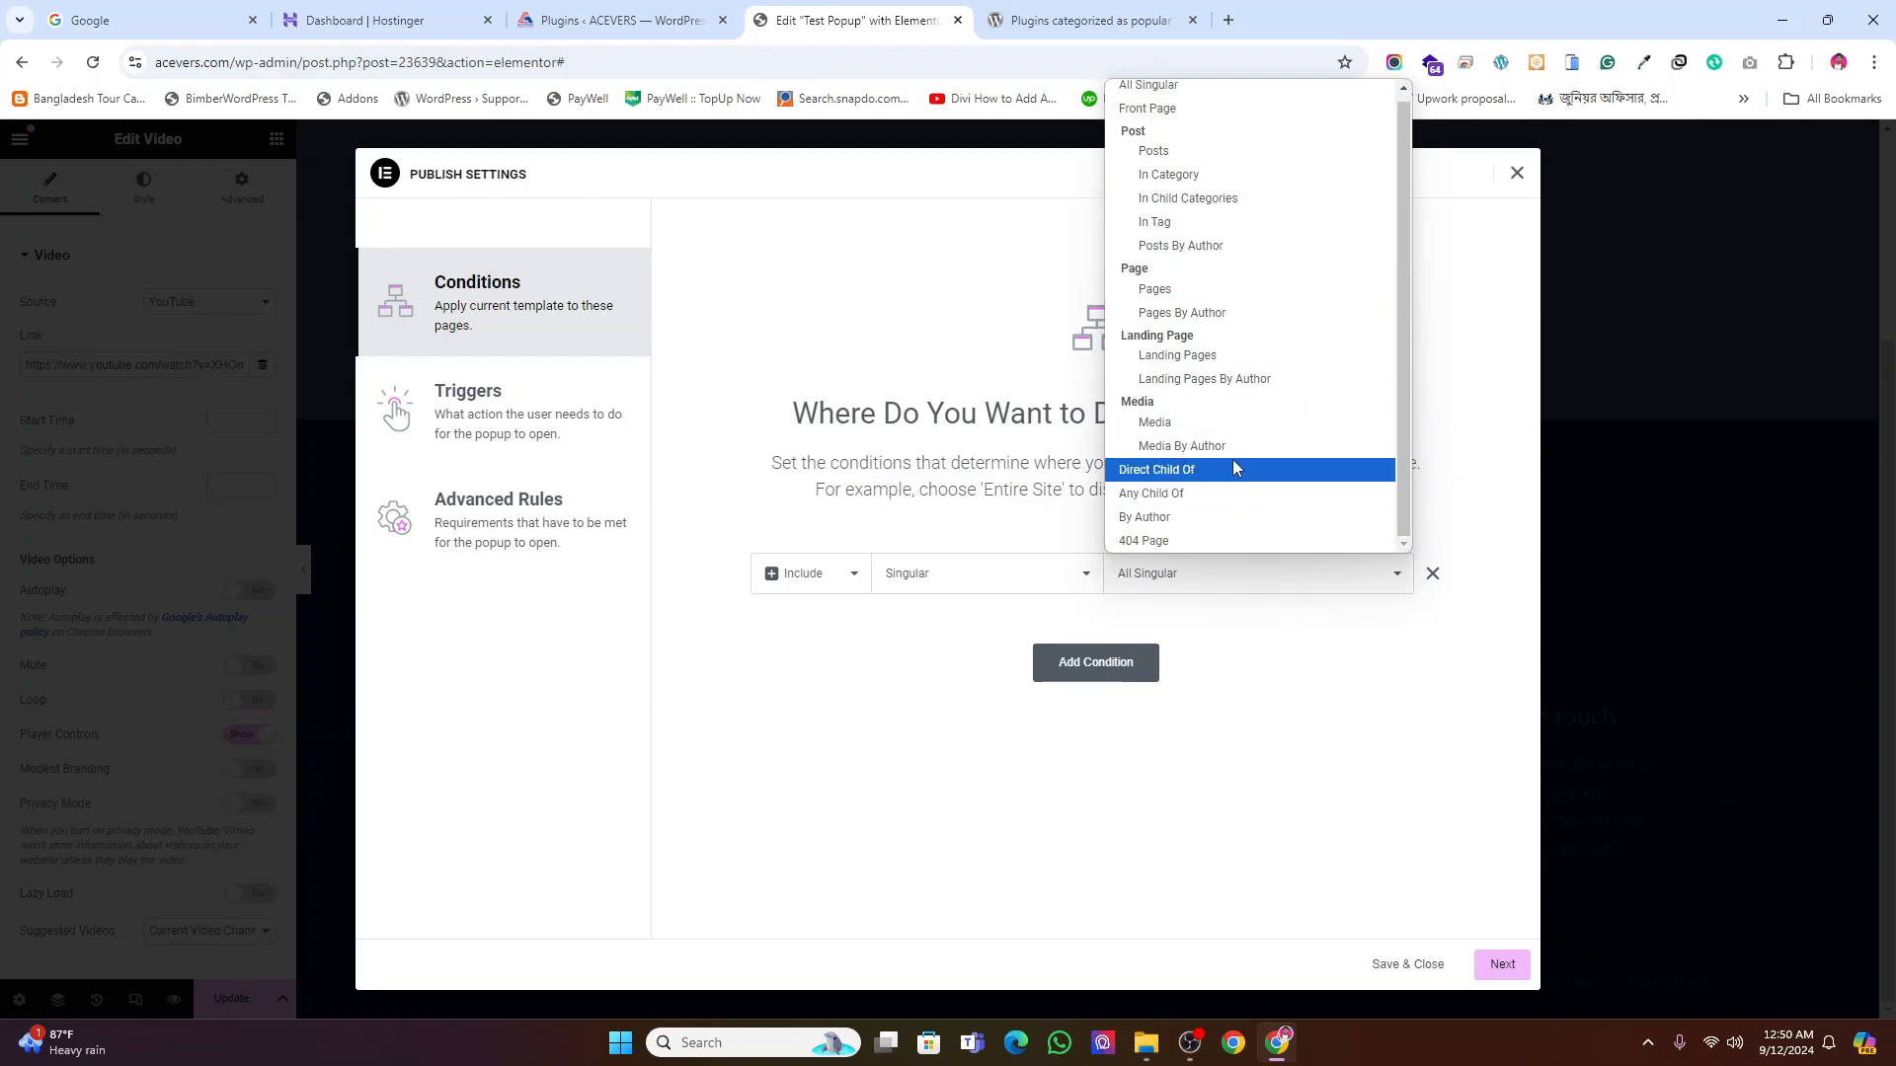
{"action": "left_click", "coordinate": [1283, 758]}
{"action": "left_click", "coordinate": [917, 591]}
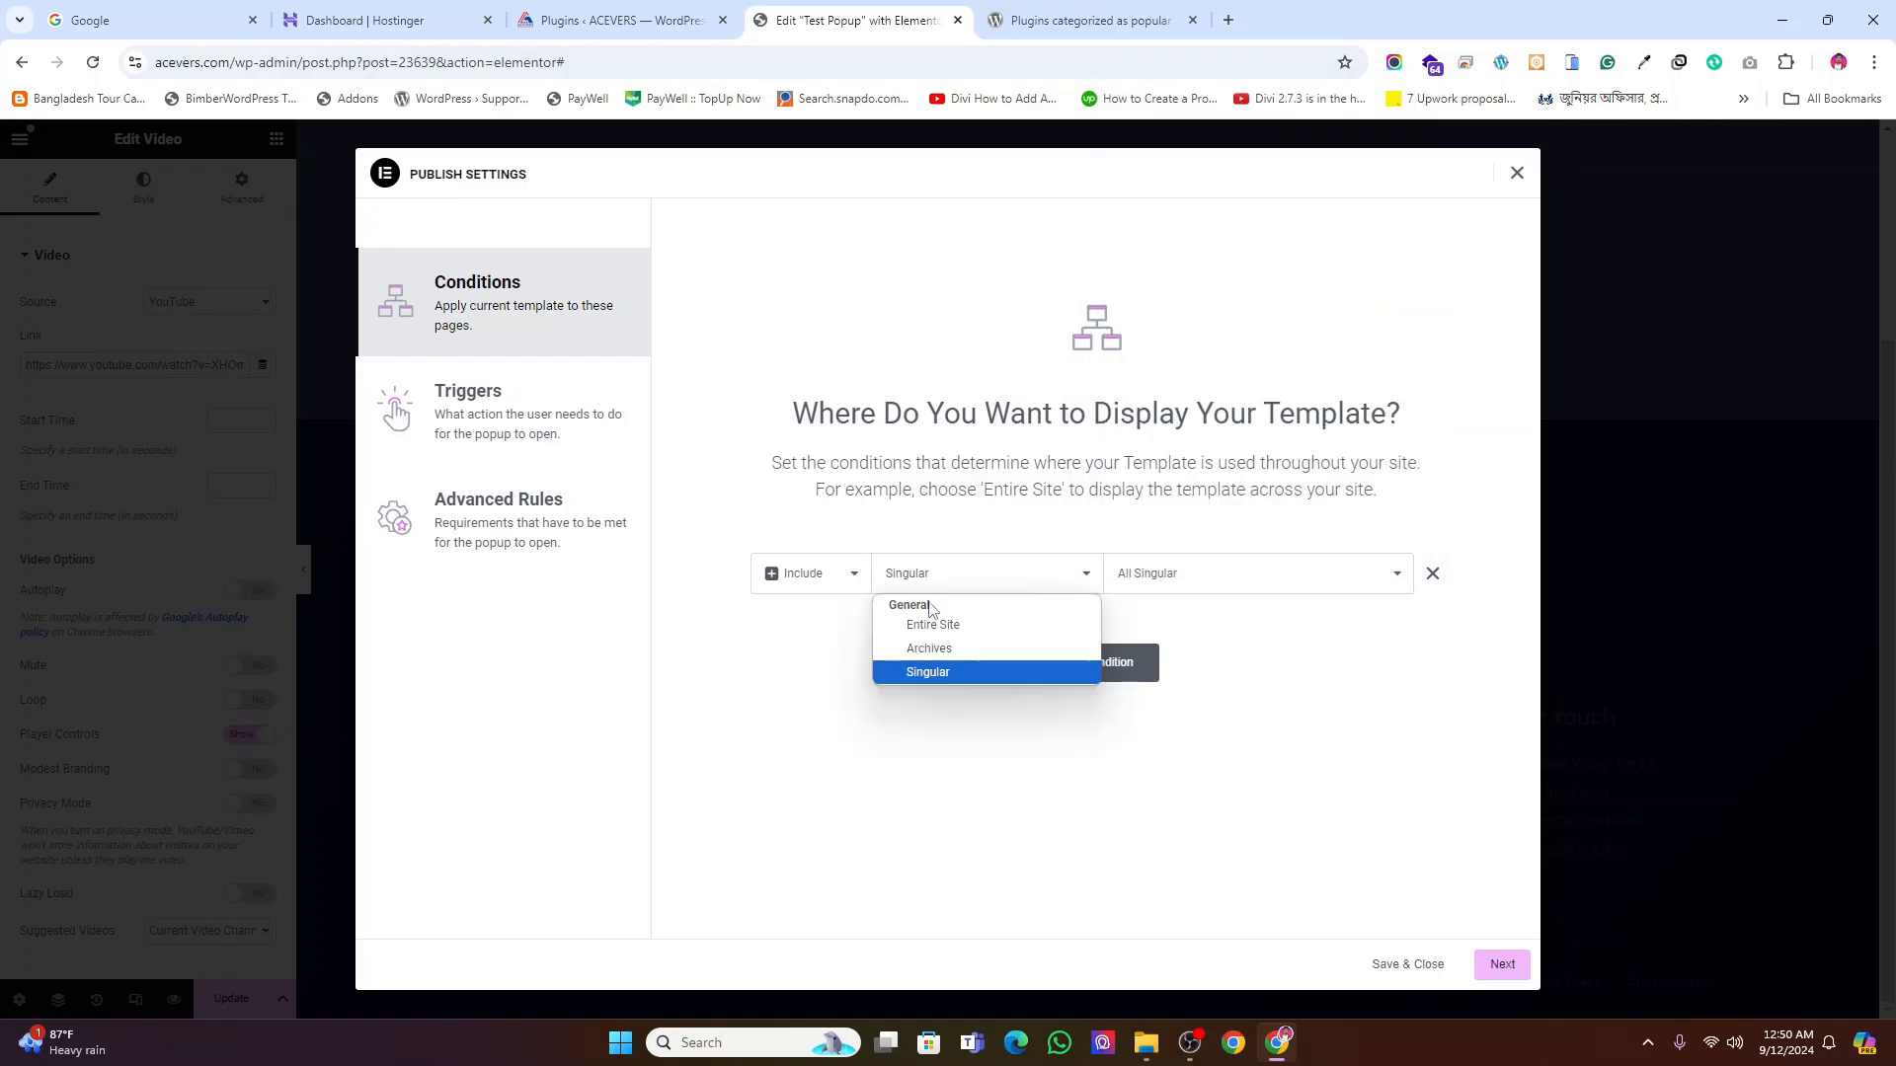
{"action": "left_click", "coordinate": [918, 622]}
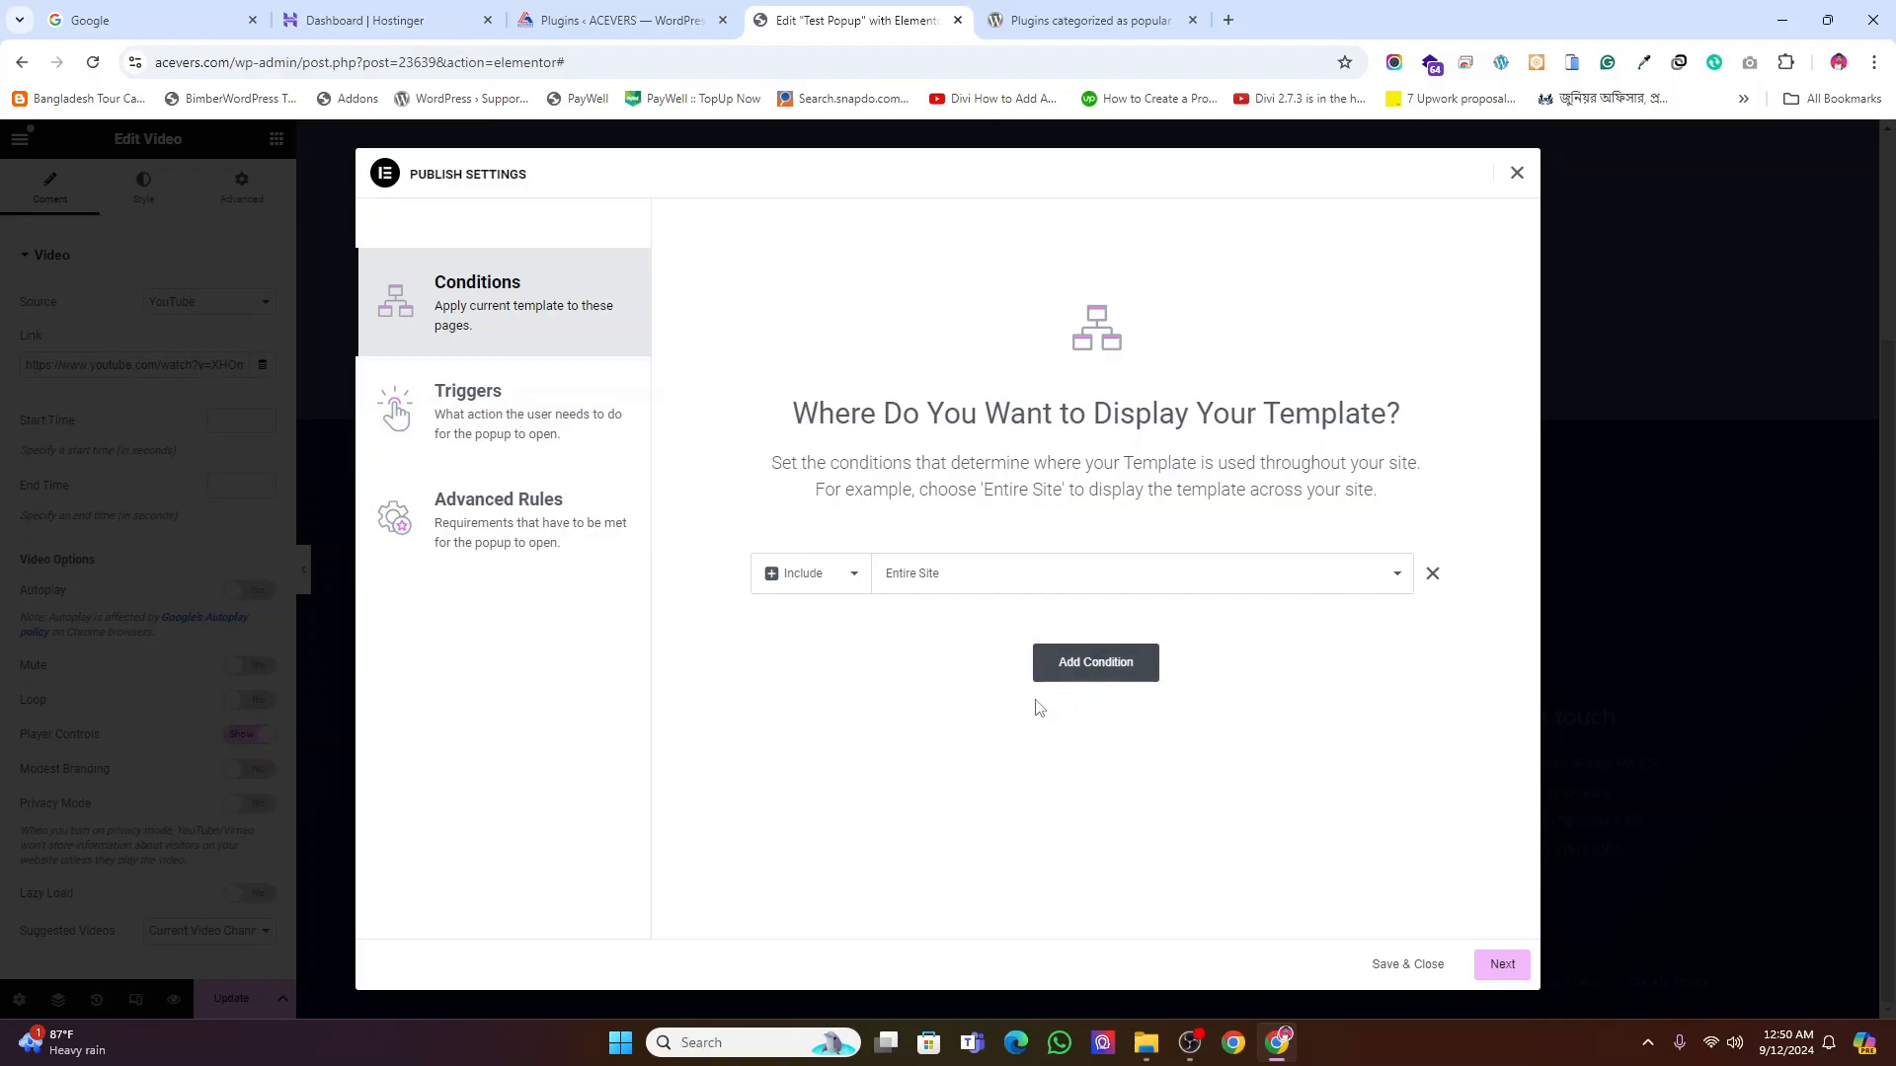
Enable the popup's On Page Load trigger with a delay of 5 seconds
{"action": "left_click", "coordinate": [465, 421]}
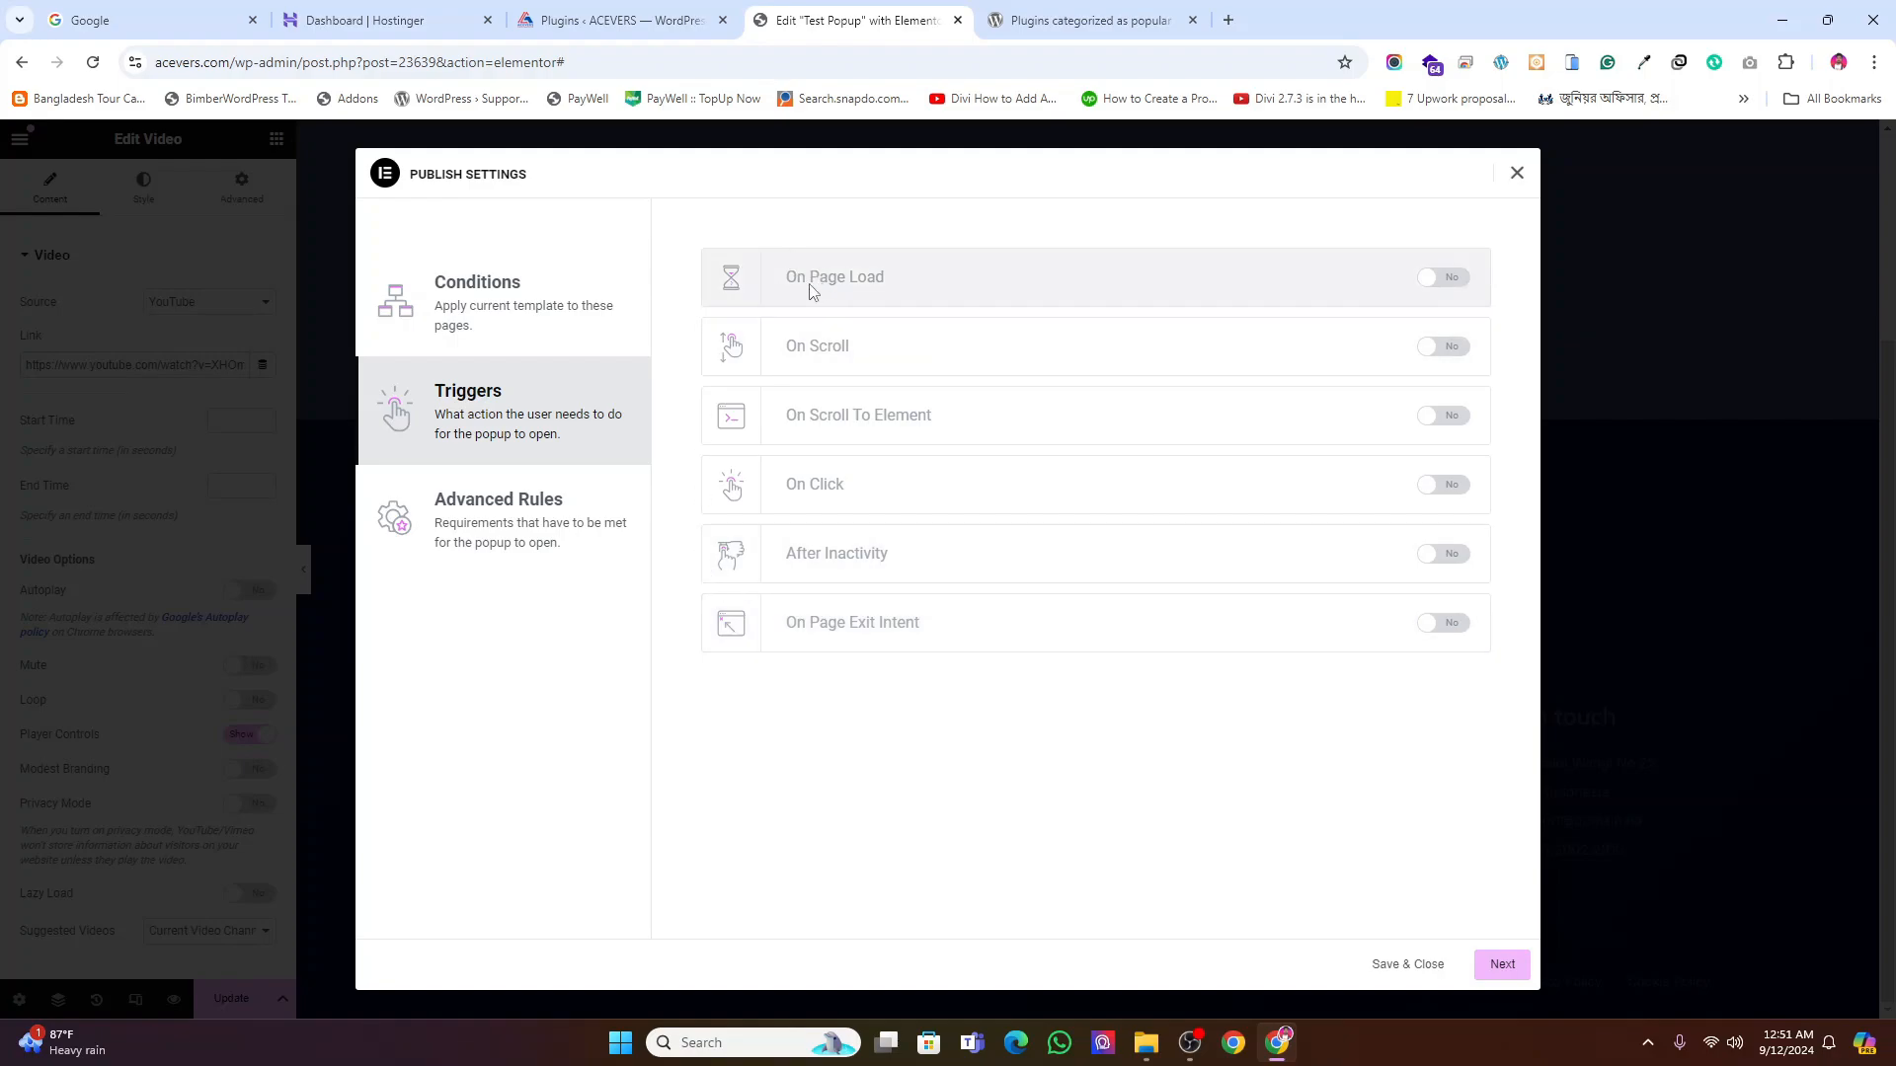
{"action": "left_click", "coordinate": [1444, 278]}
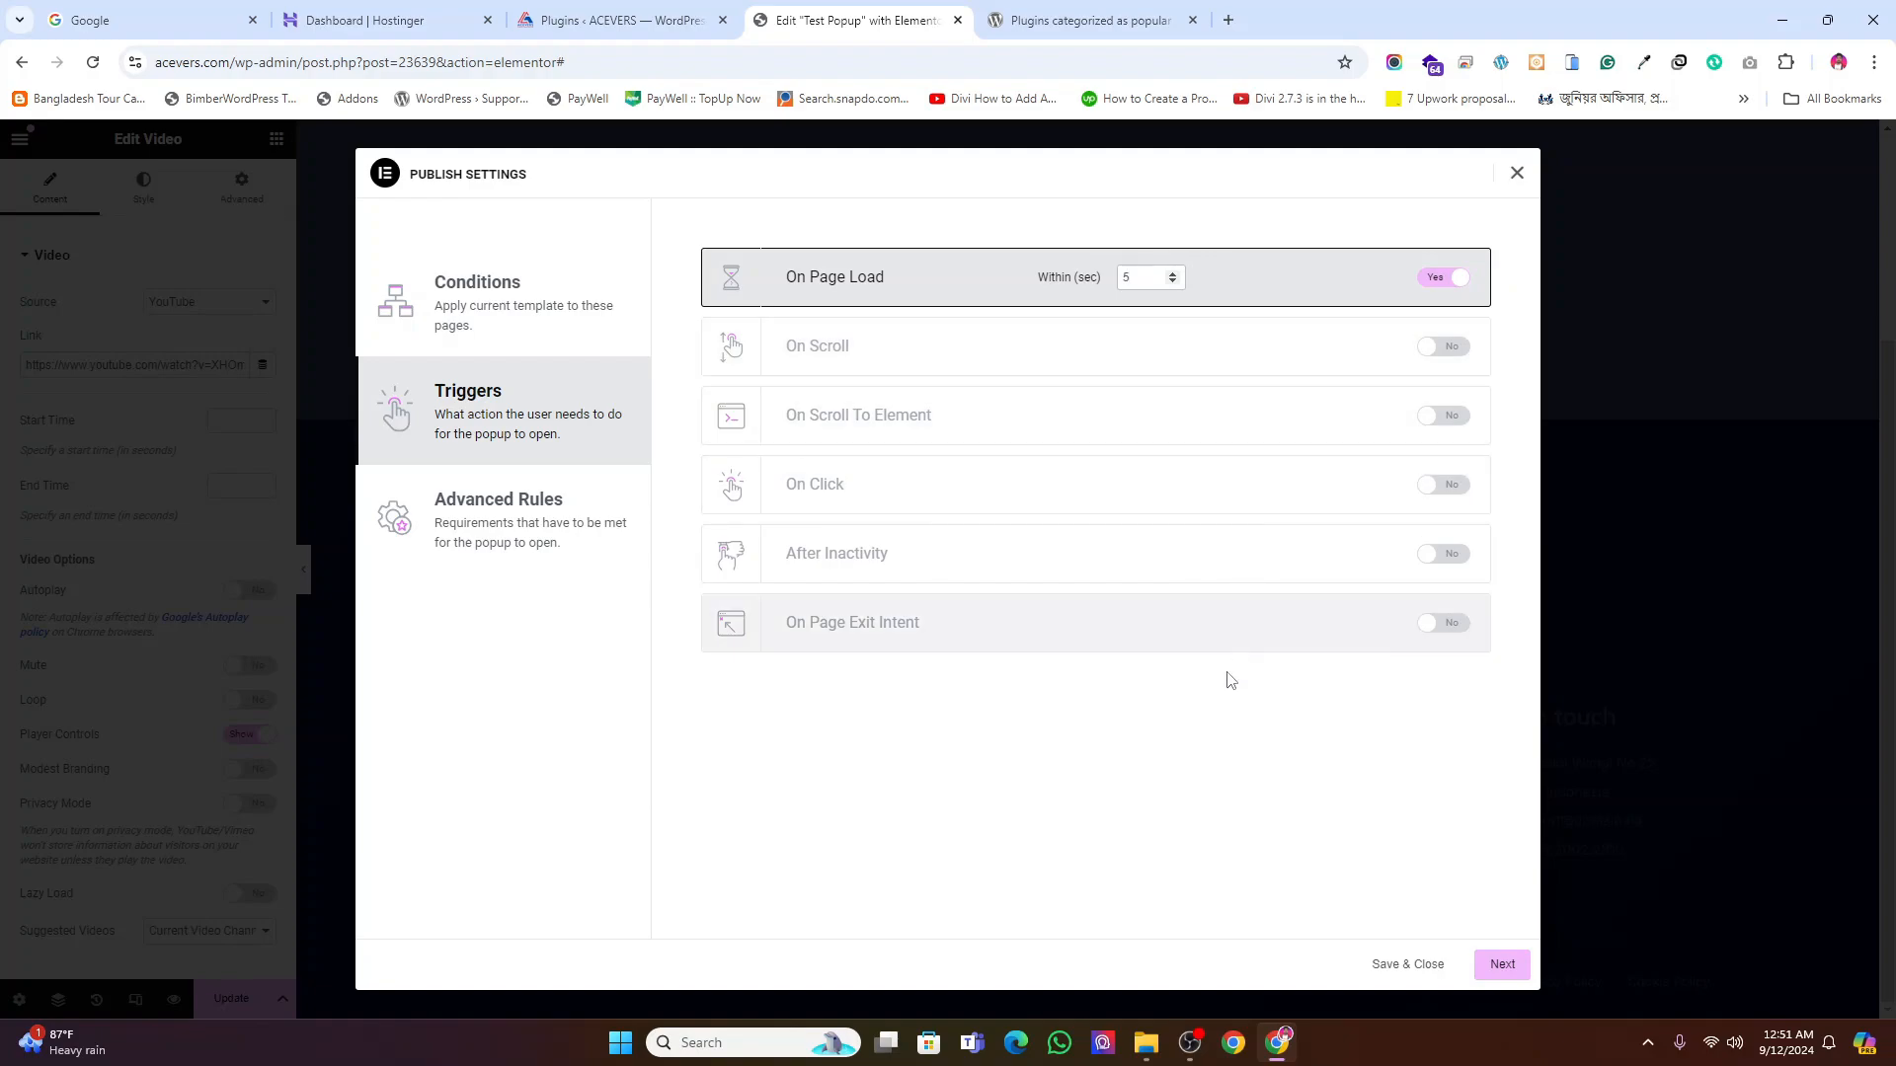
{"action": "left_click", "coordinate": [1087, 826]}
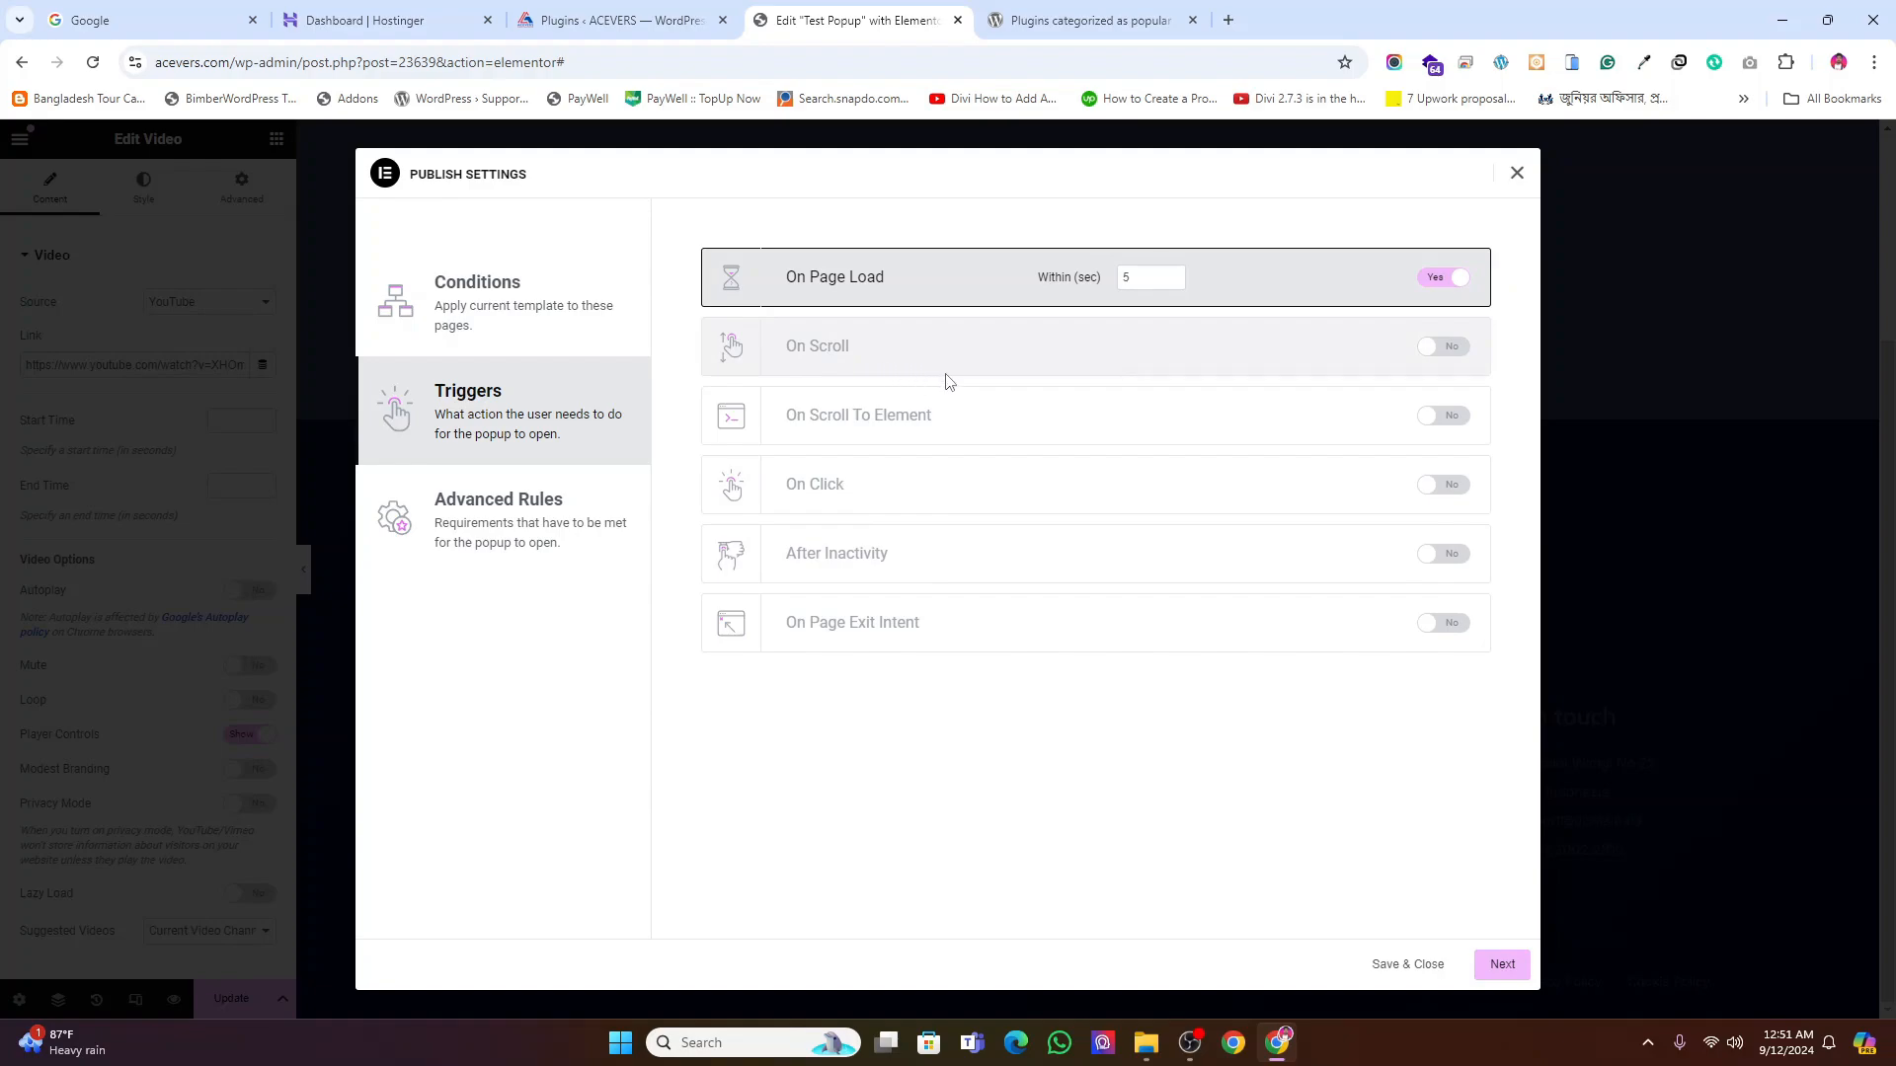
Try the "Show after X page views" and "Show after X sessions" advanced rules, switching each one off again
{"action": "left_click", "coordinate": [485, 537]}
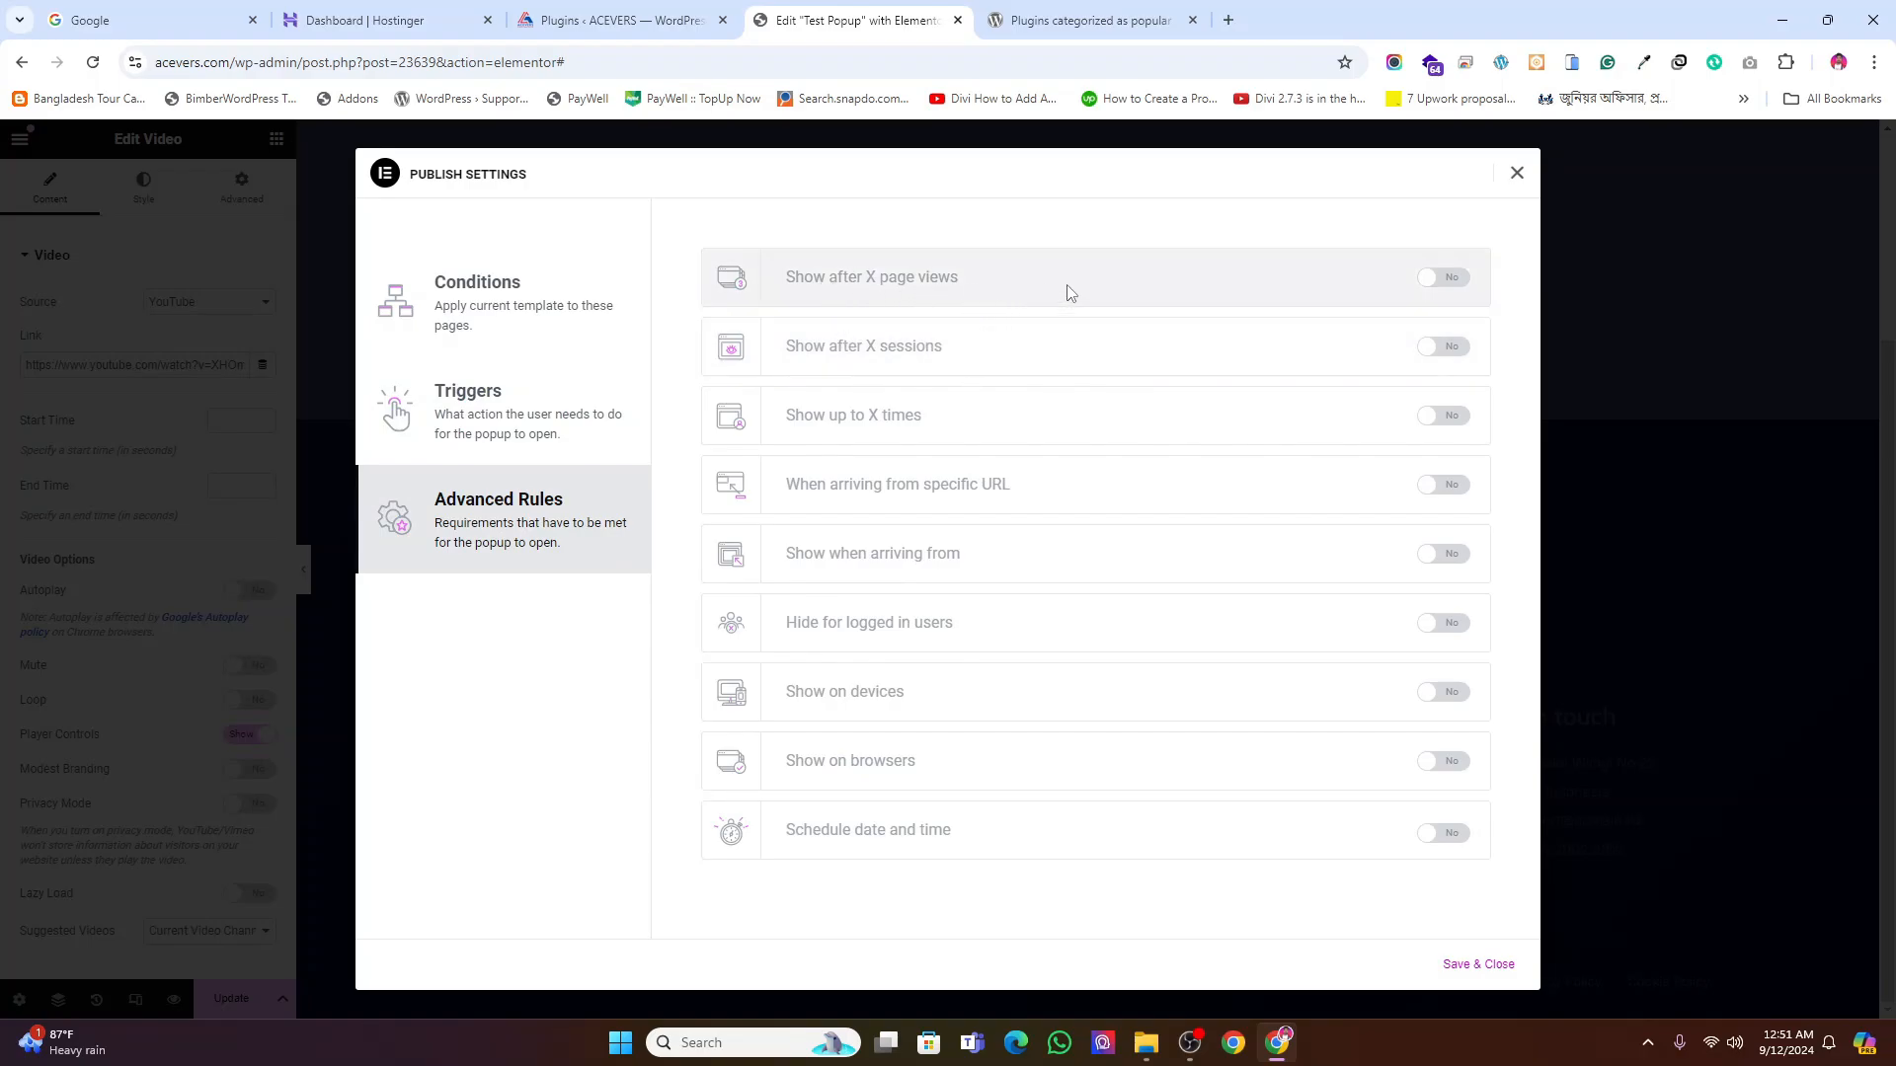
{"action": "left_click", "coordinate": [1440, 281]}
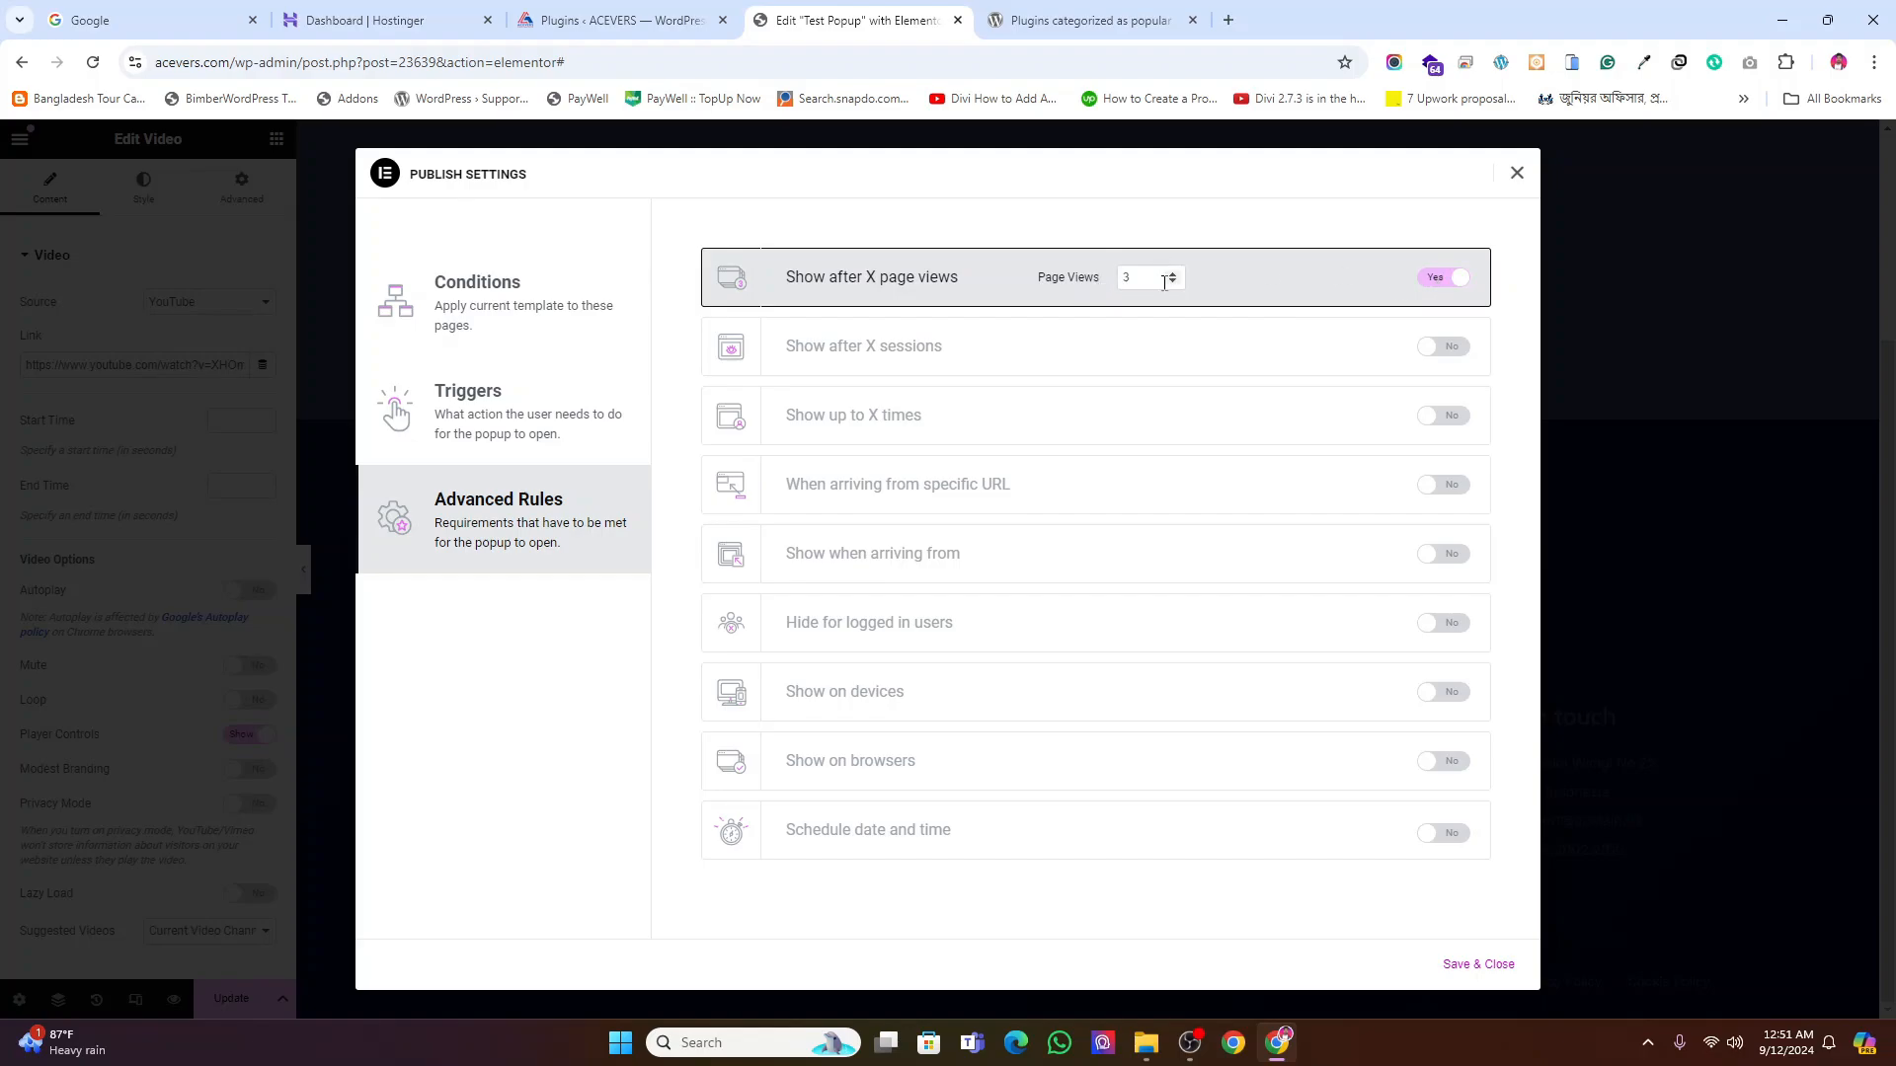
{"action": "left_click", "coordinate": [1442, 278]}
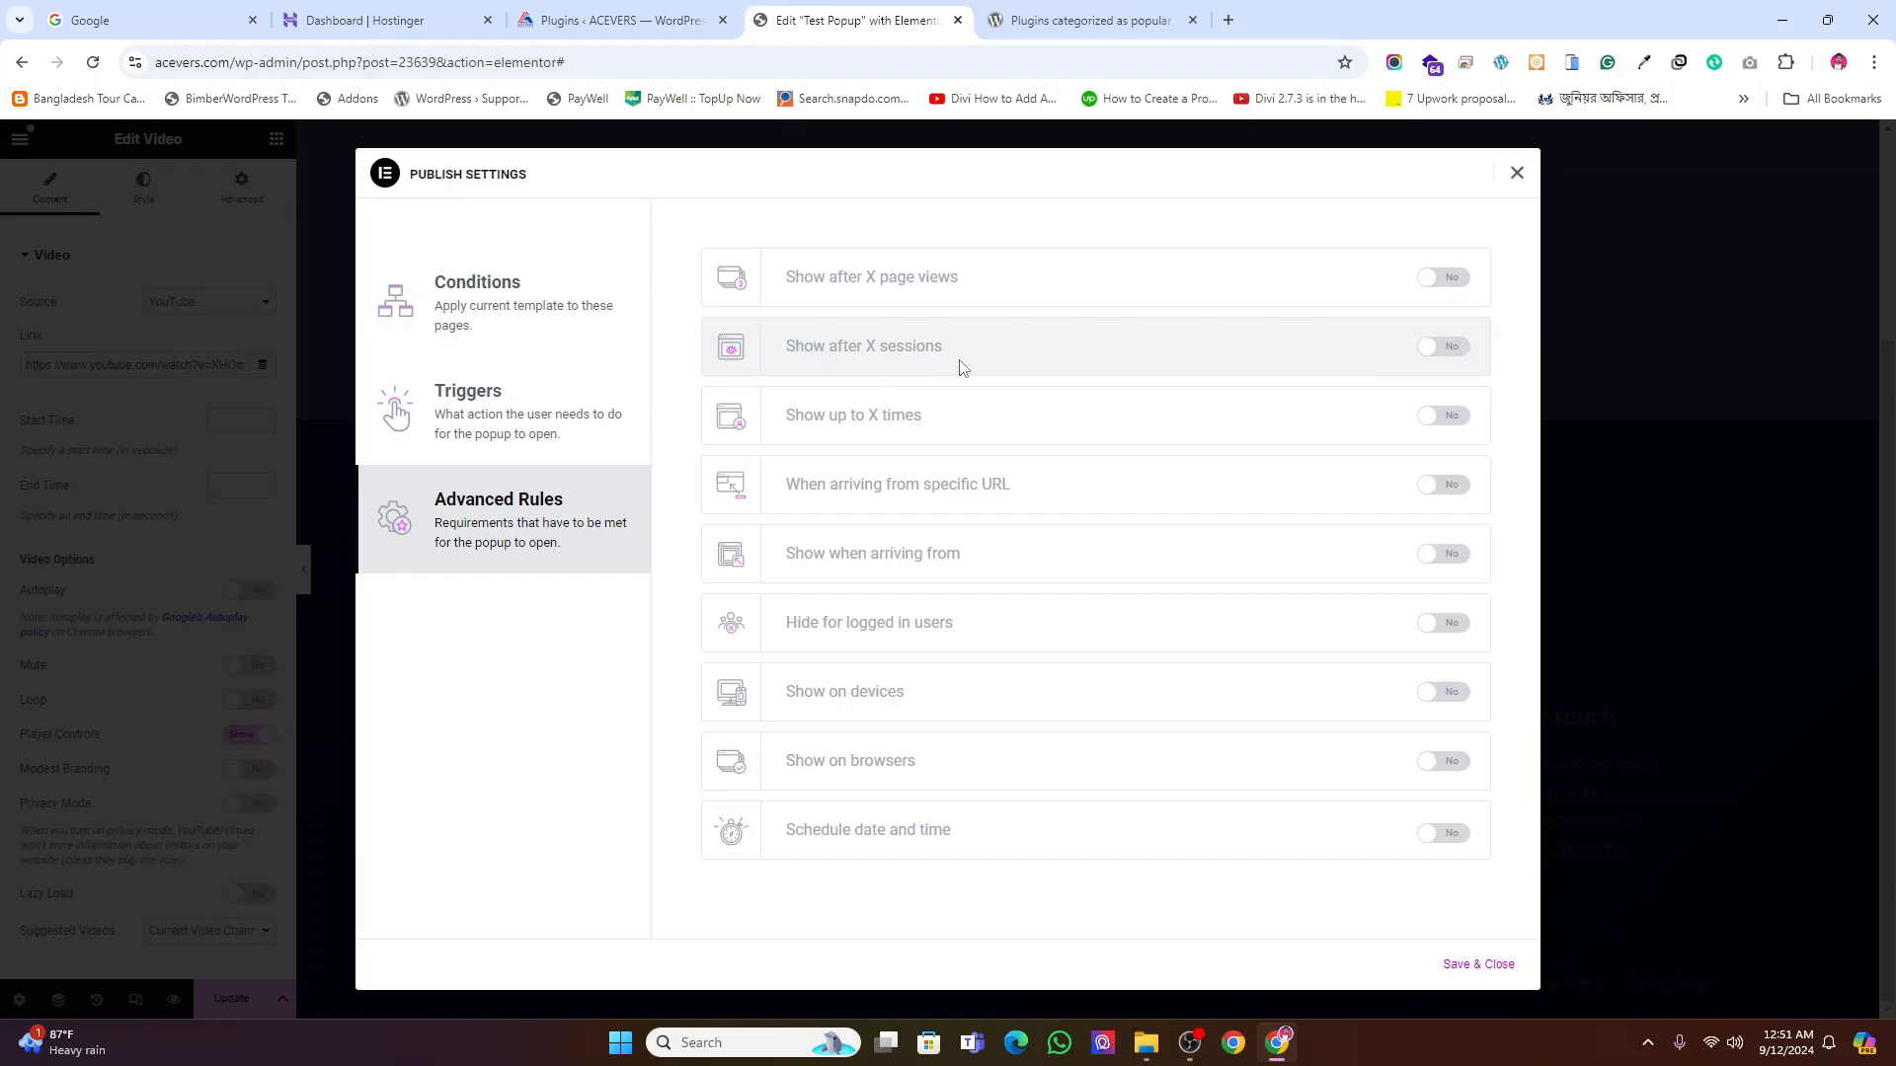
{"action": "left_click", "coordinate": [1450, 350]}
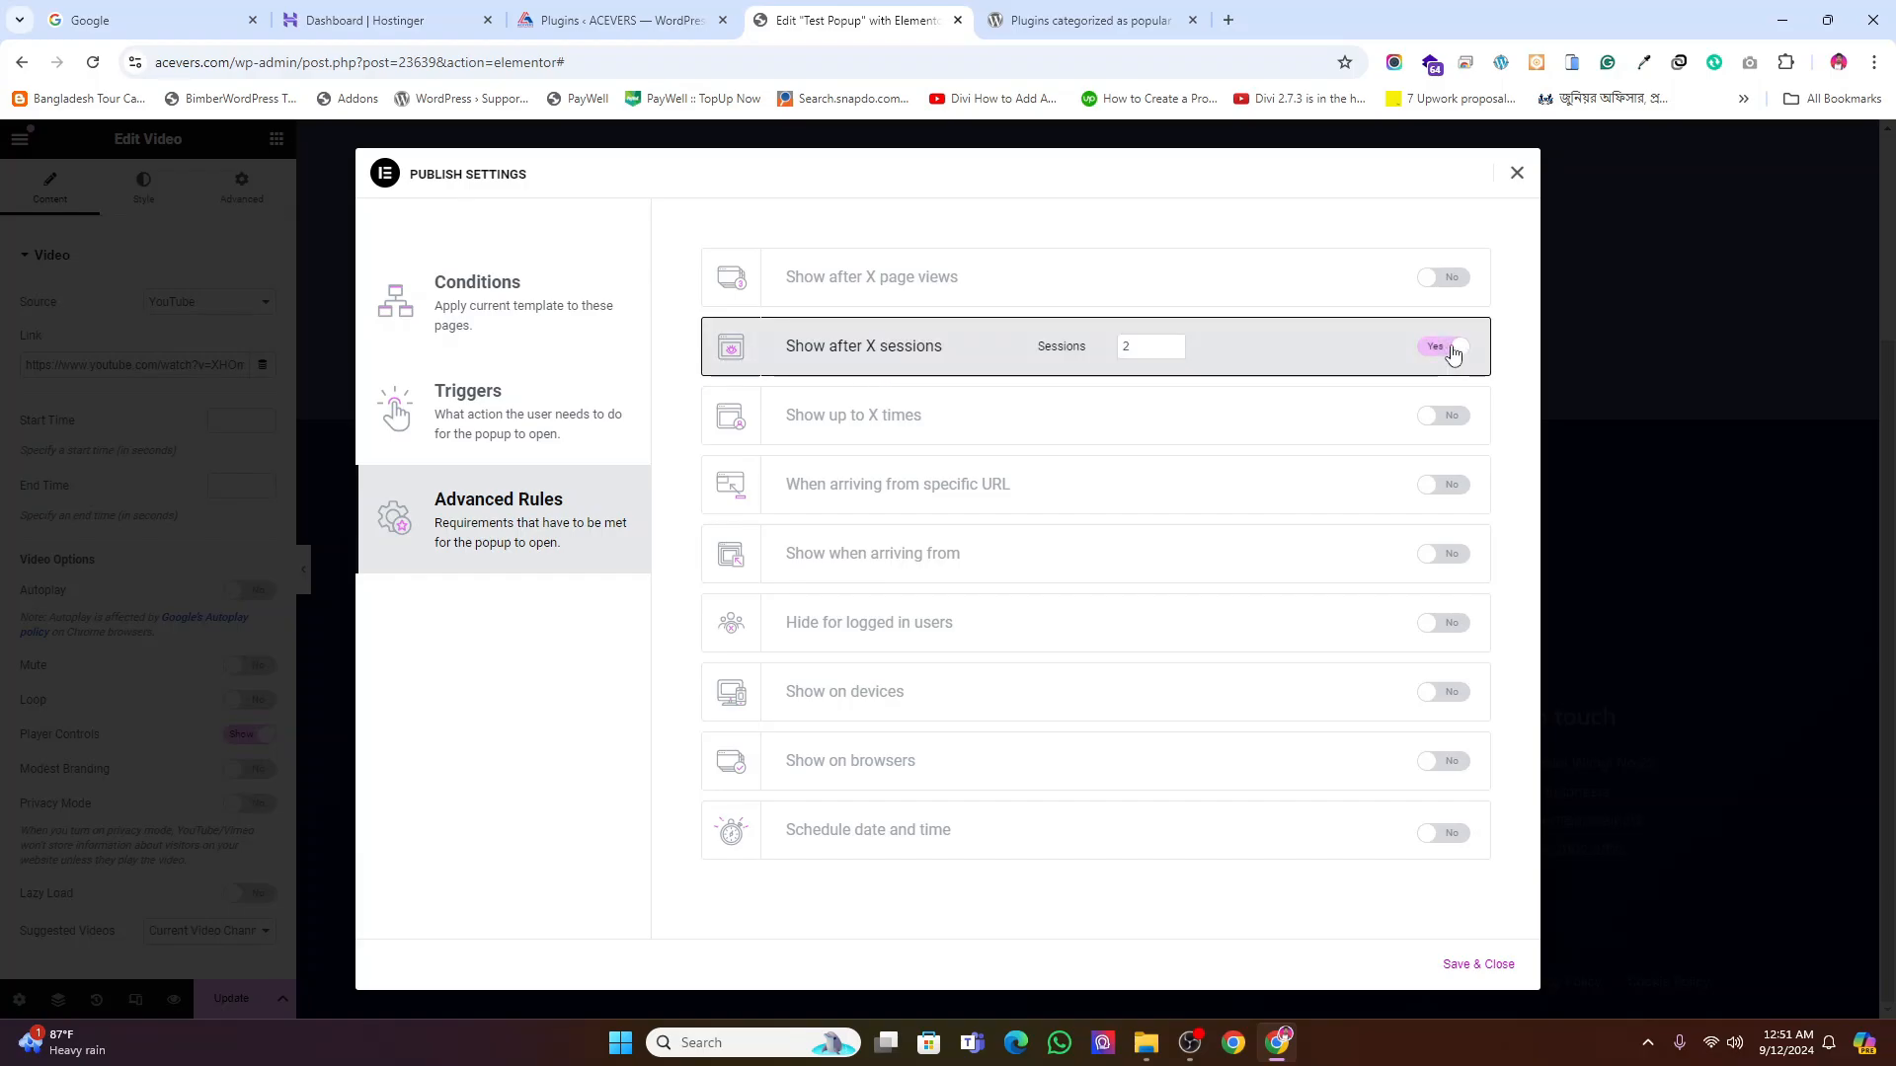
{"action": "left_click", "coordinate": [1455, 351]}
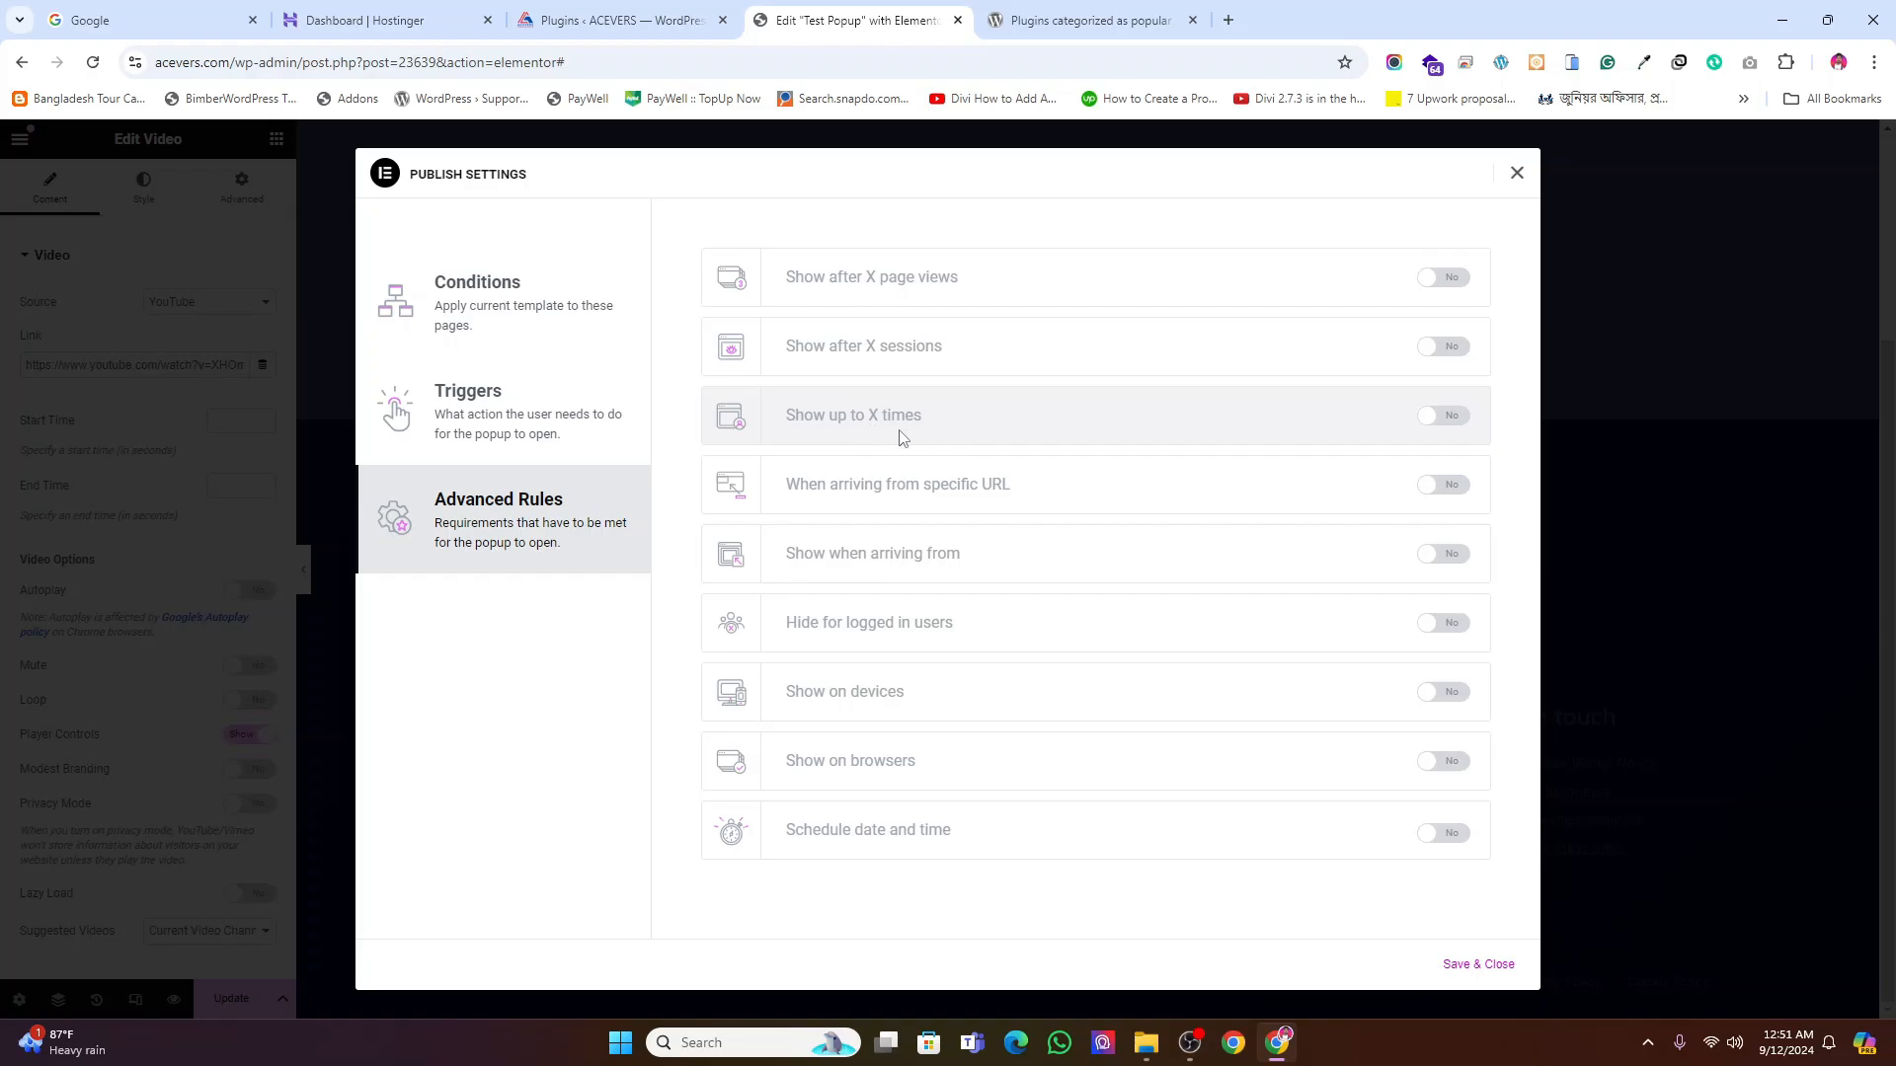
Enable the "Show up to X times" advanced rule with 3 times per Day, counted On Open
{"action": "left_click", "coordinate": [1450, 419]}
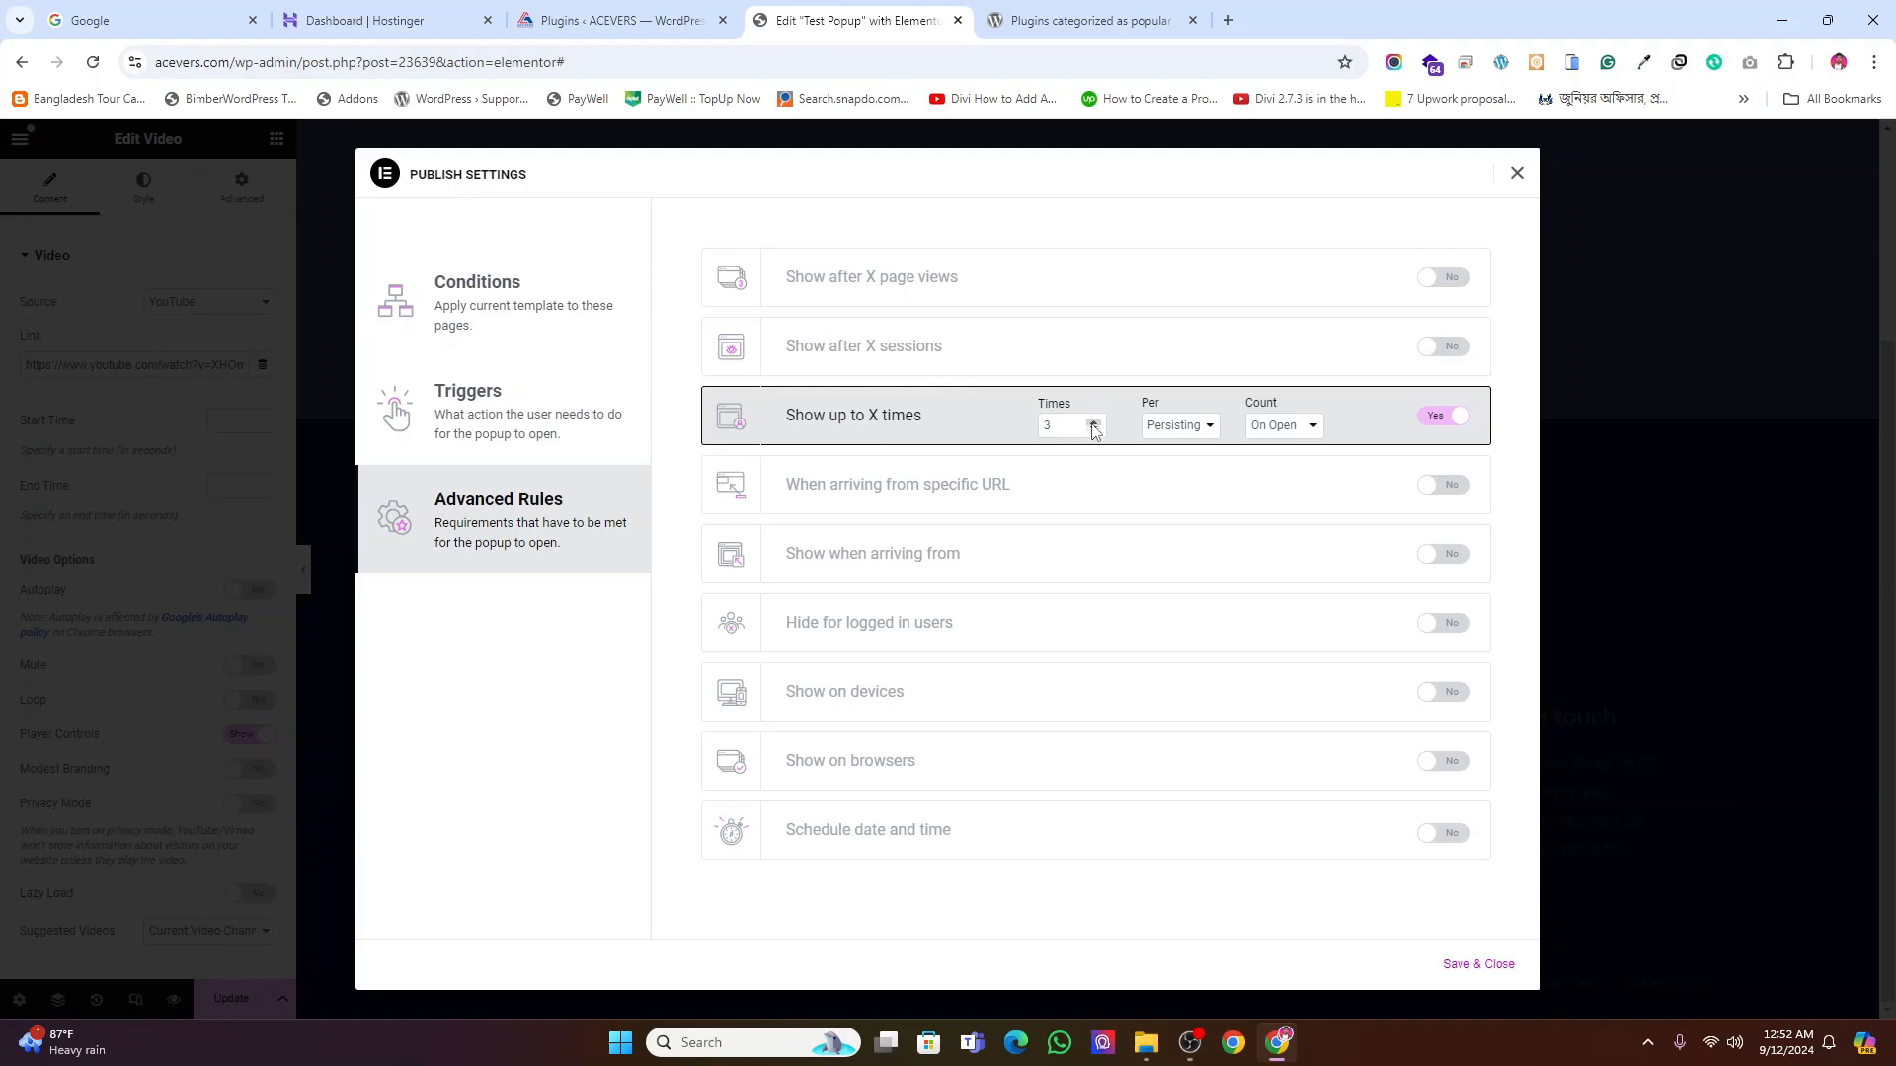
{"action": "left_click", "coordinate": [1172, 426]}
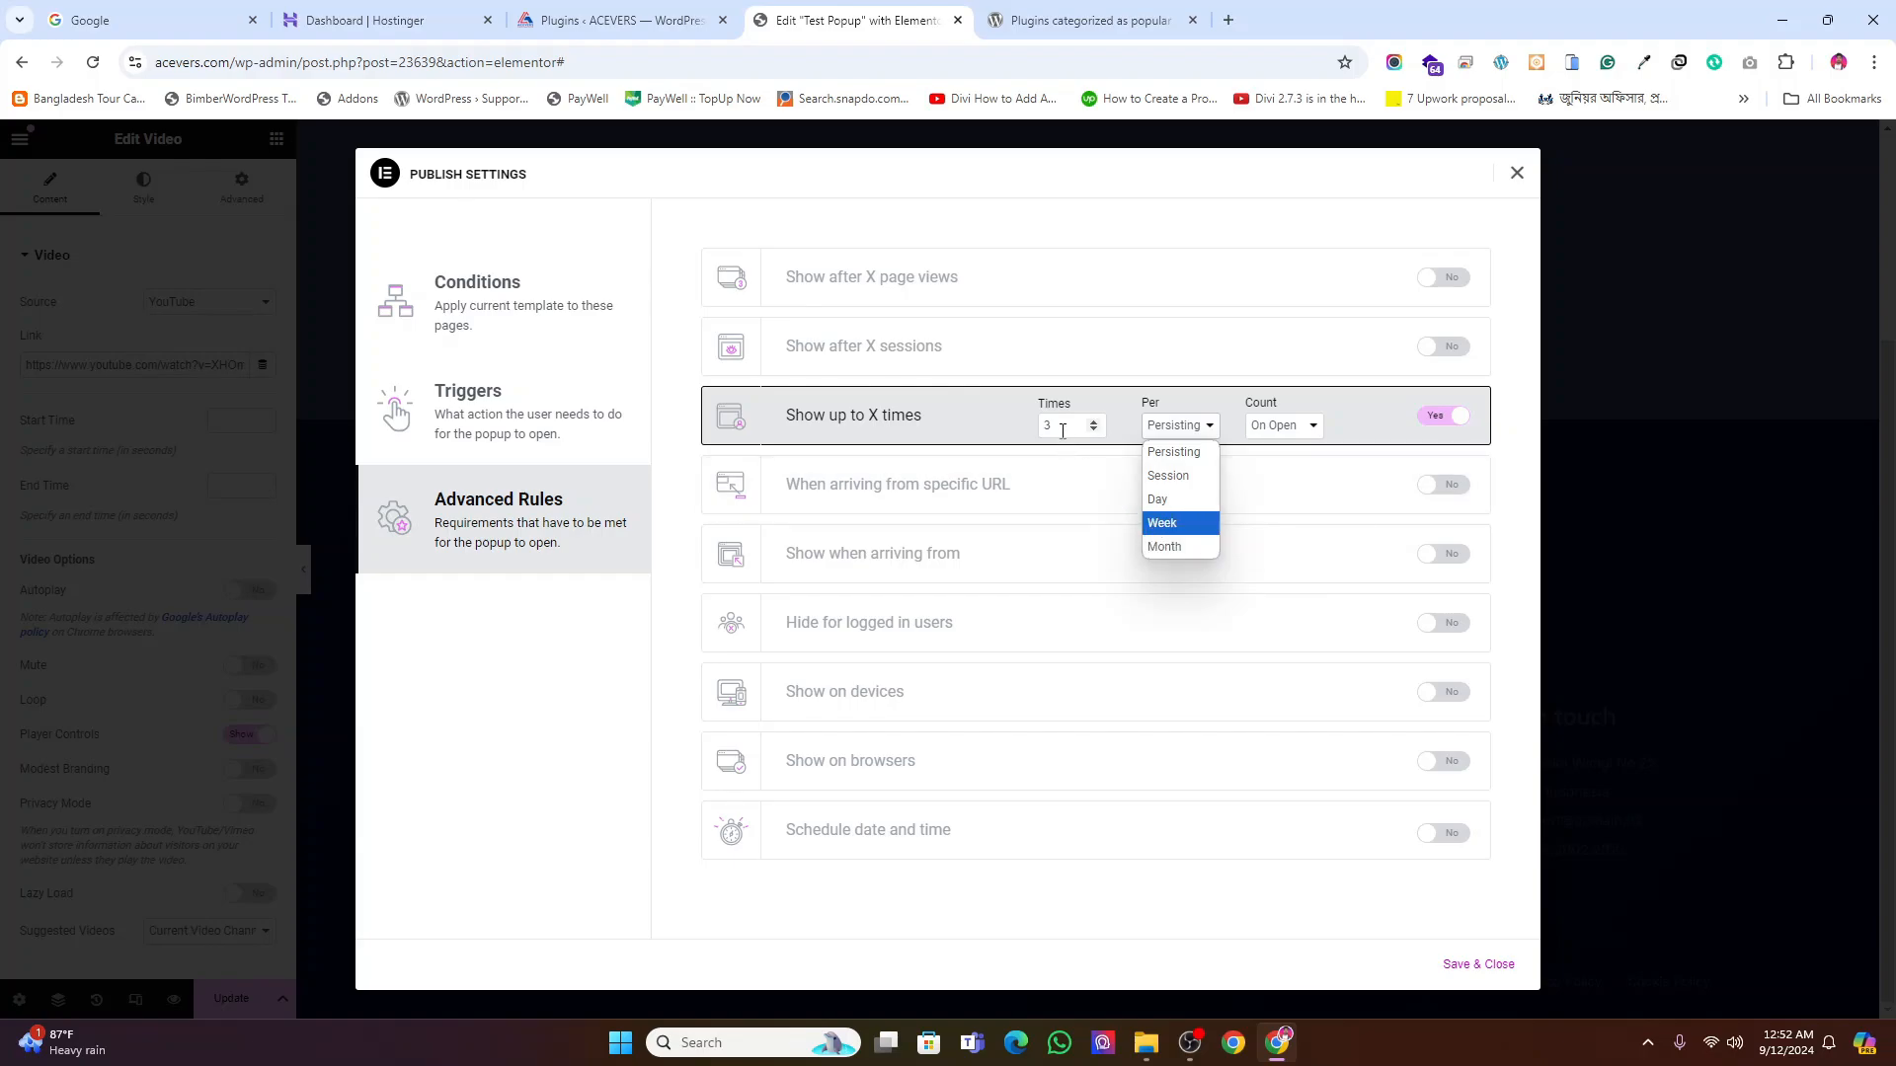
{"action": "left_click", "coordinate": [1099, 430]}
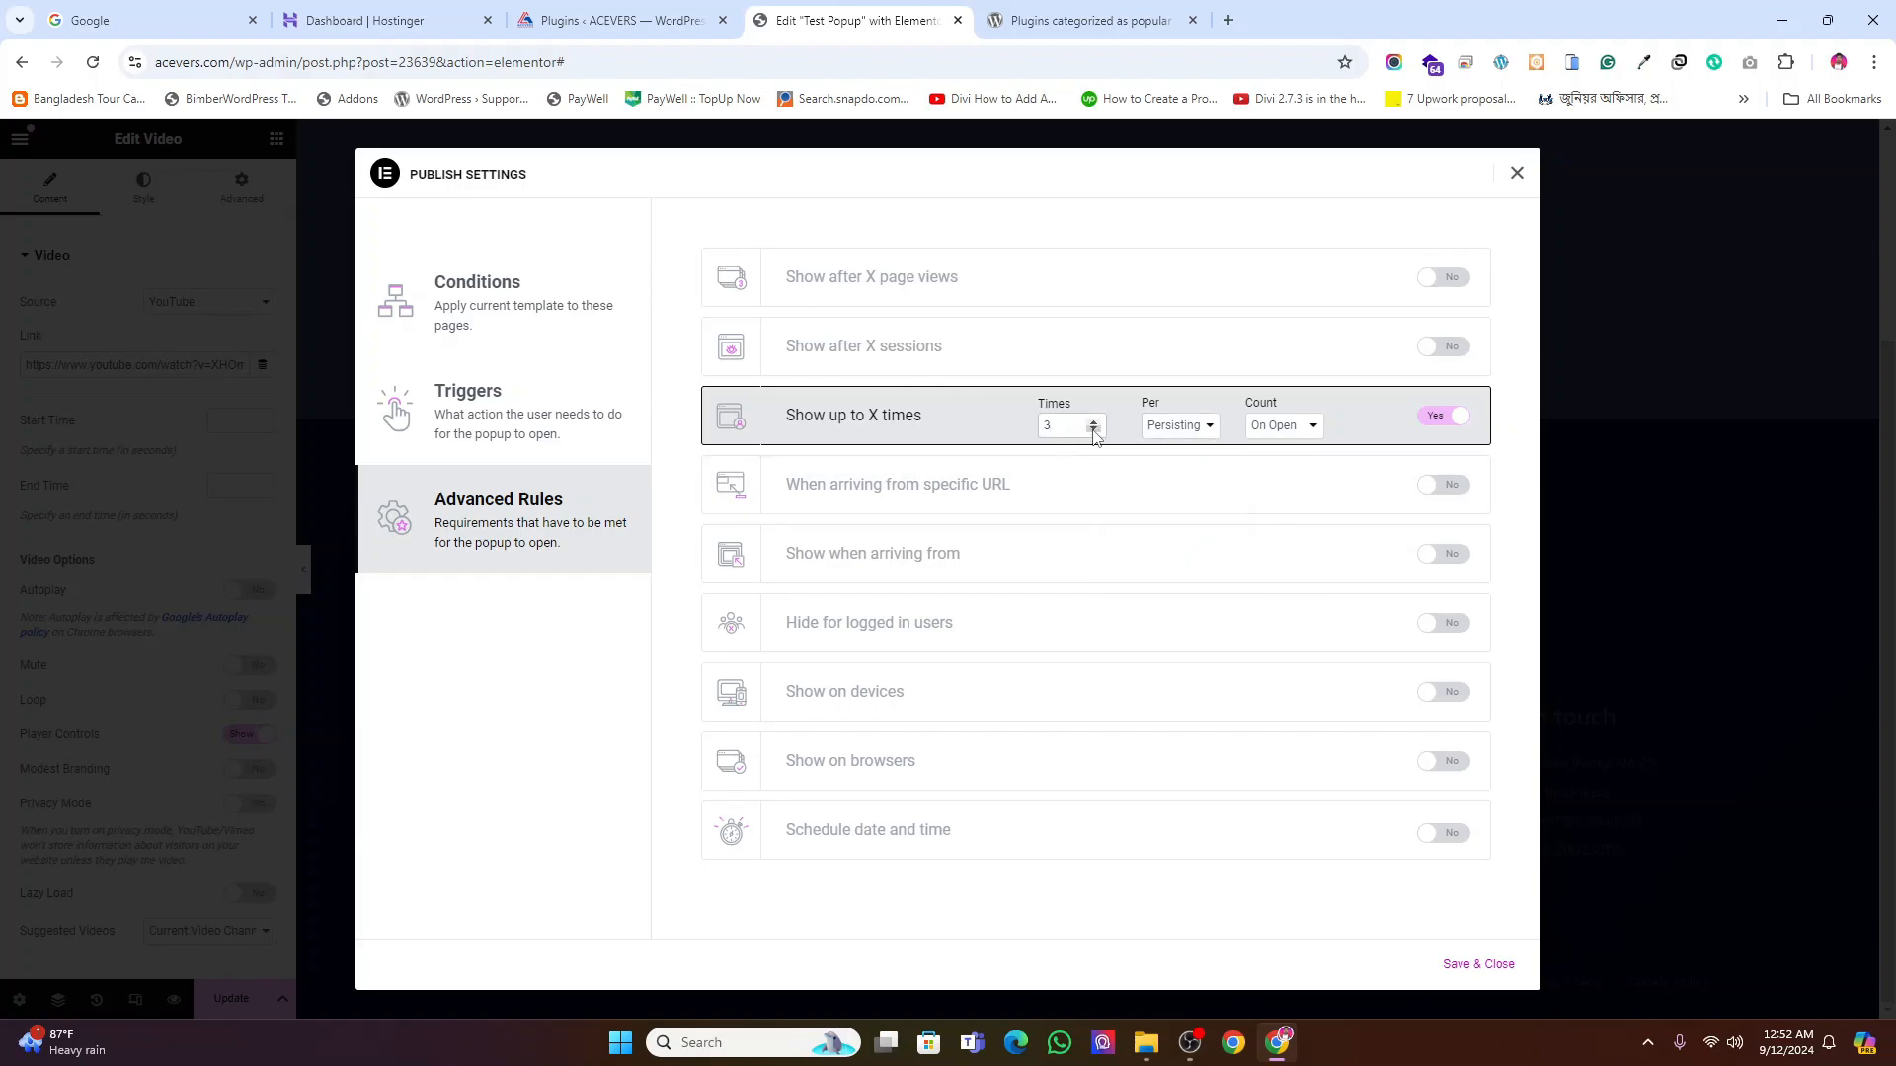
{"action": "left_click", "coordinate": [1180, 431]}
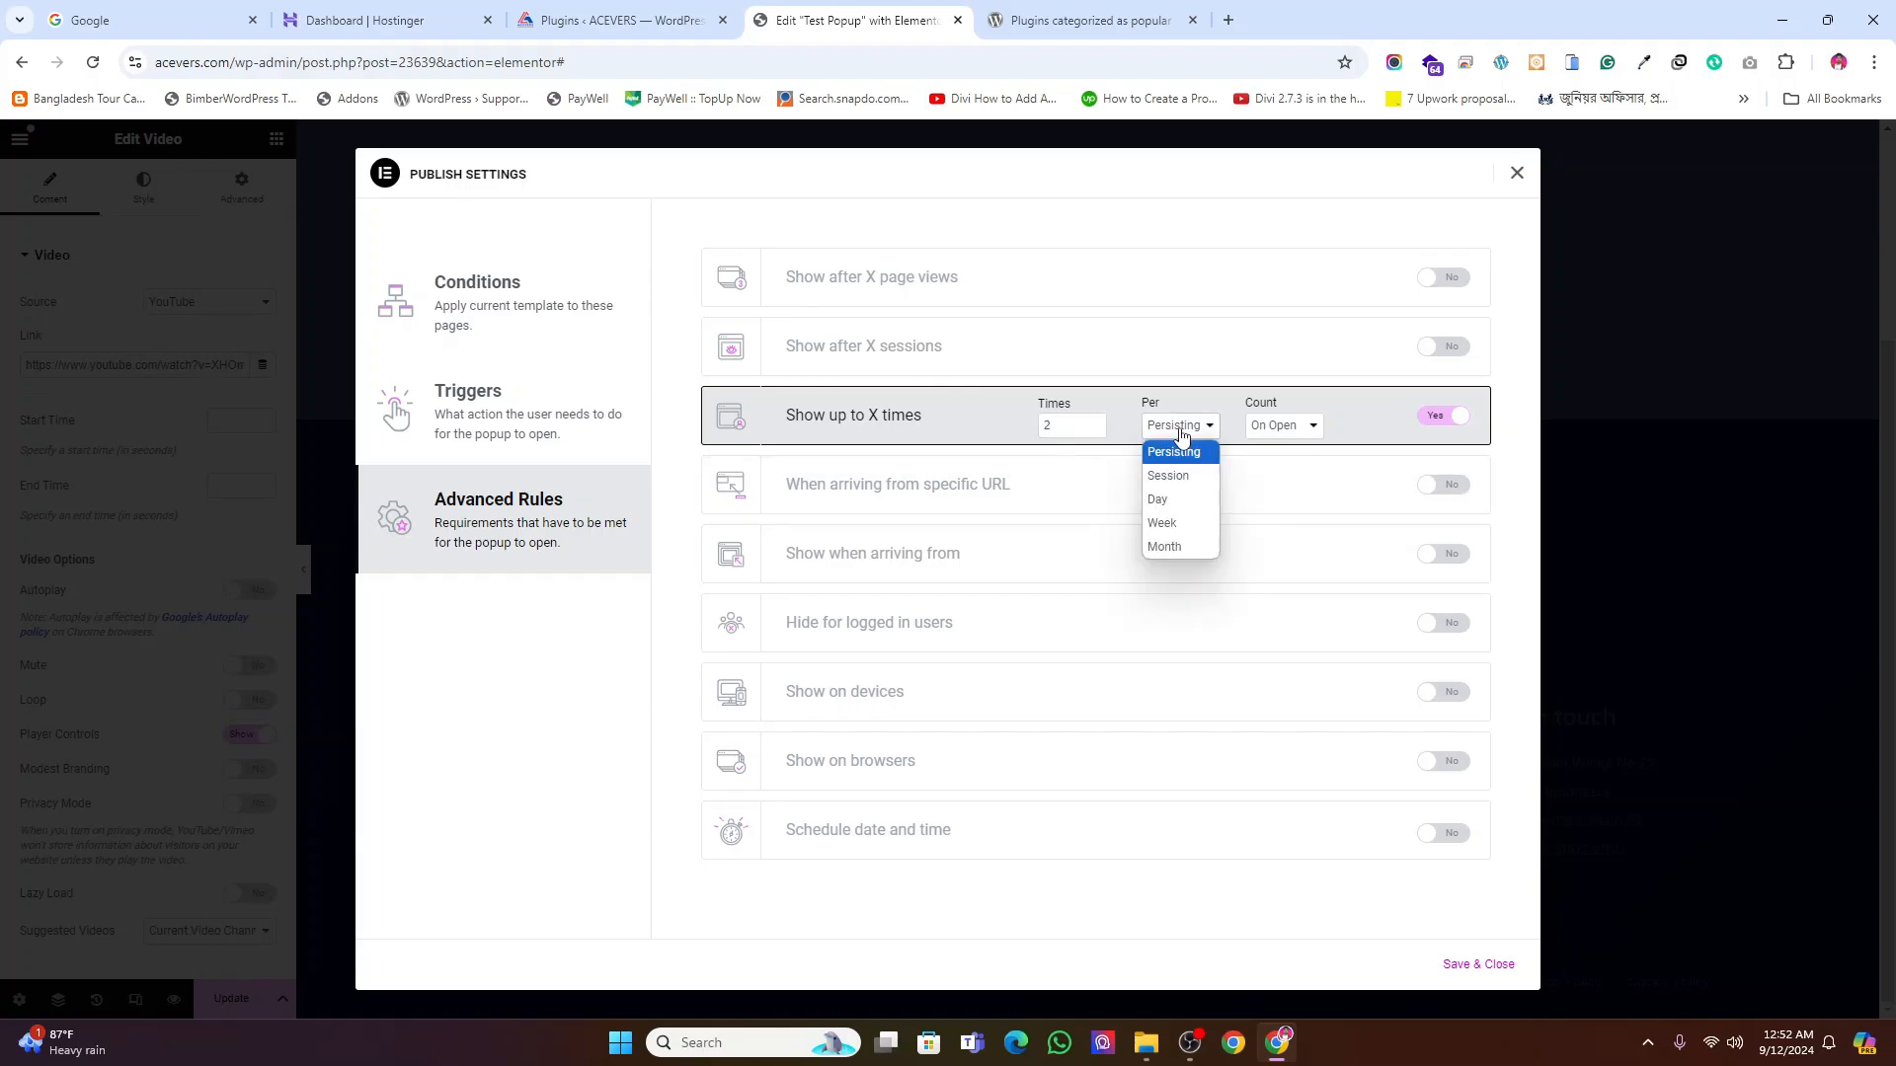
{"action": "left_click", "coordinate": [1159, 500]}
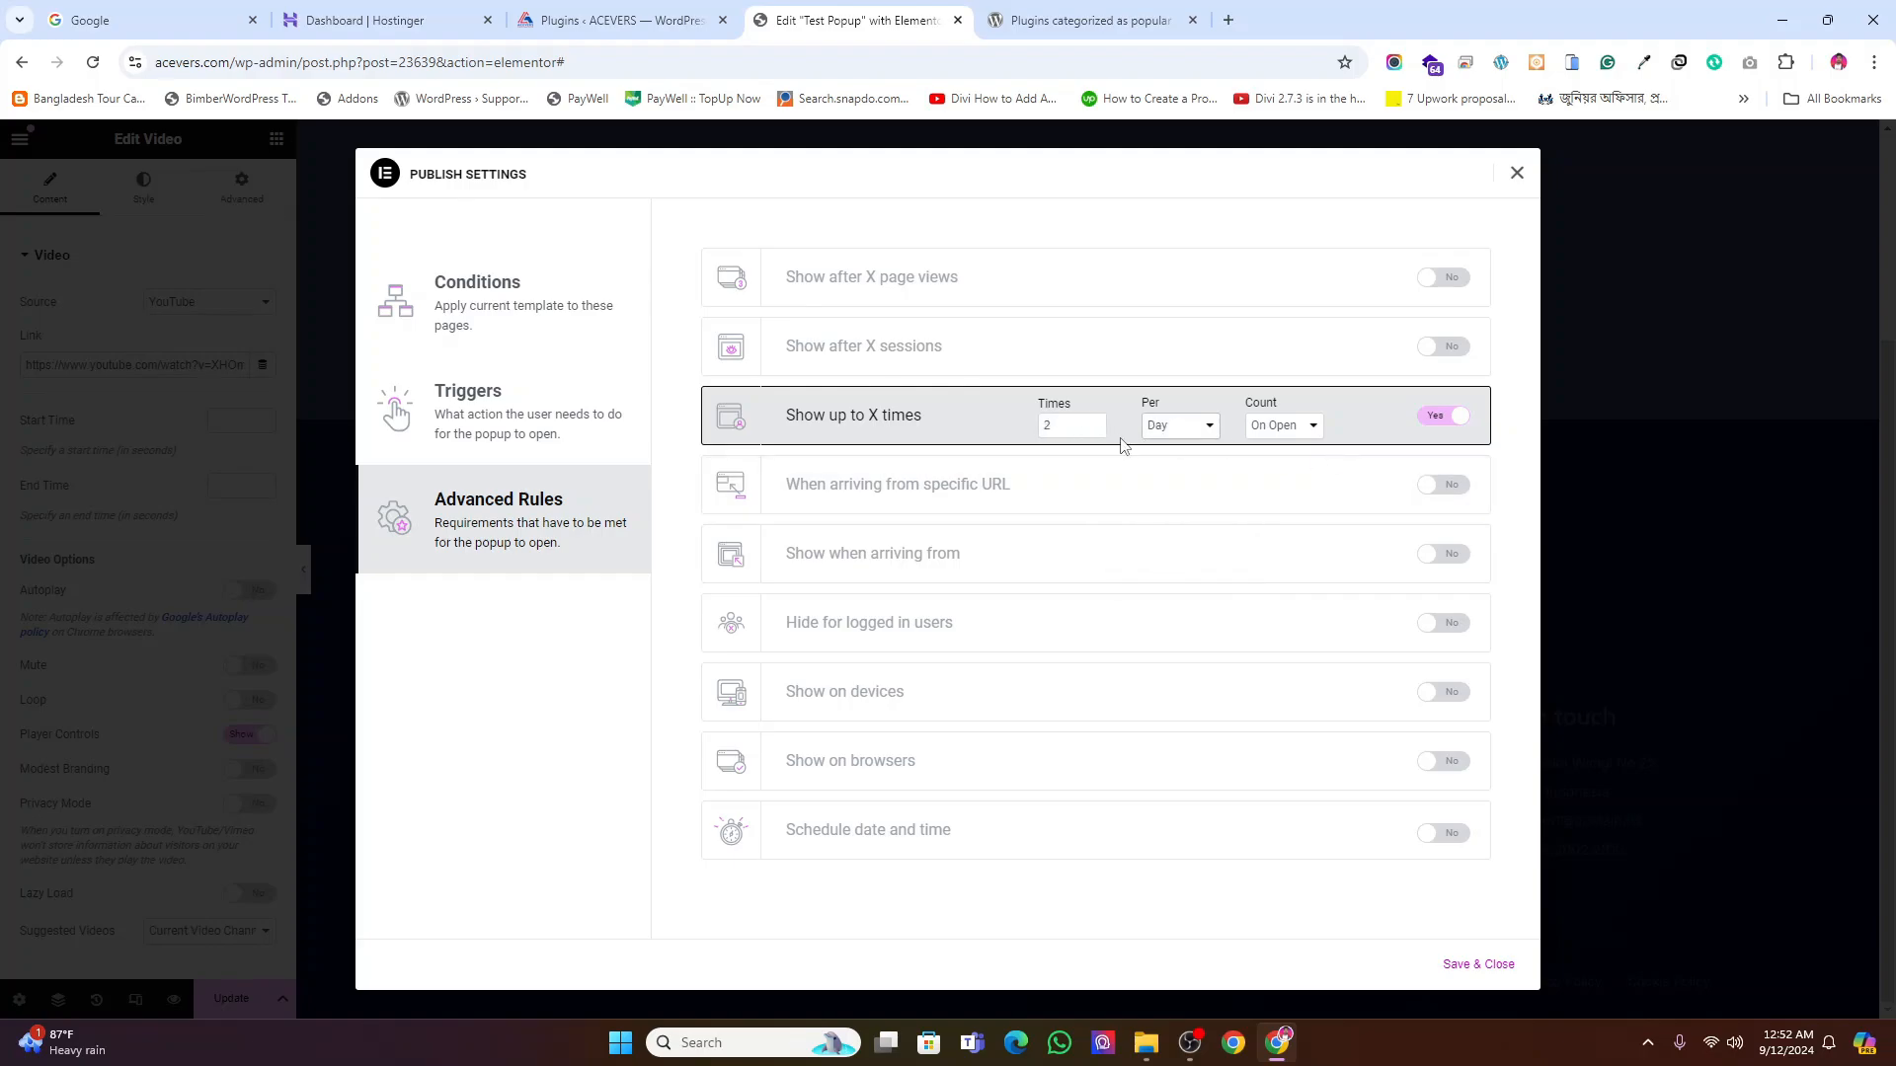
{"action": "left_click", "coordinate": [1094, 422]}
{"action": "left_click", "coordinate": [1283, 435]}
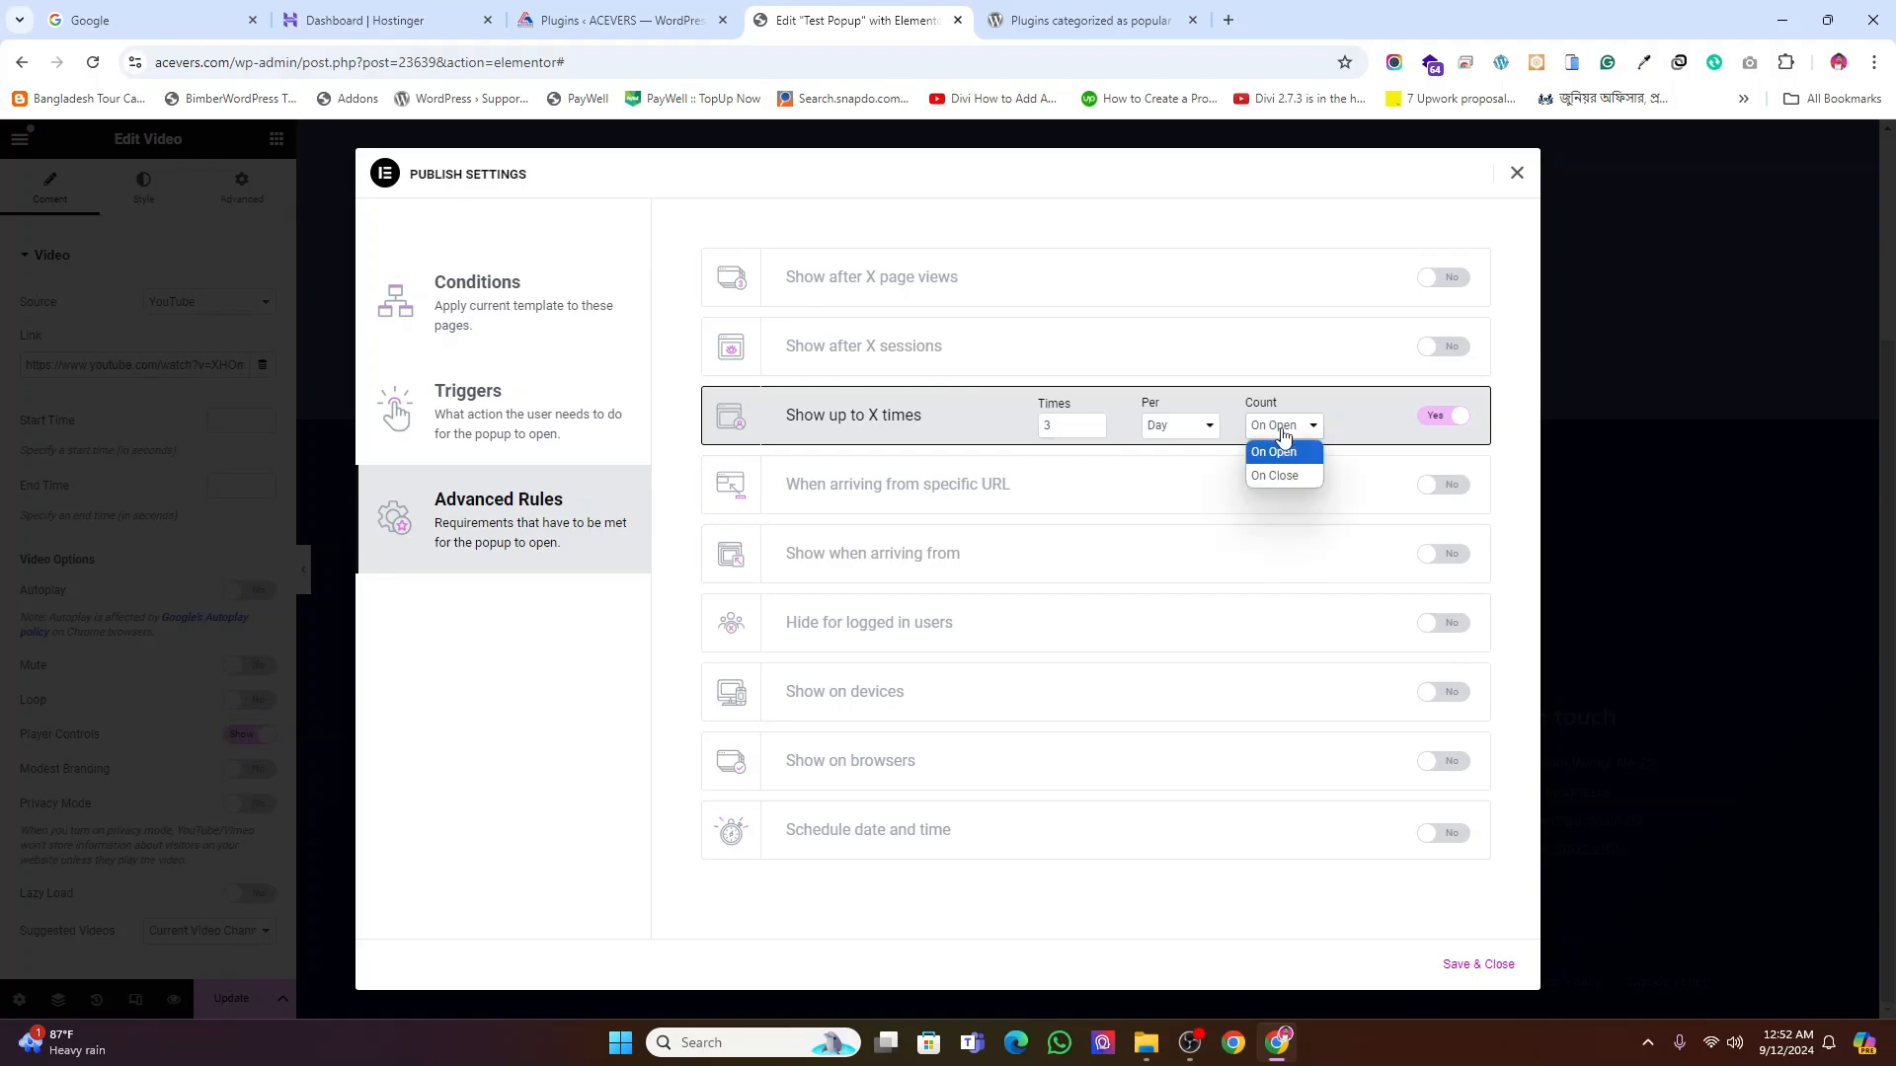
{"action": "left_click", "coordinate": [1282, 435]}
{"action": "left_click", "coordinate": [1283, 436]}
{"action": "left_click", "coordinate": [1274, 452]}
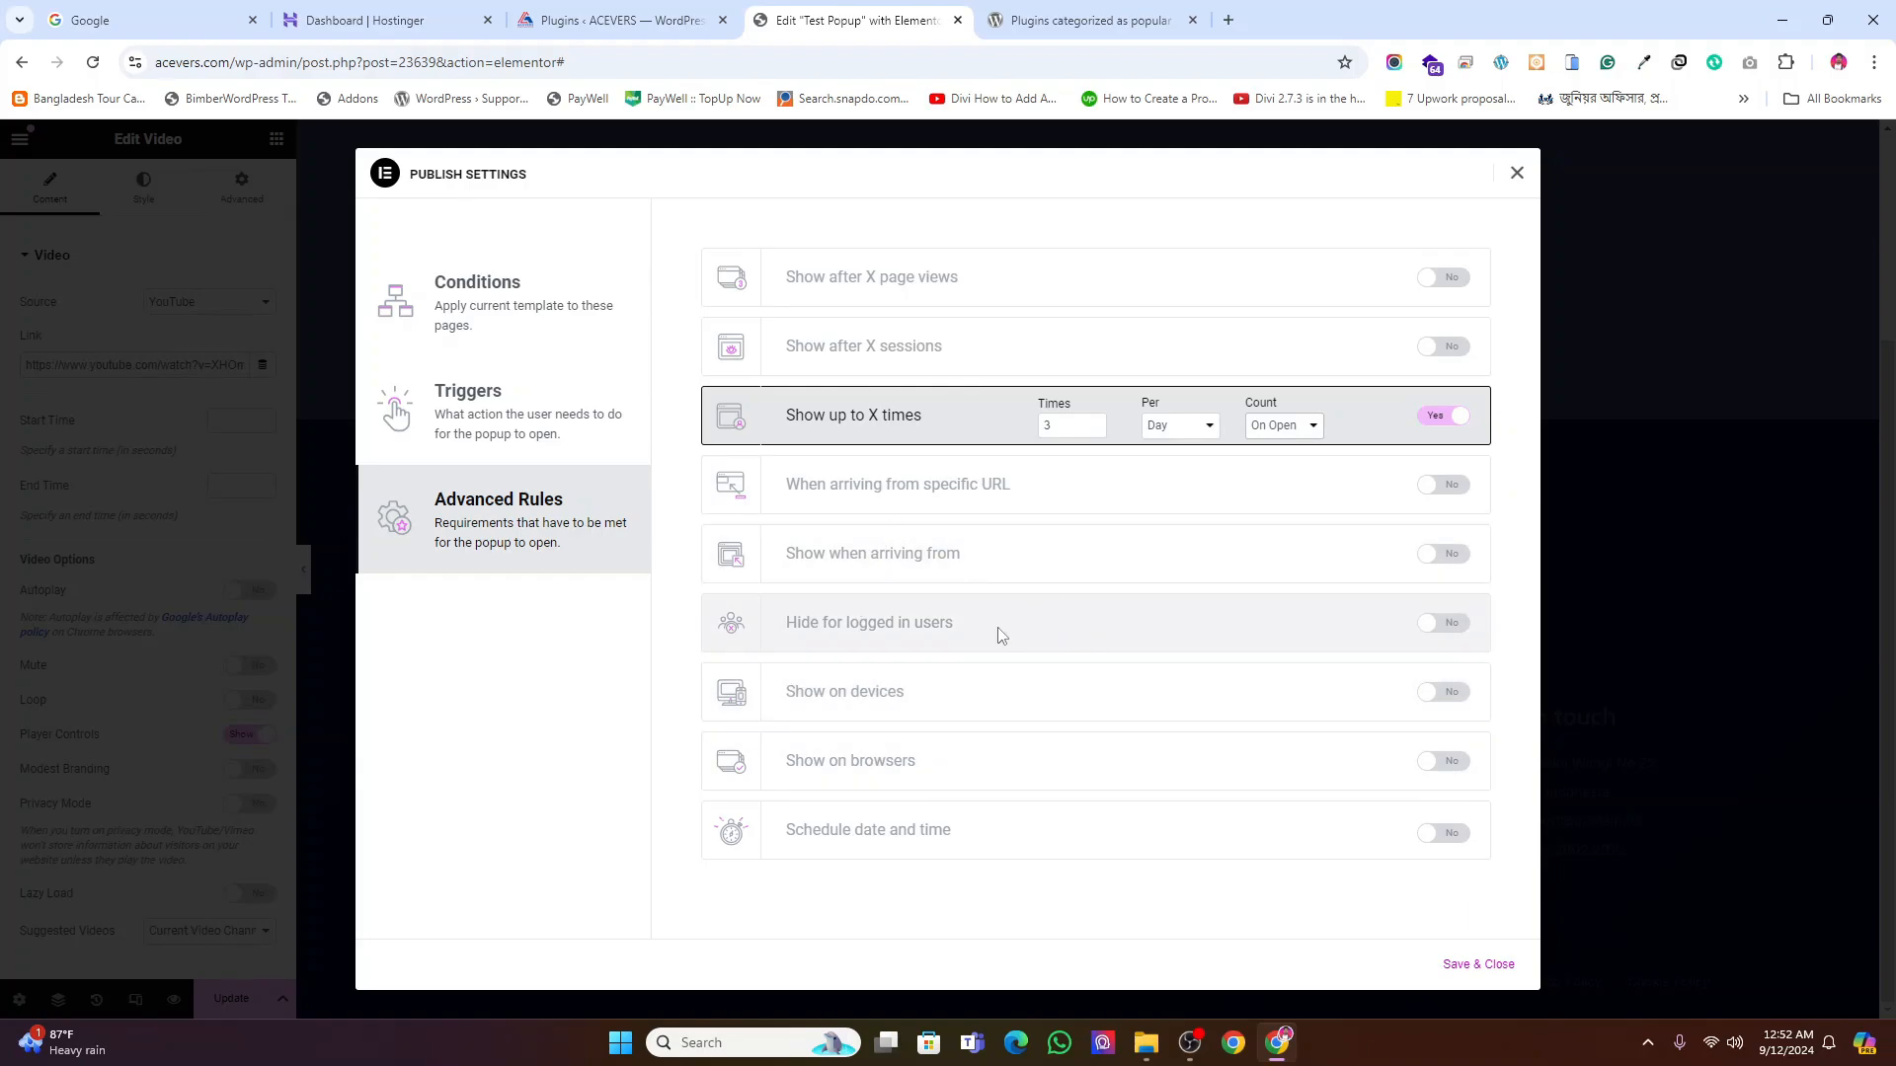
Try the "Show on devices" rule, leave it switched off, and save and close the publish settings
{"action": "left_click", "coordinate": [1445, 695]}
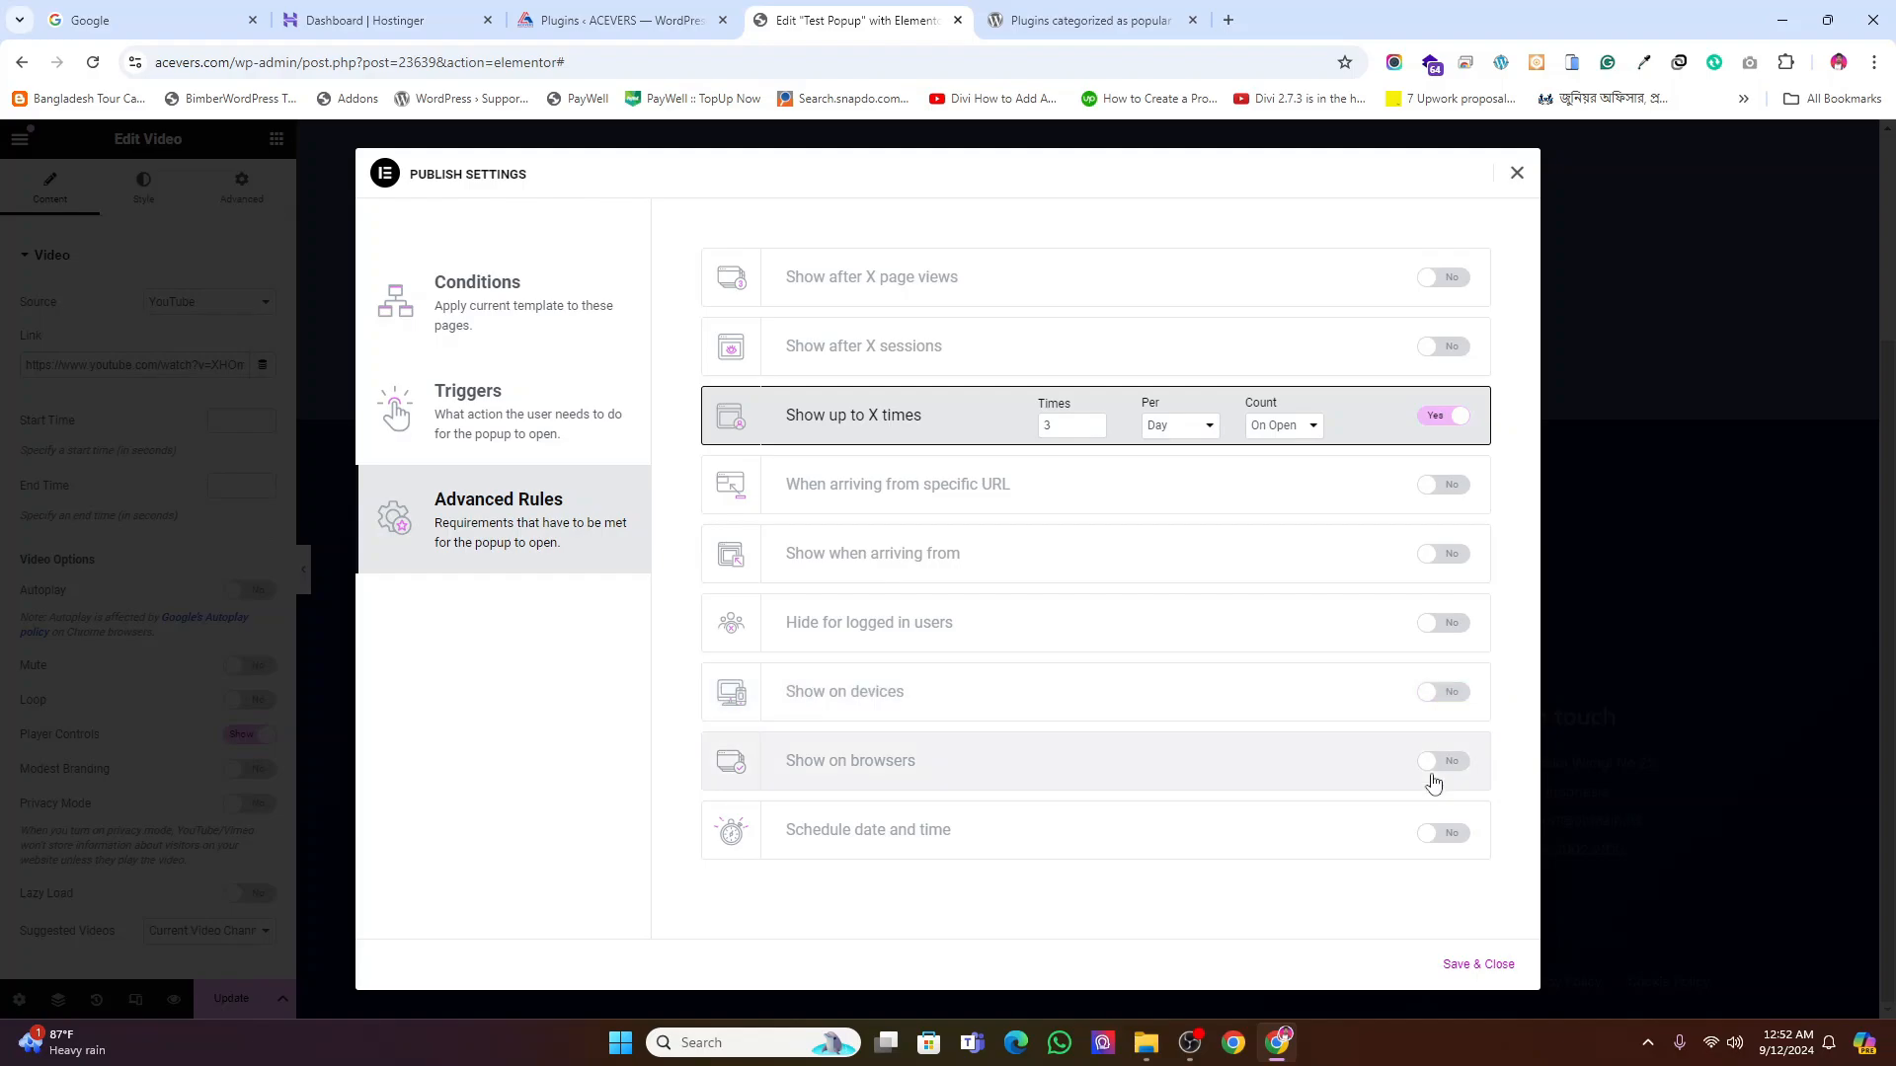
{"action": "left_click", "coordinate": [1468, 965]}
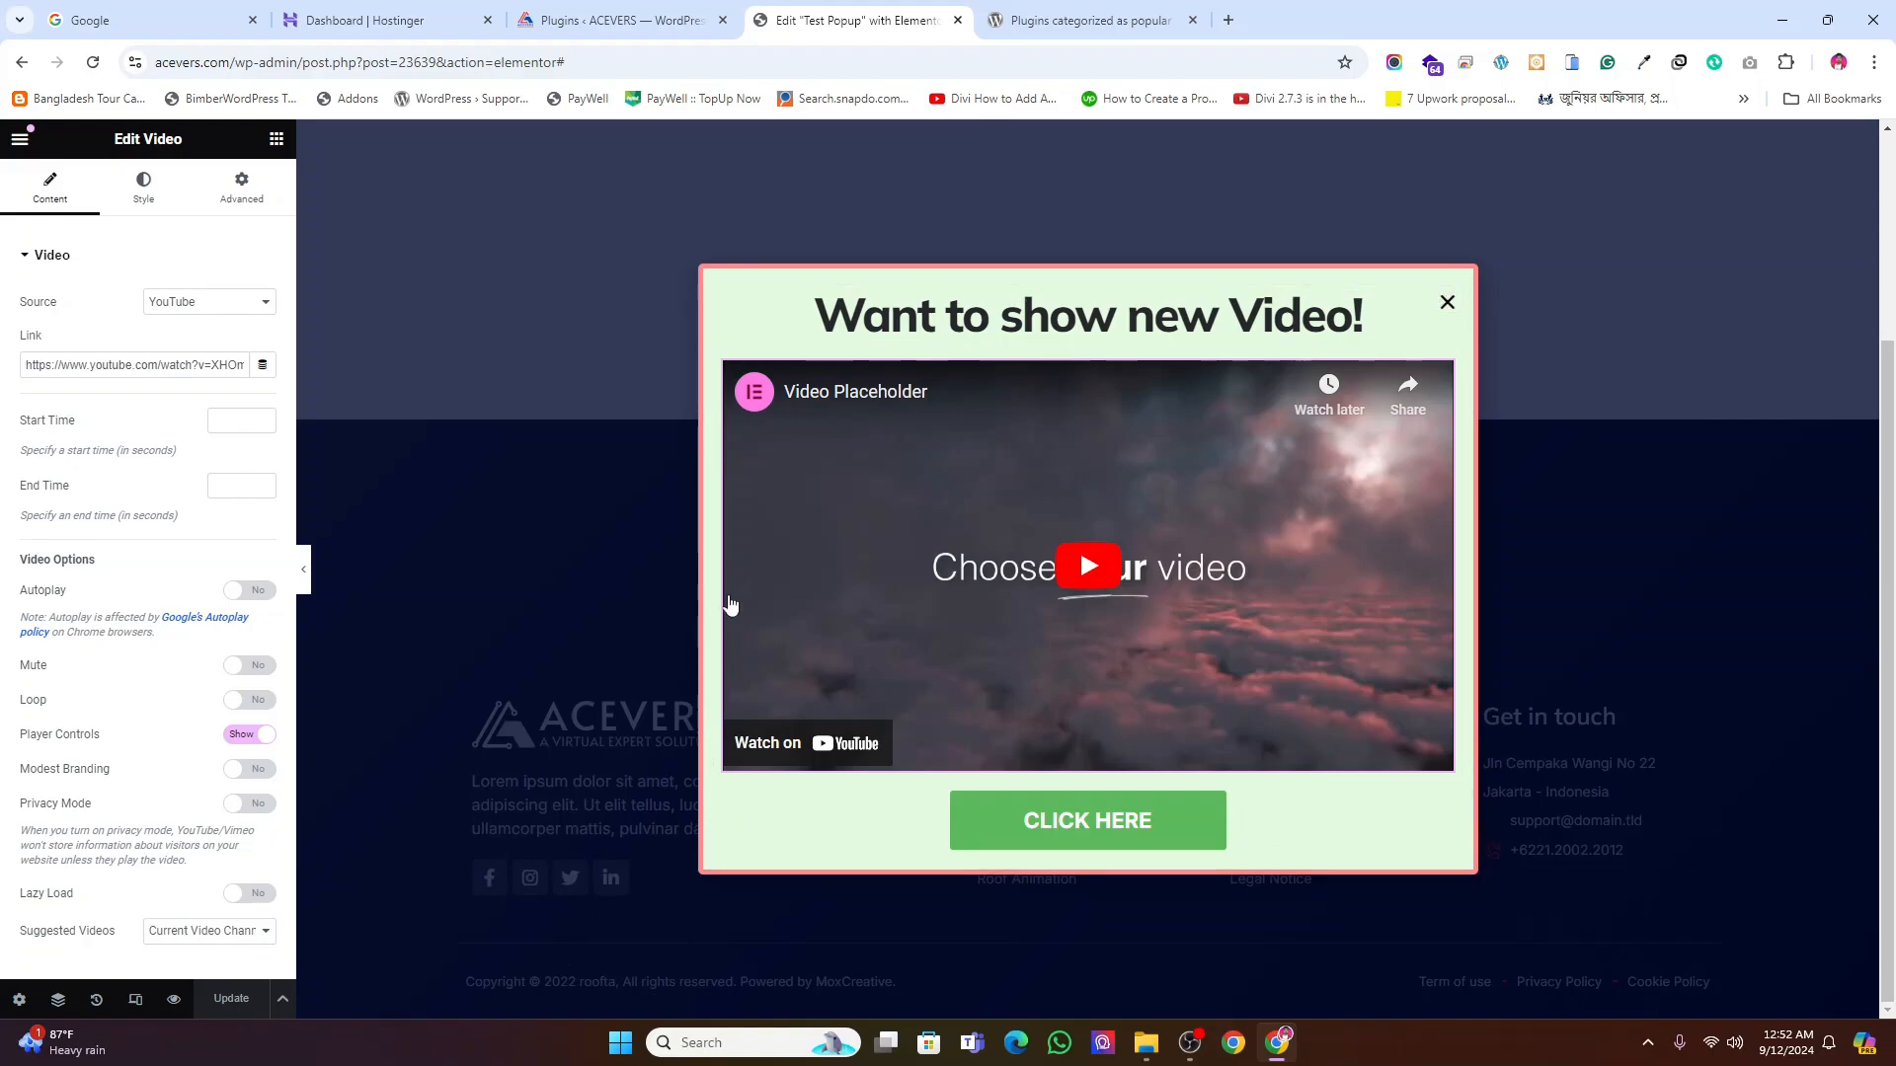
Switch the popup editor to responsive mode to view the device preview options
{"action": "left_click", "coordinate": [136, 998]}
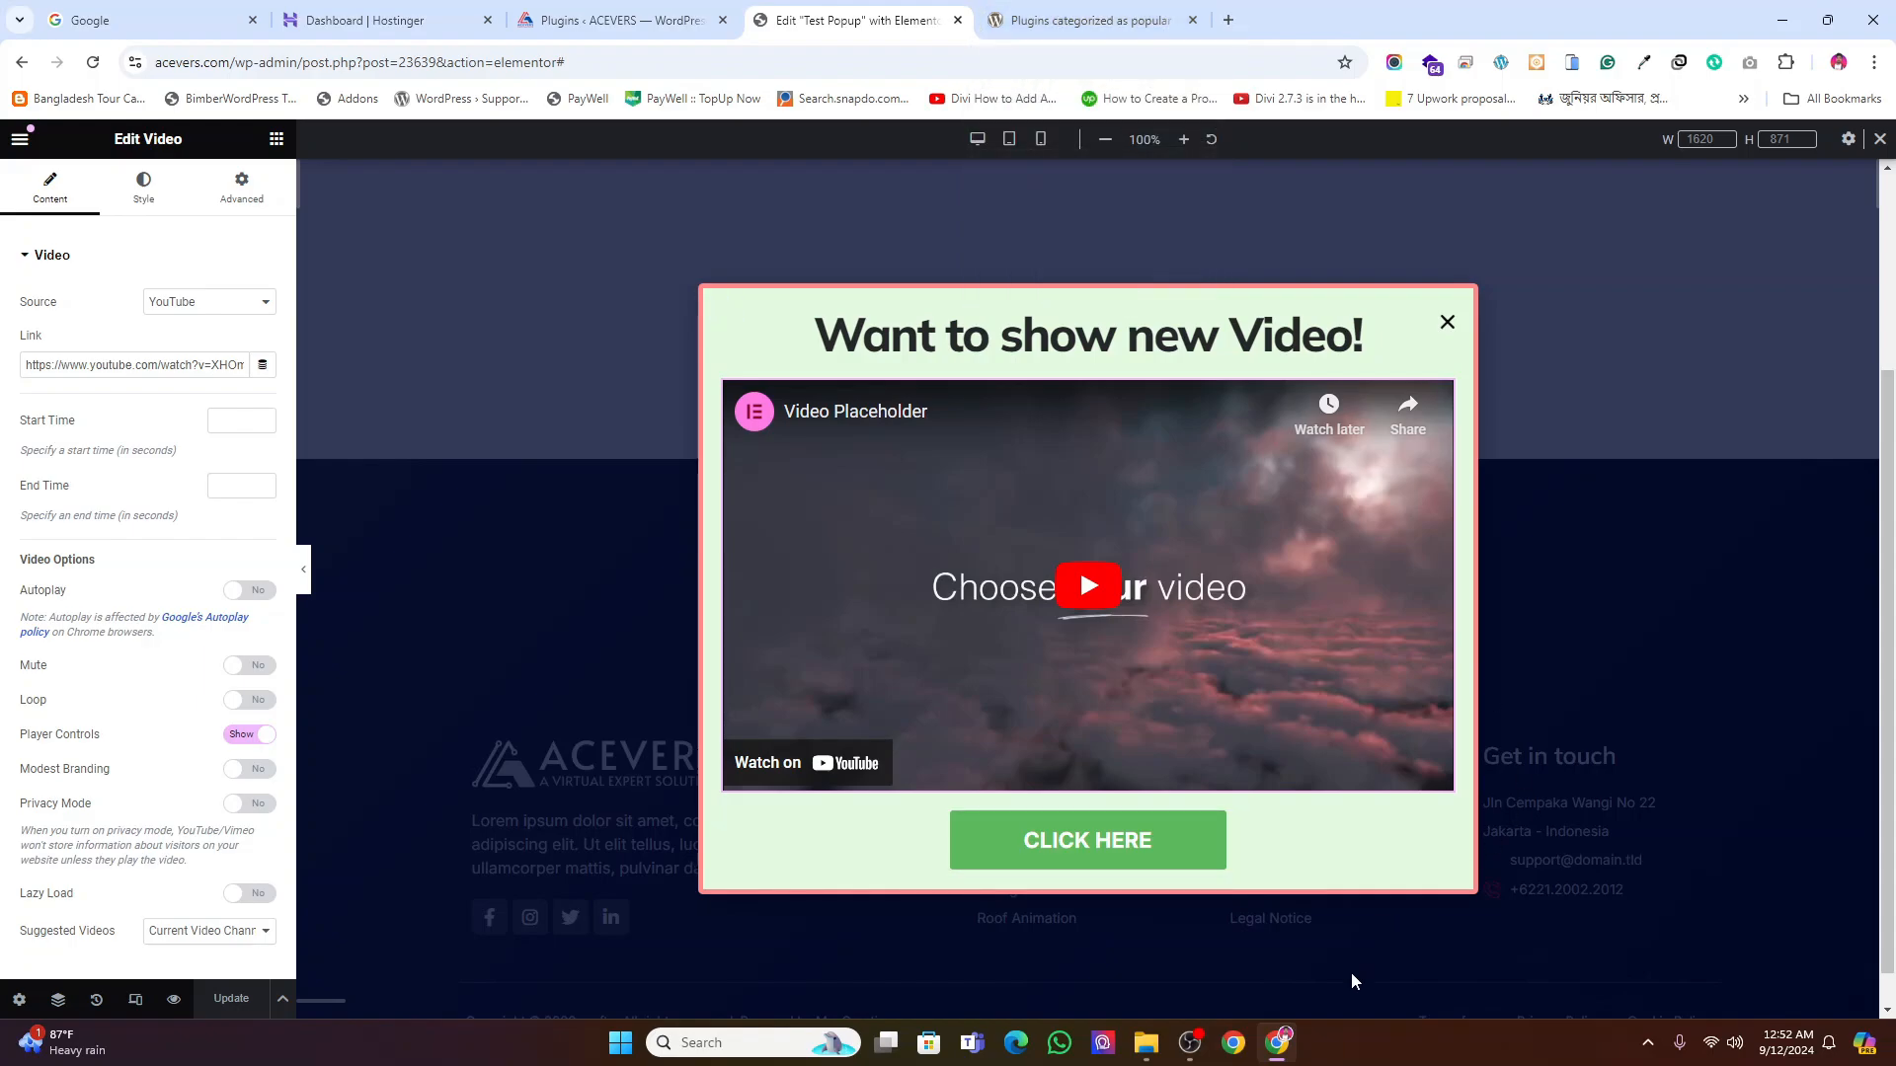
Open the acevers.com home page in a new incognito window
{"action": "left_click", "coordinate": [1873, 63]}
{"action": "left_click", "coordinate": [1651, 206]}
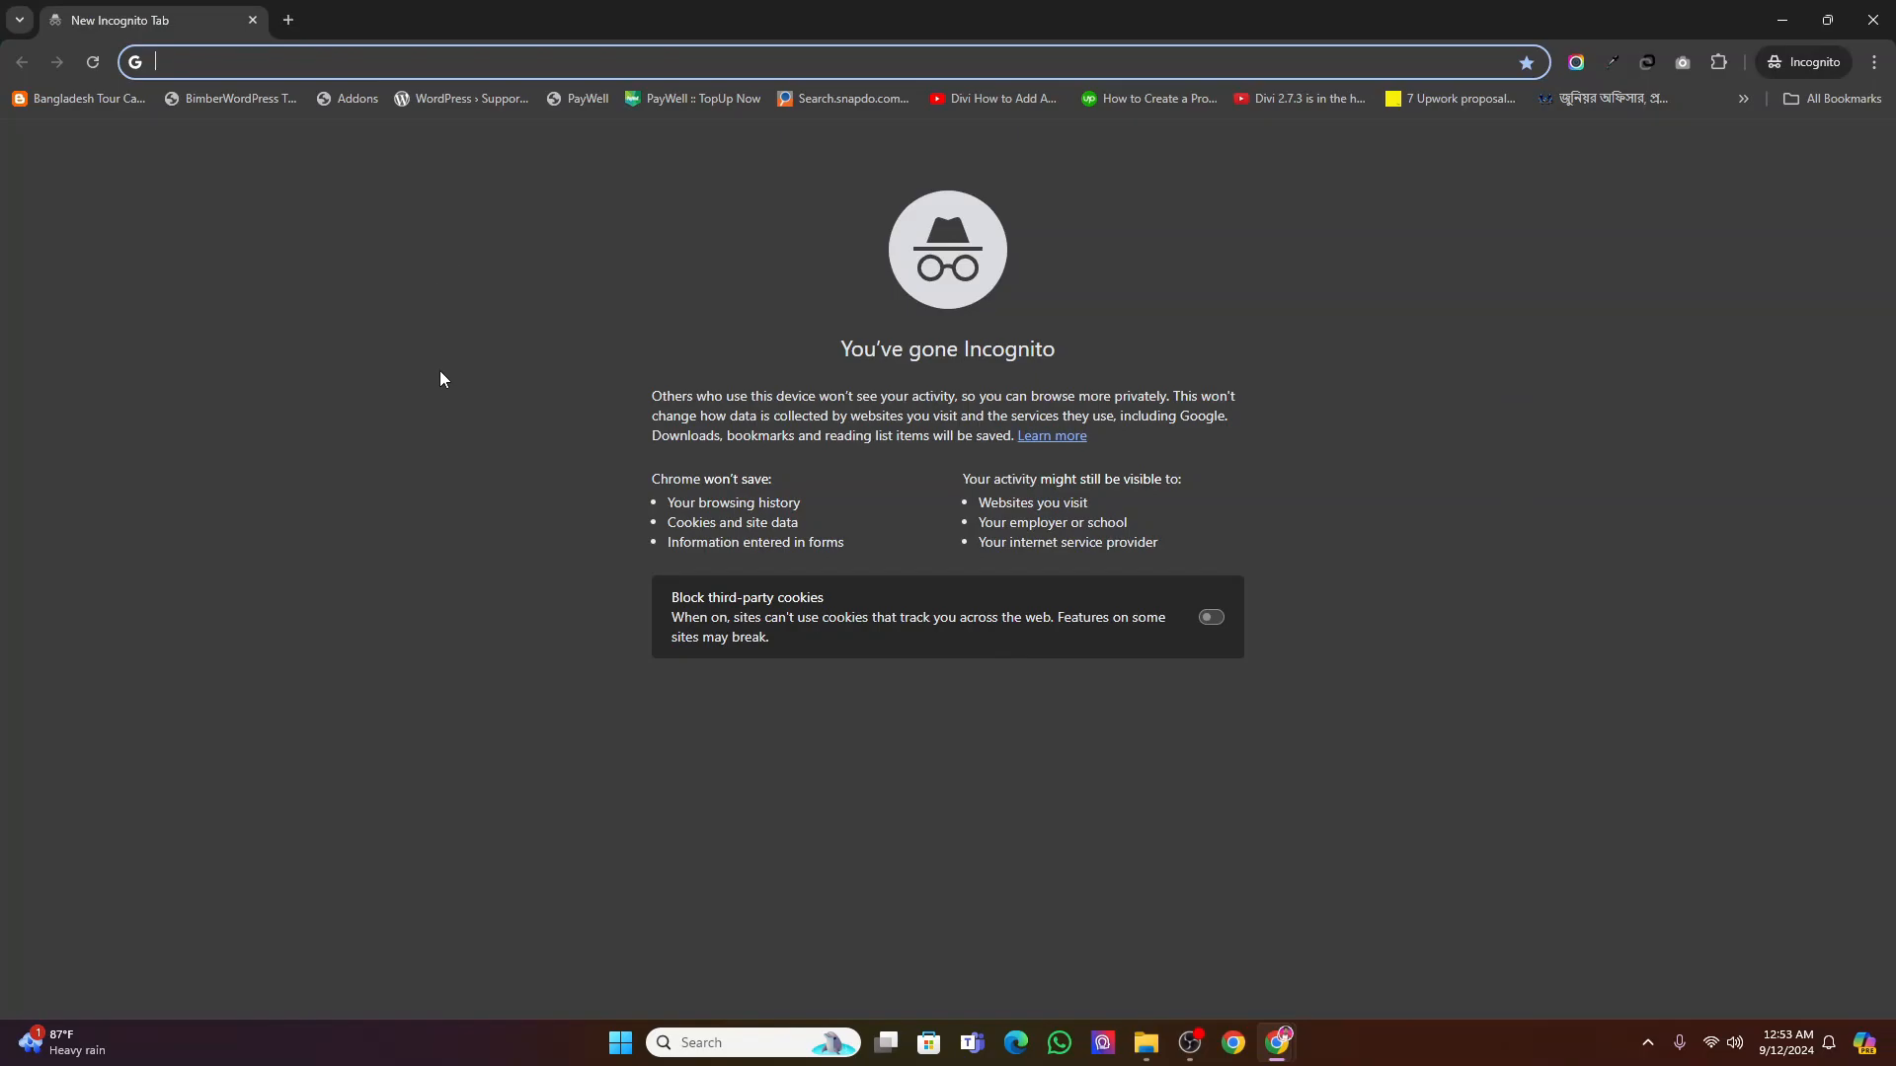
{"action": "type", "text": "acev"}
{"action": "key", "text": "Return"}
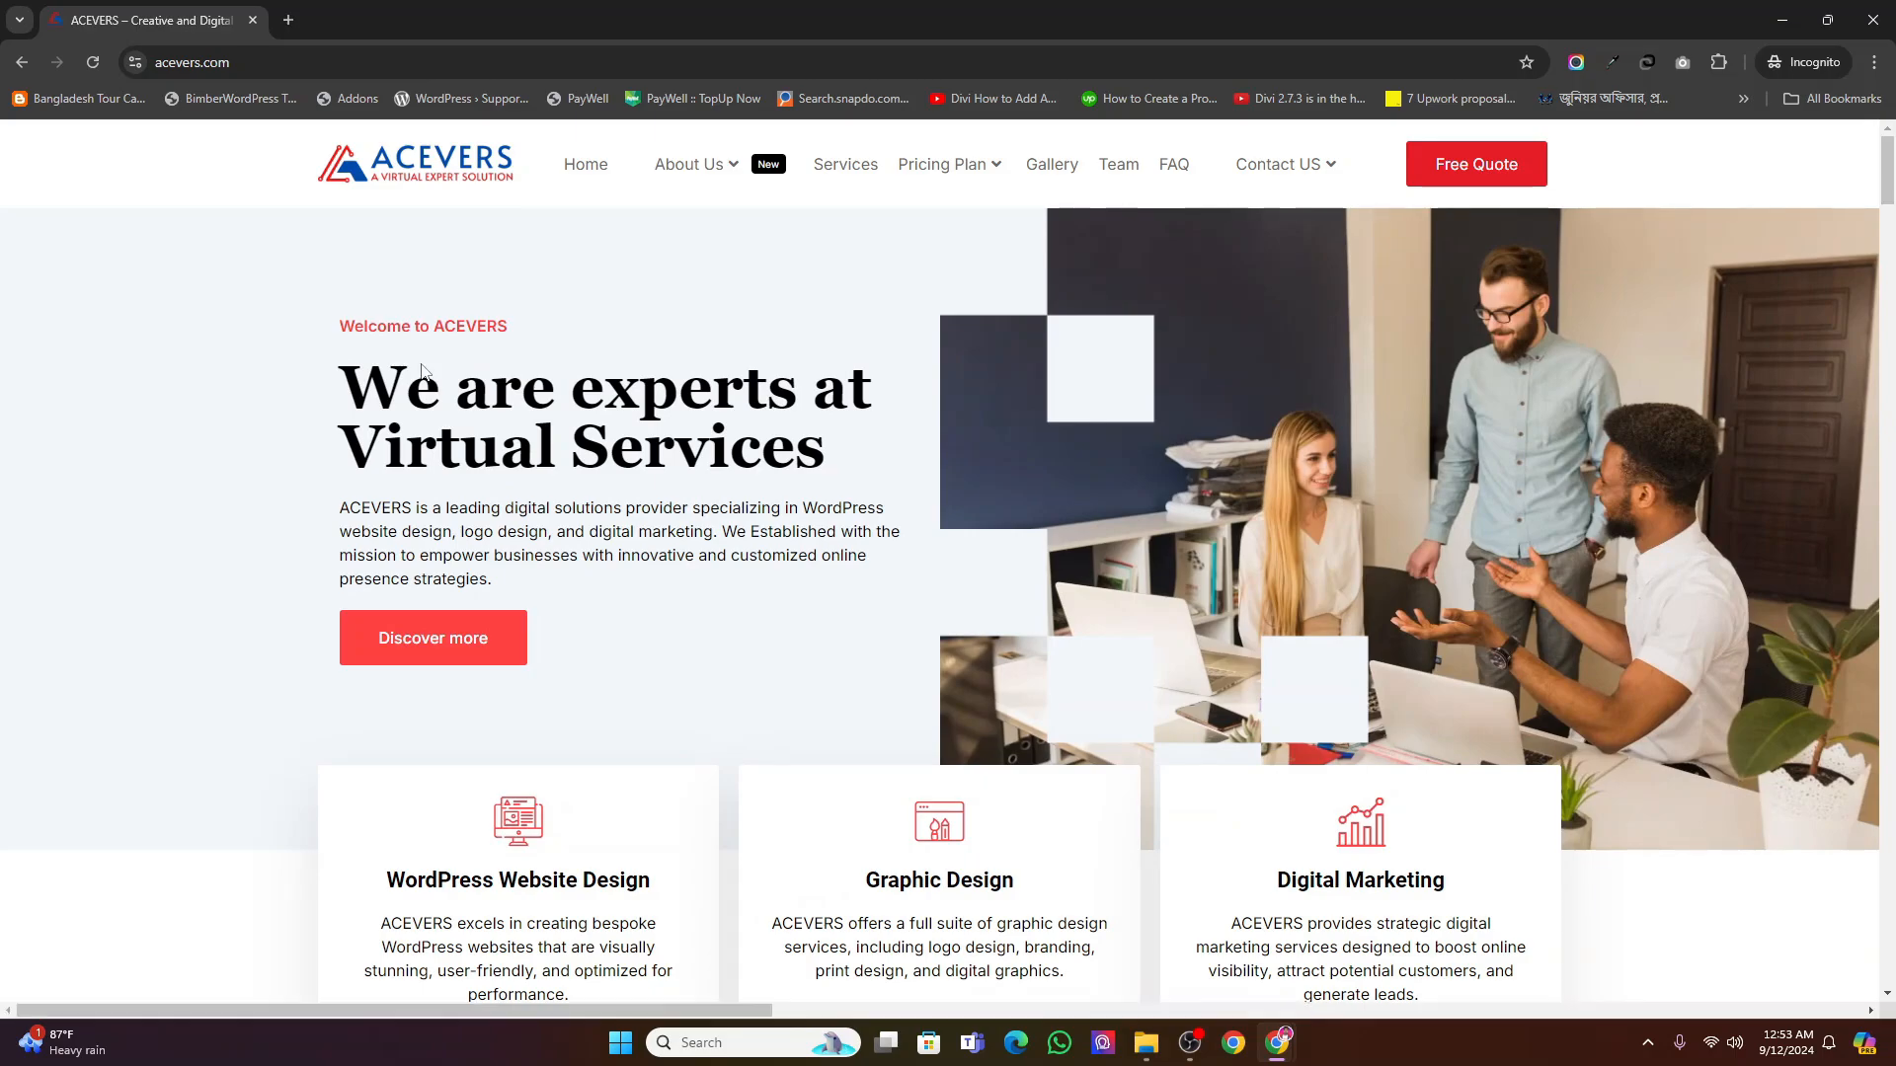
Test the popup on the live home page by dismissing it, then reloading the page twice and dismissing it each time
{"action": "scroll", "coordinate": [423, 364], "scroll_direction": "down", "scroll_amount": 20}
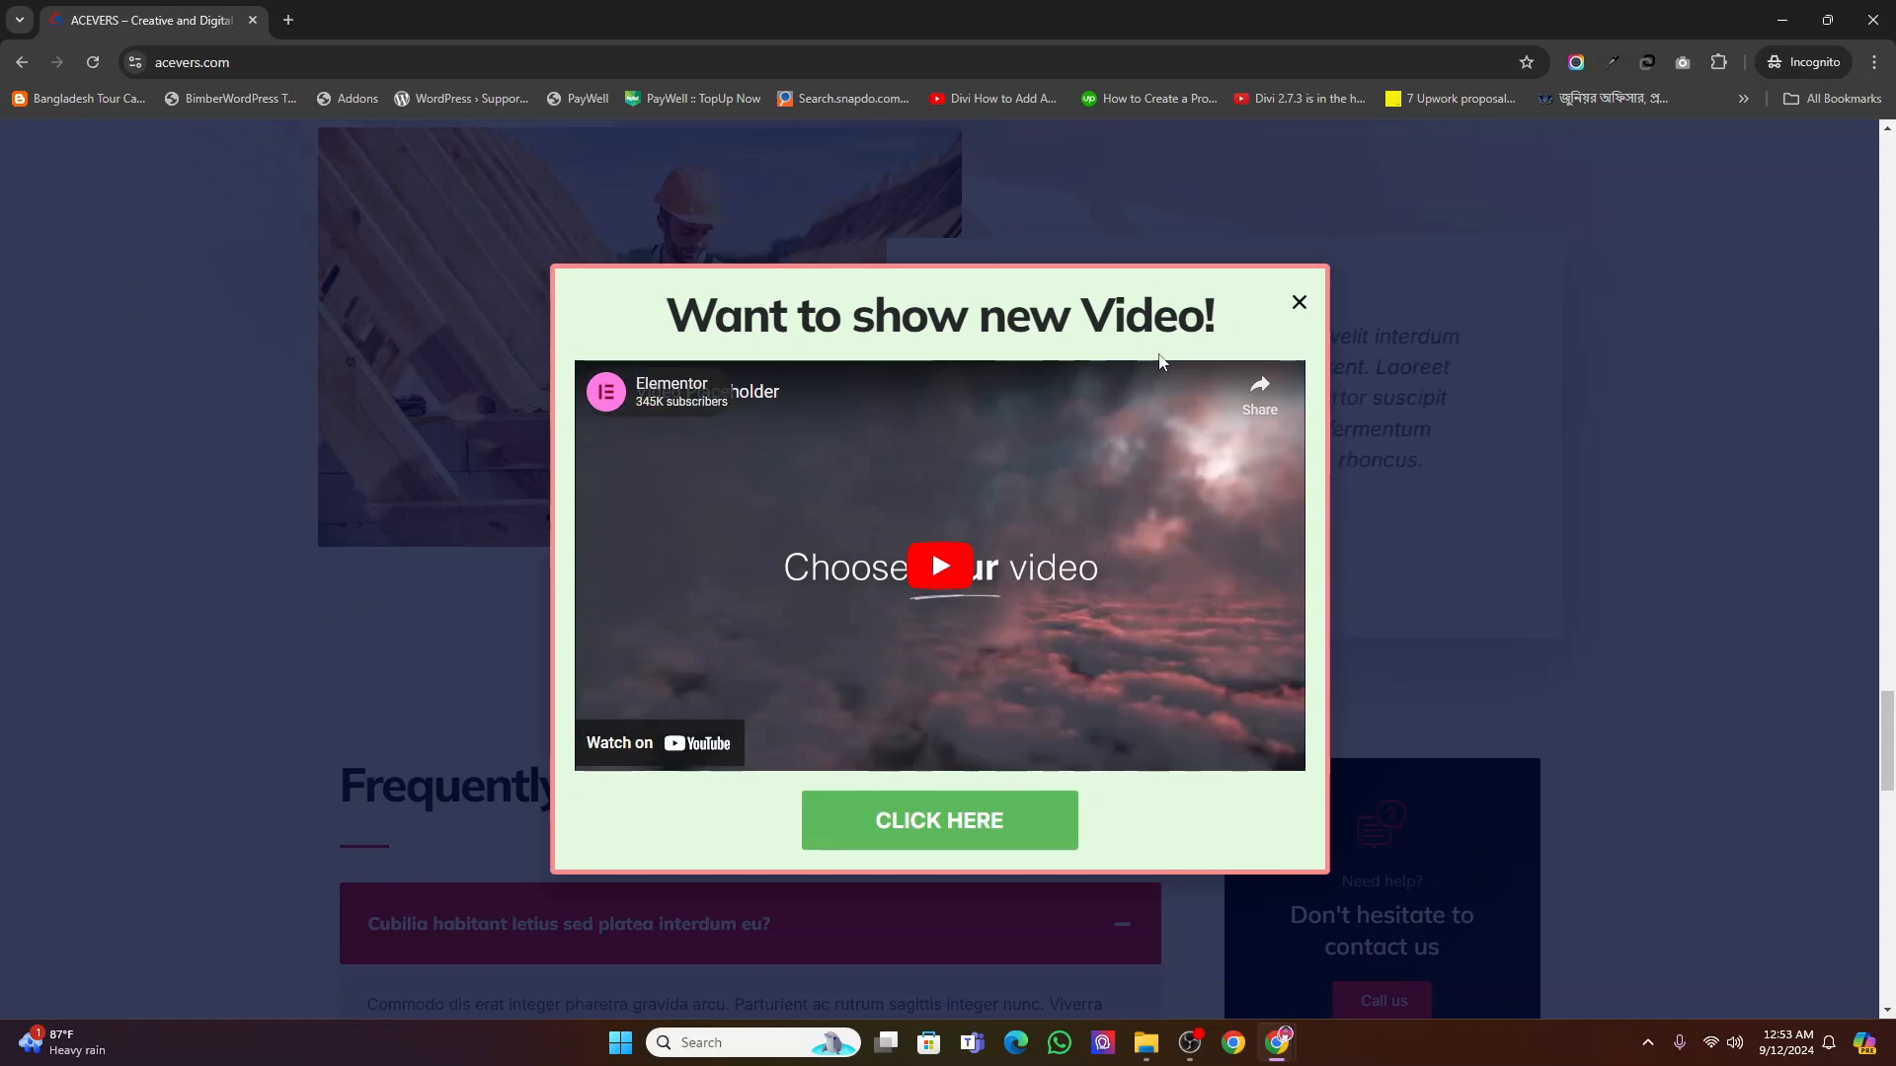
{"action": "left_click", "coordinate": [1300, 303]}
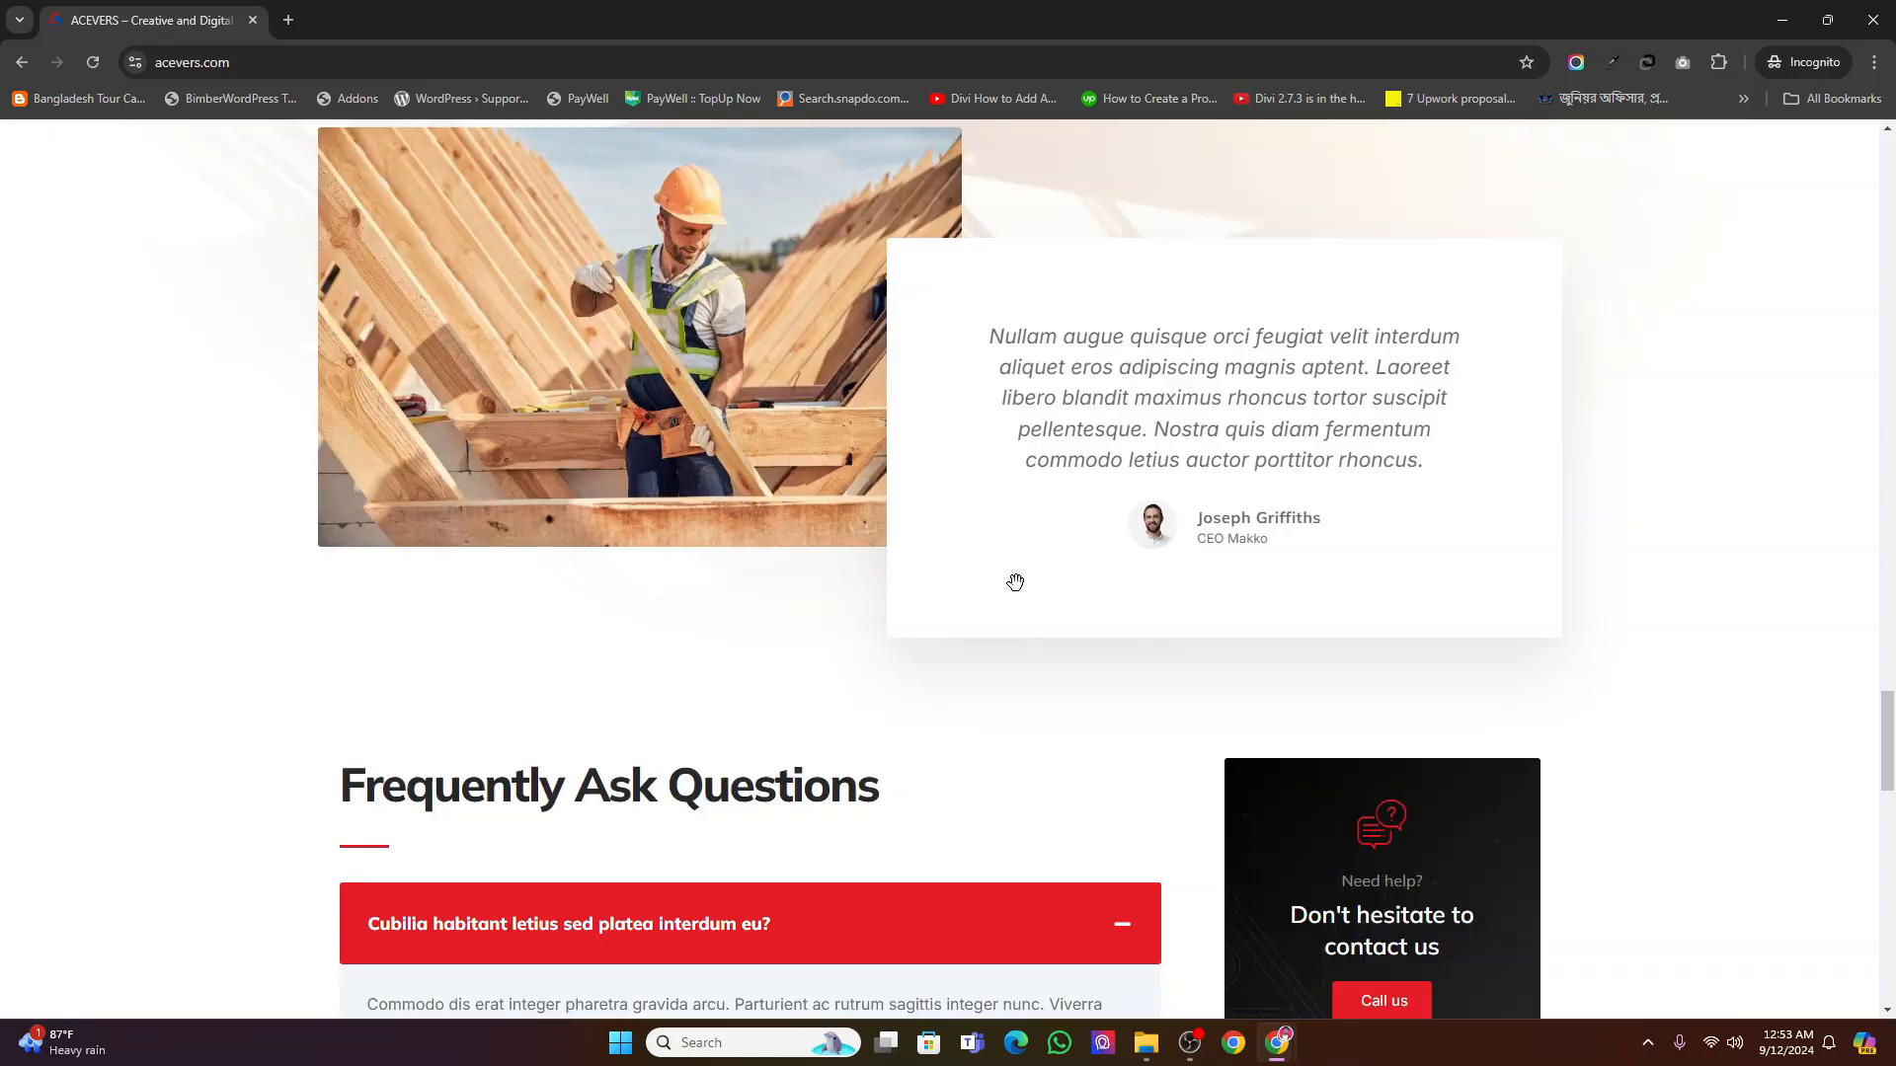
{"action": "scroll", "coordinate": [1018, 584], "scroll_direction": "up", "scroll_amount": 10}
{"action": "scroll", "coordinate": [1018, 584], "scroll_direction": "up", "scroll_amount": 10}
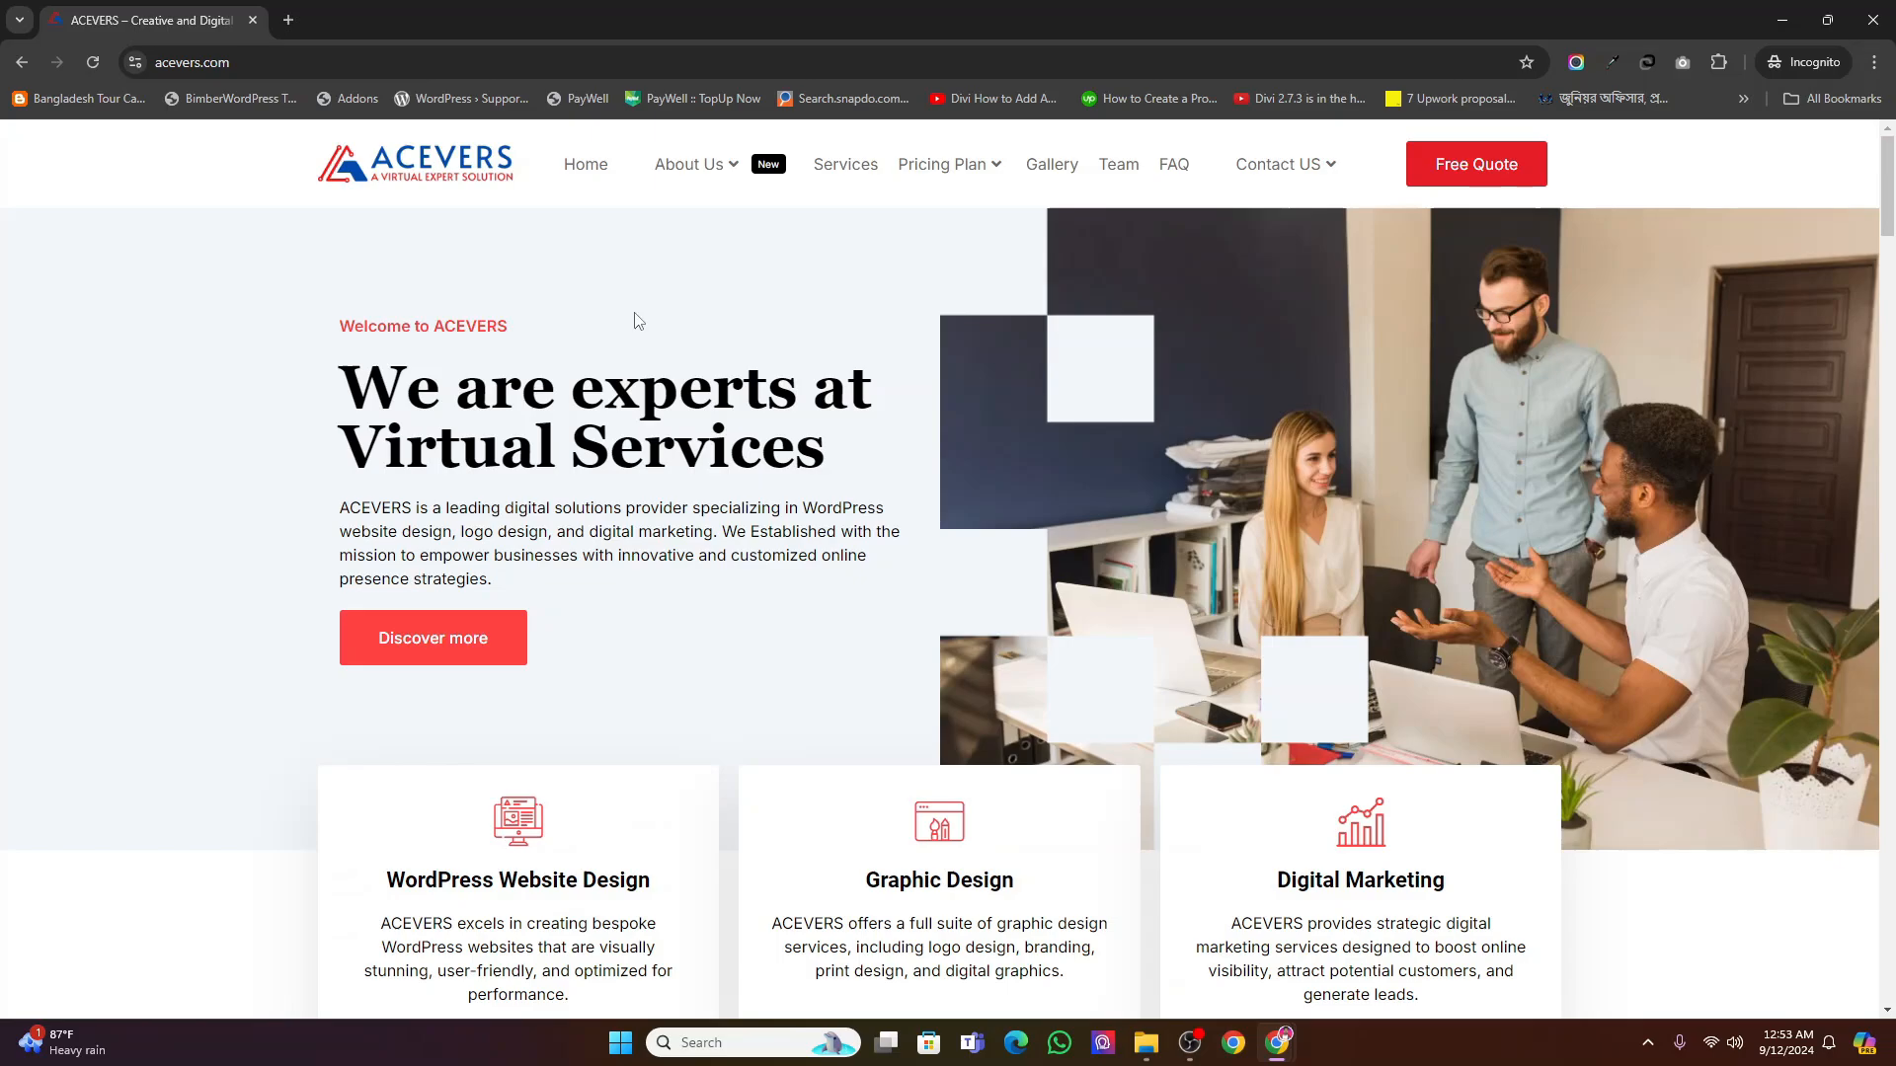
{"action": "left_click", "coordinate": [93, 63]}
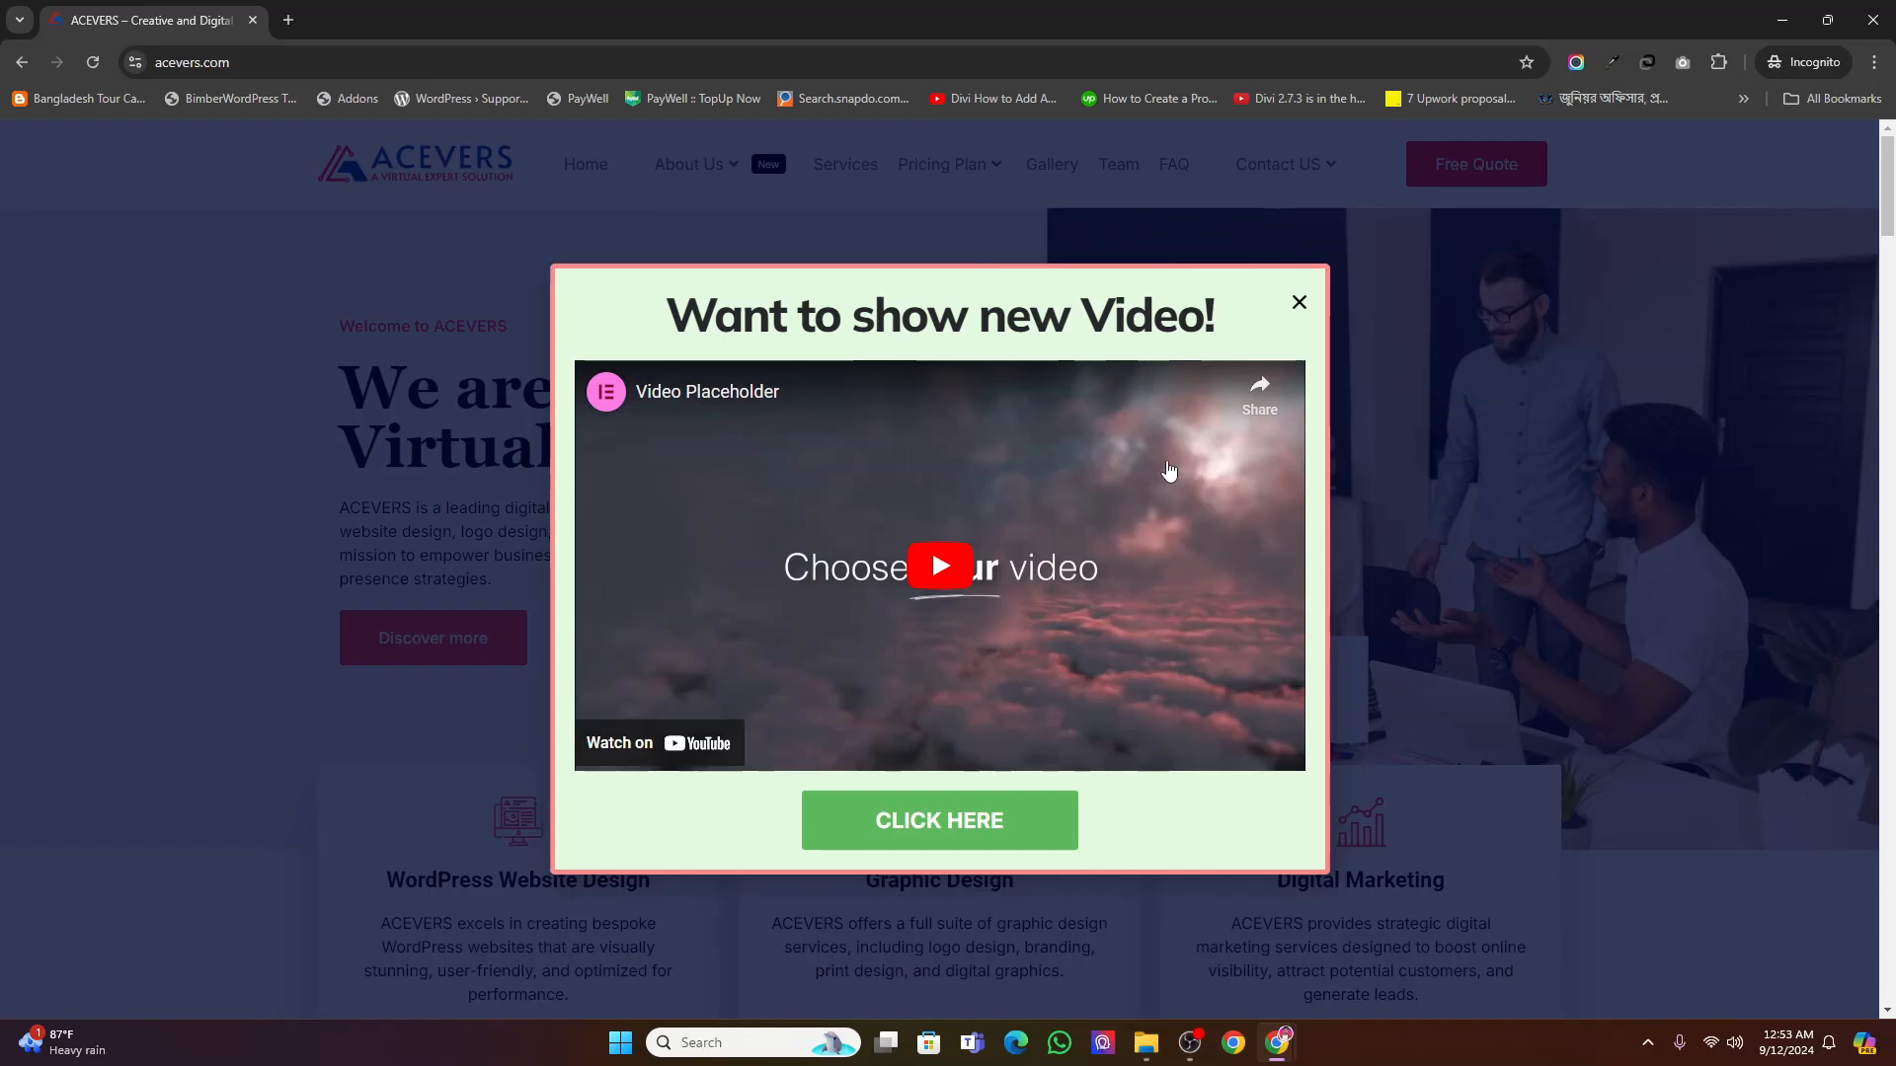
{"action": "left_click", "coordinate": [1299, 303]}
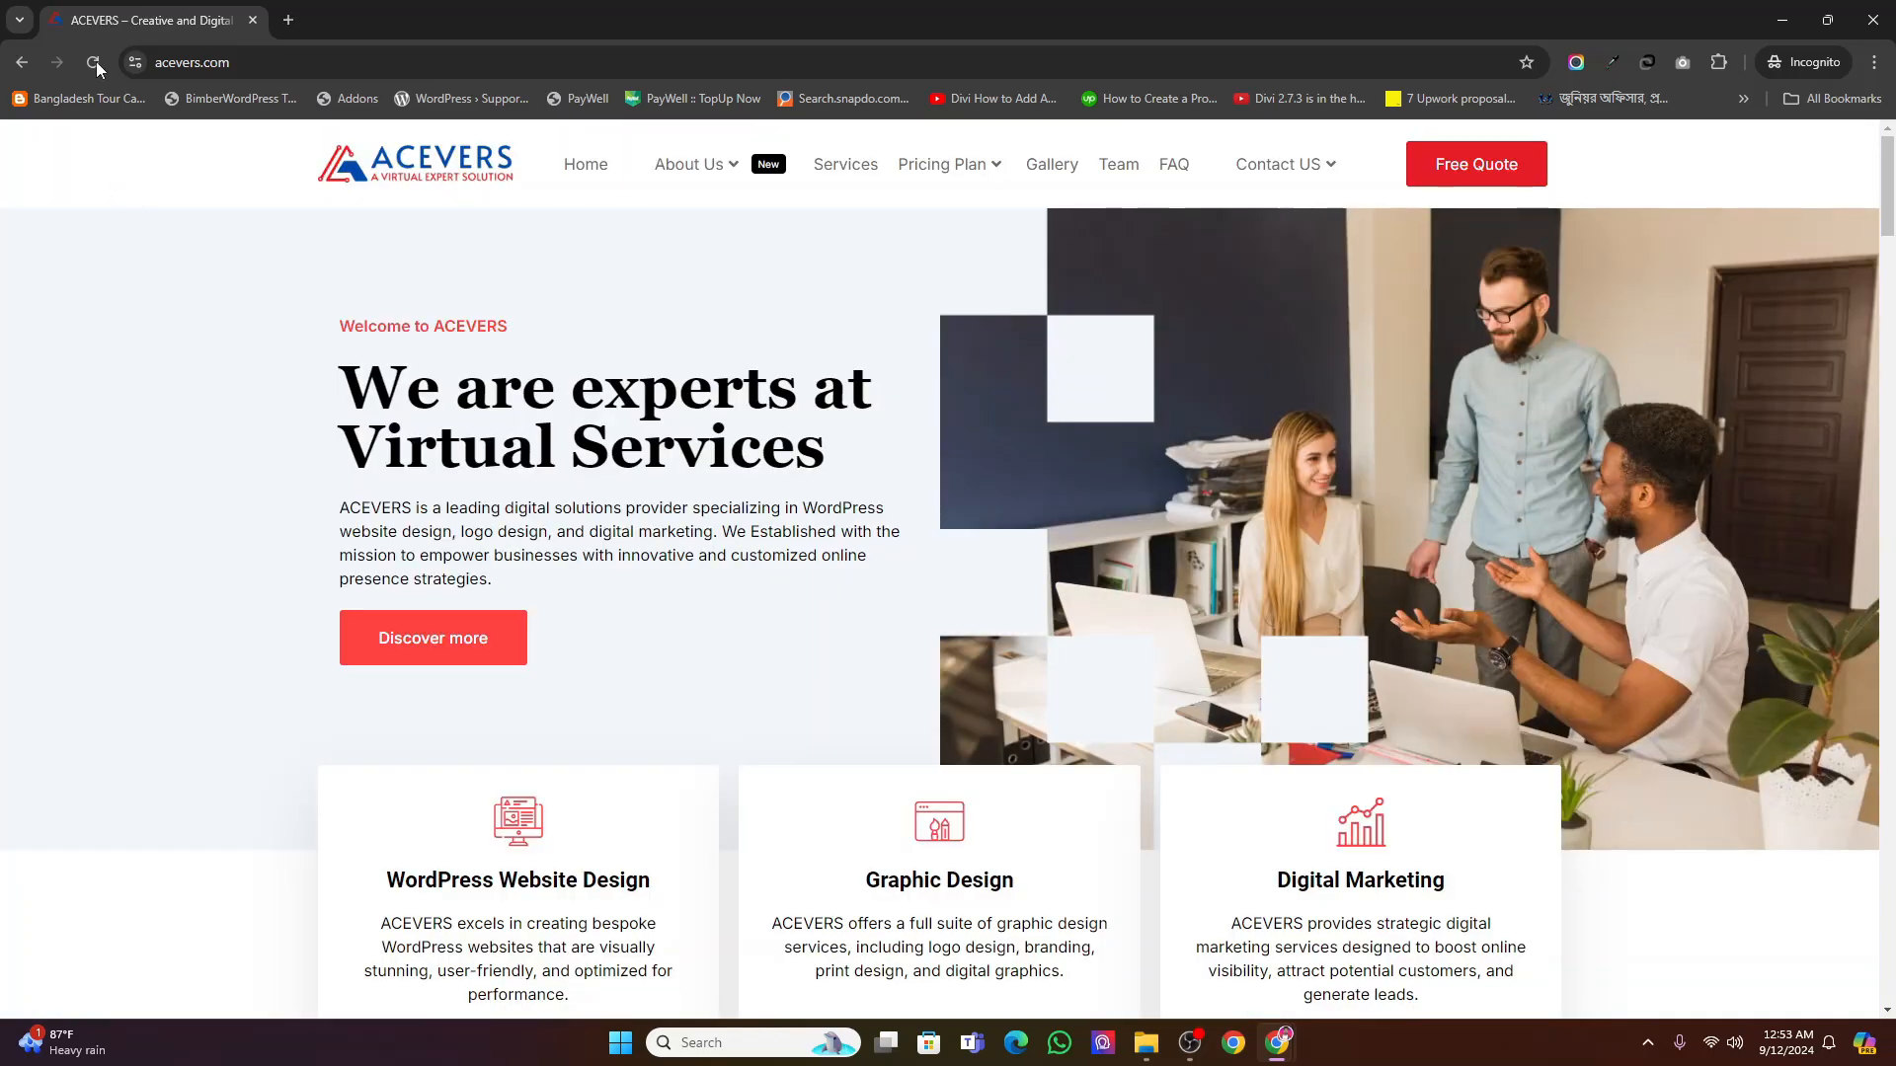
{"action": "left_click", "coordinate": [94, 63]}
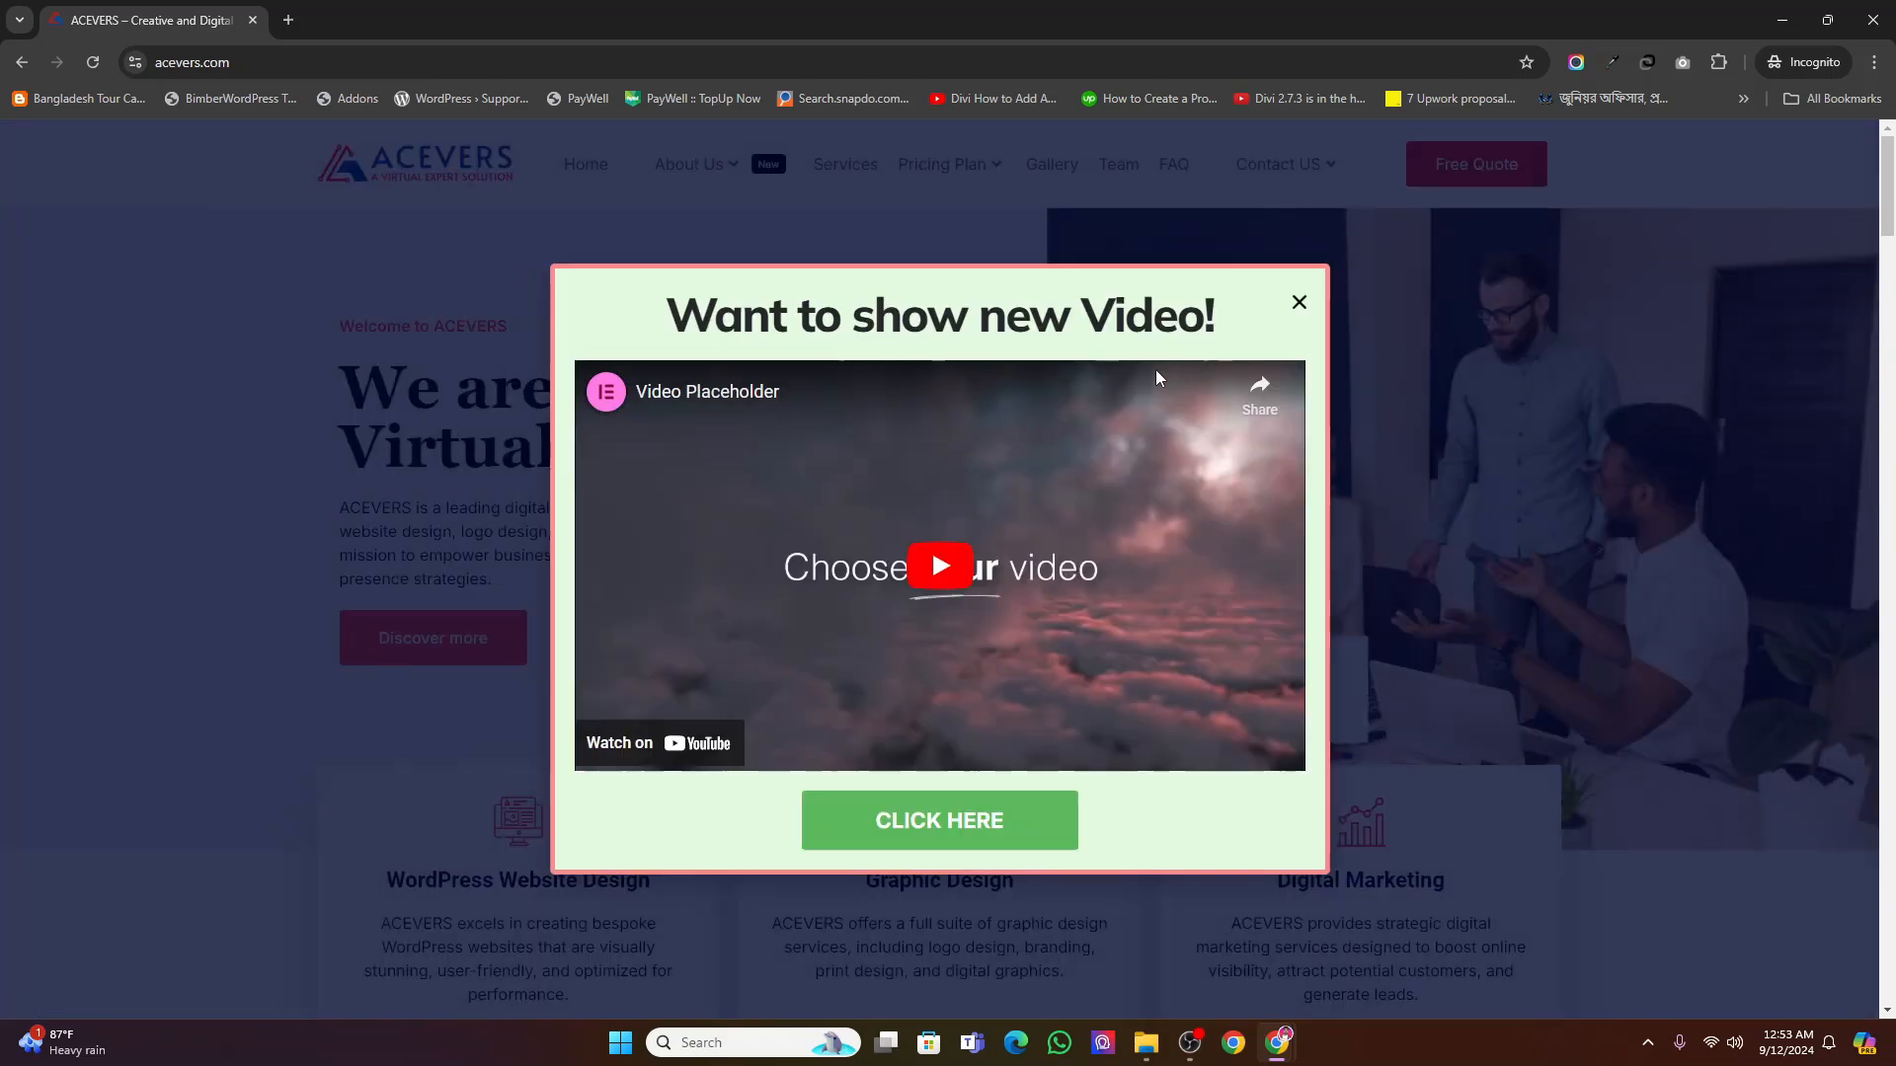
{"action": "left_click", "coordinate": [1300, 310]}
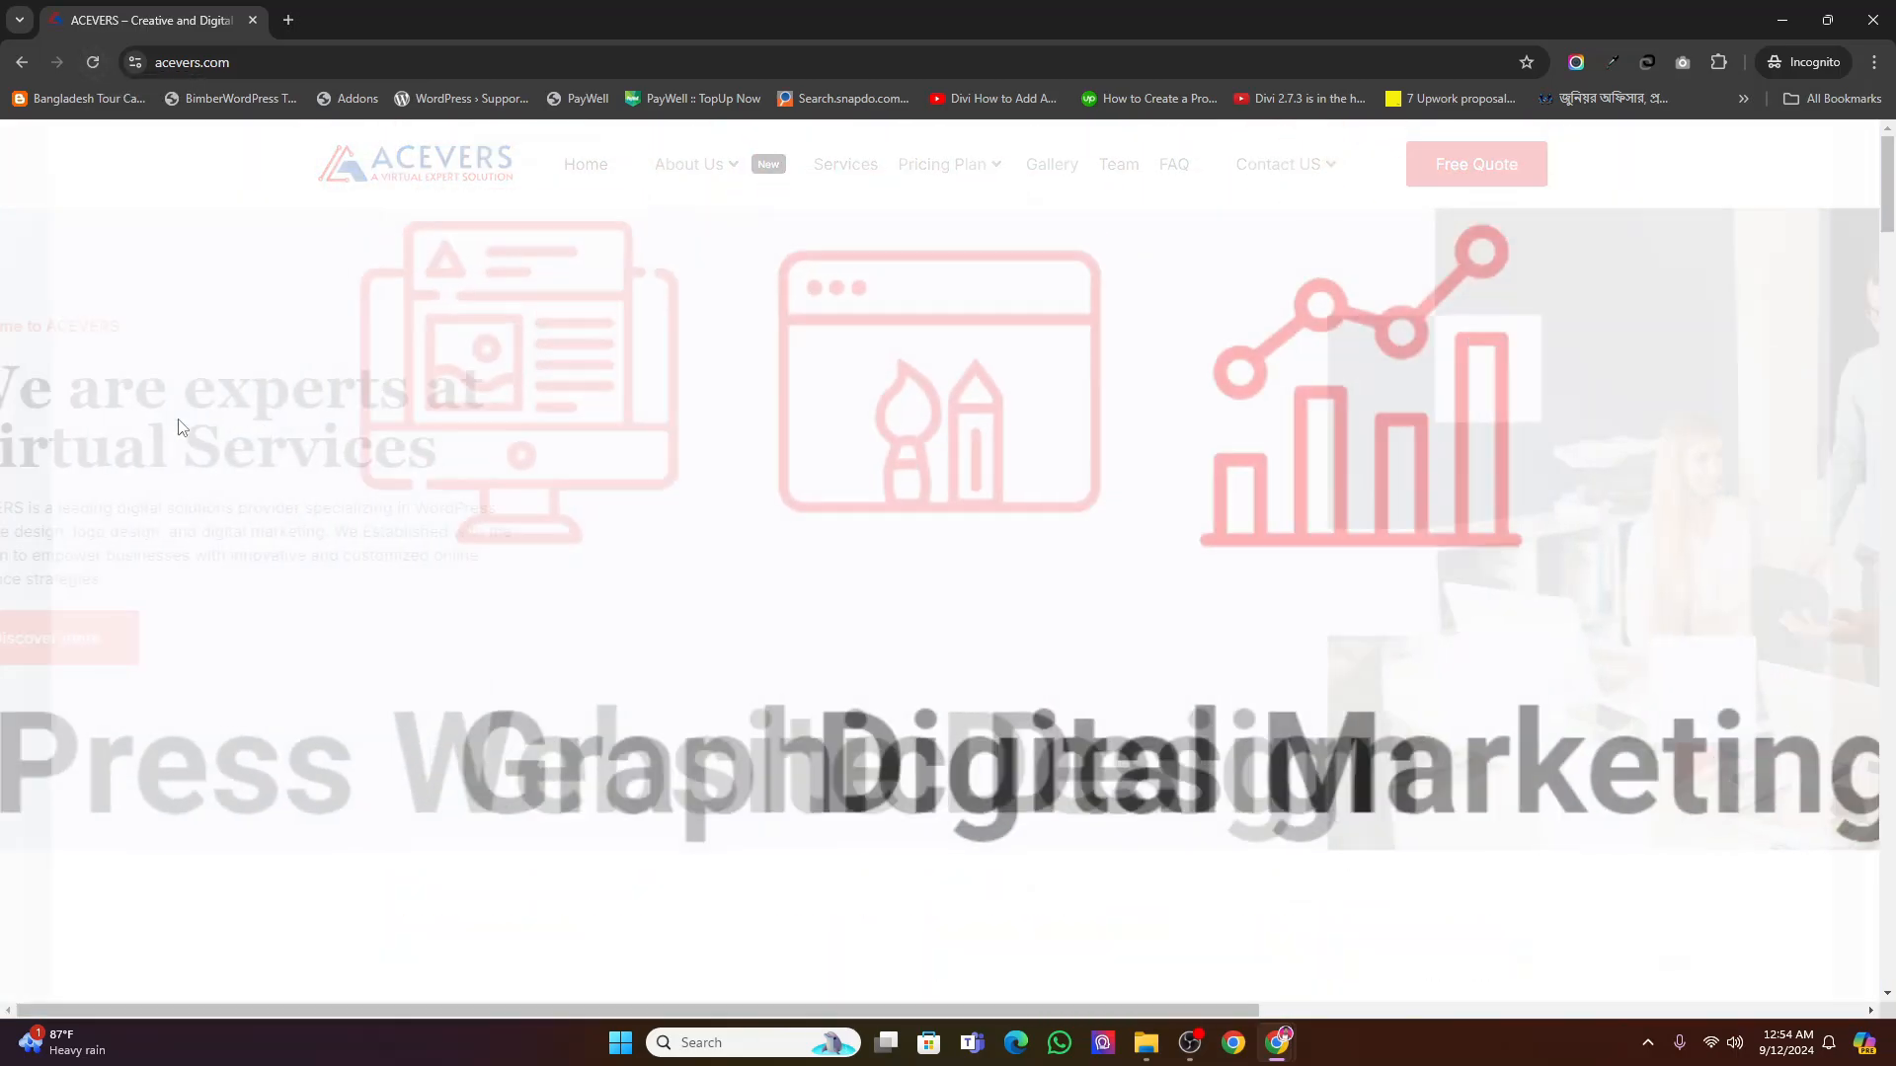